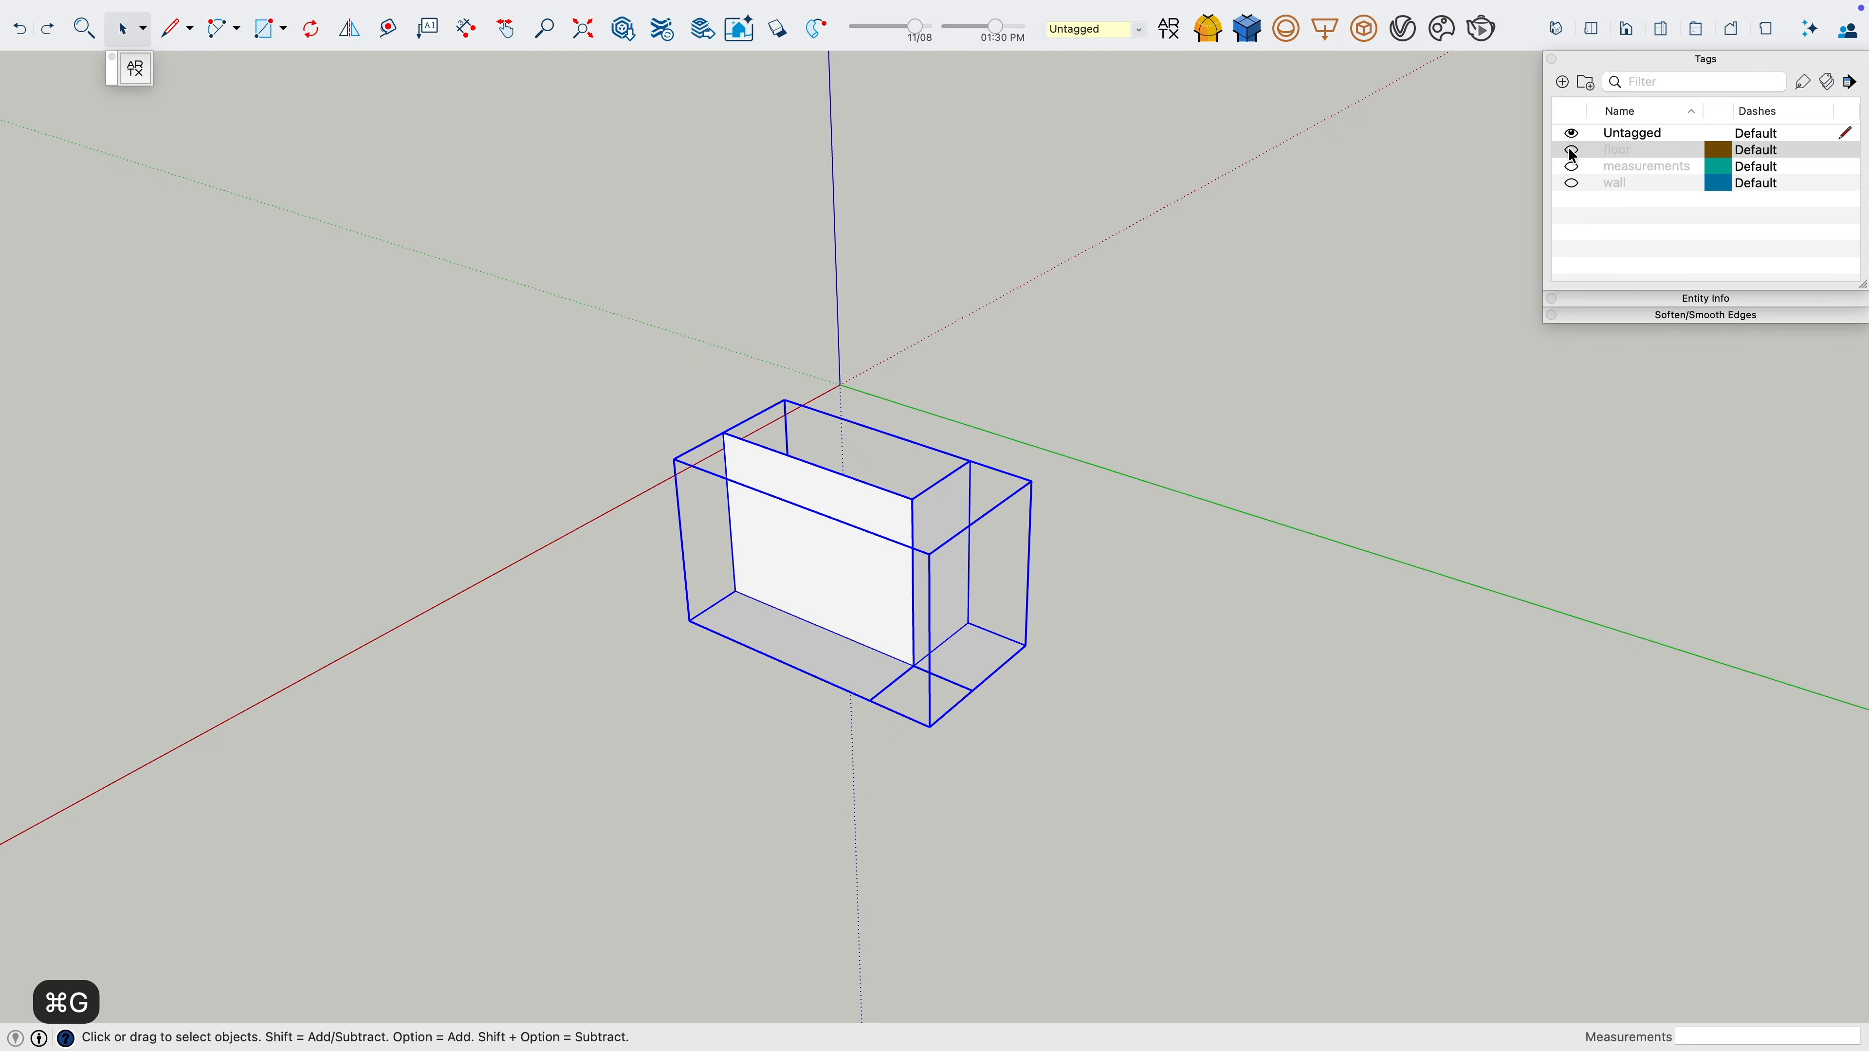
Show the floor and wall tags and clear the current selection
left_click(1570, 151)
left_click(1570, 183)
middle_click_drag(1089, 542, 1180, 543)
left_click(1205, 387)
middle_click_drag(765, 579, 790, 631)
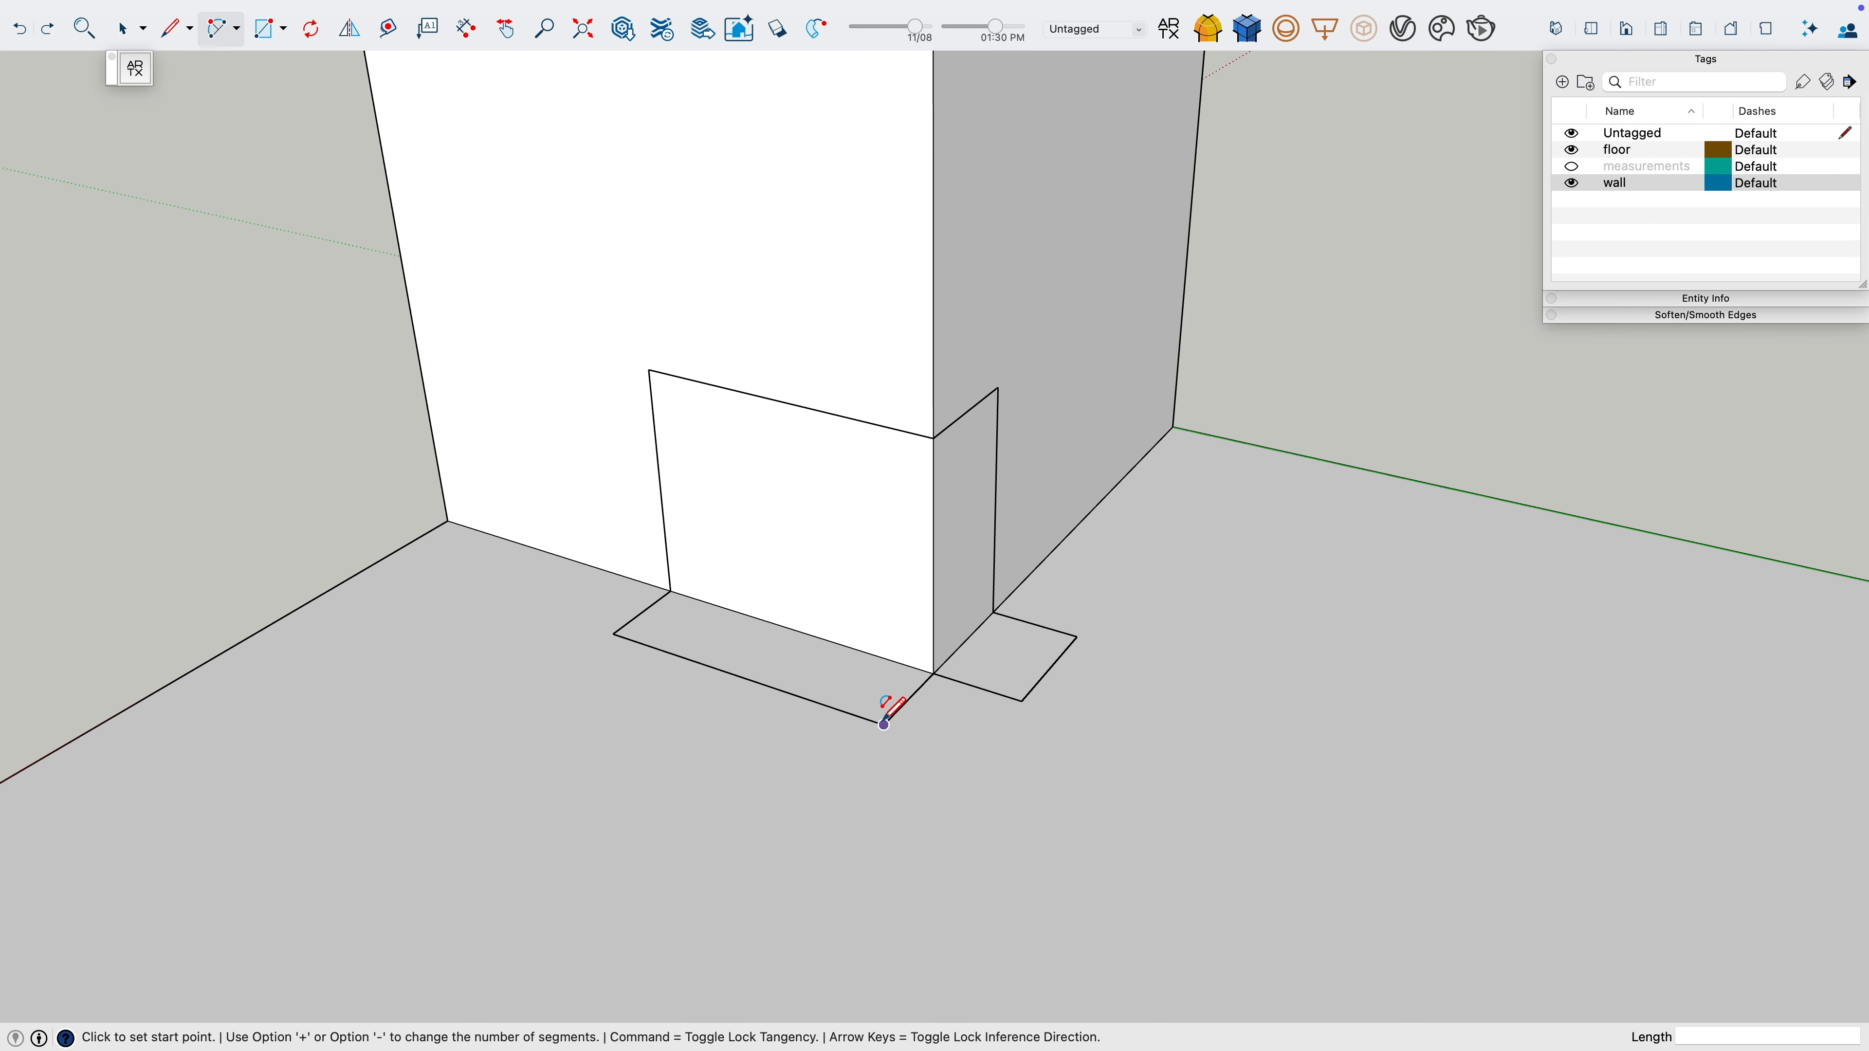
left_click(1021, 701)
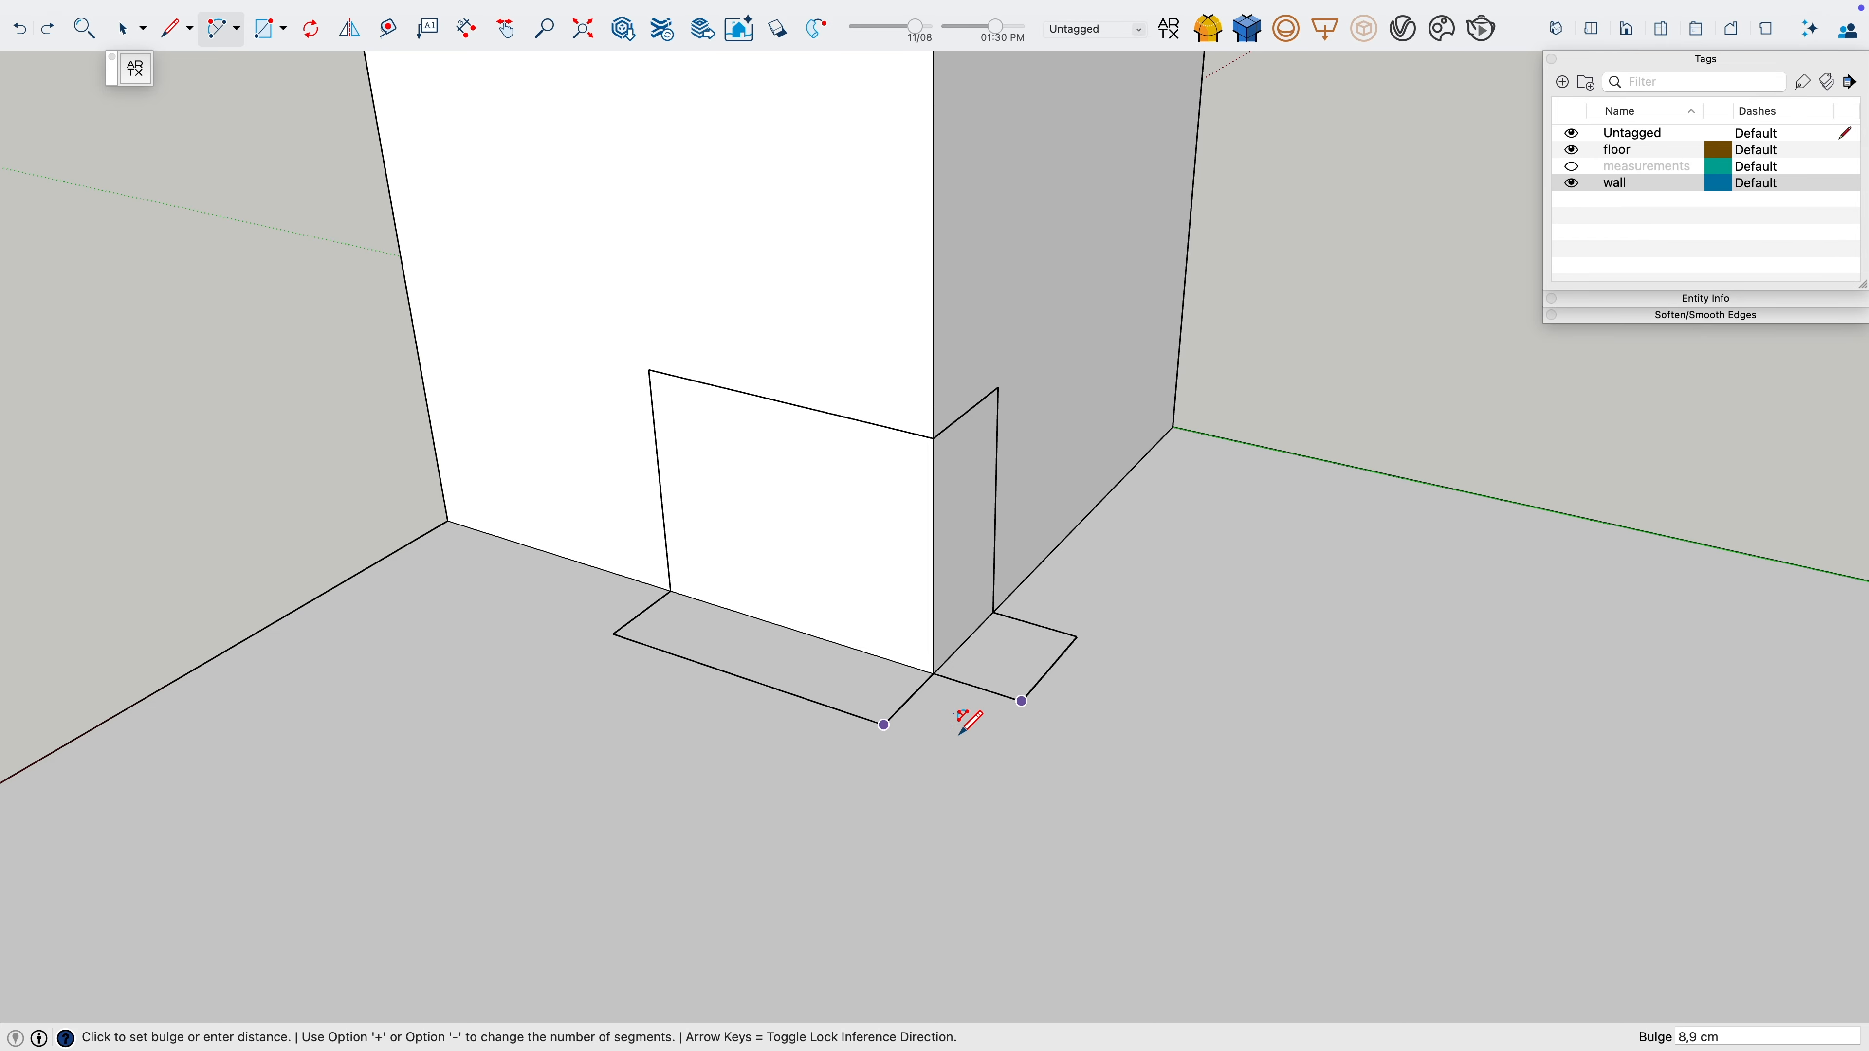
middle_click_drag(979, 725, 938, 747)
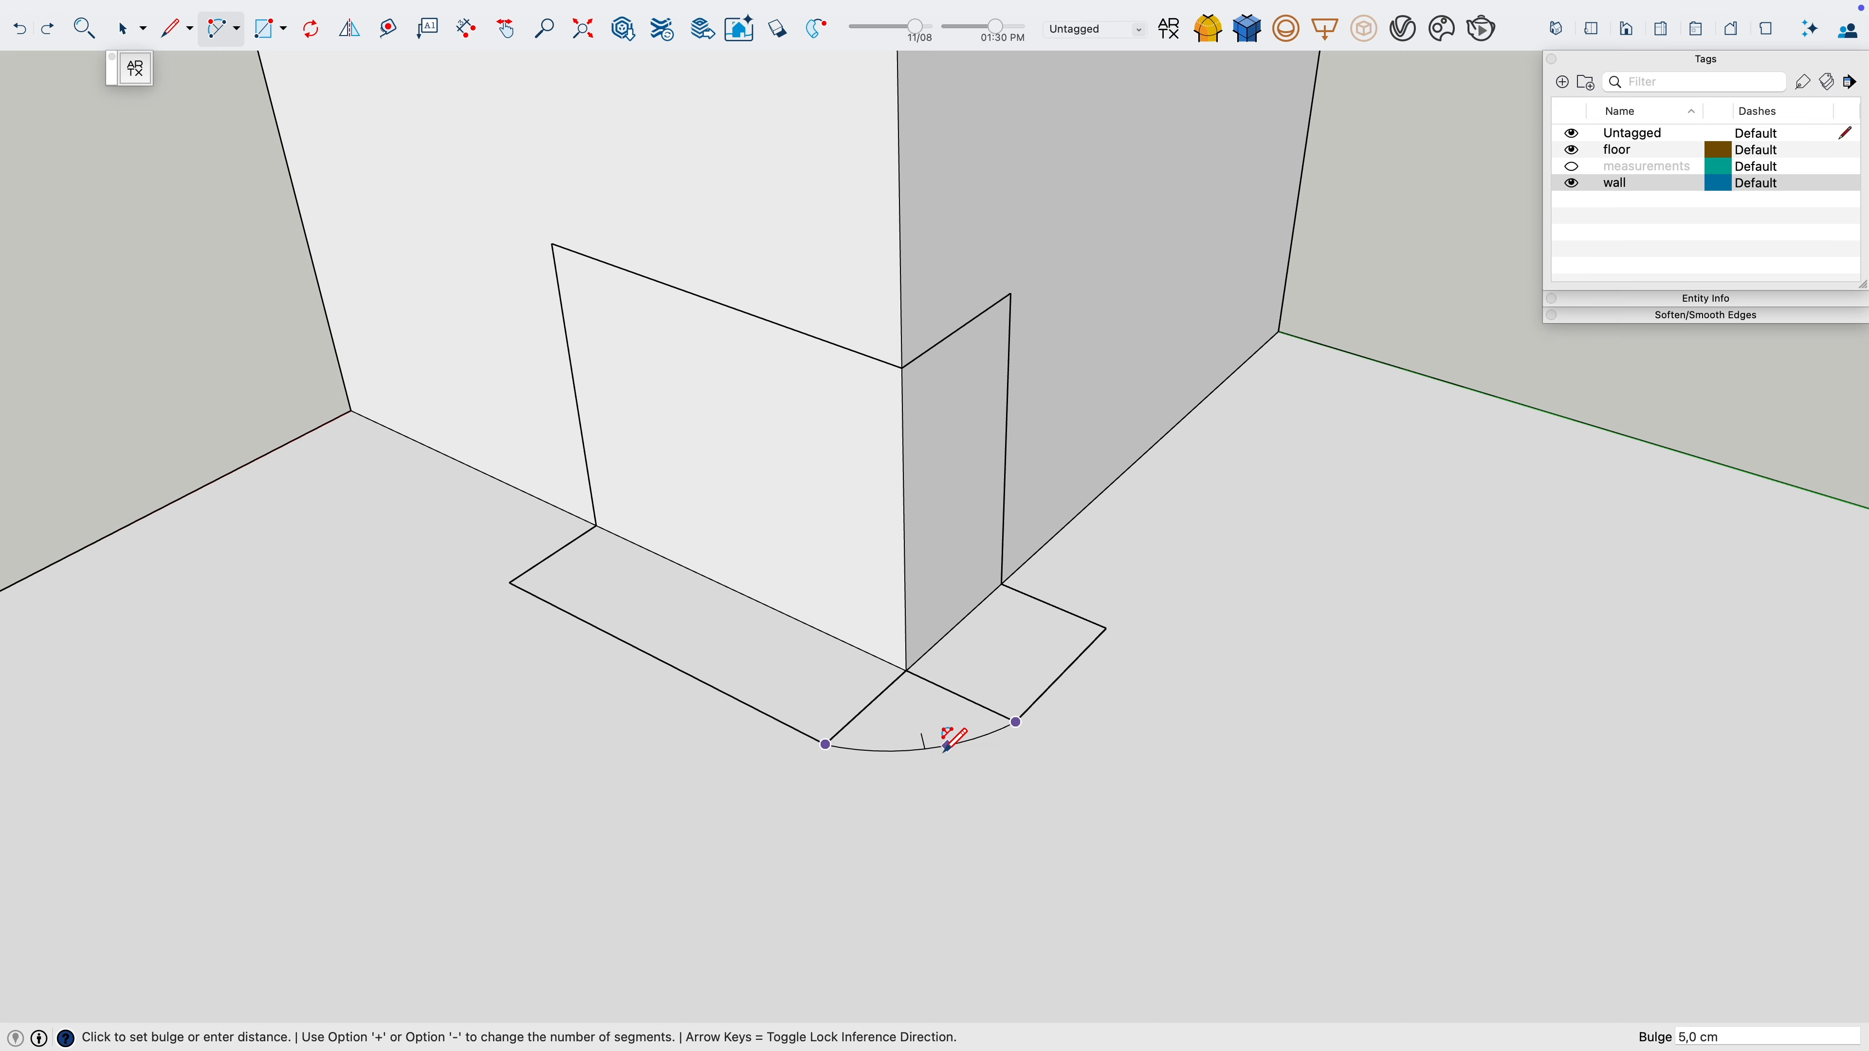
scroll(945, 751, "up", 2)
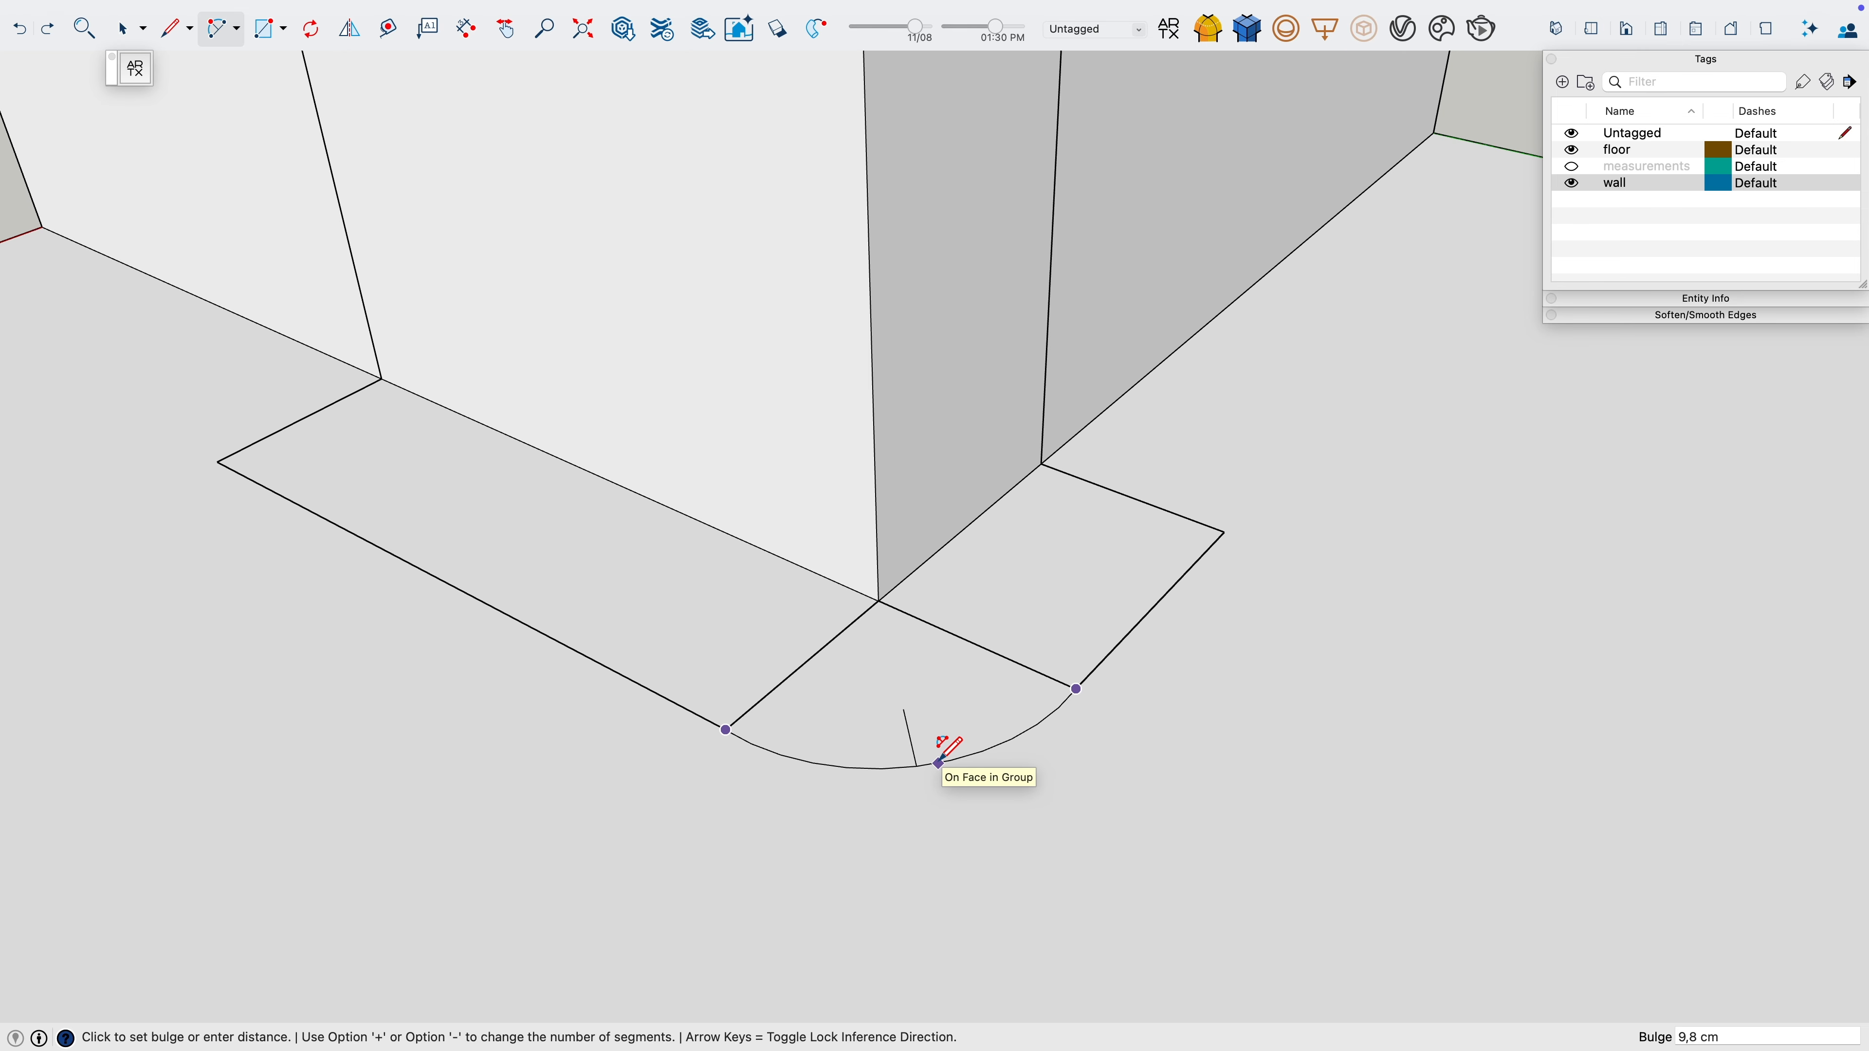
key("l")
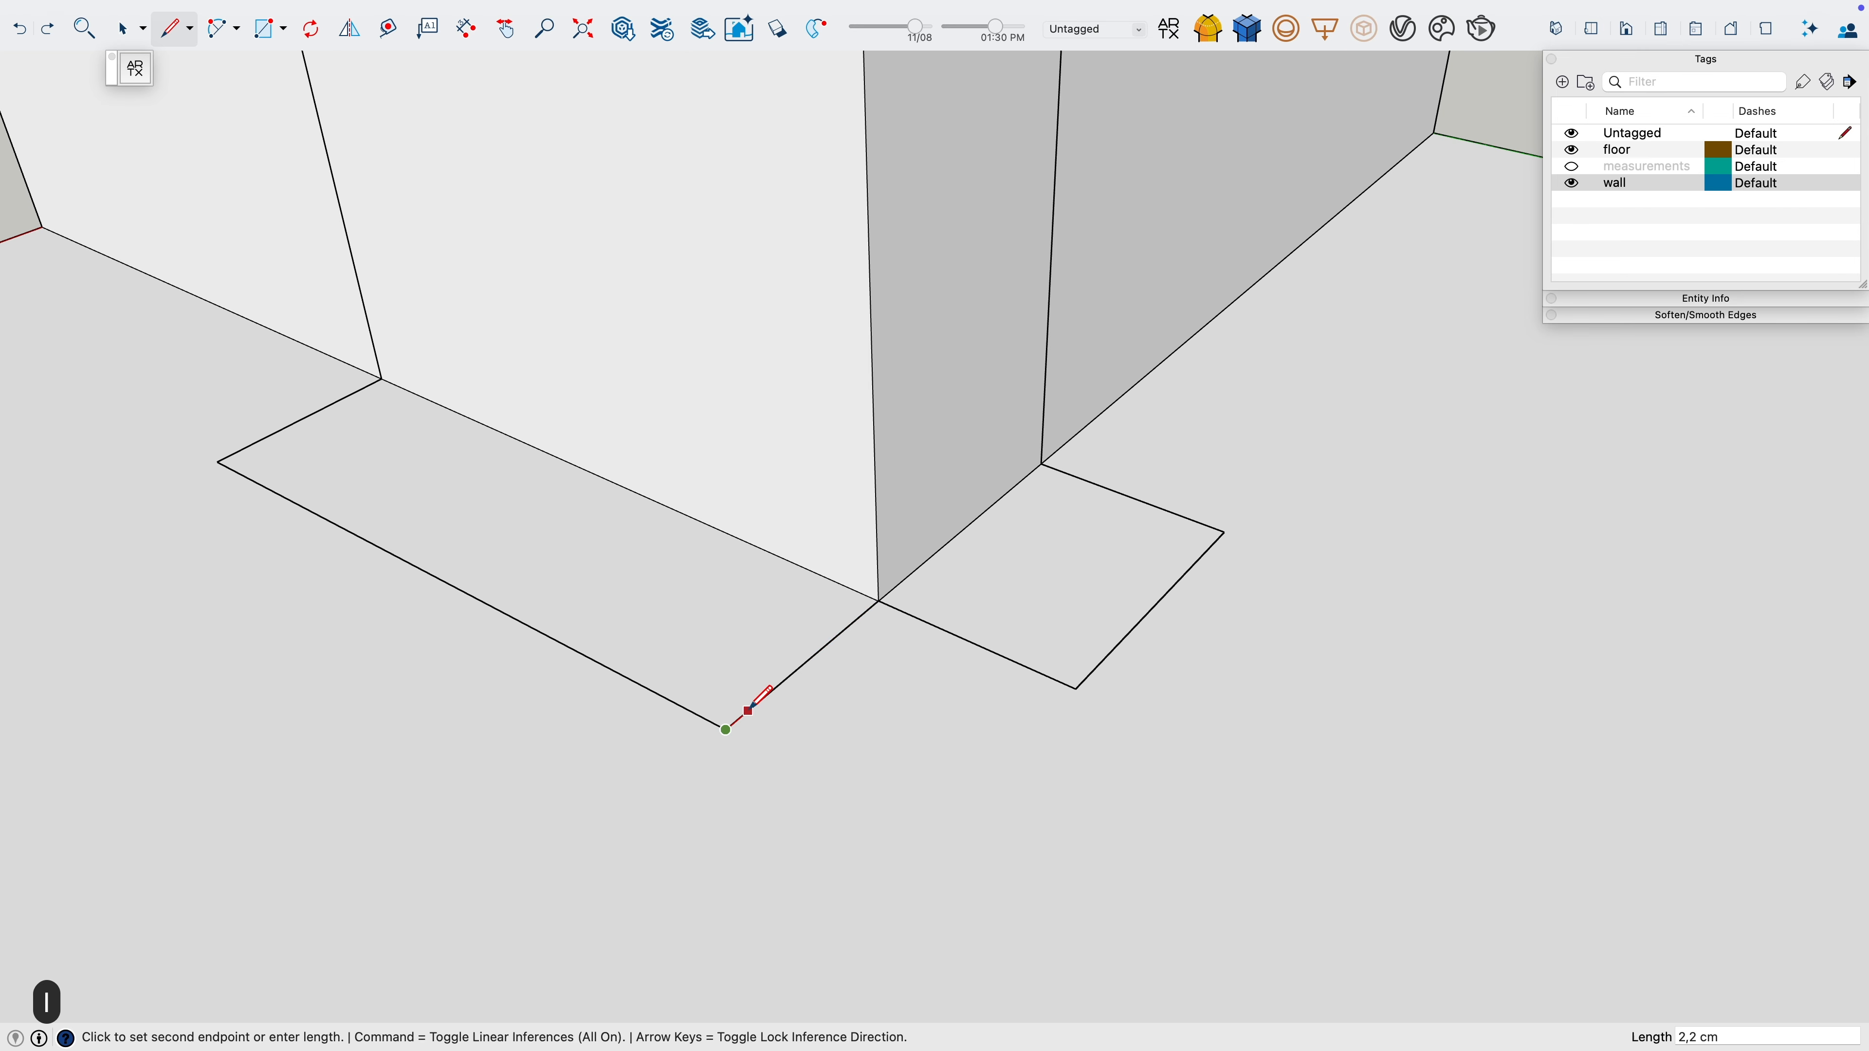
key("Escape")
Draw a 30 cm radius arc between the outer corners of the two floor strips and set it to 50 segments
left_click(218, 30)
left_click(726, 730)
left_click(1076, 688)
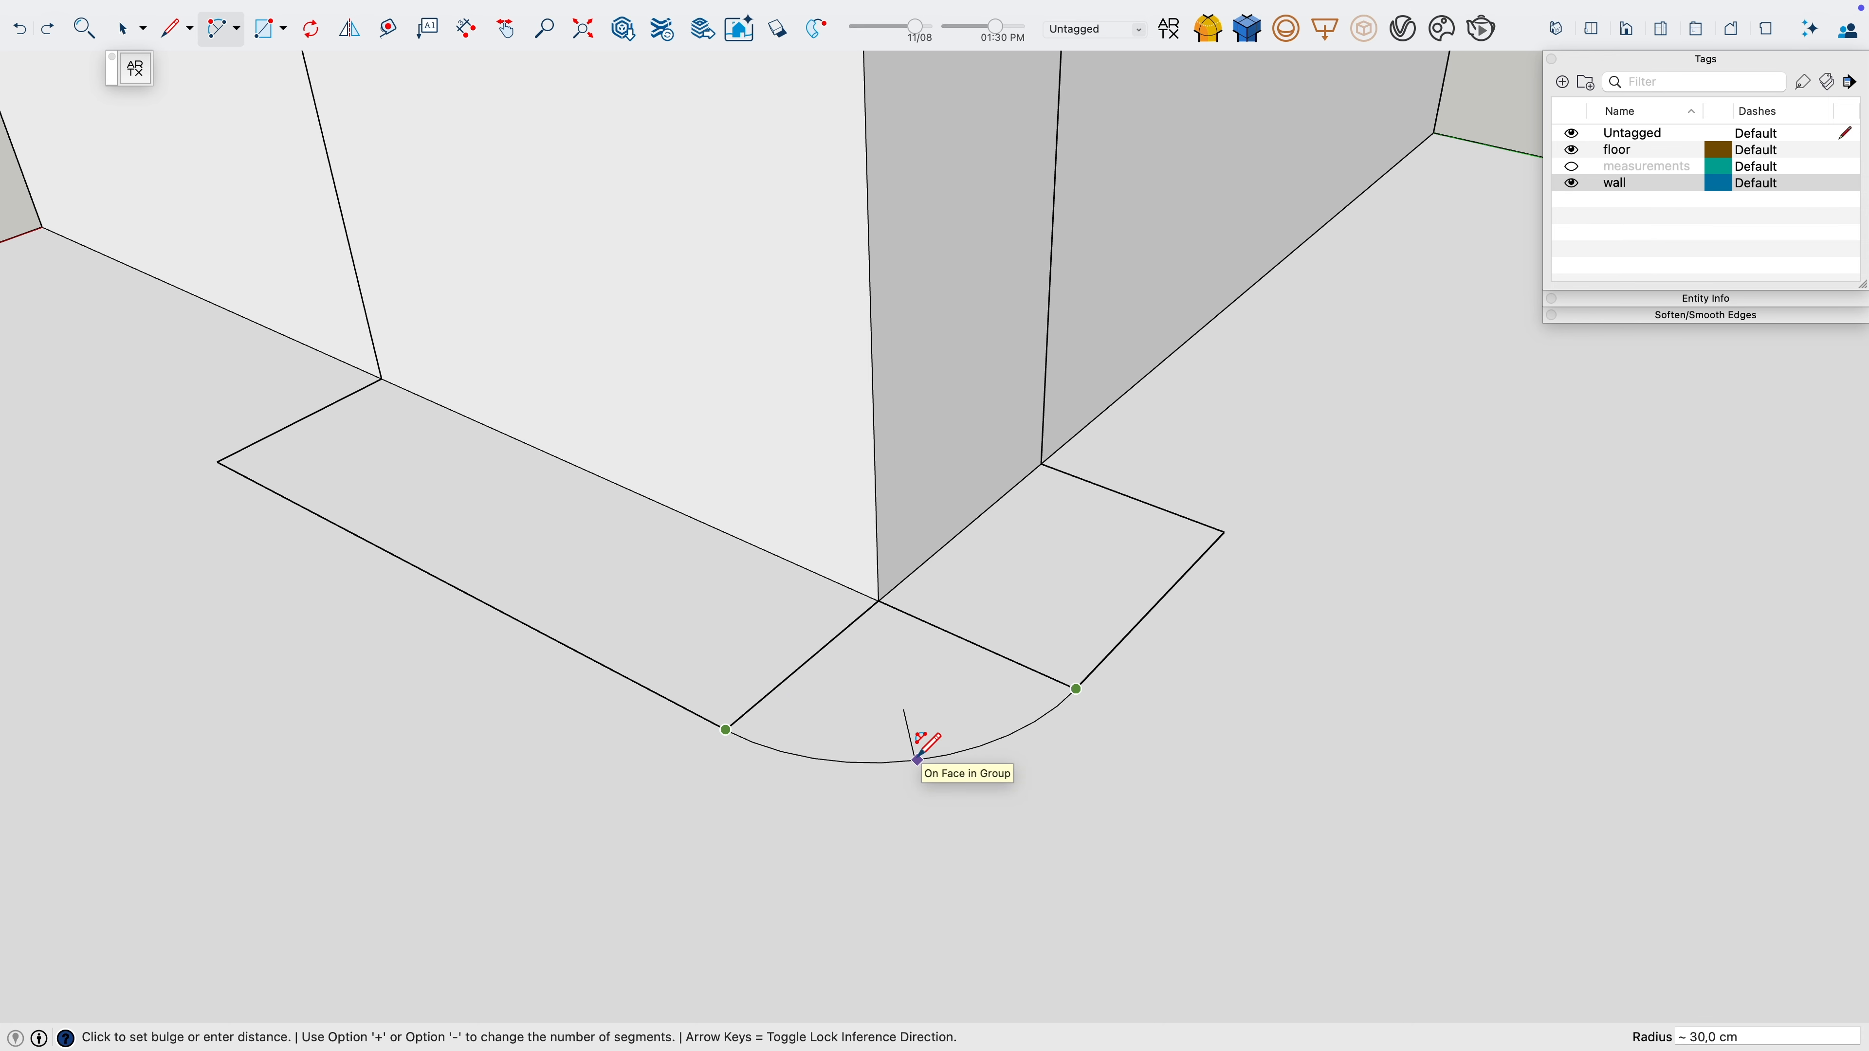
key("space")
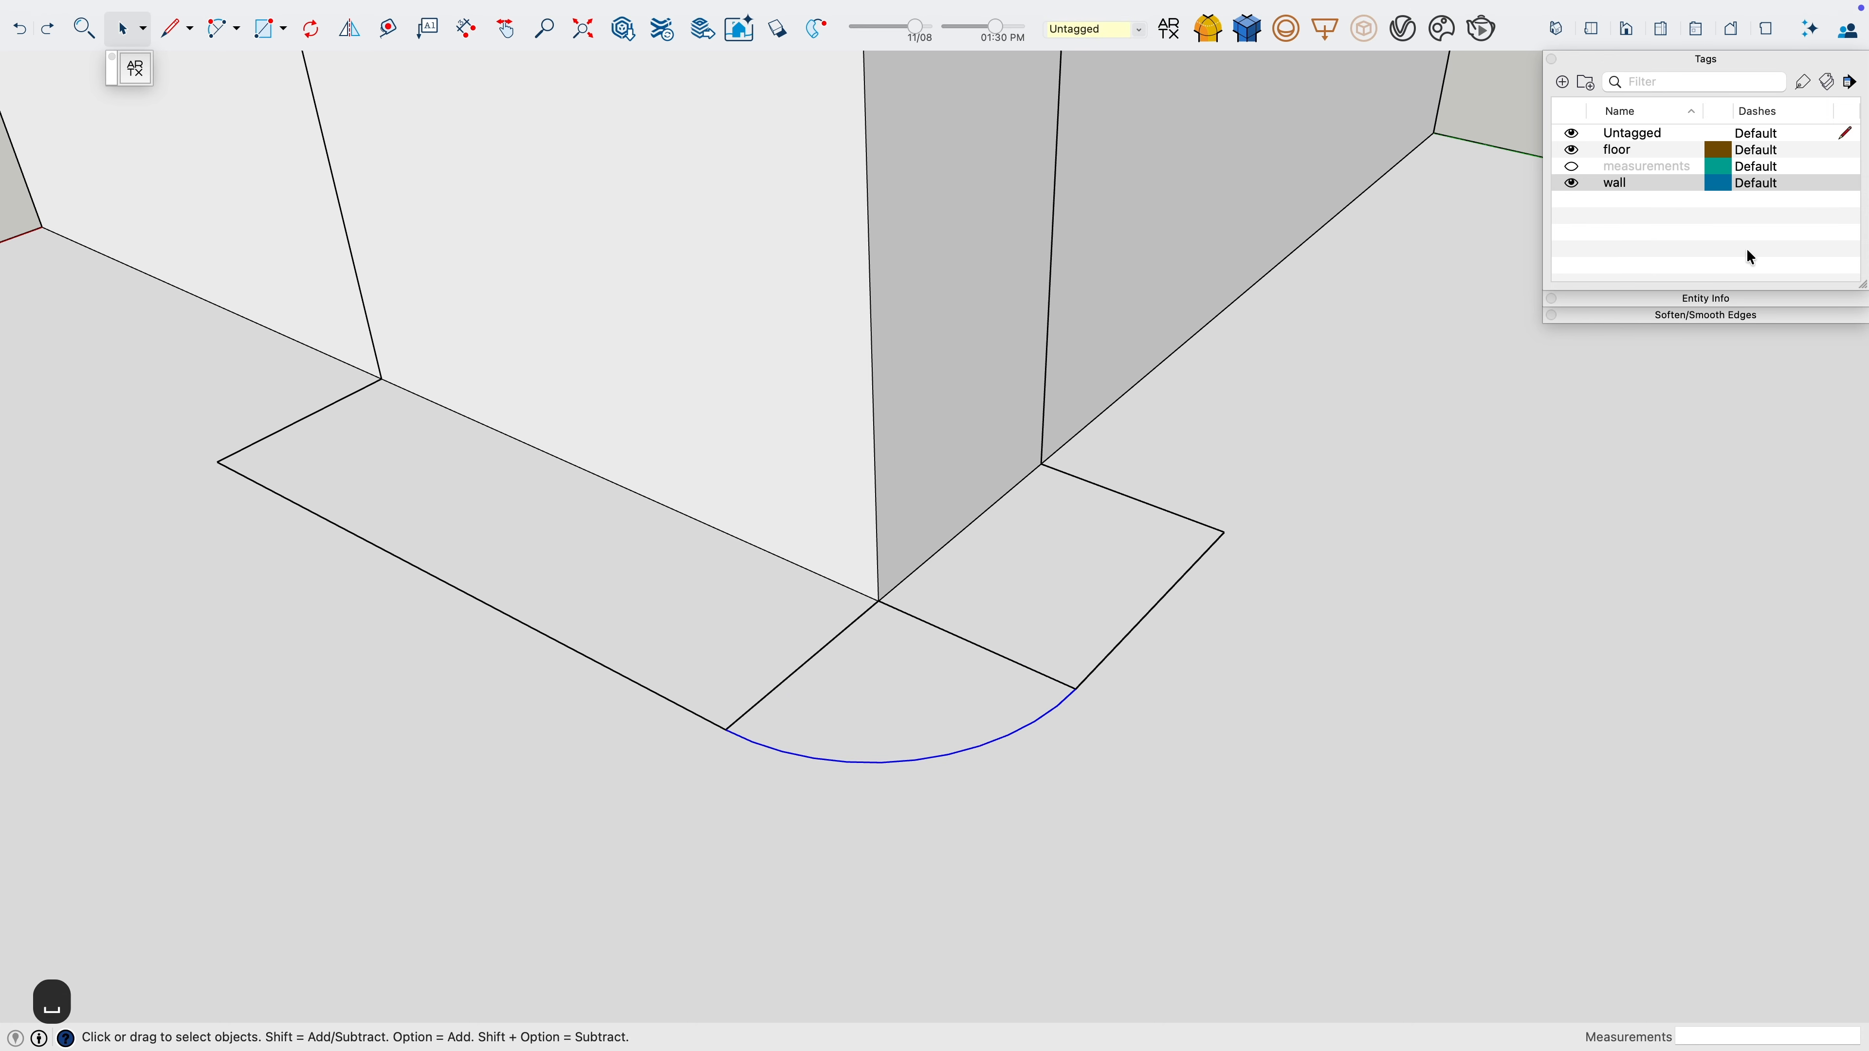
left_click(1685, 306)
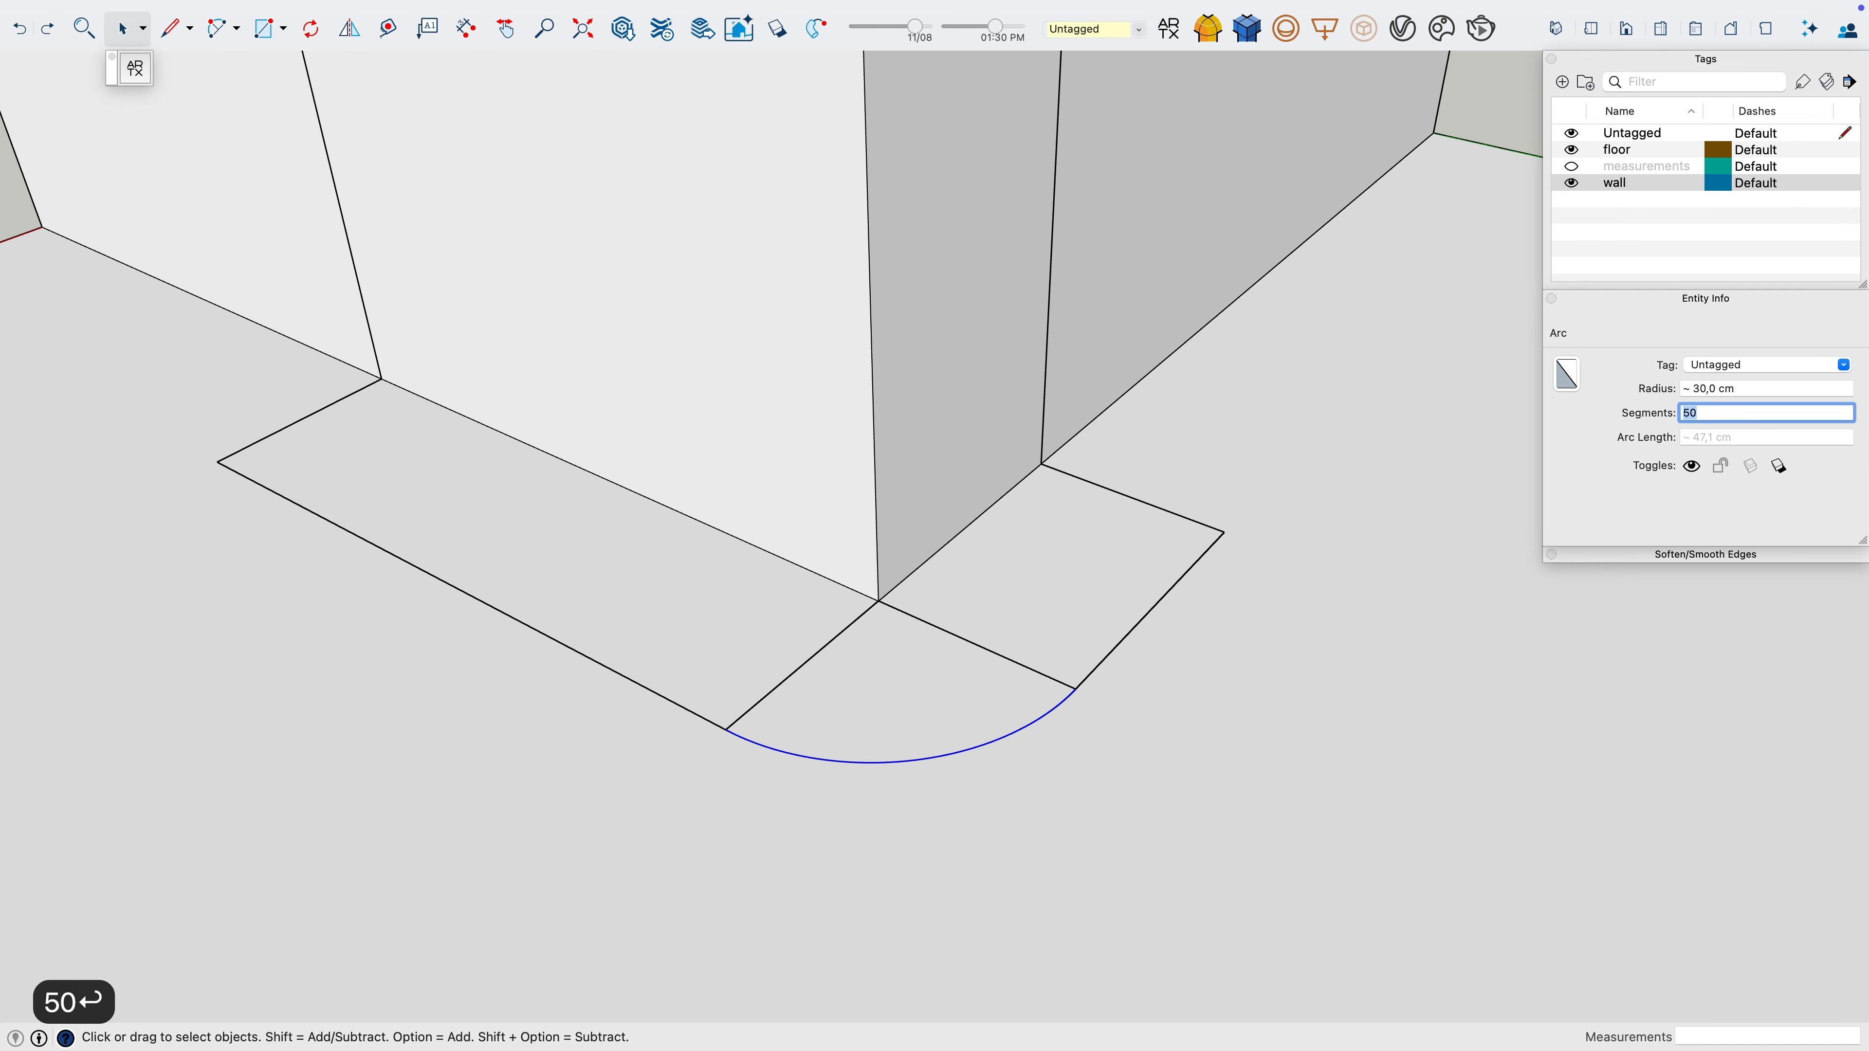
left_click(1016, 697)
Close the corner arc into a quarter-circle face with a line and push/pull it up 2 cm
key("p")
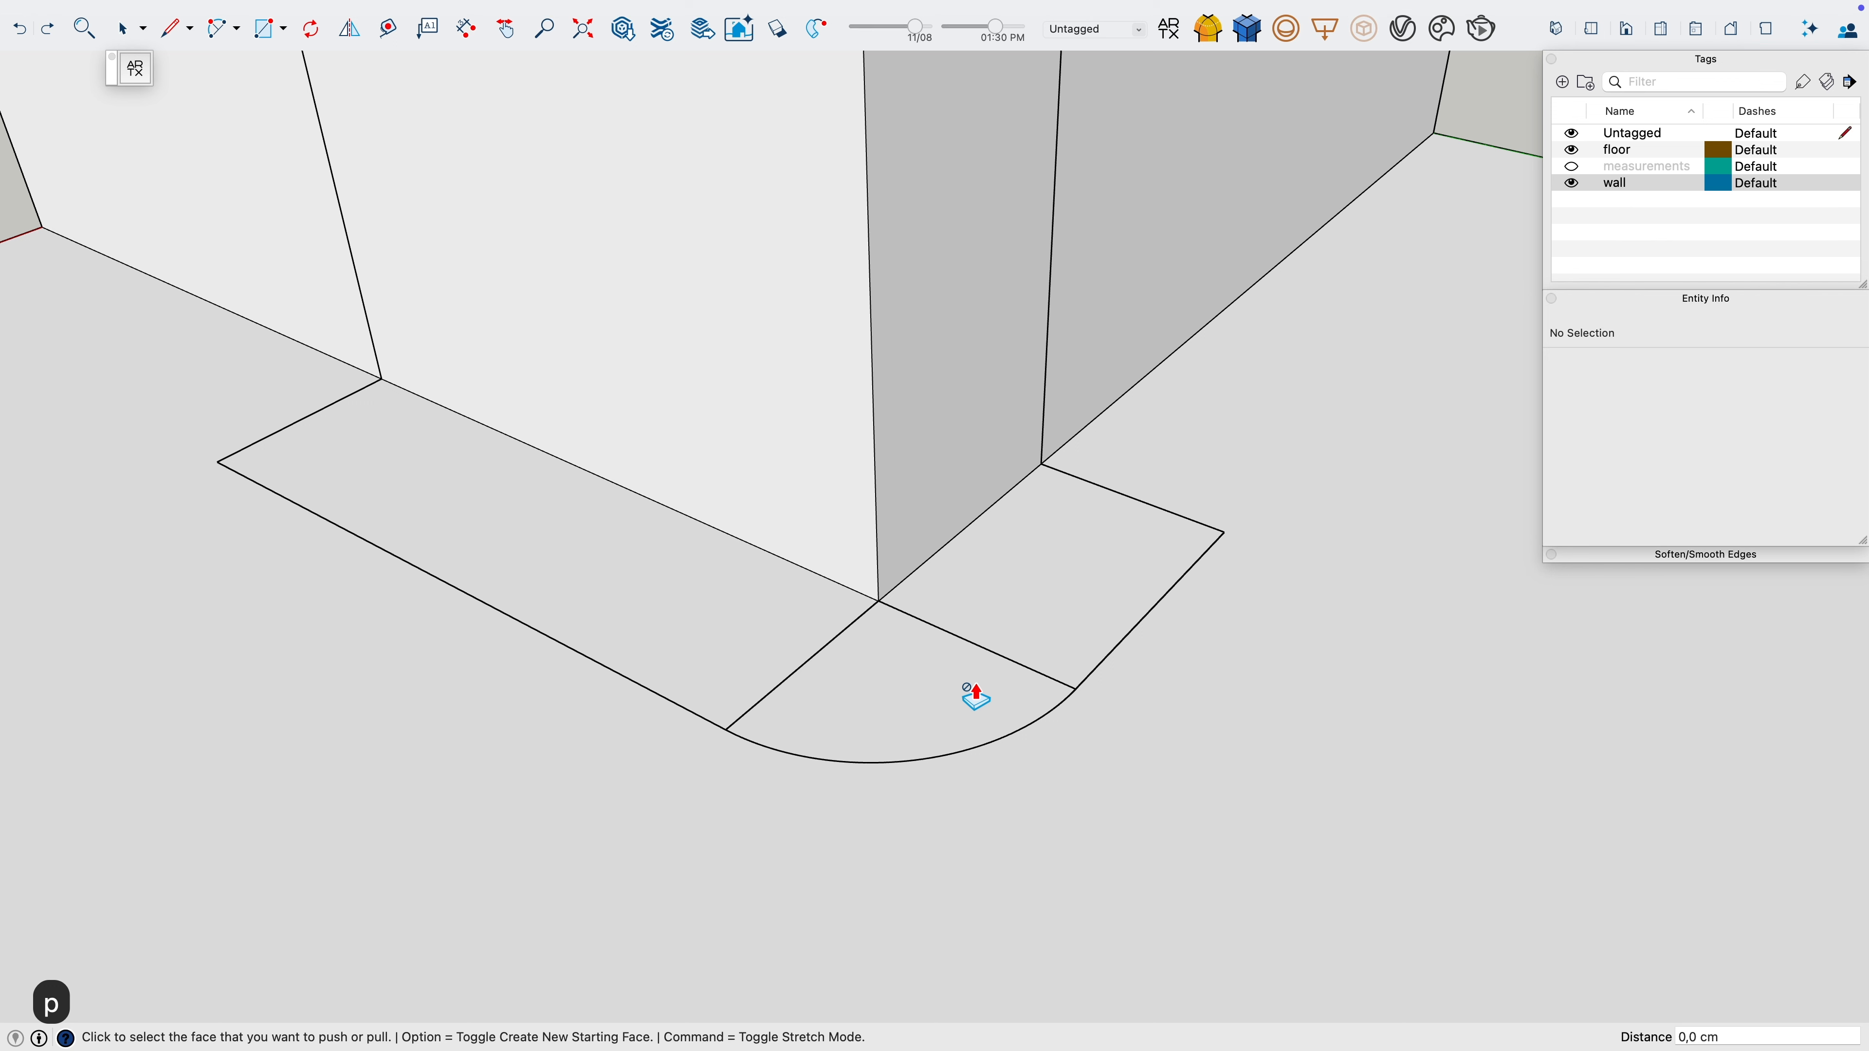
key("space")
left_click(970, 691)
key("l")
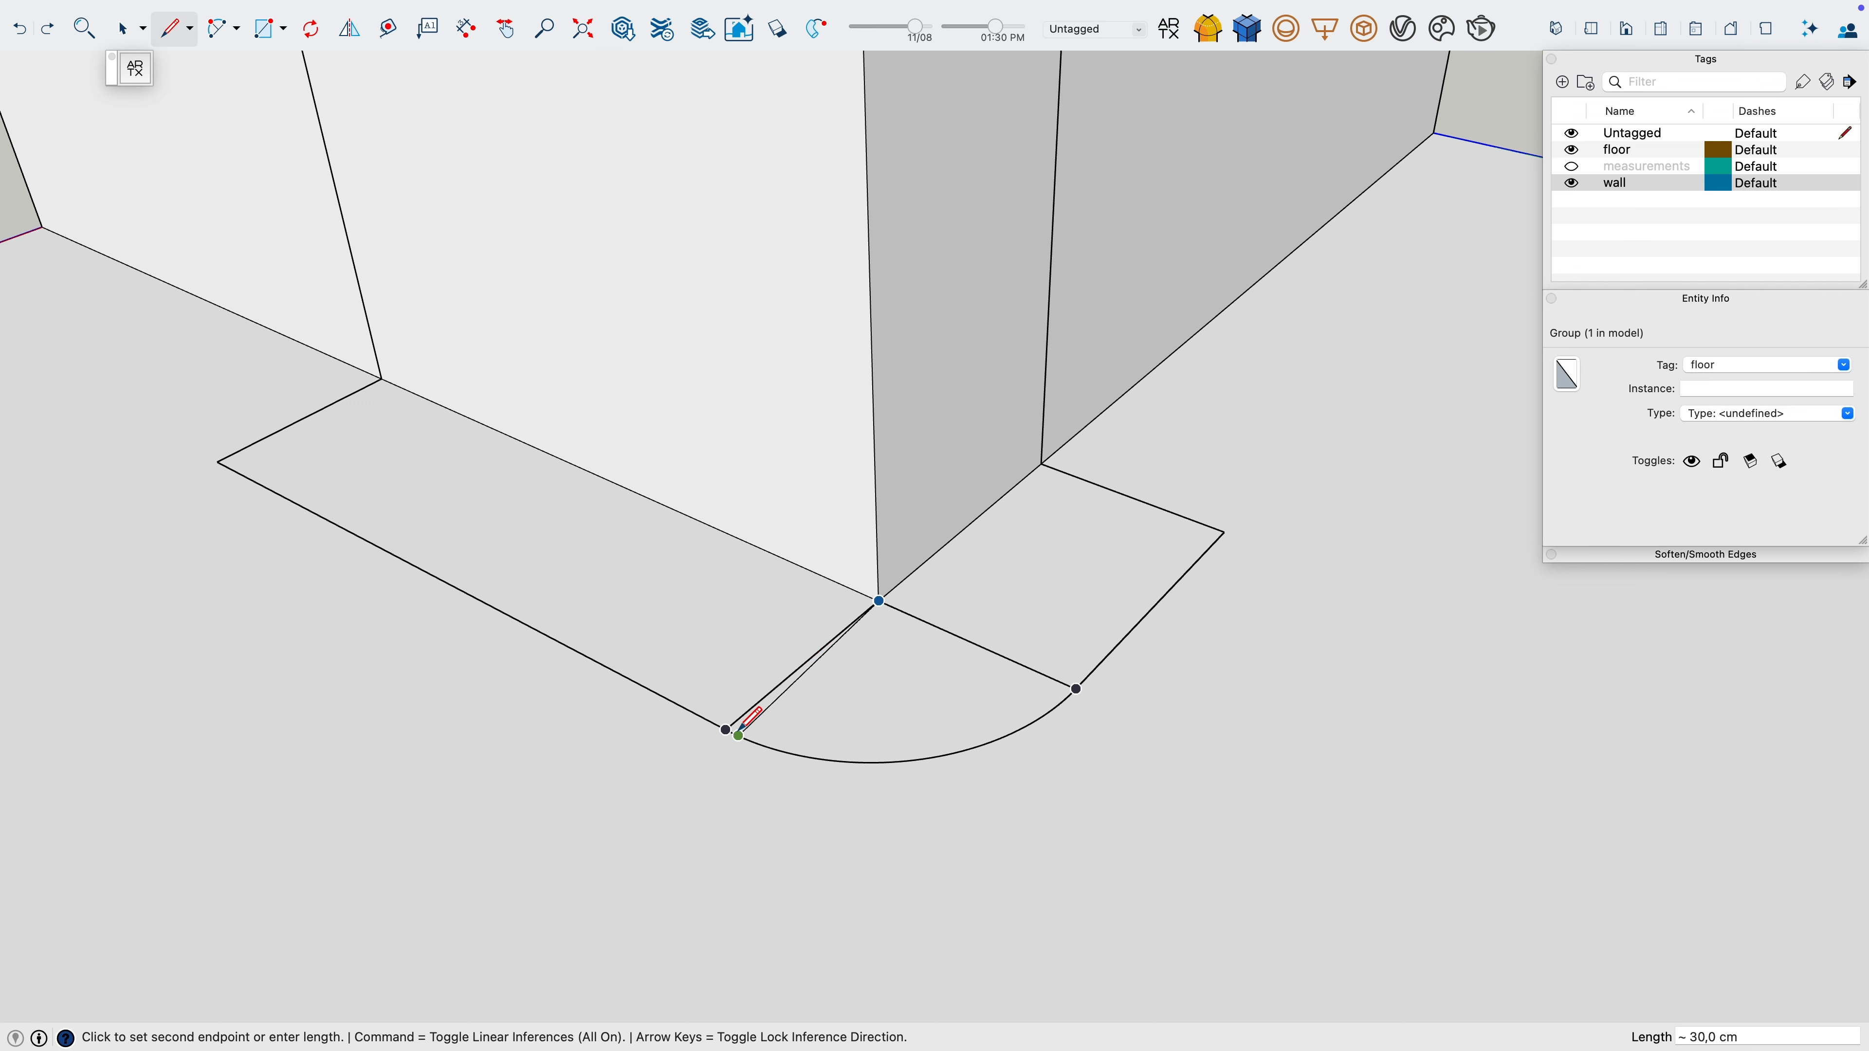
left_click(726, 728)
key("space")
left_click(876, 688)
key("p")
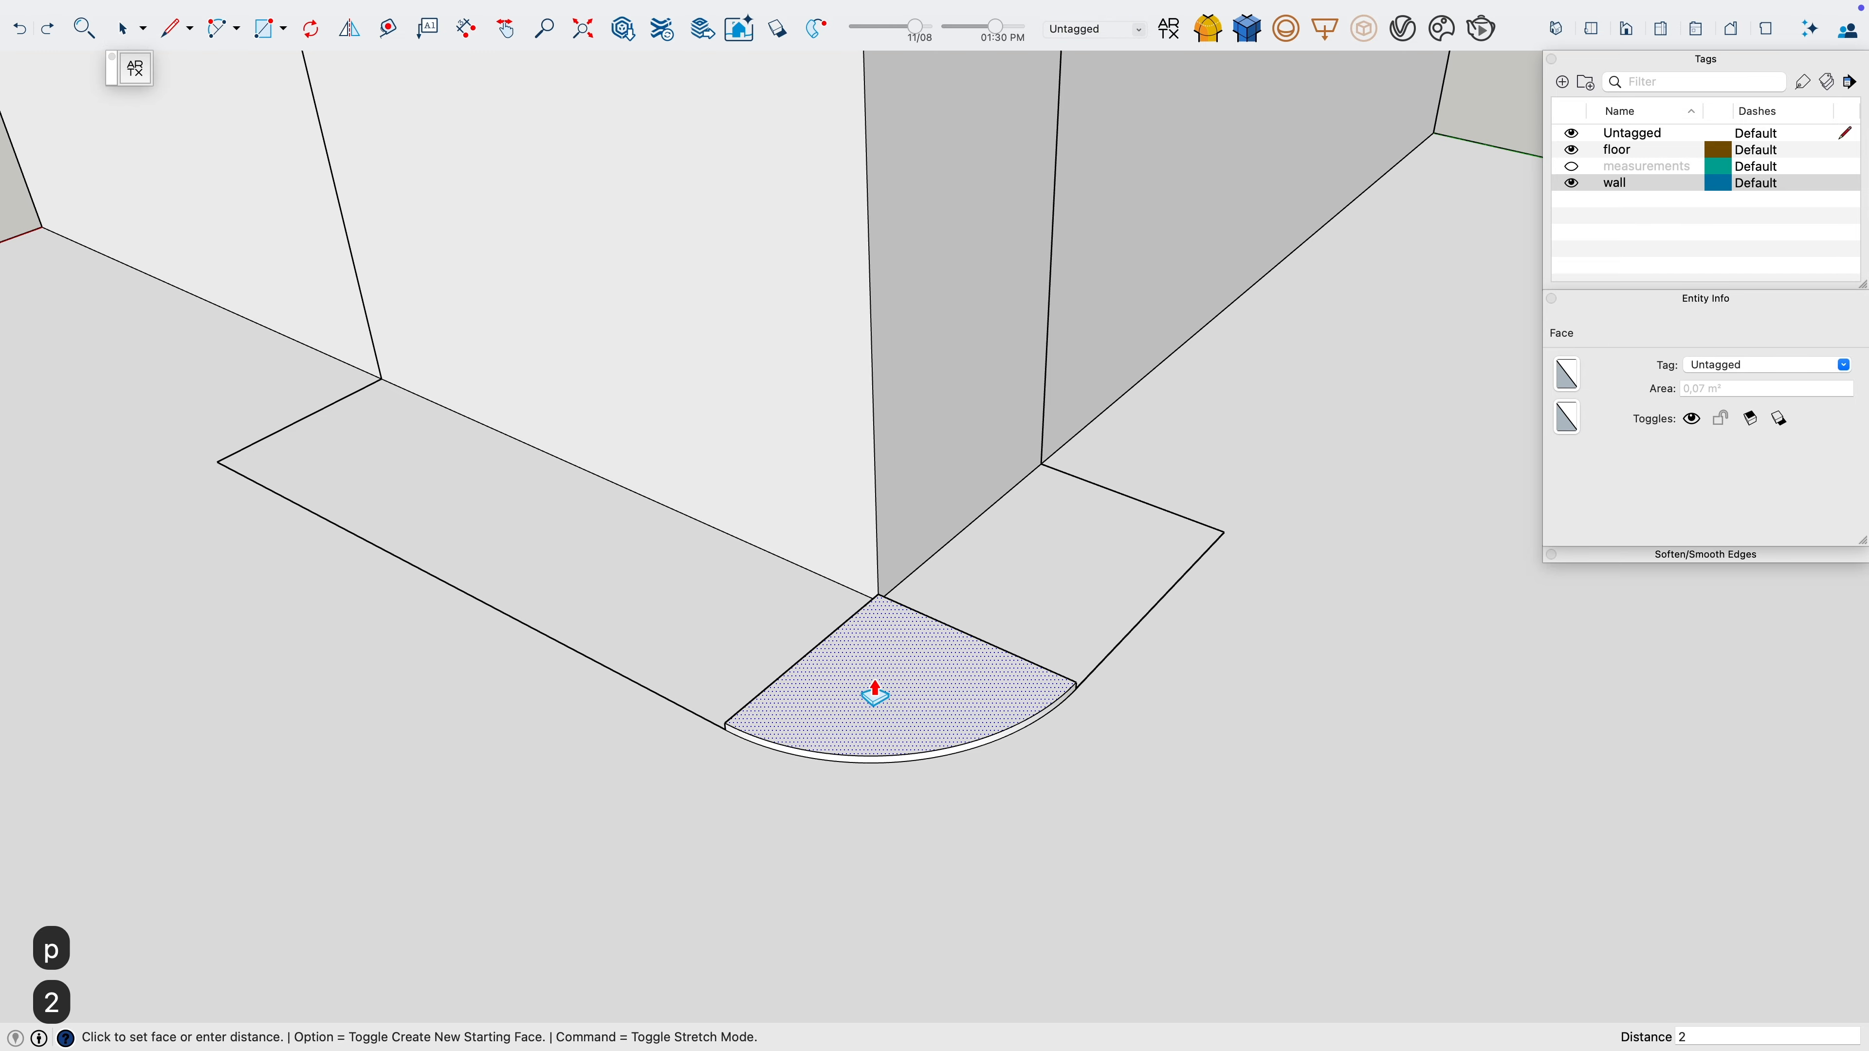
key("Return")
Select the whole extruded quarter-circle shelf and make it a group
key("space")
triple_click(902, 694)
key("super+g")
Copy the quarter-circle shelf group straight up the wall corner to the top of the wall outline
middle_click_drag(901, 696, 837, 628)
middle_click_drag(959, 290, 889, 626)
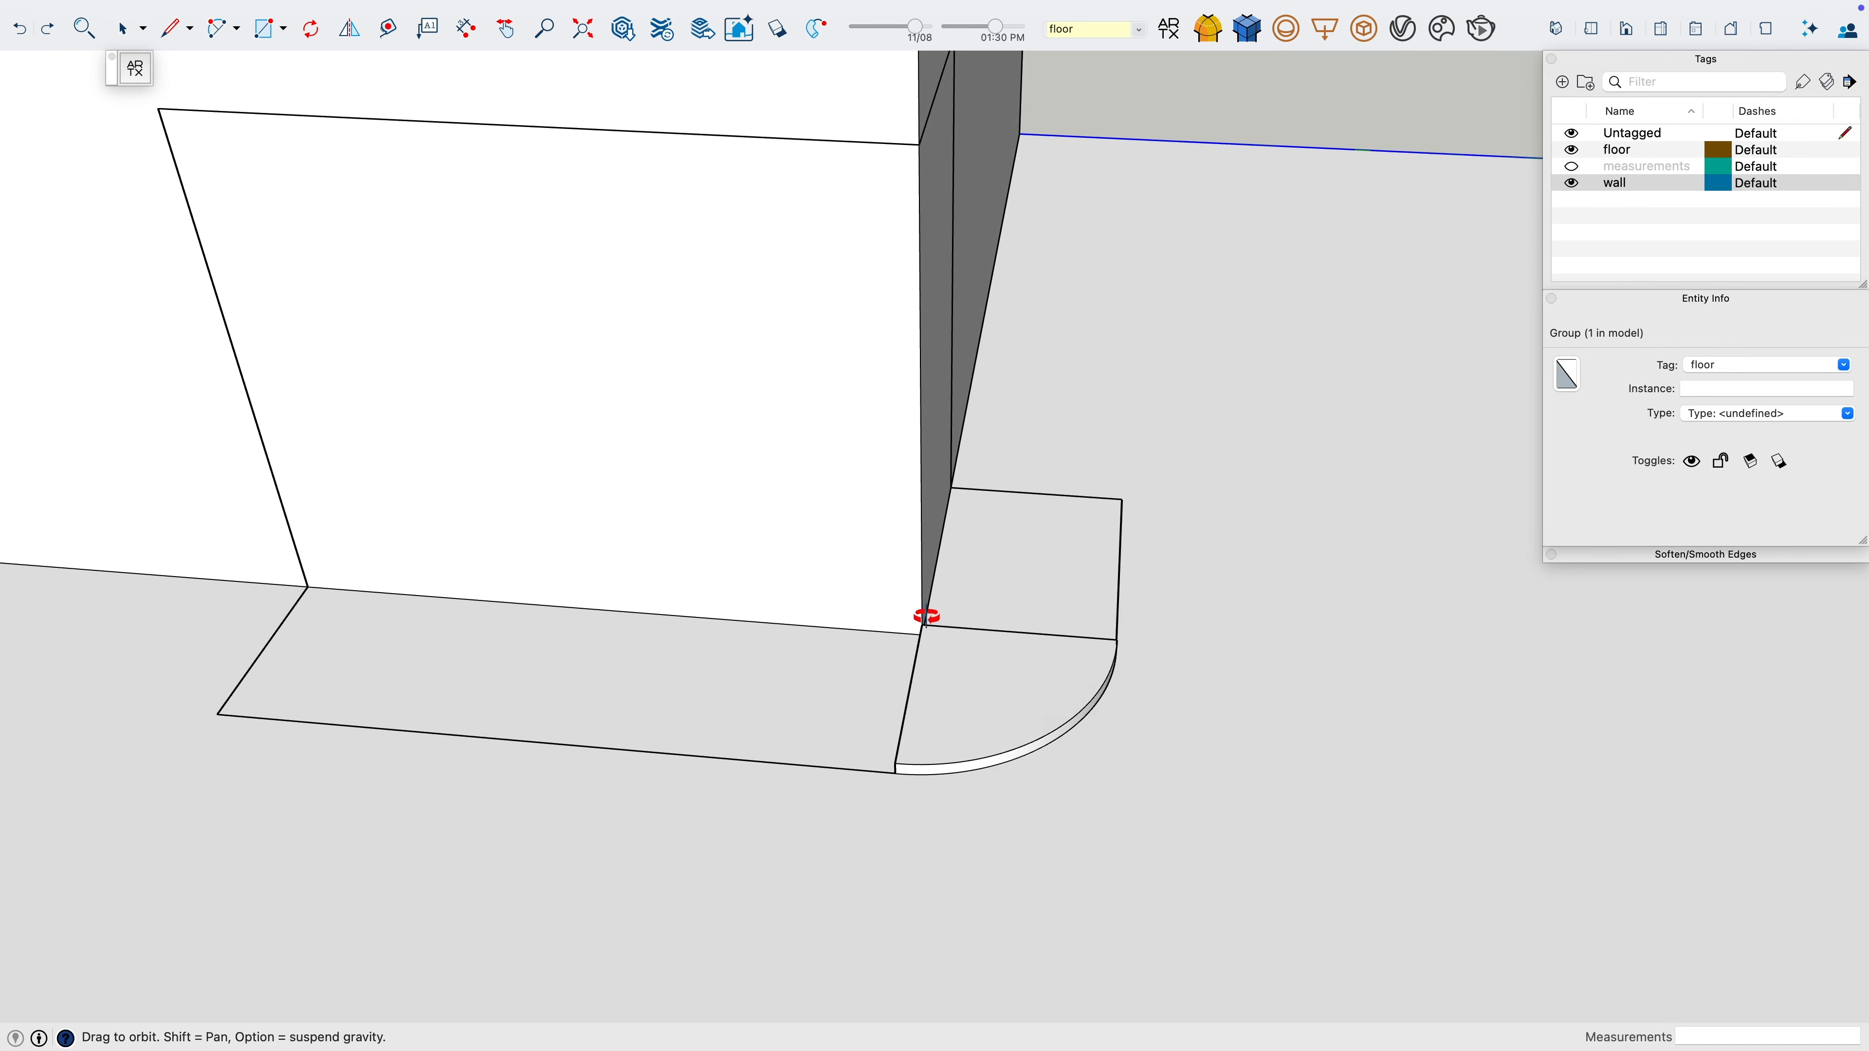
scroll(889, 626, "up", 2)
left_click(983, 624)
key("m")
left_click(986, 616)
key("alt")
left_click(989, 135)
middle_click_drag(990, 134, 818, 170)
key("h")
left_click_drag(818, 171, 853, 442)
middle_click_drag(854, 442, 763, 384)
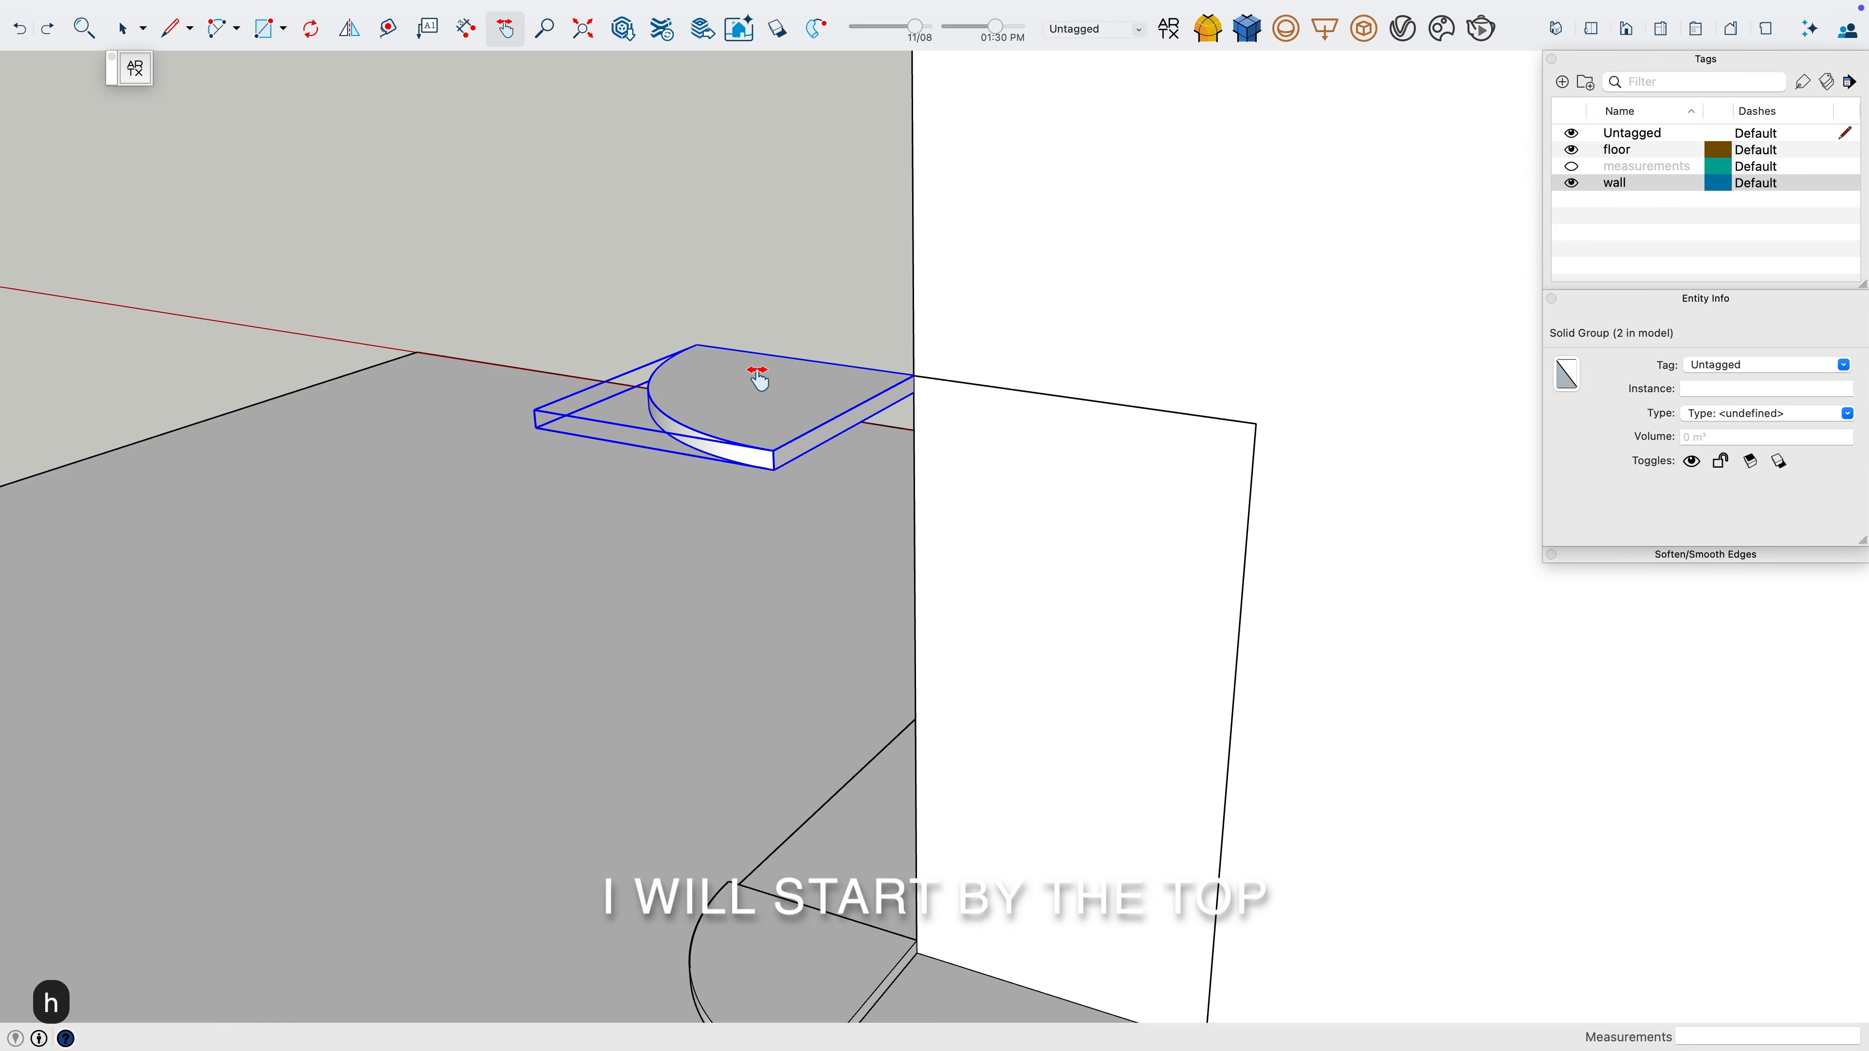
Edit the upper quarter-circle copy and push/pull its side face to the end of the short wall outline
key("space")
double_click(853, 430)
key("p")
left_click(851, 433)
left_click(1244, 536)
Extend the countertop's other side face to the end of the long wall outline and collapse the open side panels
middle_click_drag(706, 456, 1361, 243)
key("l")
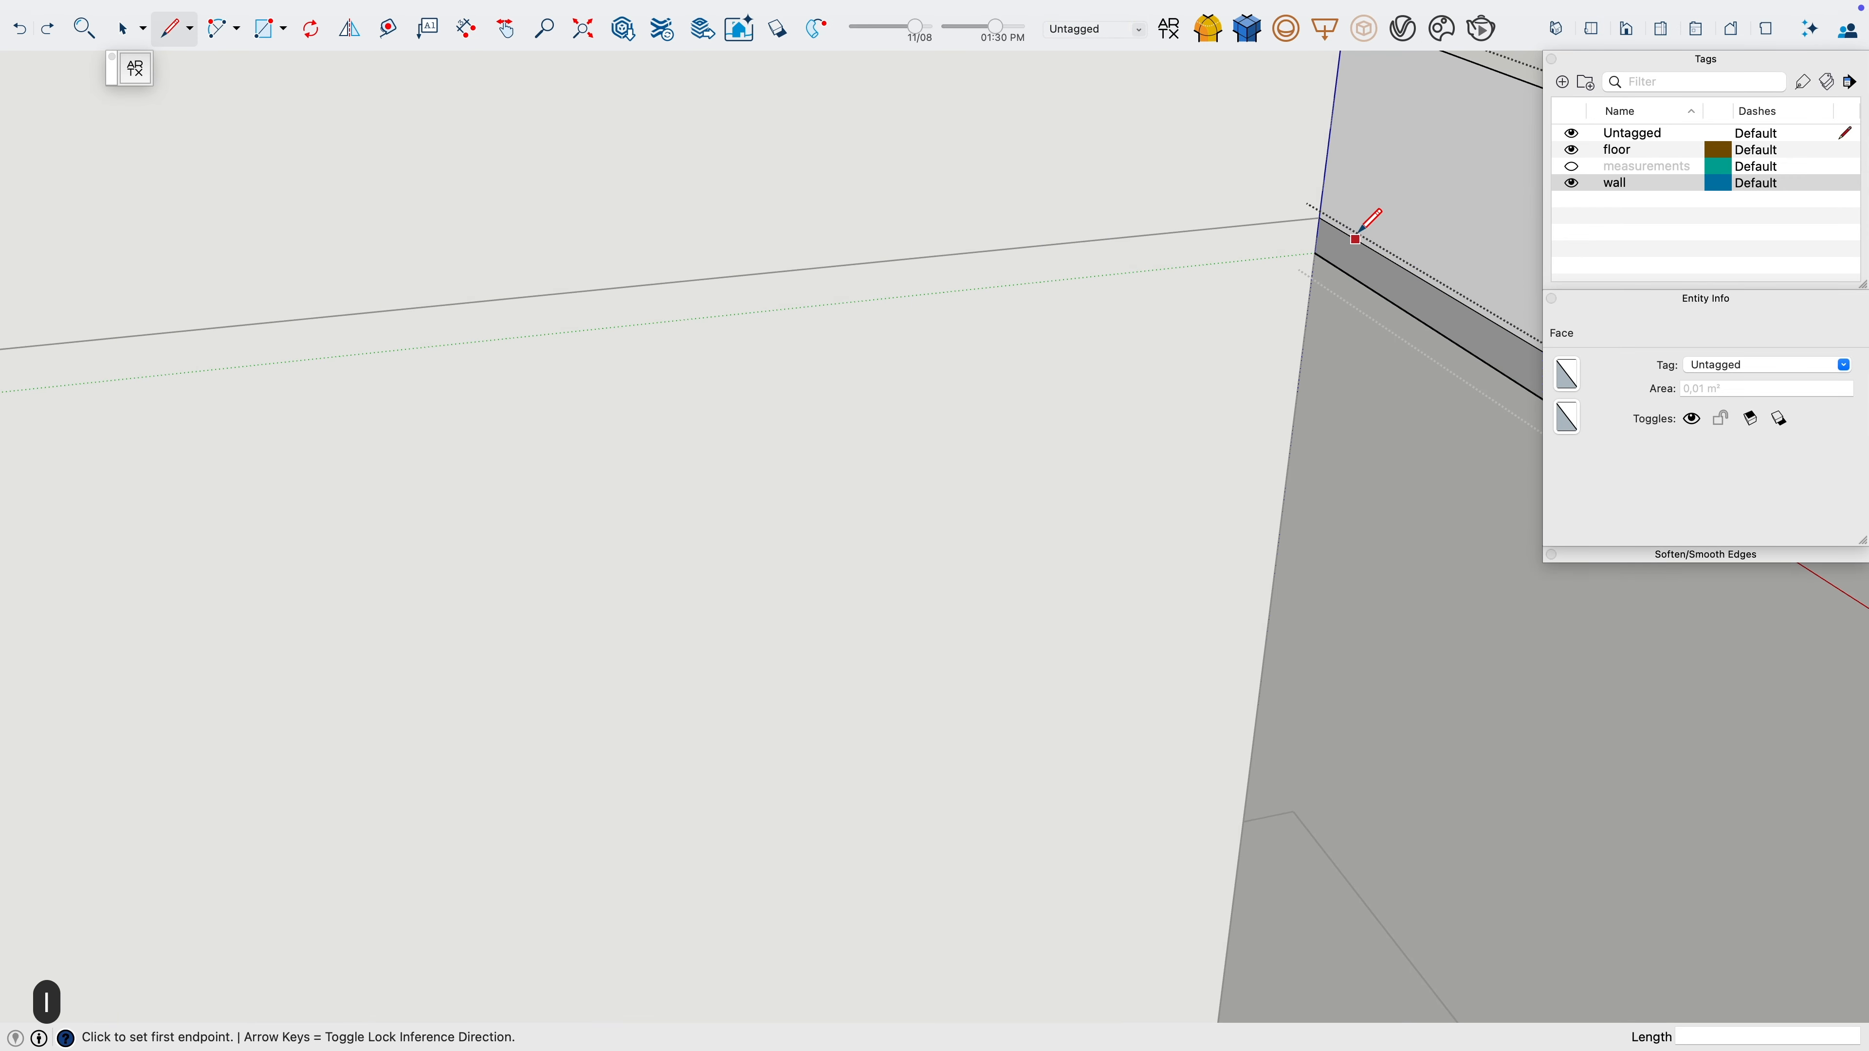
left_click(1315, 253)
key("space")
left_click(1339, 253)
scroll(1339, 252, "down", 2)
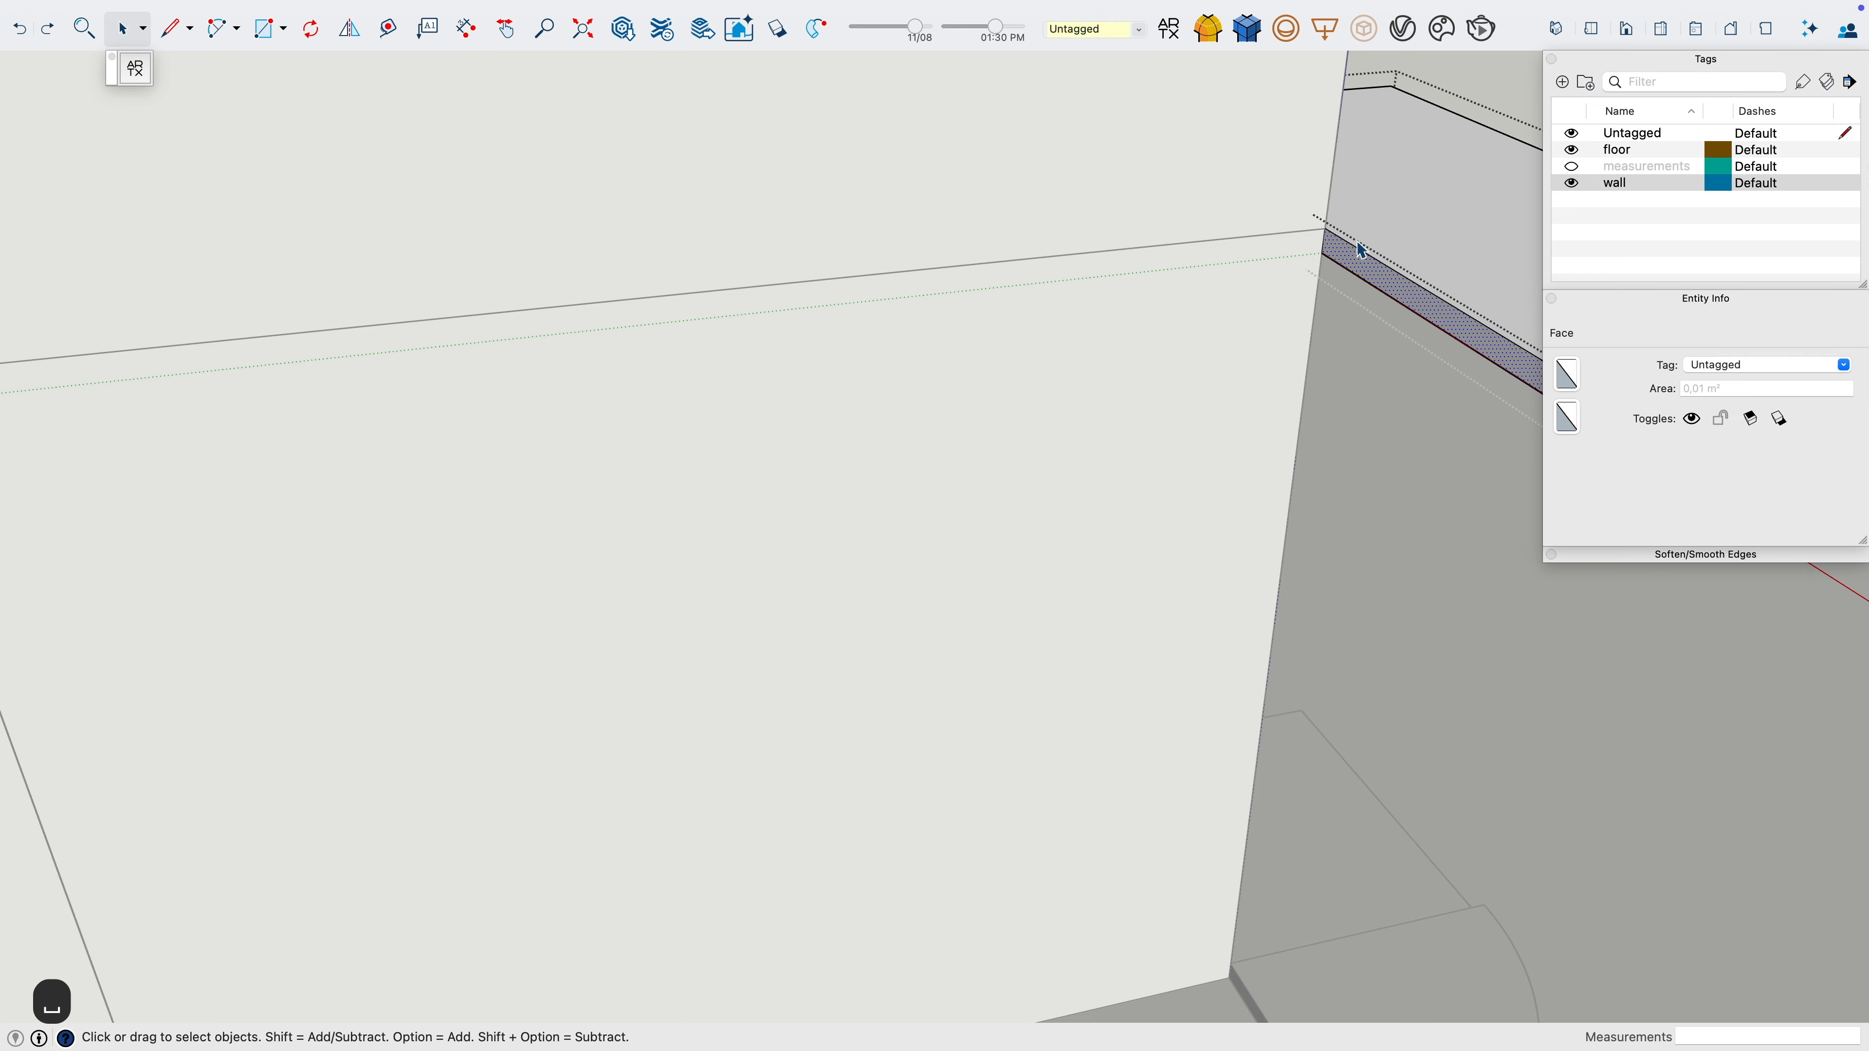
left_click(1669, 60)
key("p")
left_click(1432, 324)
scroll(1049, 425, "down", 3)
left_click(464, 449)
key("space")
left_click(1704, 78)
Copy the base quarter-circle shelf up beneath the countertop and divide the distance into two equal spacings with one intermediate shelf
scroll(868, 471, "down", 2)
middle_click_drag(867, 471, 1097, 501)
middle_click_drag(998, 764, 859, 492)
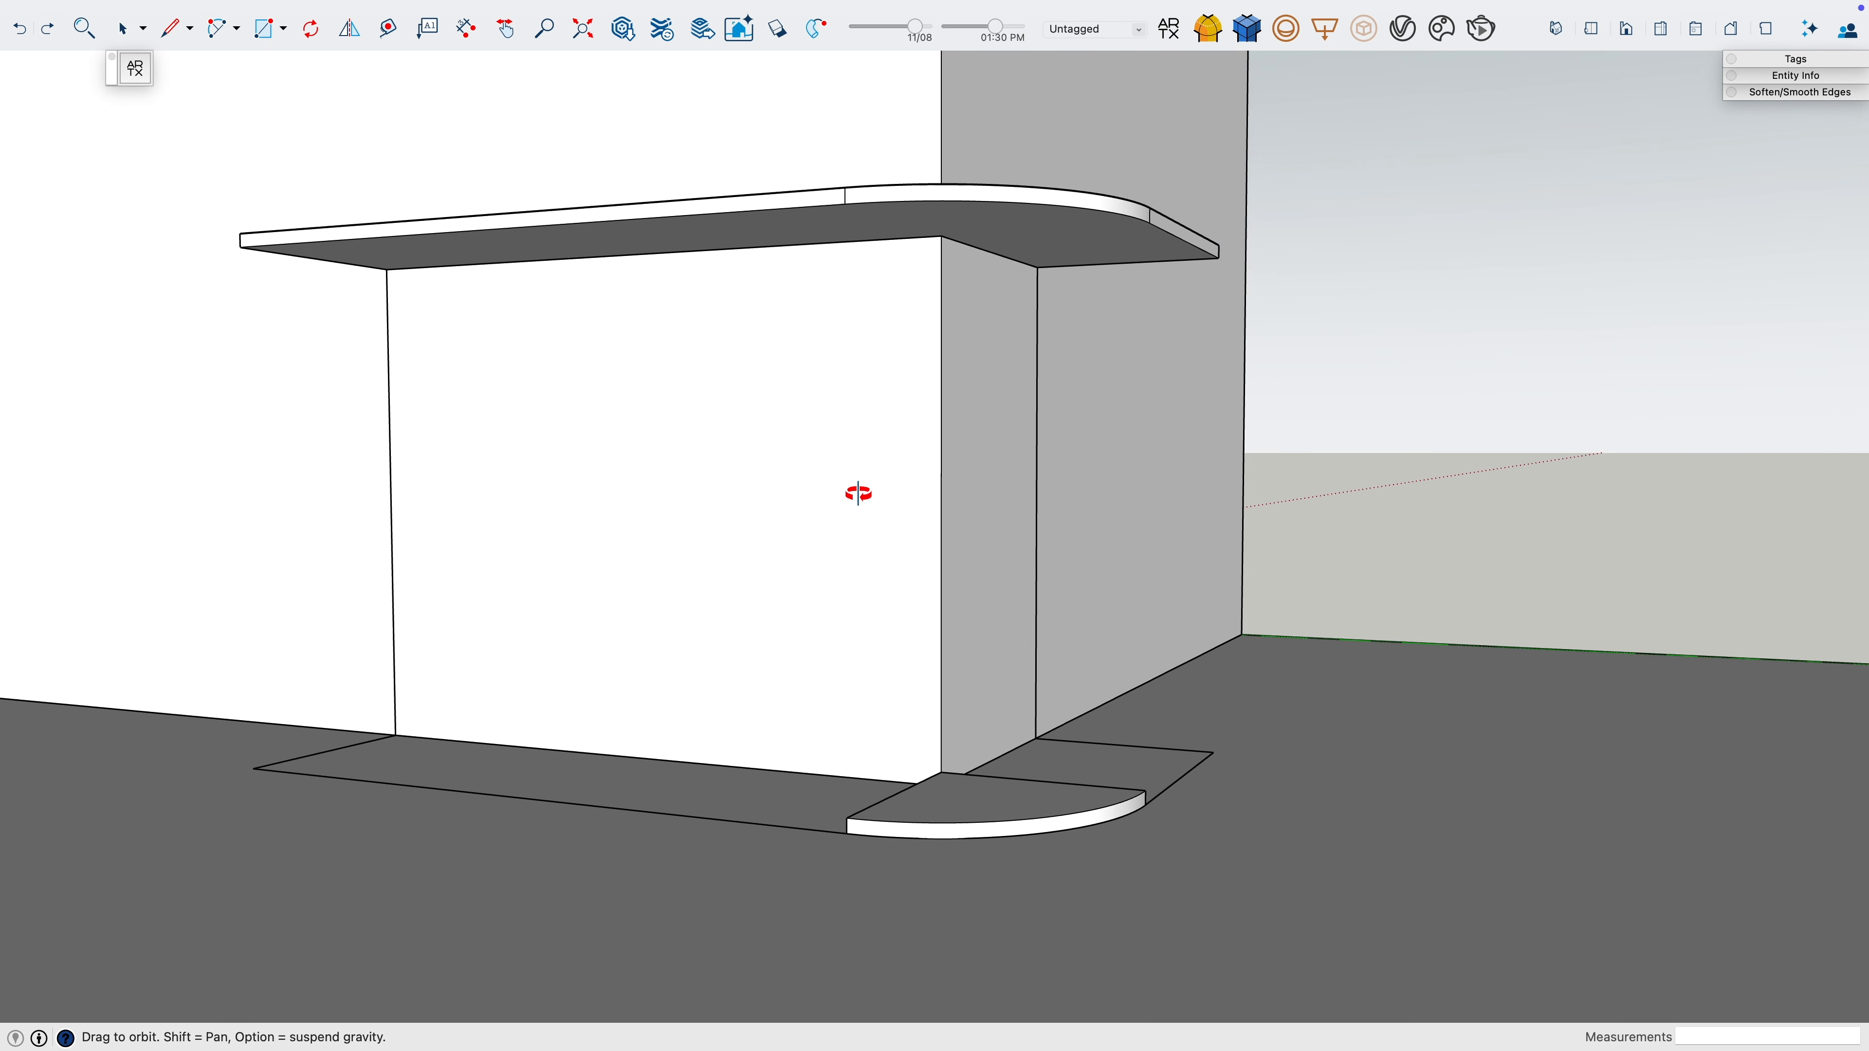
middle_click_drag(1018, 555, 893, 655)
left_click(855, 827)
key("m")
left_click(843, 800)
middle_click_drag(839, 764, 843, 647)
key("alt")
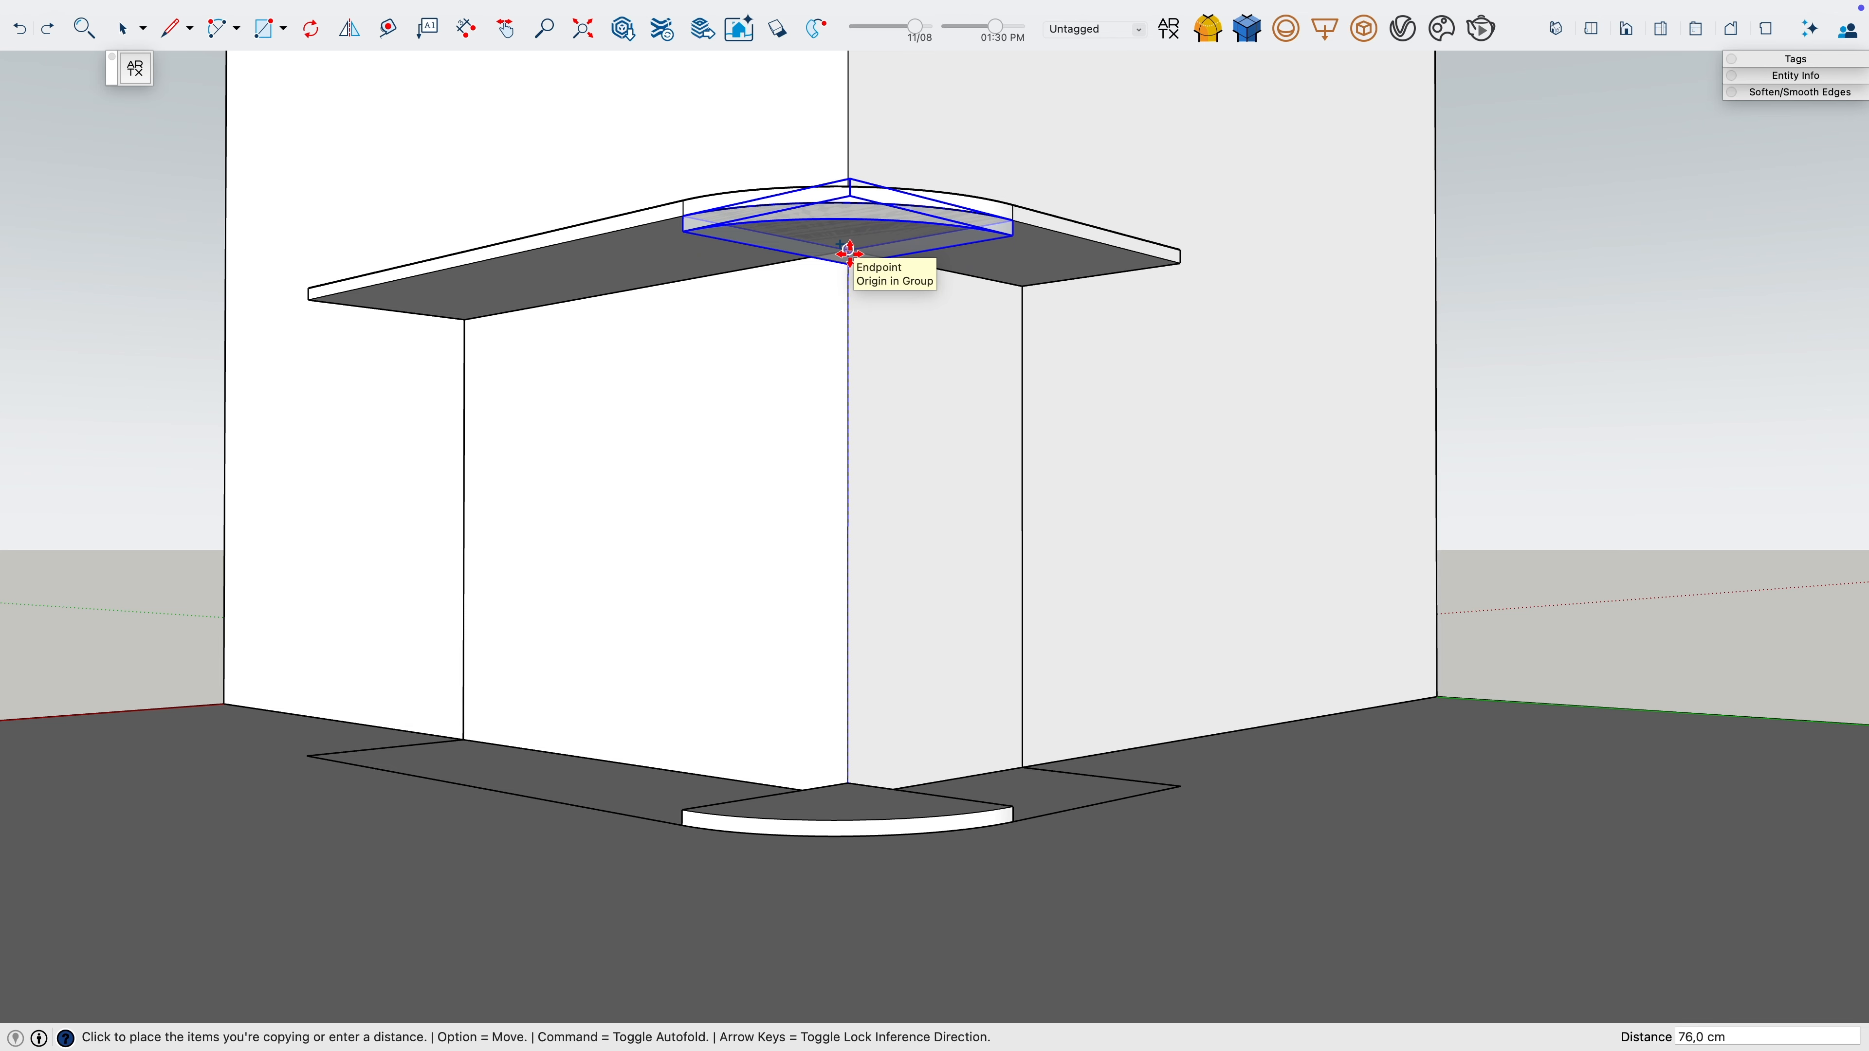
left_click(849, 253)
key("Return")
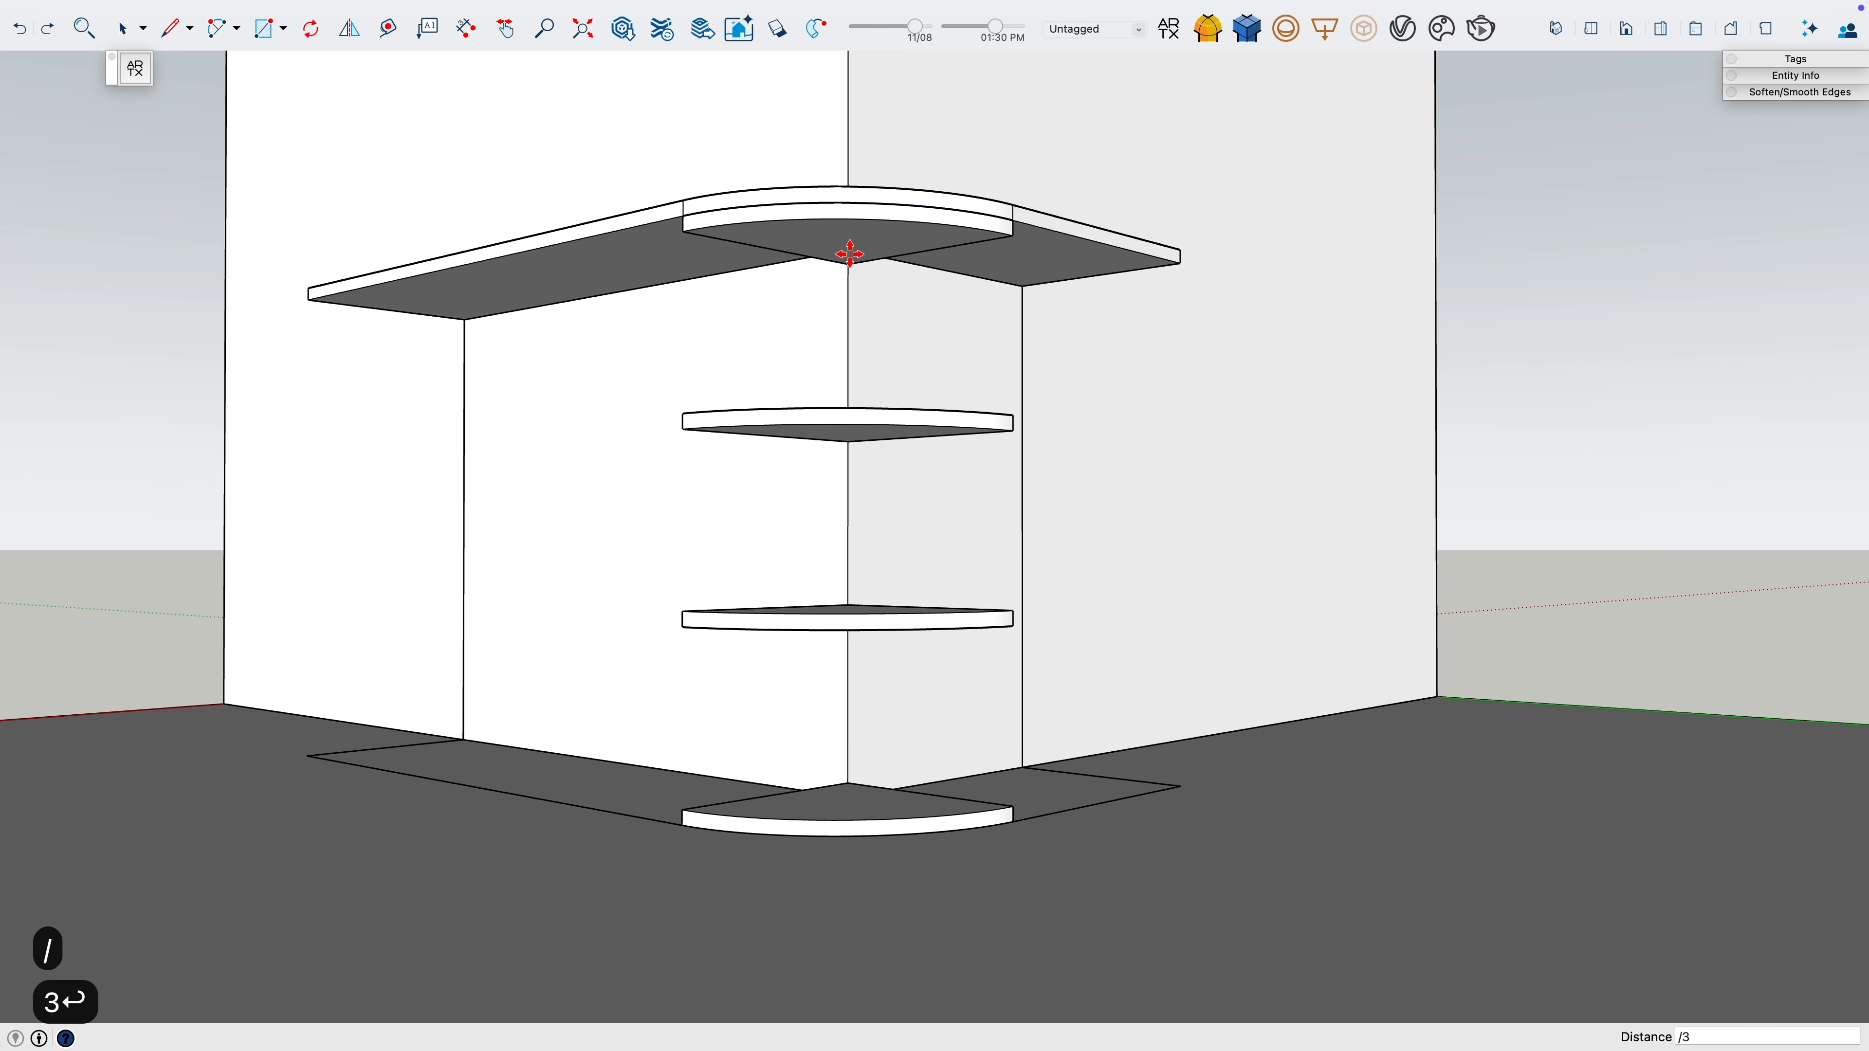
key("Return")
Draw a strip 2 cm wide and 30 cm deep beside the base shelf and pull it up to the countertop's underside
middle_click_drag(834, 263, 1091, 529)
key("space")
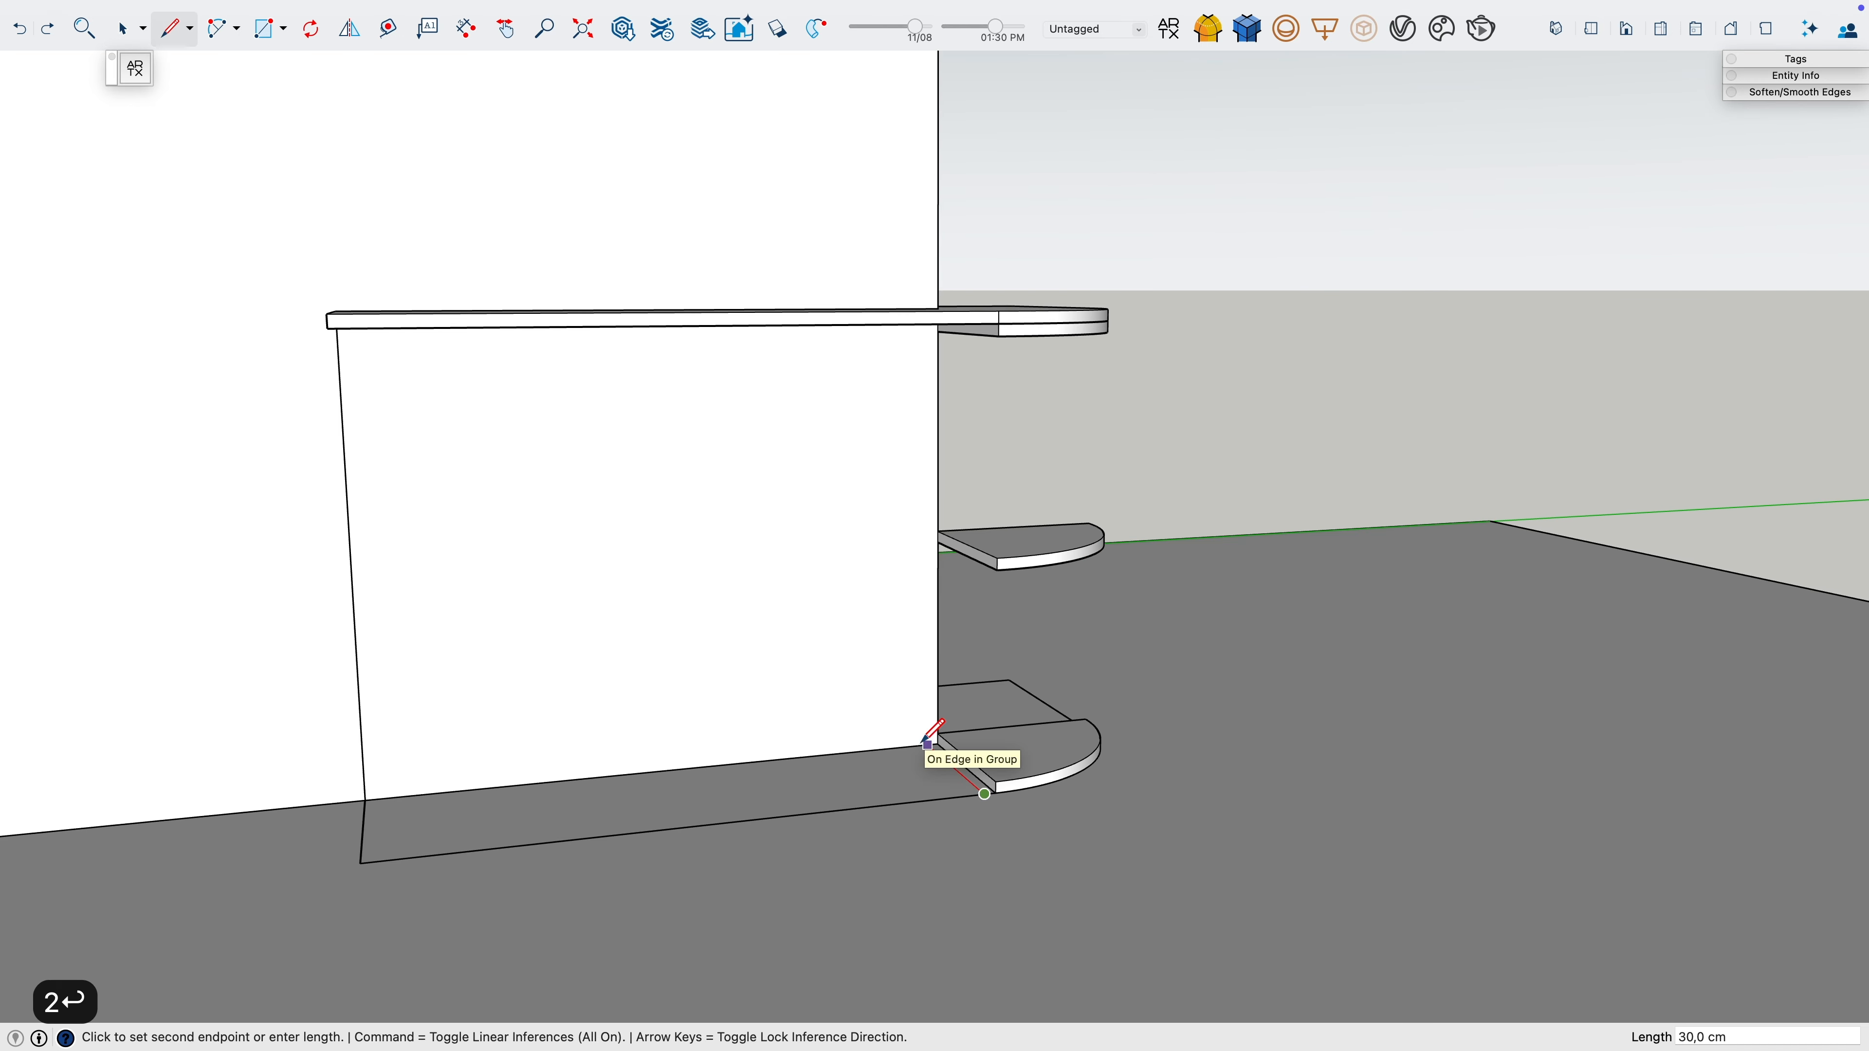
scroll(942, 735, "up", 3)
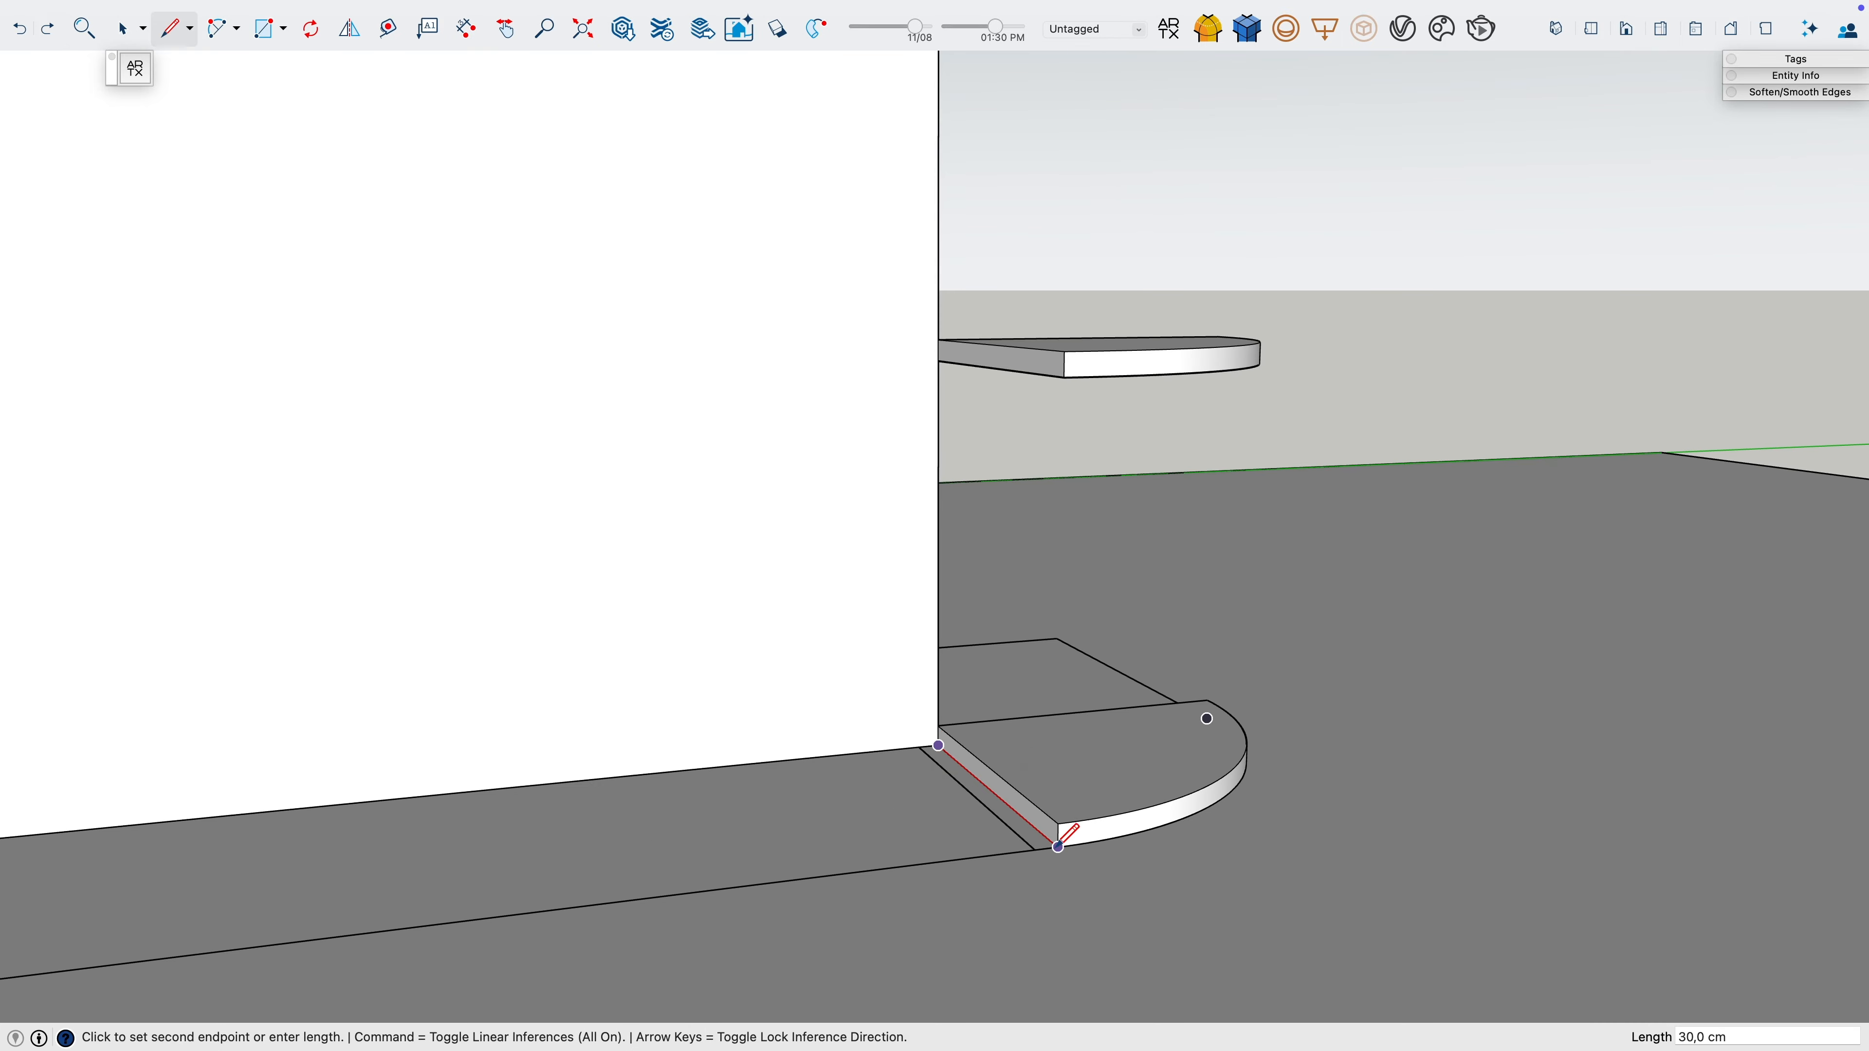
key("space")
key("p")
left_click(1037, 836)
scroll(1042, 729, "down", 3)
left_click(1055, 247)
Push the vertical panel's front face back 2 cm
middle_click_drag(1055, 250, 1263, 421)
key("space")
double_click(1017, 347)
left_click(1017, 347)
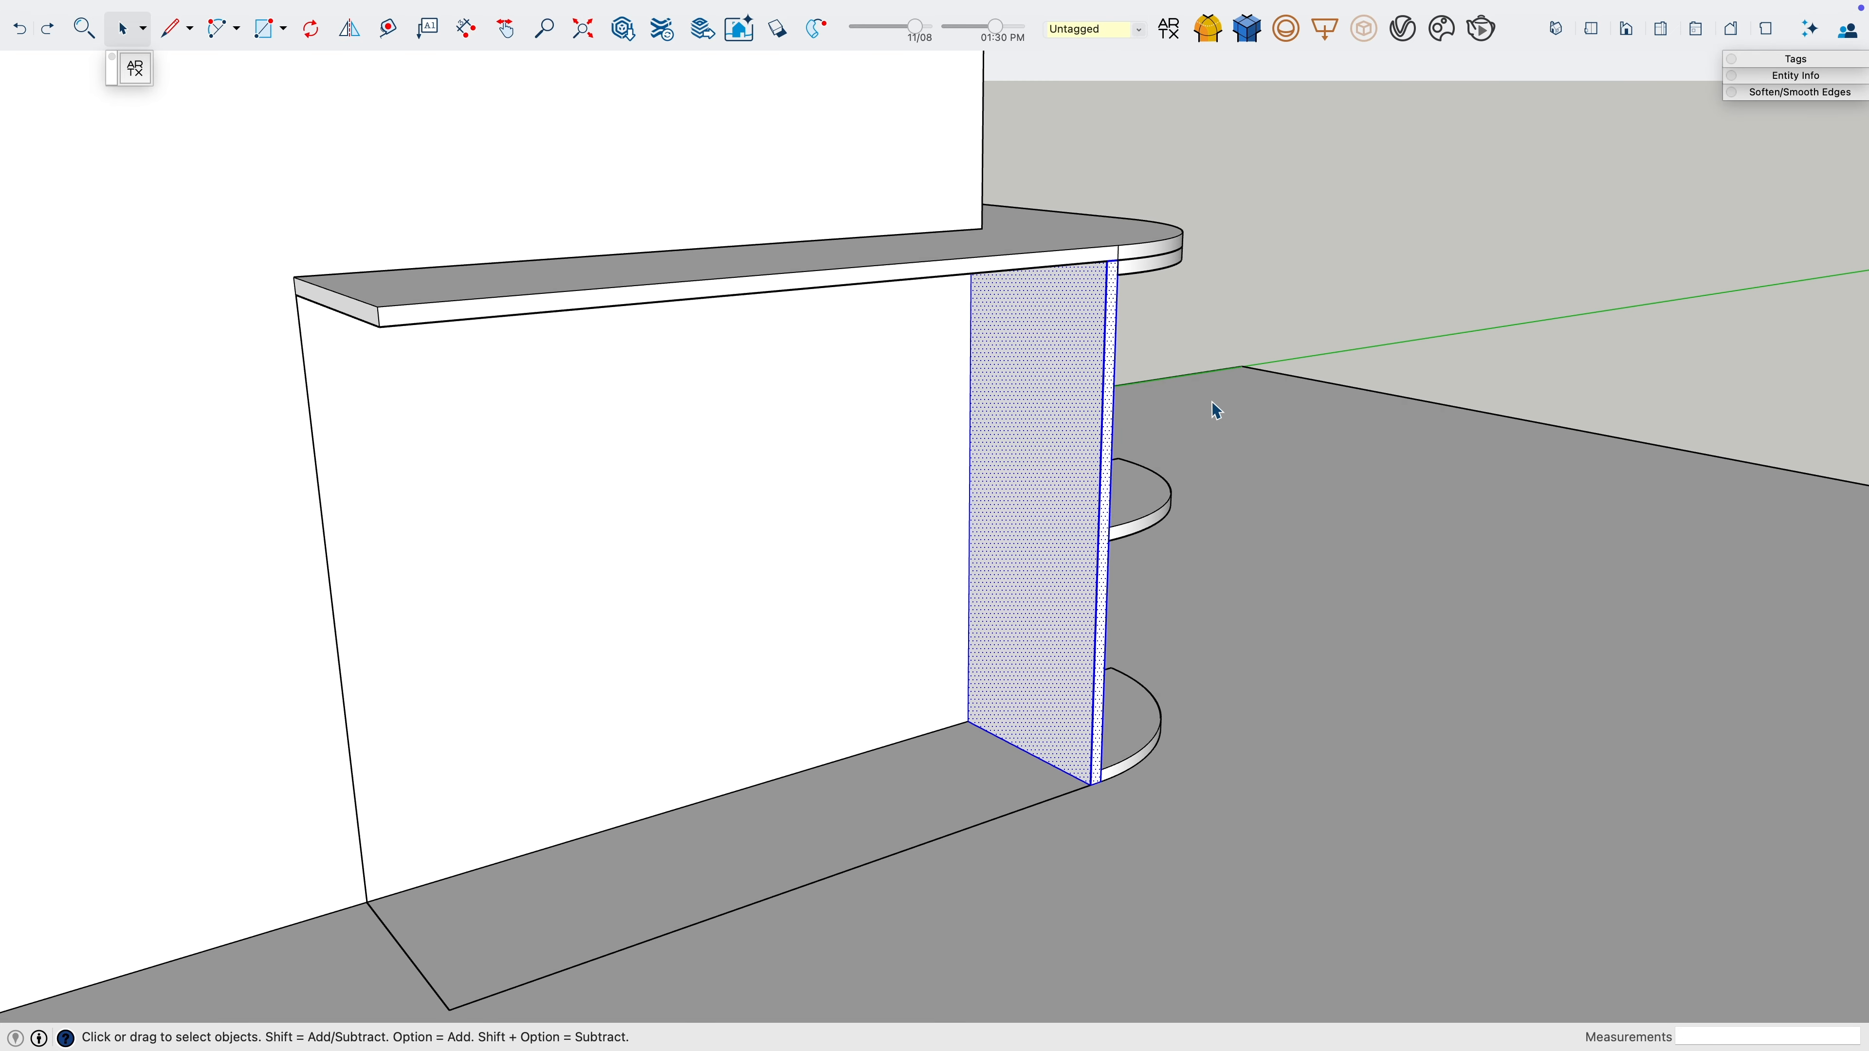
scroll(1208, 384, "up", 5)
scroll(967, 269, "down", 3)
left_click(930, 224)
left_click(938, 223)
key("p")
left_click(938, 222)
type("2")
key("Return")
Select the whole vertical panel and make it a group
key("space")
triple_click(878, 292)
key("super+g")
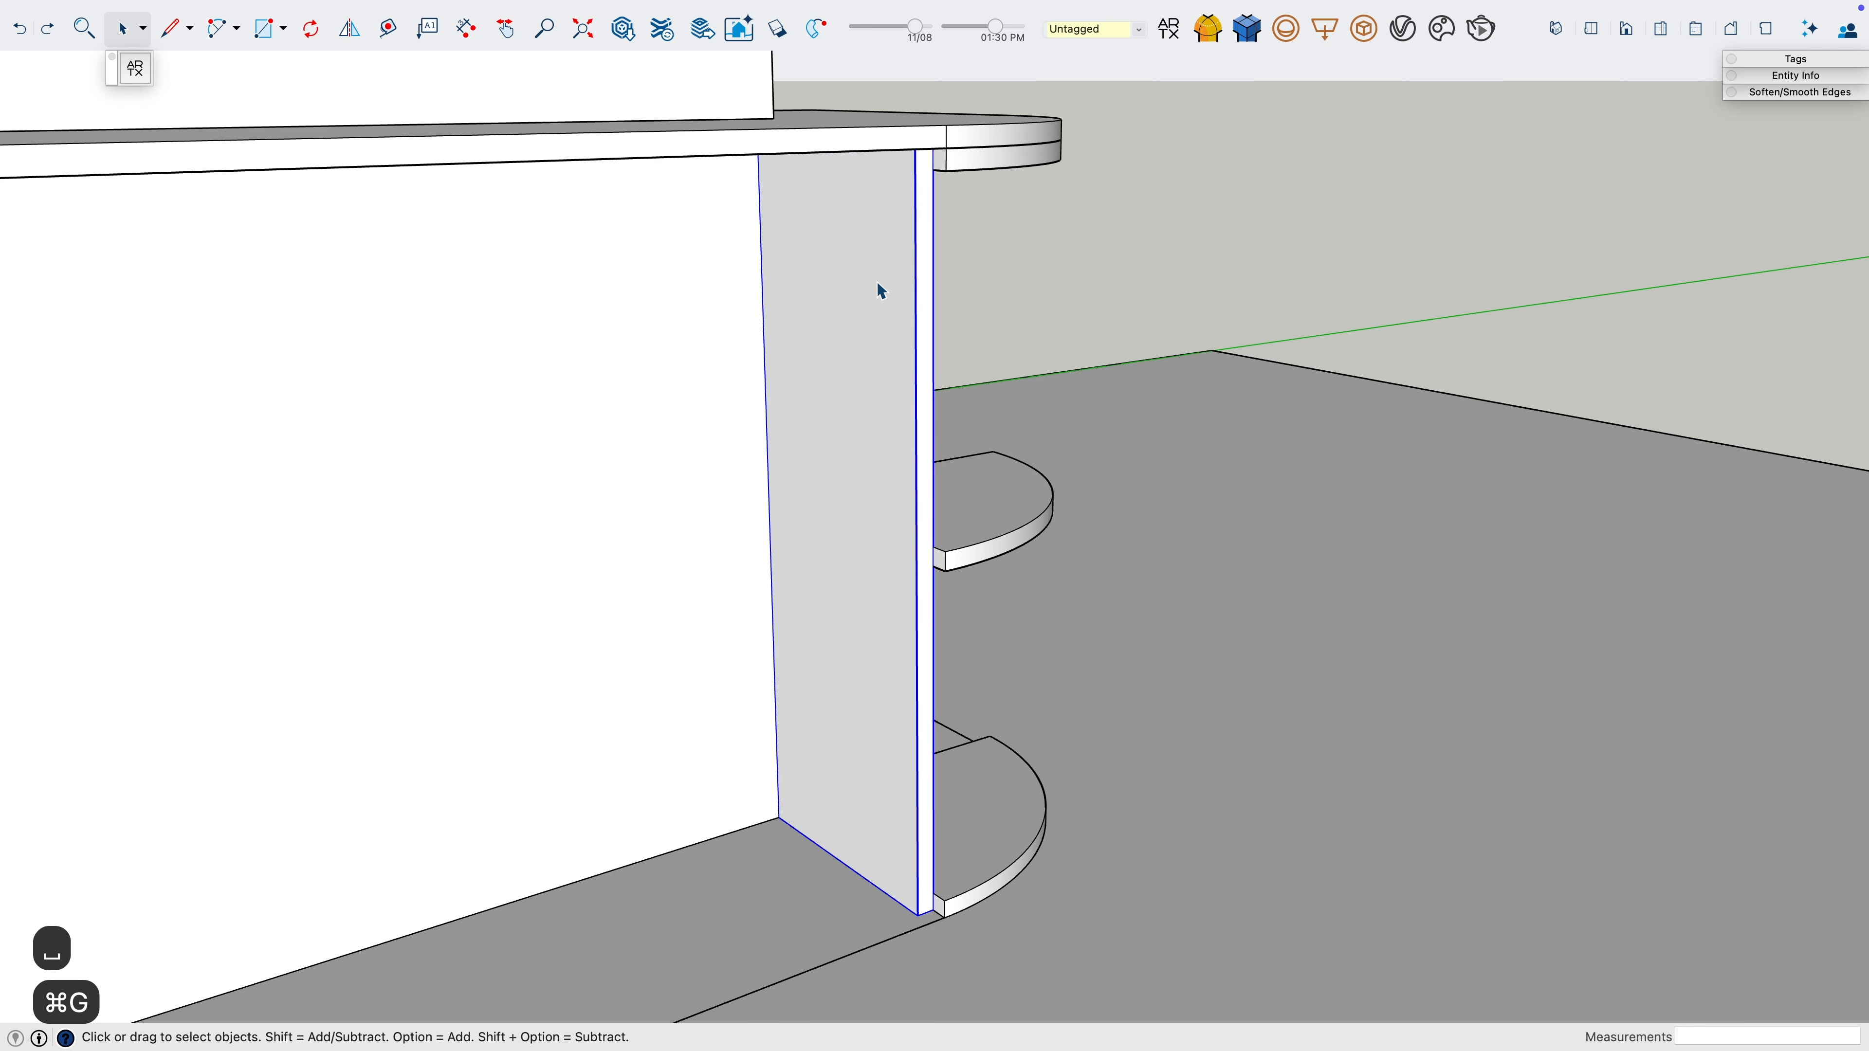
Copy the vertical panel 30 cm along the long wall, away from the curved shelves
middle_click_drag(832, 656, 878, 678)
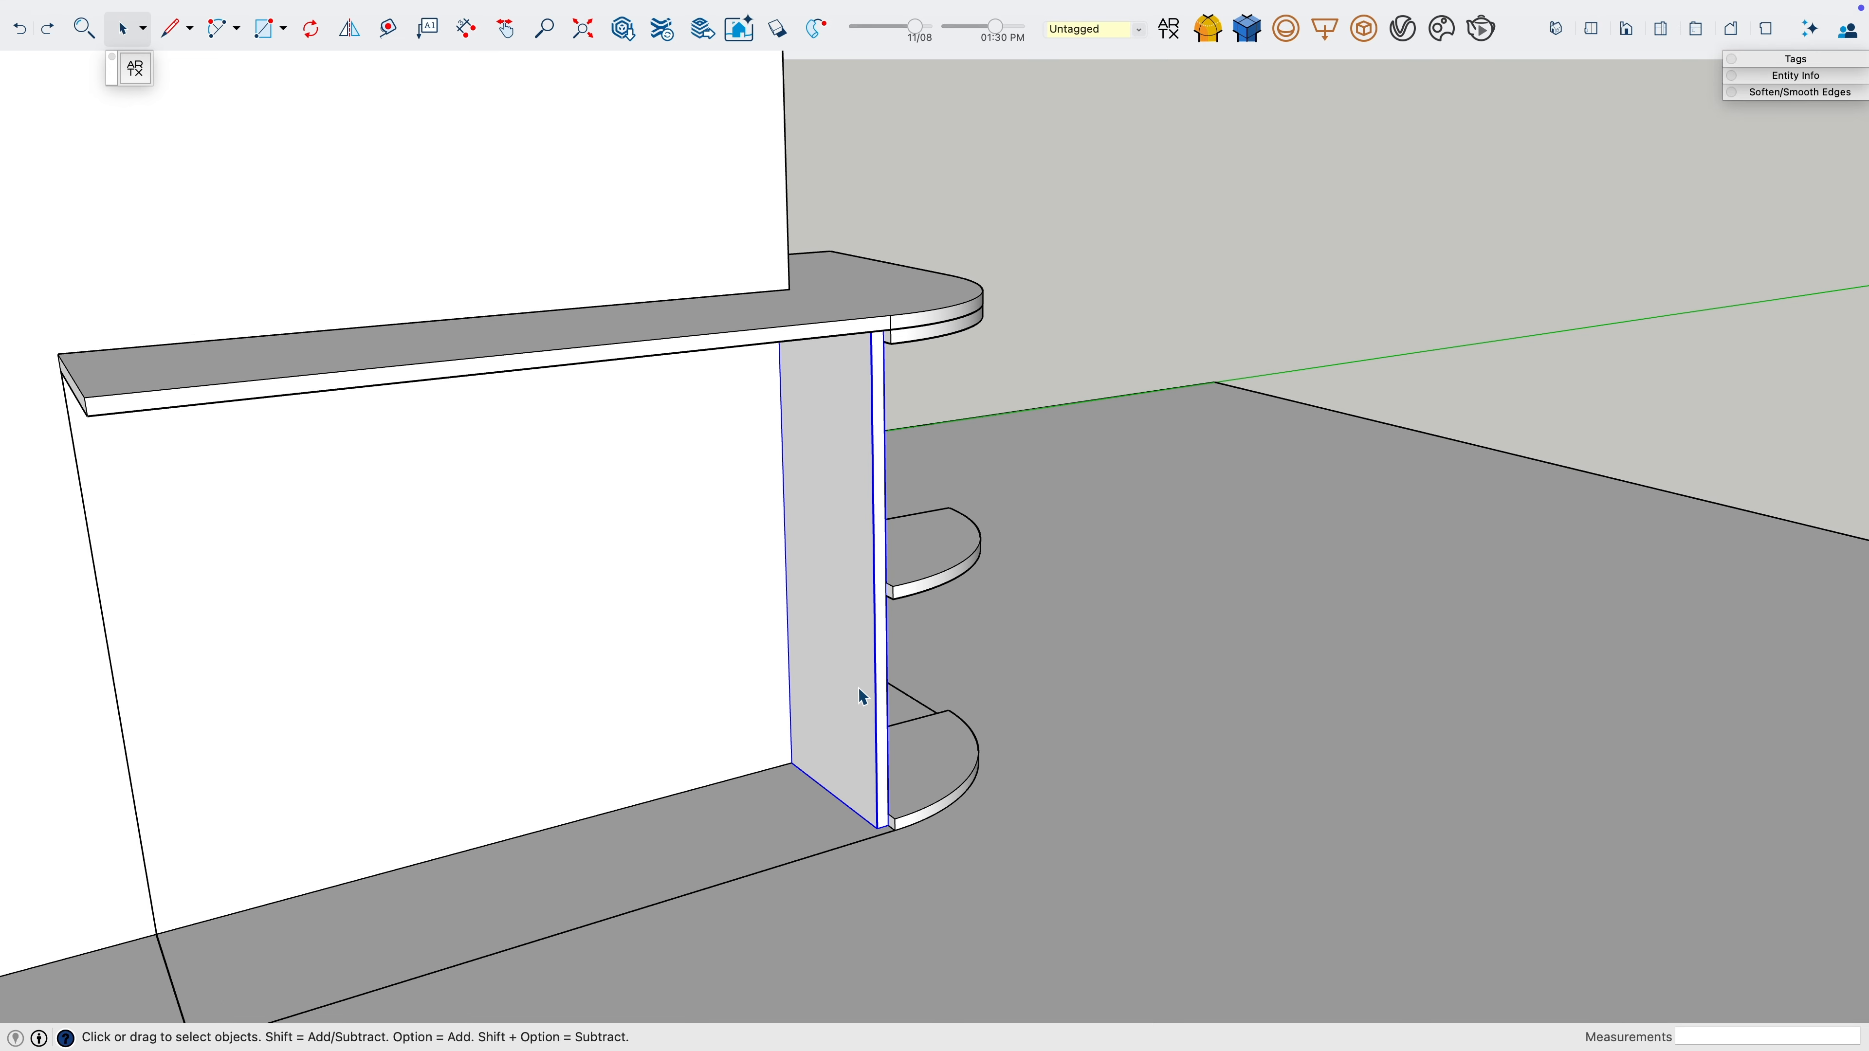
key("m")
left_click(792, 764)
key("alt")
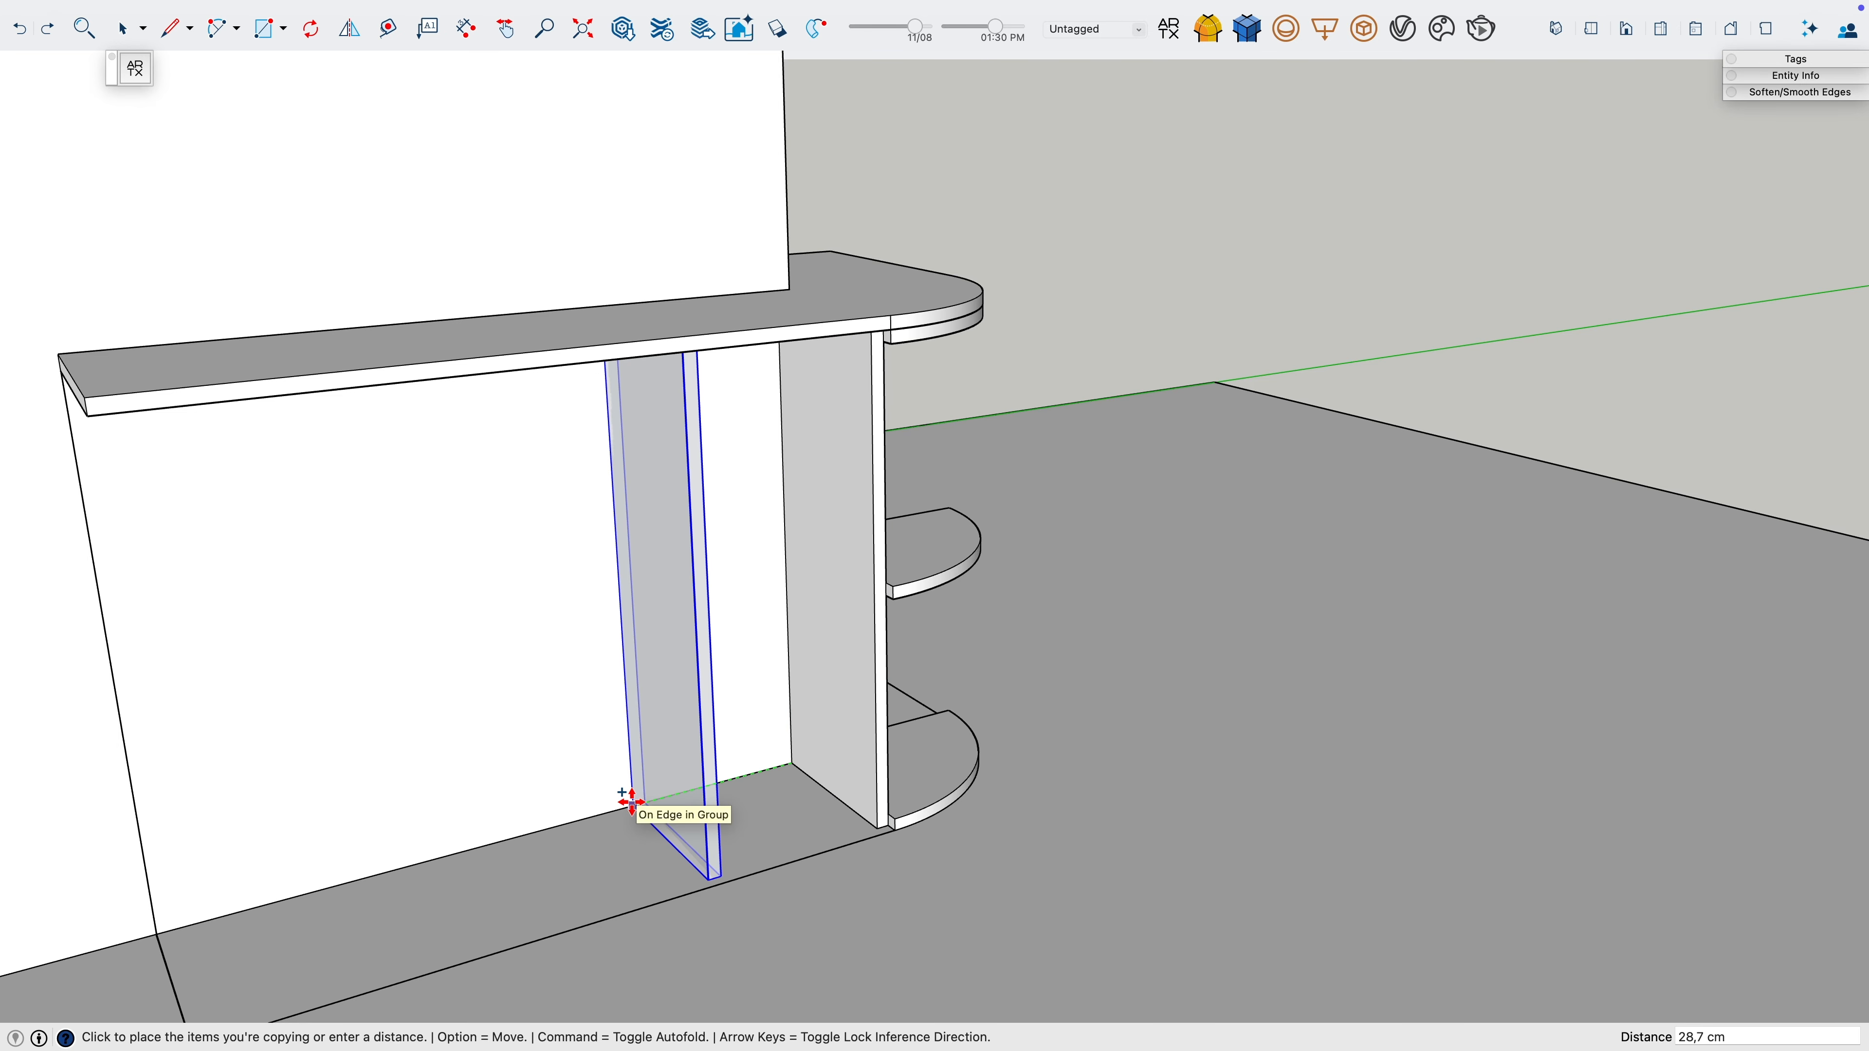
type("30")
key("Return")
Place another copy of the new panel at a 2 cm offset to form a doubled divider
mouse_move(635, 802)
middle_mouse_down()
mouse_move(438, 768)
mouse_move(718, 759)
mouse_move(625, 786)
middle_mouse_up()
left_click(626, 786)
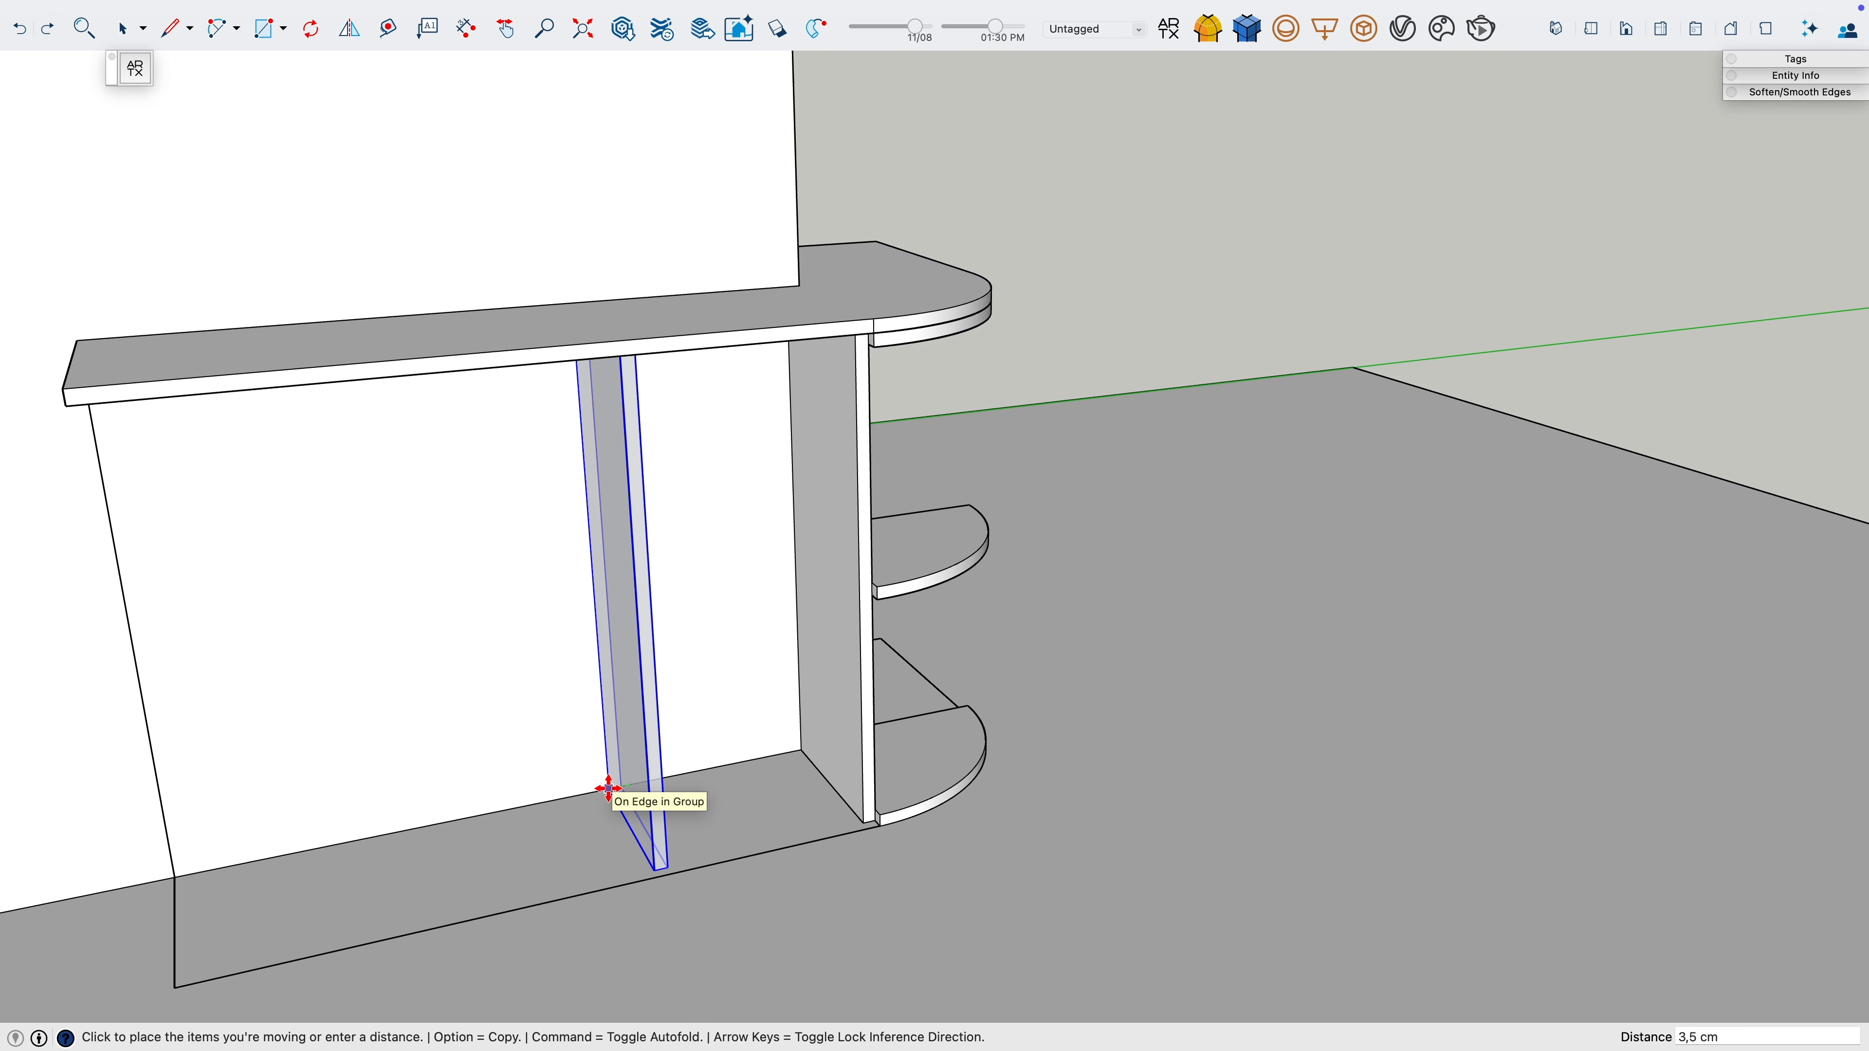
type("2")
key("Return")
Copy the doubled divider farther along the long wall toward the countertop's free end
key("space")
middle_click_drag(709, 793, 718, 718)
key("m")
key("alt")
left_click(625, 793)
left_click(414, 836)
Check the gap between the end panel and the first divider, and move the far doubled divider 2 cm
middle_click_drag(418, 843, 601, 692)
scroll(600, 737, "up", 3)
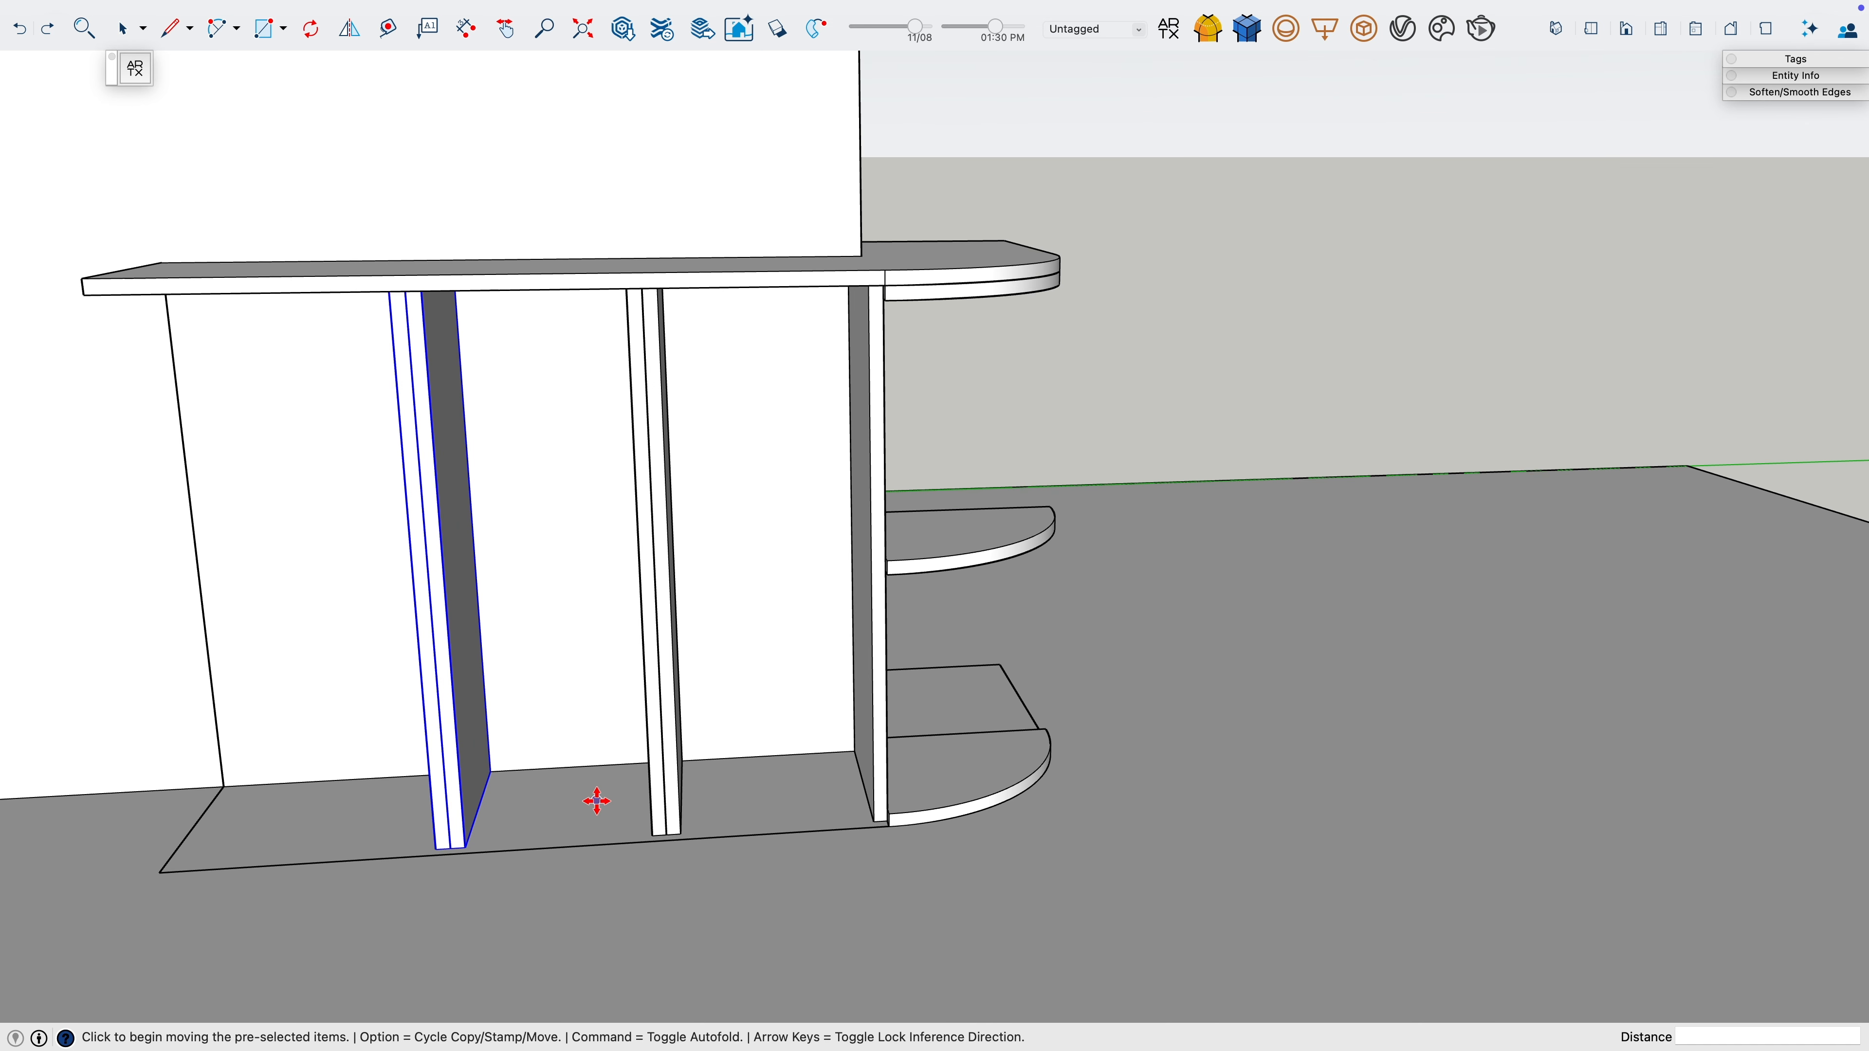
key("l")
key("l")
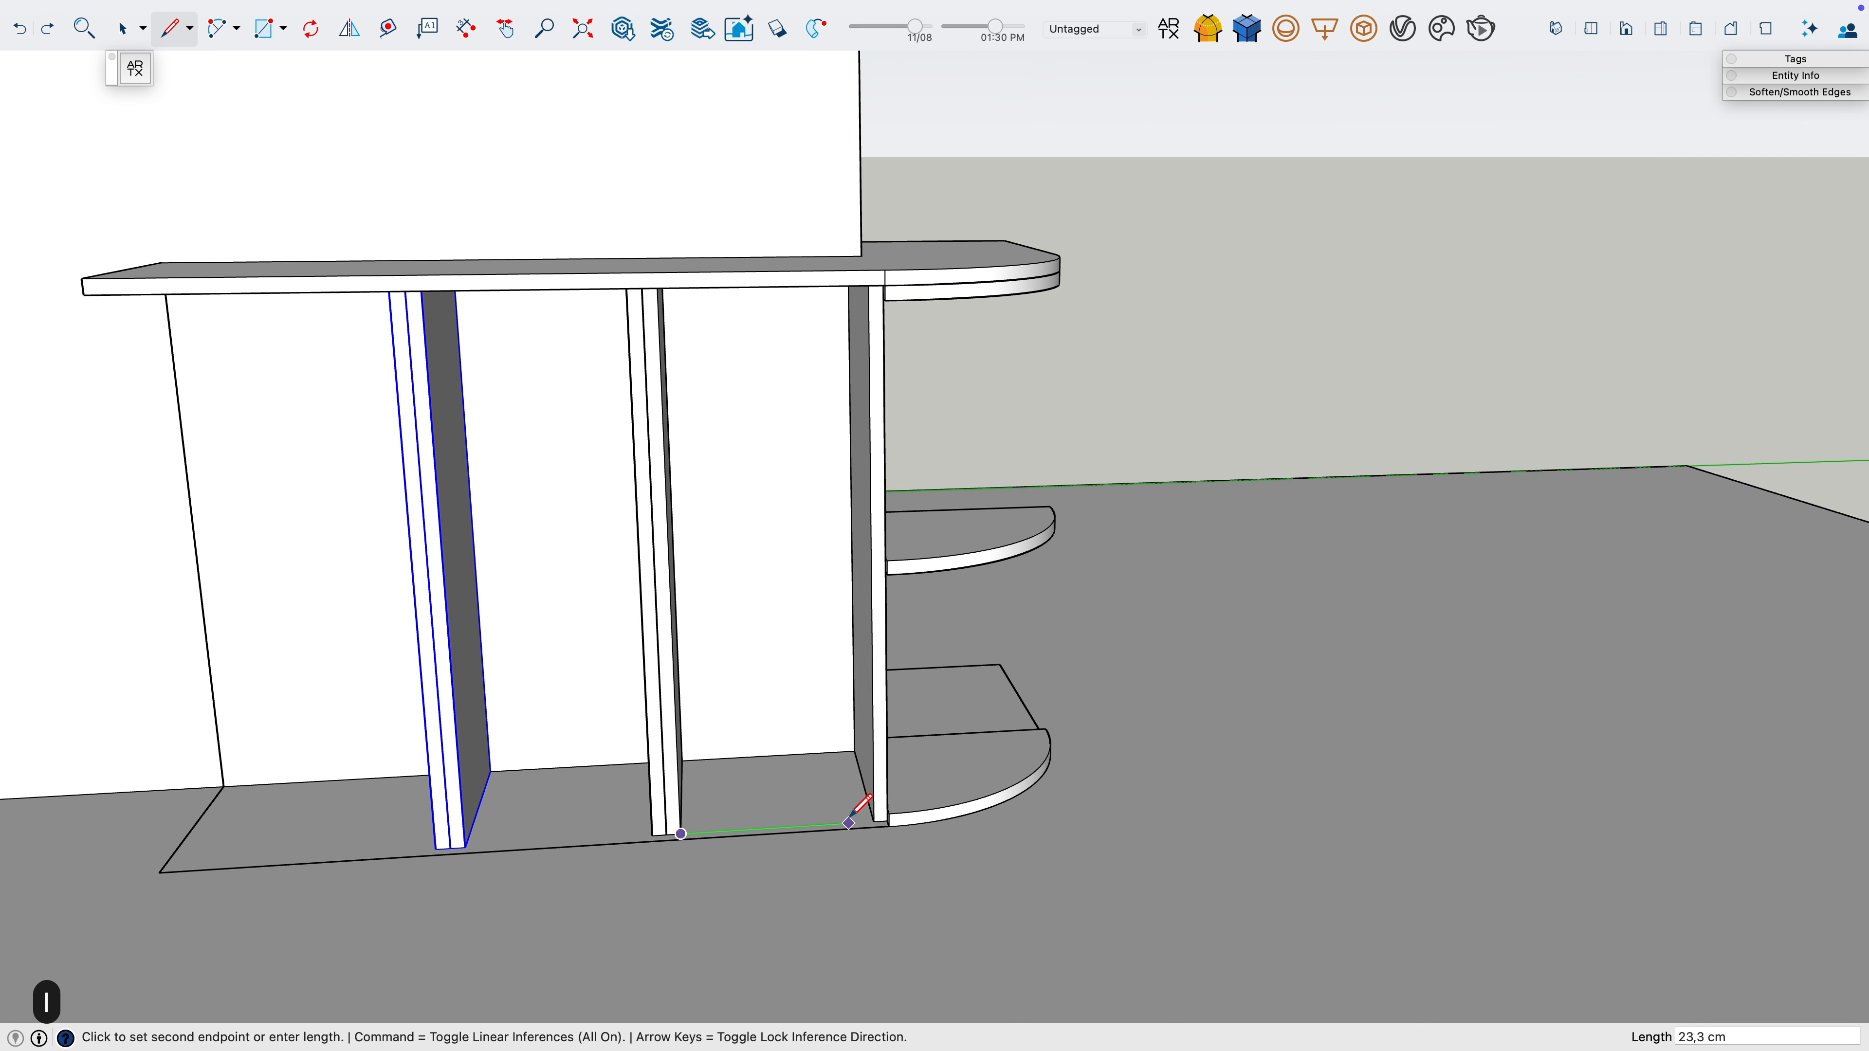
key("space")
key("m")
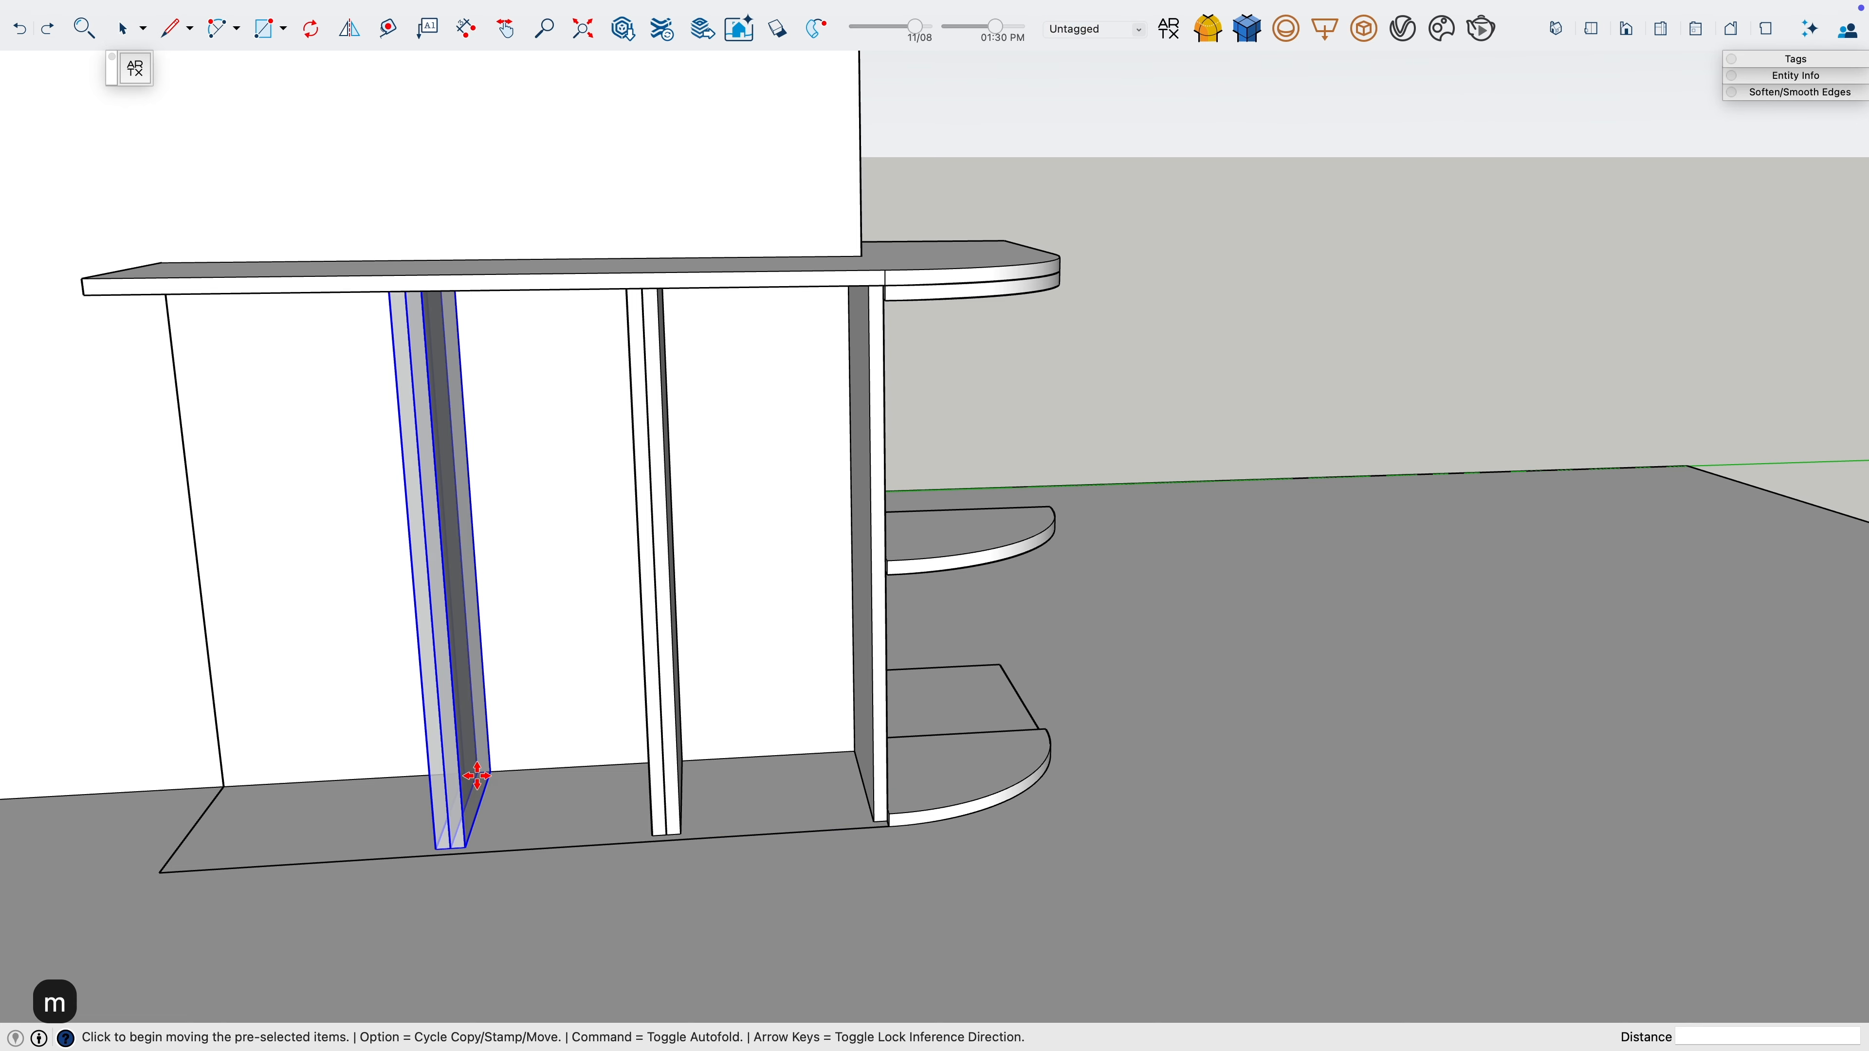
left_click(470, 777)
type("2")
key("Return")
Measure from the far divider to the floor outline's end and move both of its panels another 2 cm
middle_click_drag(404, 793, 463, 809)
key("l")
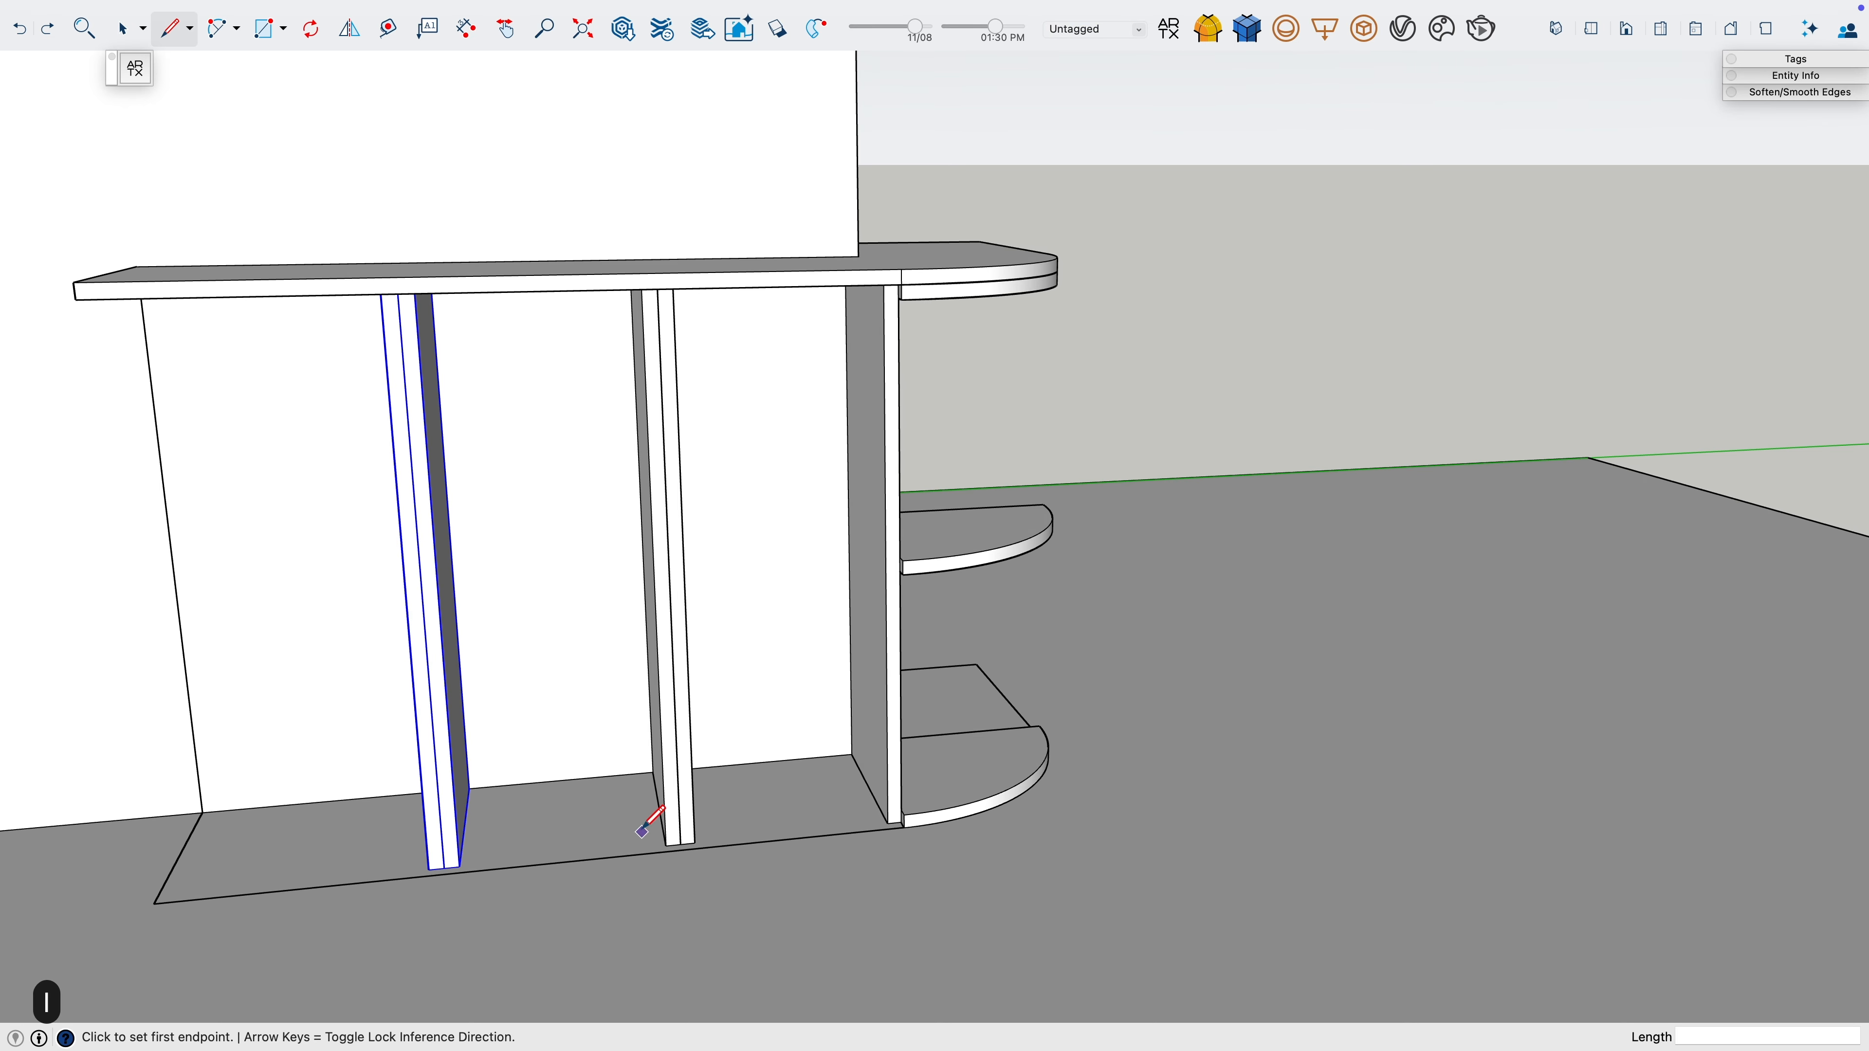
key("space")
key("l")
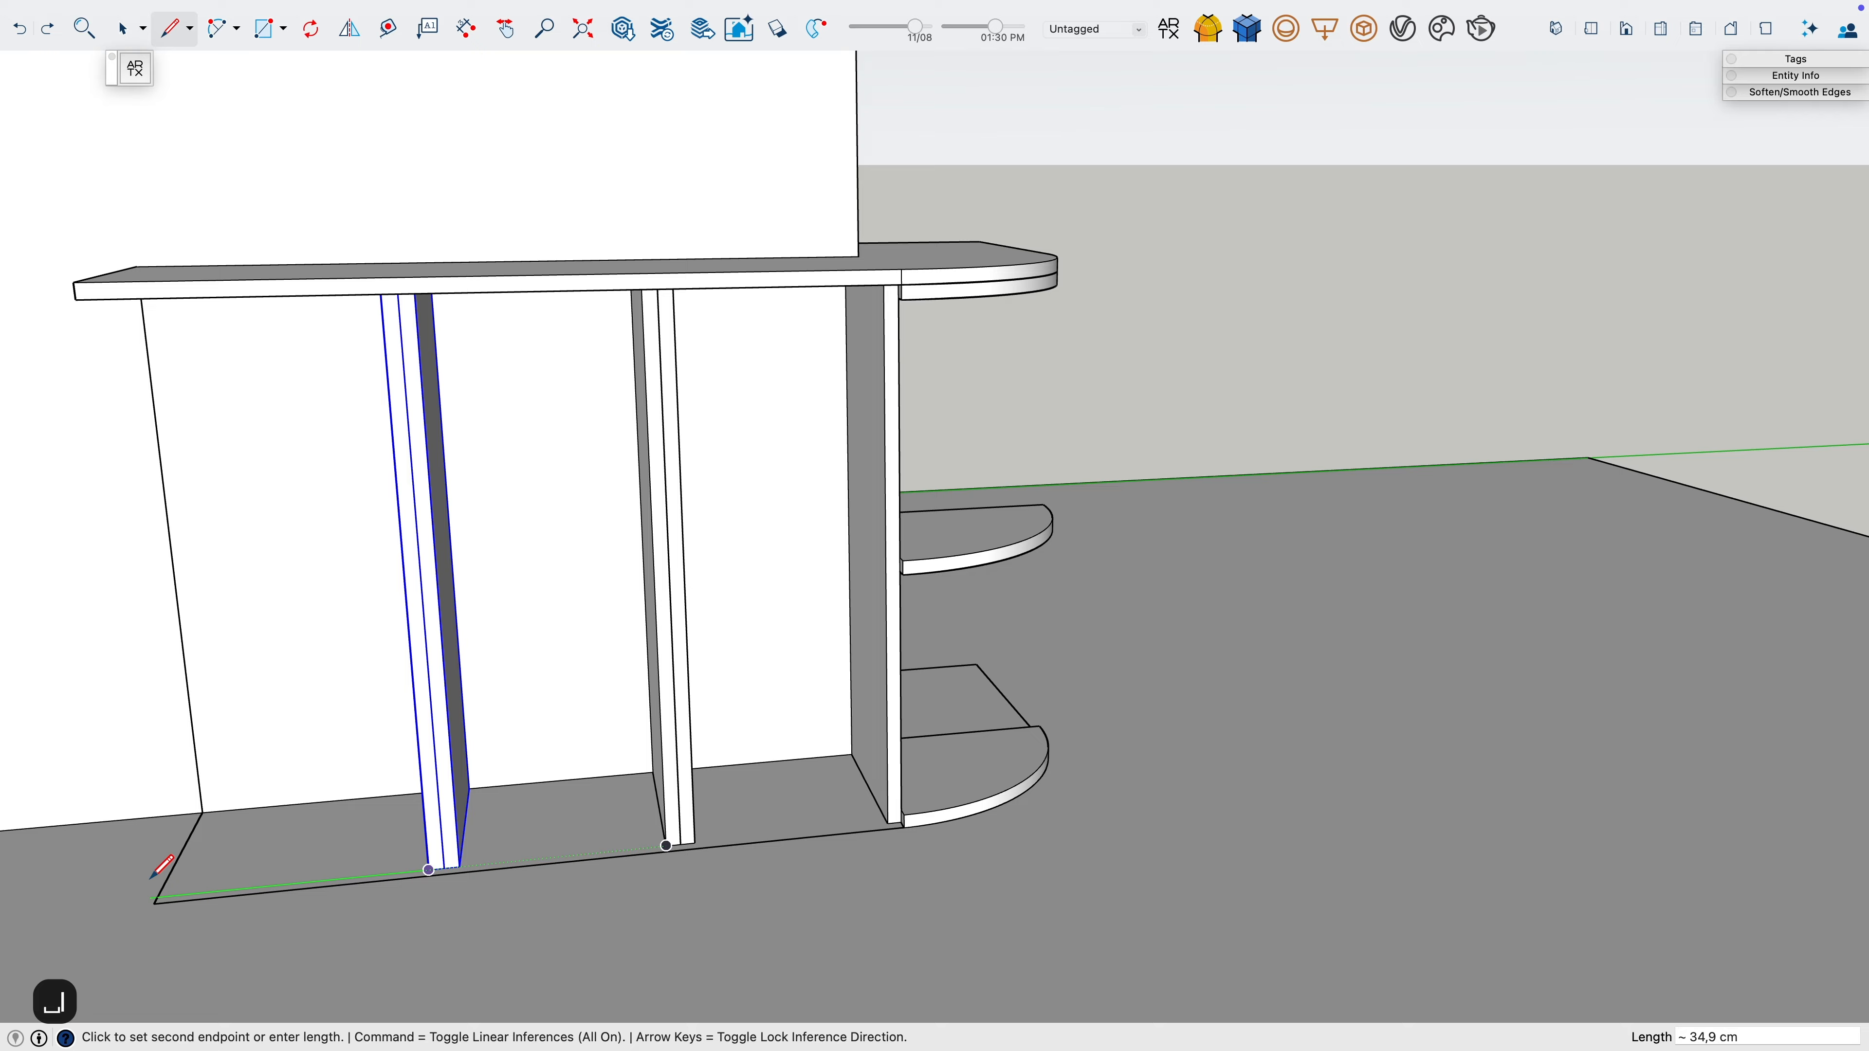
left_click(157, 898)
key("space")
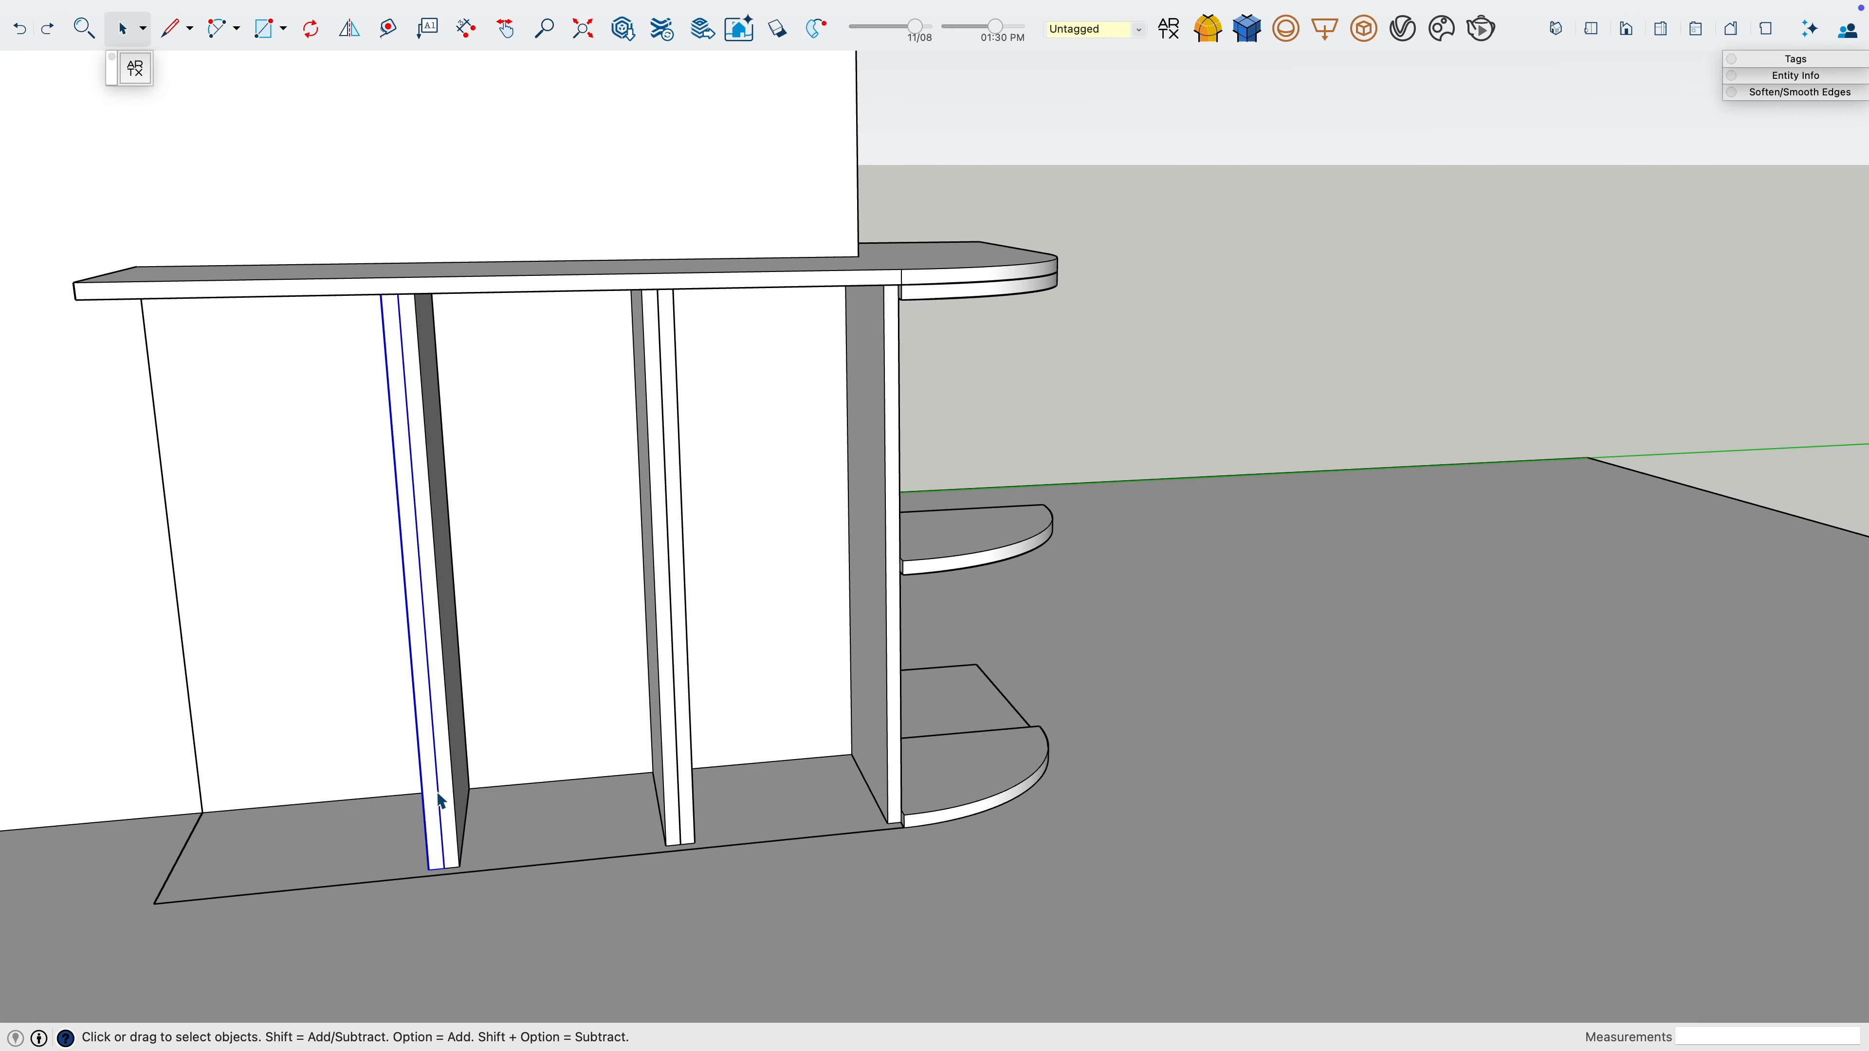
key("m")
left_click(451, 800)
type("2")
key("Return")
Move the middle doubled divider 2 cm farther from the curved shelves
key("space")
left_click(683, 788)
key("m")
left_click(677, 766)
type("2")
key("Return")
Measure the gap between the two doubled dividers and move the far one 2 cm away from the middle one
middle_click_drag(426, 823, 701, 822)
key("space")
key("l")
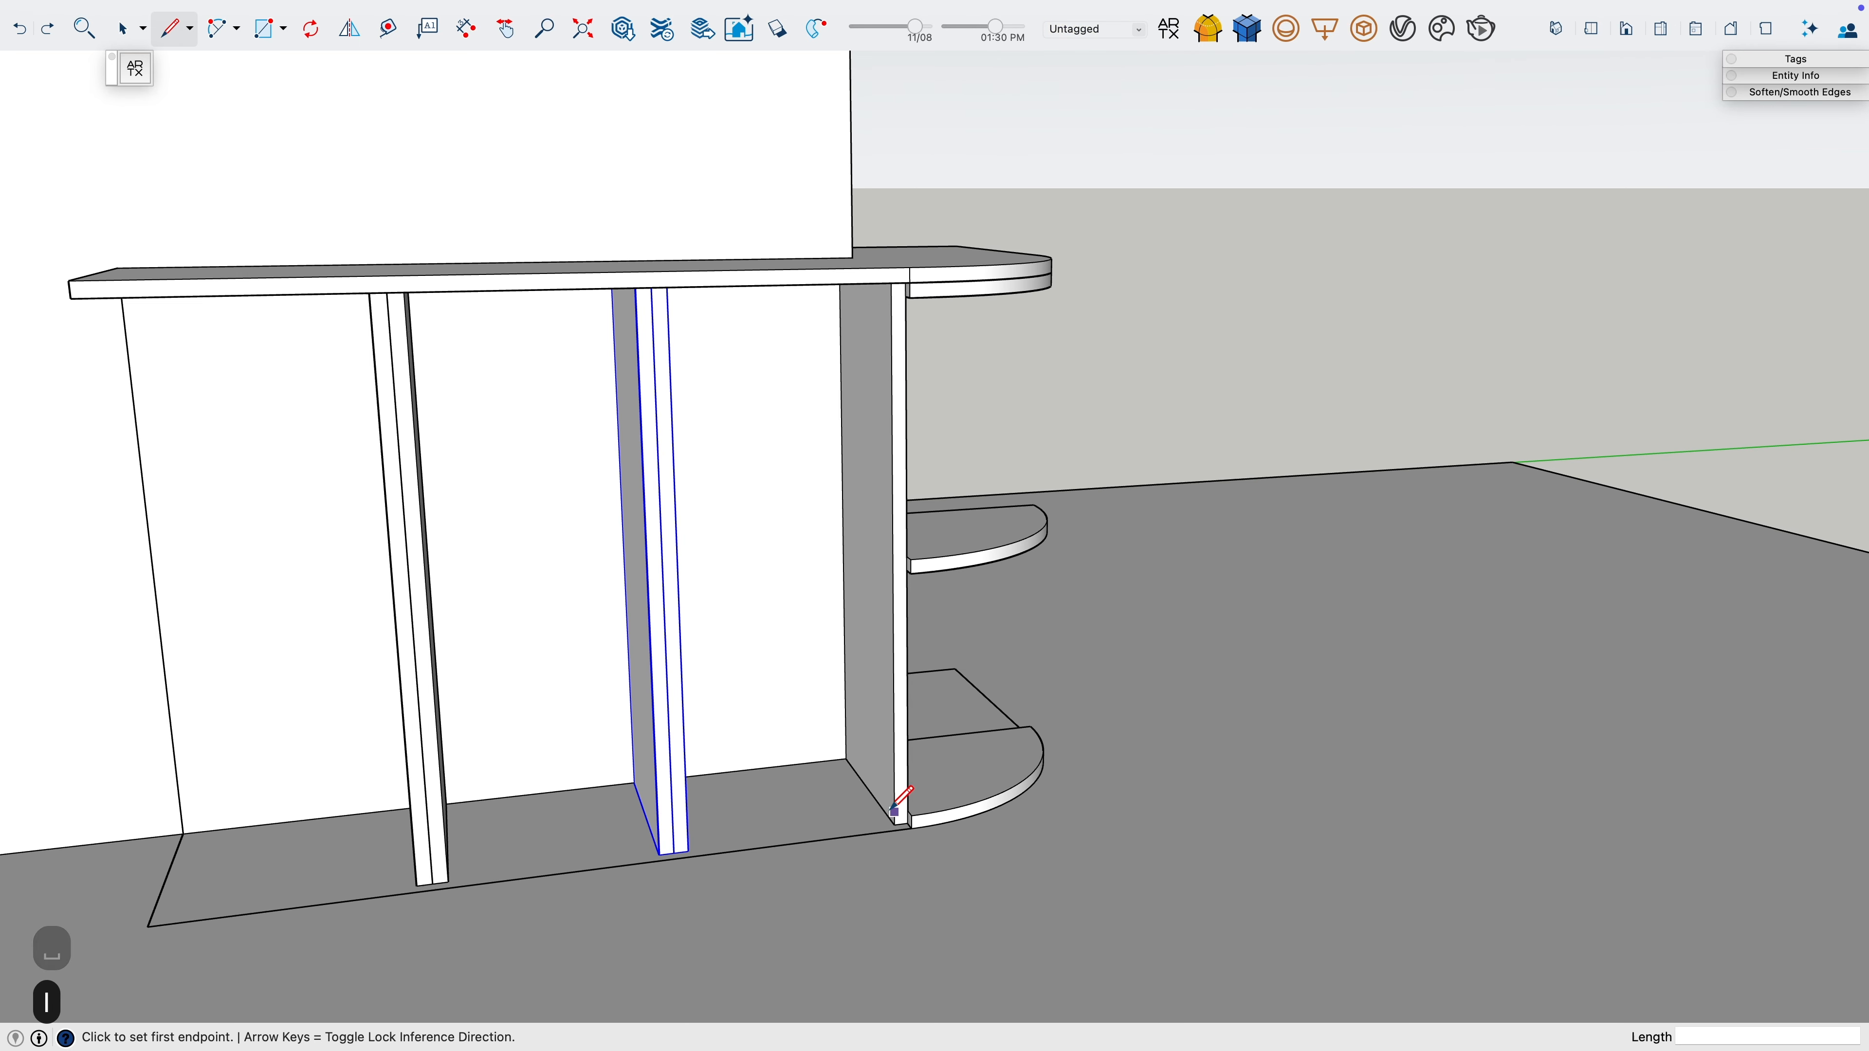
key("l")
left_click(661, 851)
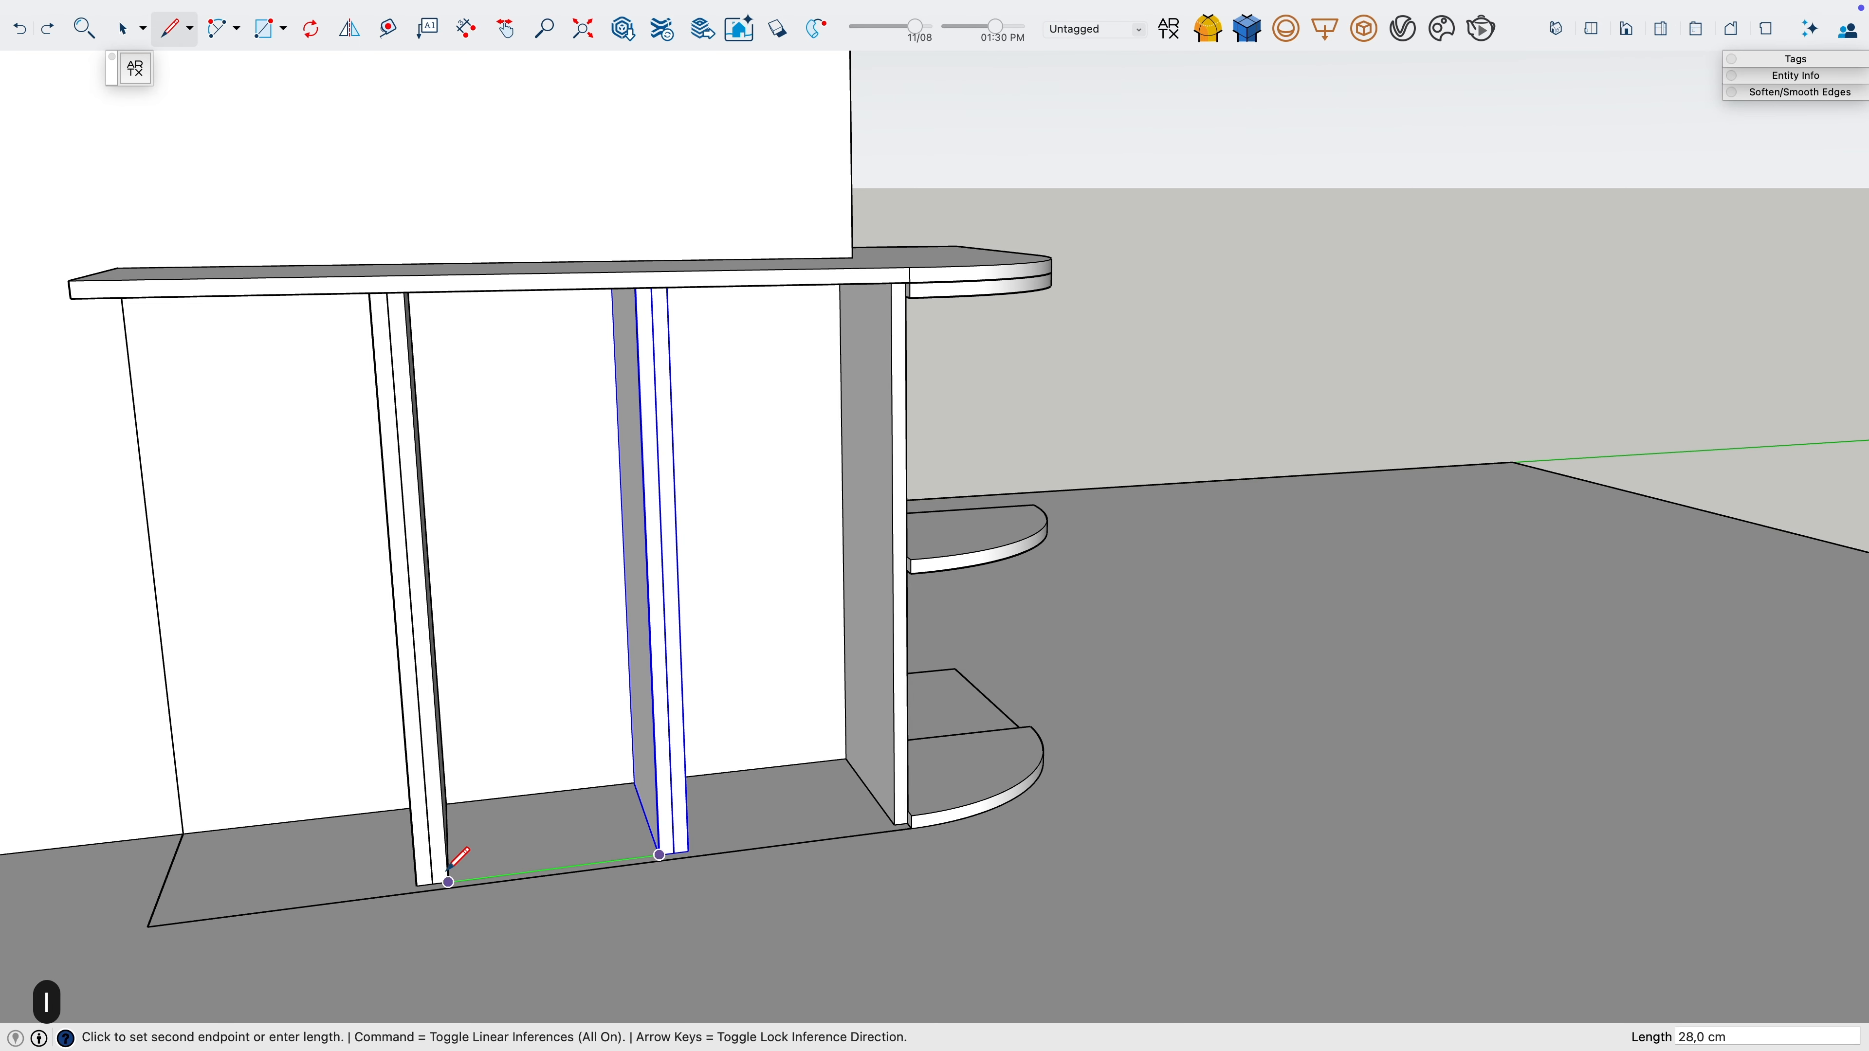
key("space")
key("m")
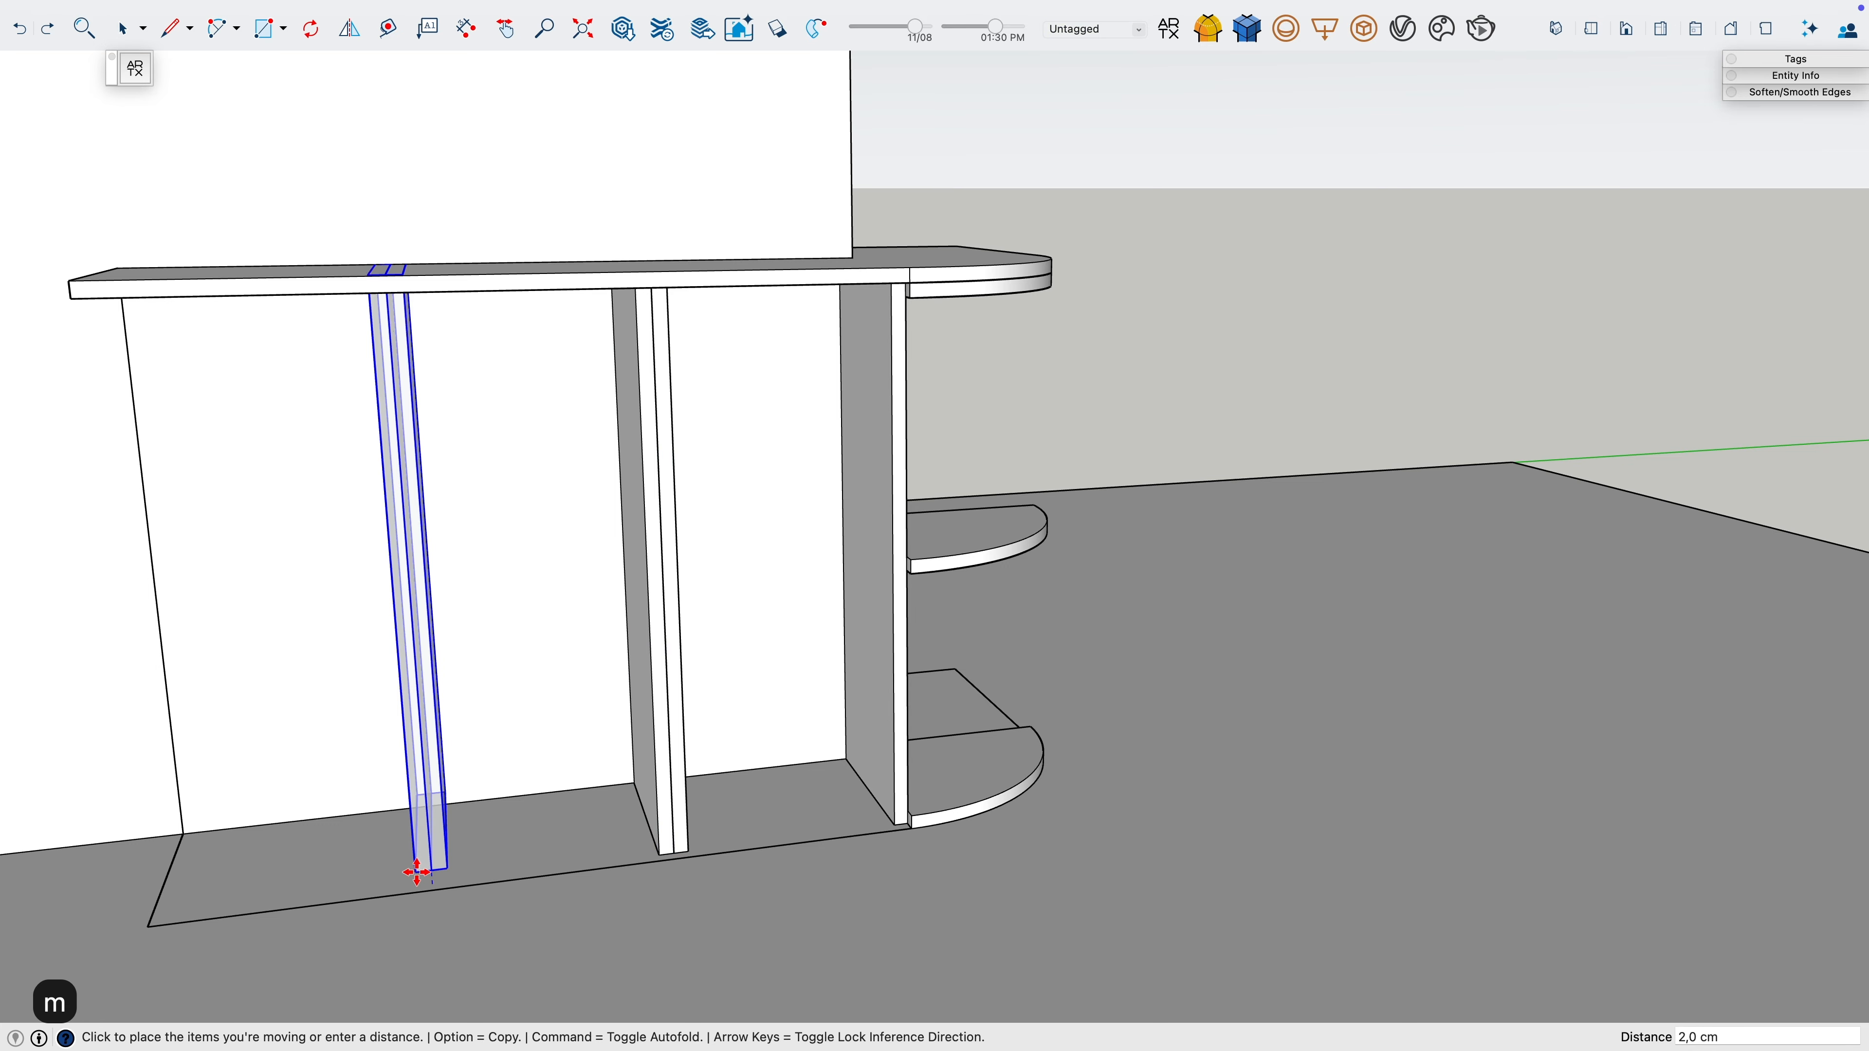
left_click(418, 873)
type("2")
key("Return")
Check the spacing between the doubled dividers and the end panel along the floor outline
key("space")
key("l")
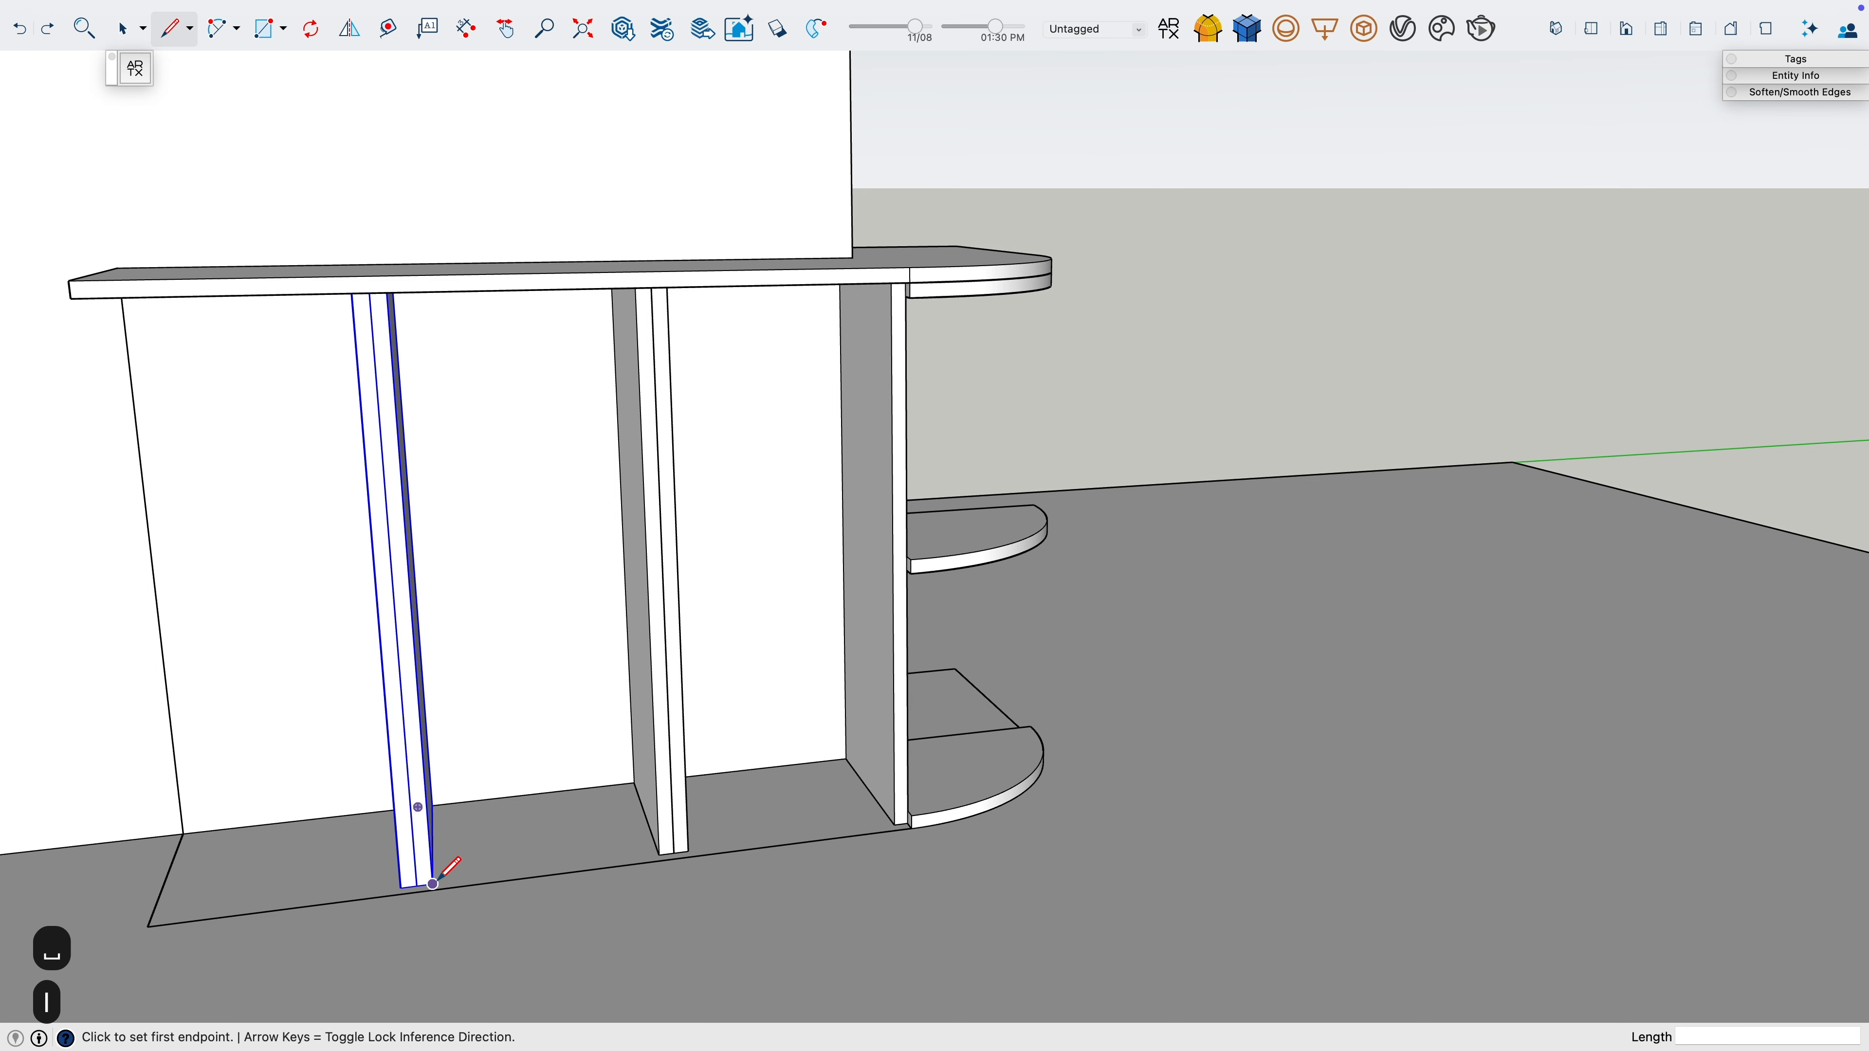
key("space")
scroll(576, 840, "down", 3)
key("h")
left_click_drag(404, 845, 729, 828)
middle_click_drag(729, 829, 530, 858)
scroll(798, 851, "up", 4)
key("l")
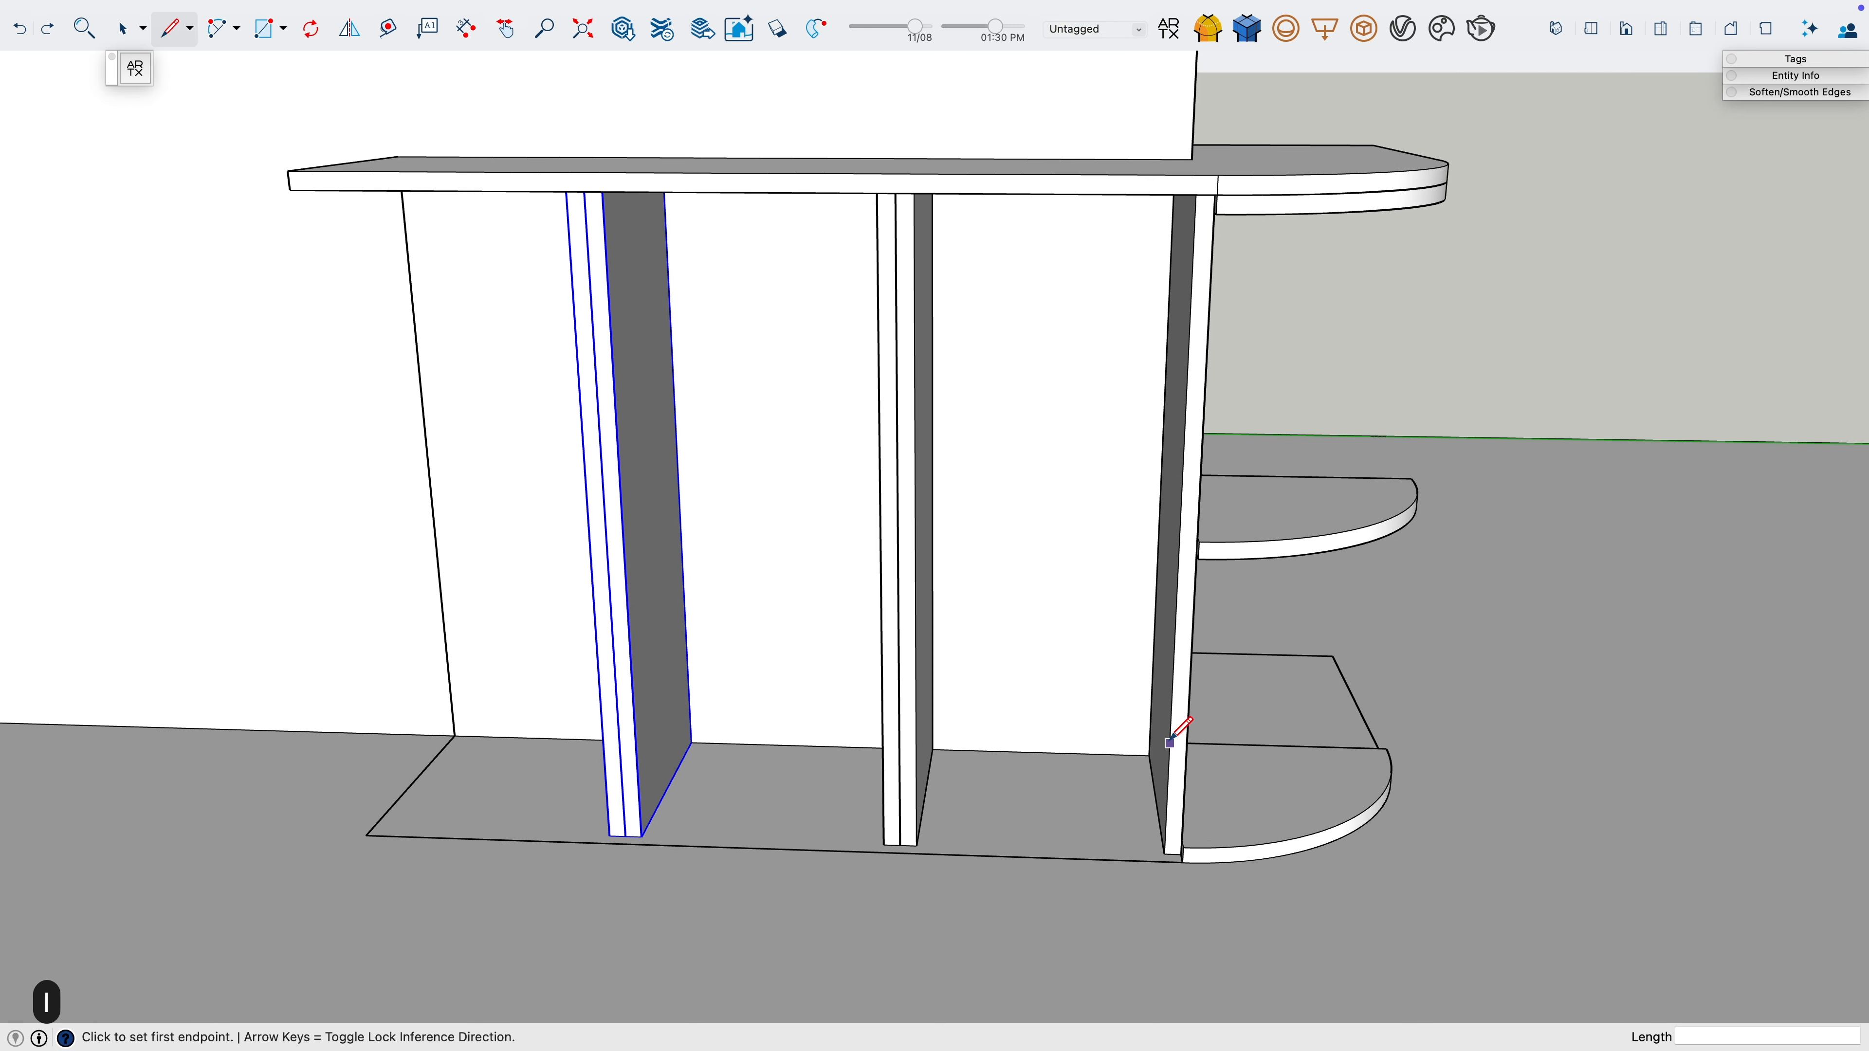
key("space")
scroll(887, 792, "down", 4)
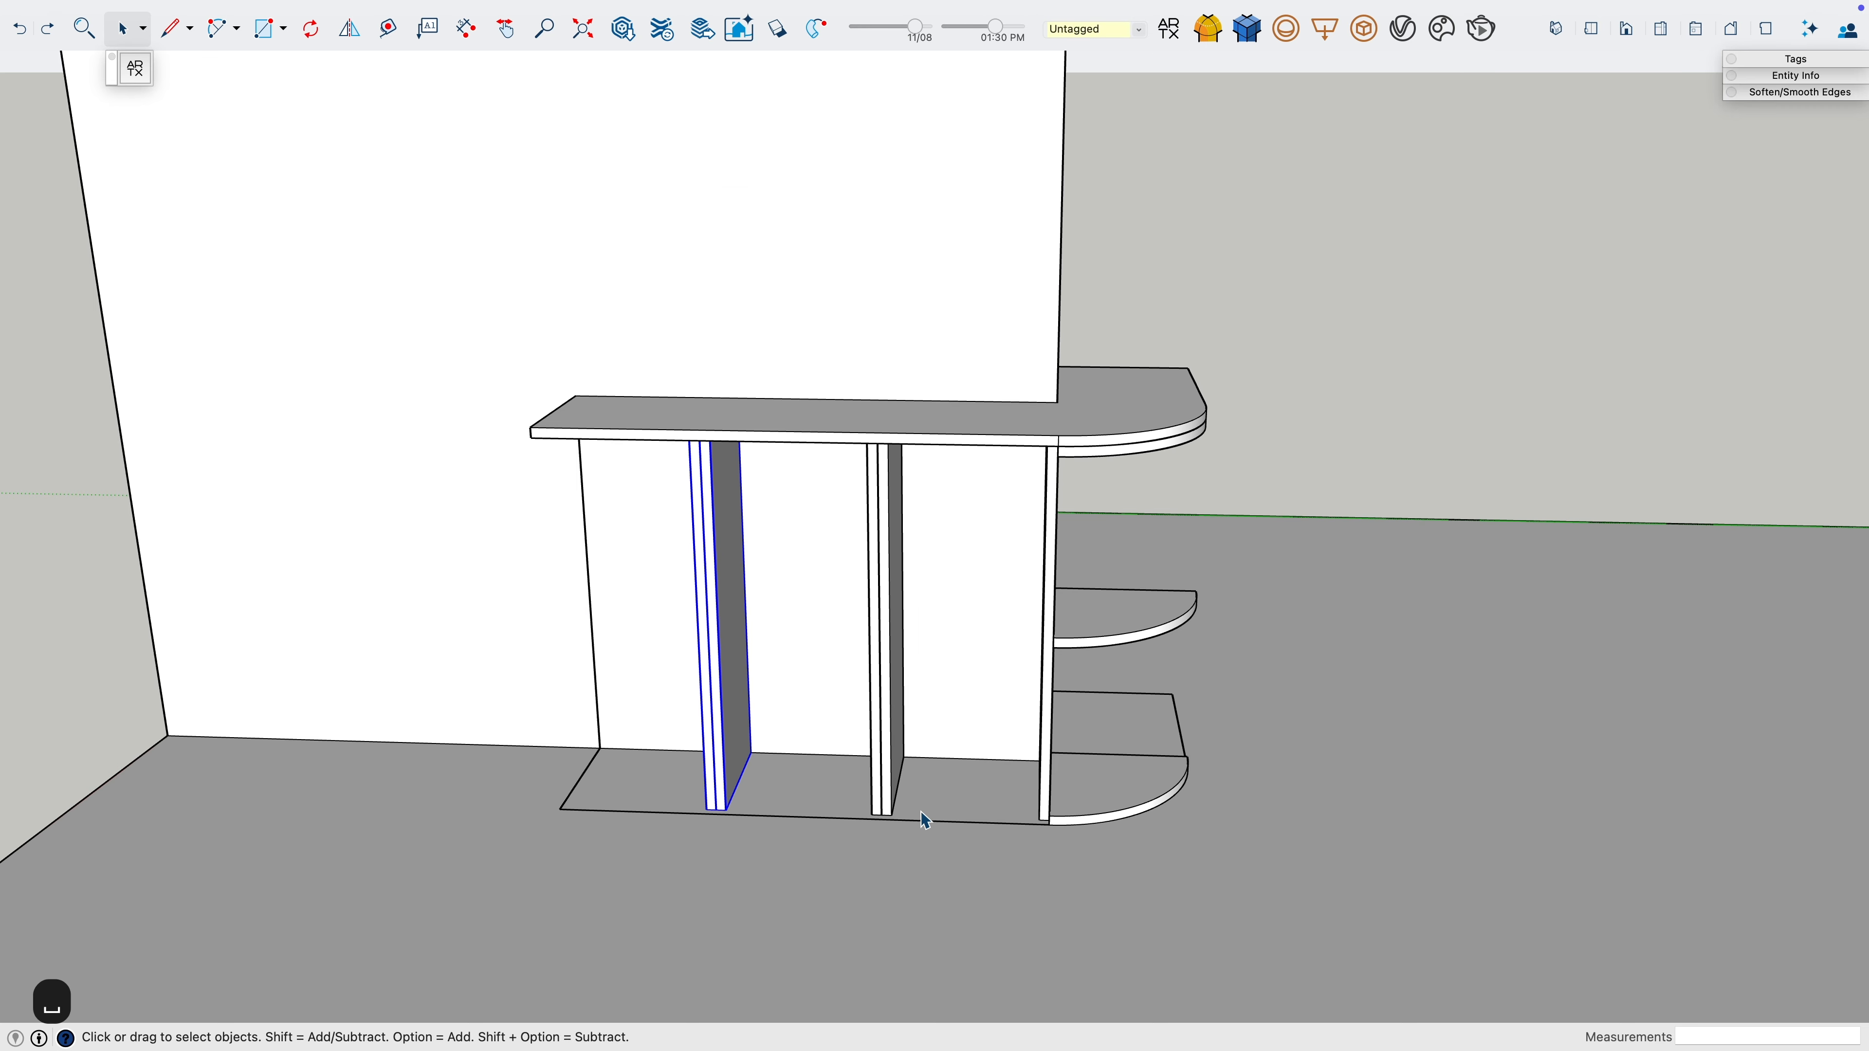
Delete the far and middle doubled dividers
middle_click_drag(927, 818, 852, 793)
key("BackSpace")
left_click(913, 740)
key("BackSpace")
Copy the end panel beside the curved shelves 30 cm along the wall as a divider
middle_click_drag(926, 735, 1113, 692)
middle_click_drag(1298, 727, 1285, 794)
scroll(1280, 812, "up", 3)
middle_click_drag(1072, 614, 1087, 557)
key("m")
key("alt")
left_click(955, 717)
middle_click_drag(816, 725, 768, 751)
type("30")
key("Return")
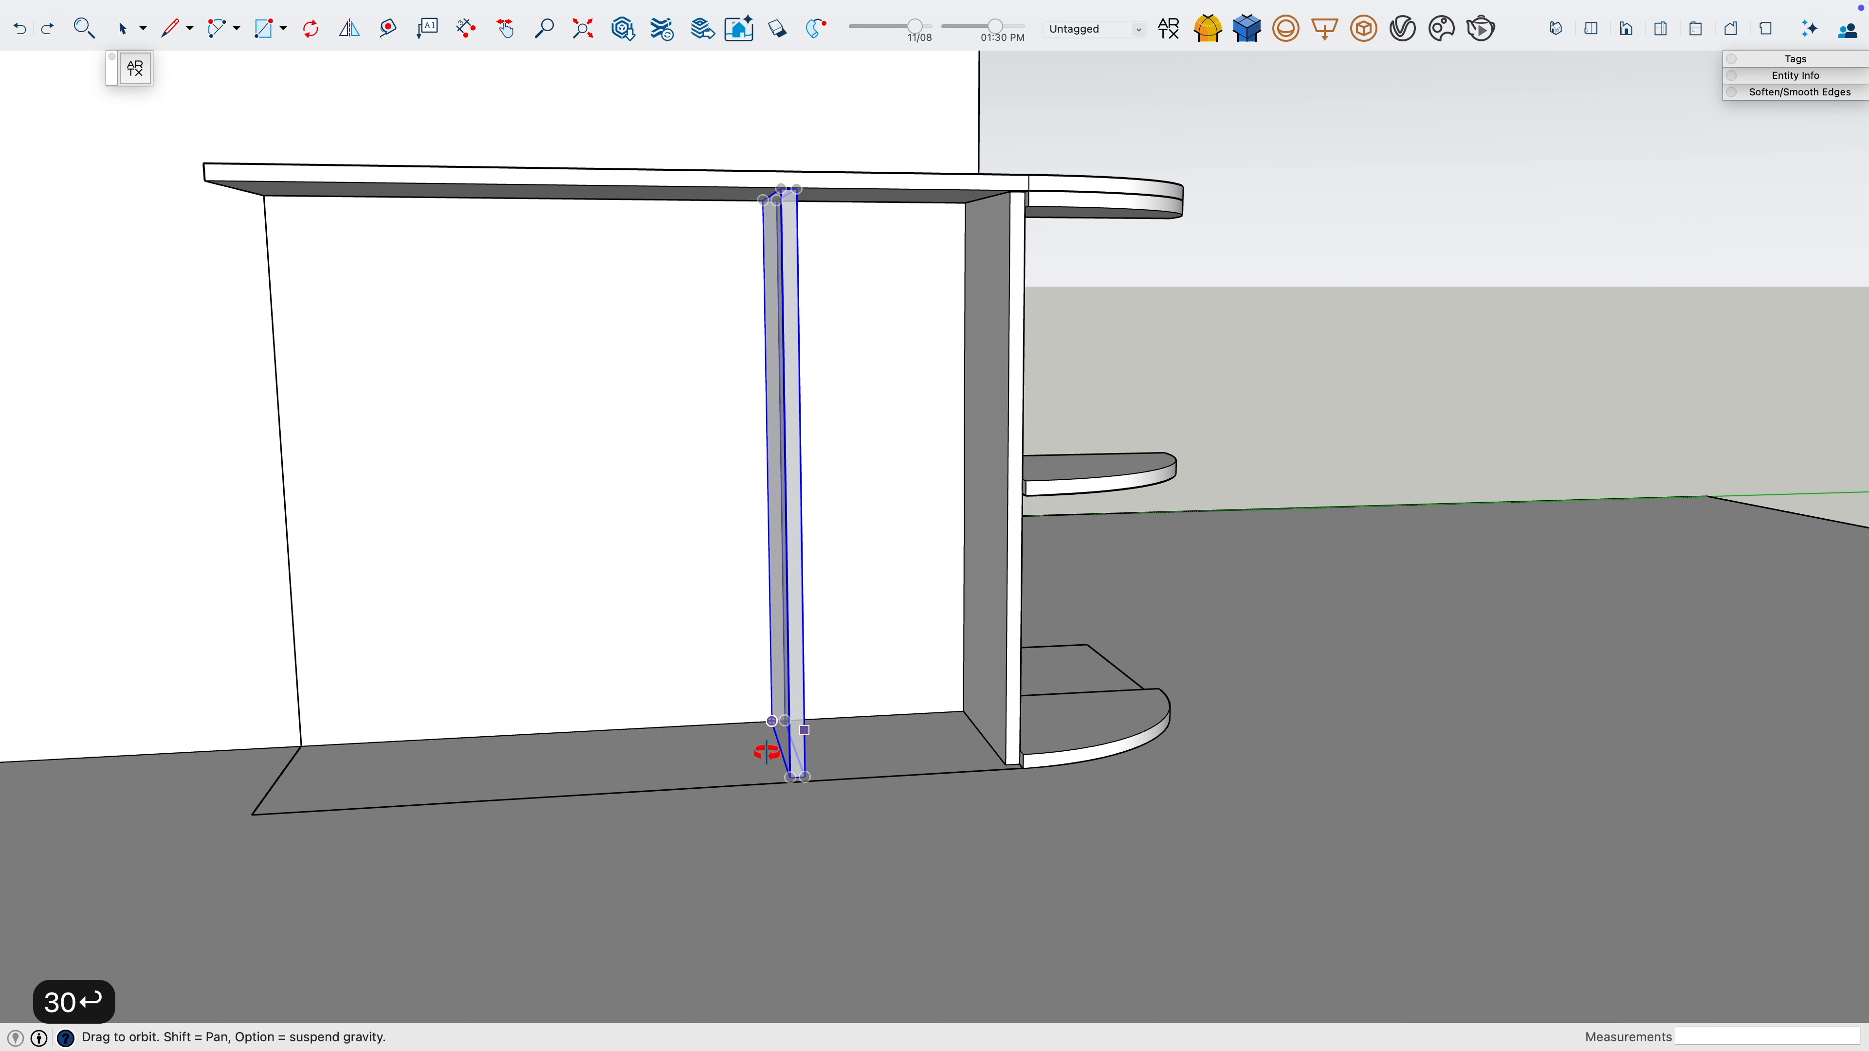
Duplicate the divider panel 2 cm over, flush against itself, to form a doubled divider
key("alt")
left_click(805, 777)
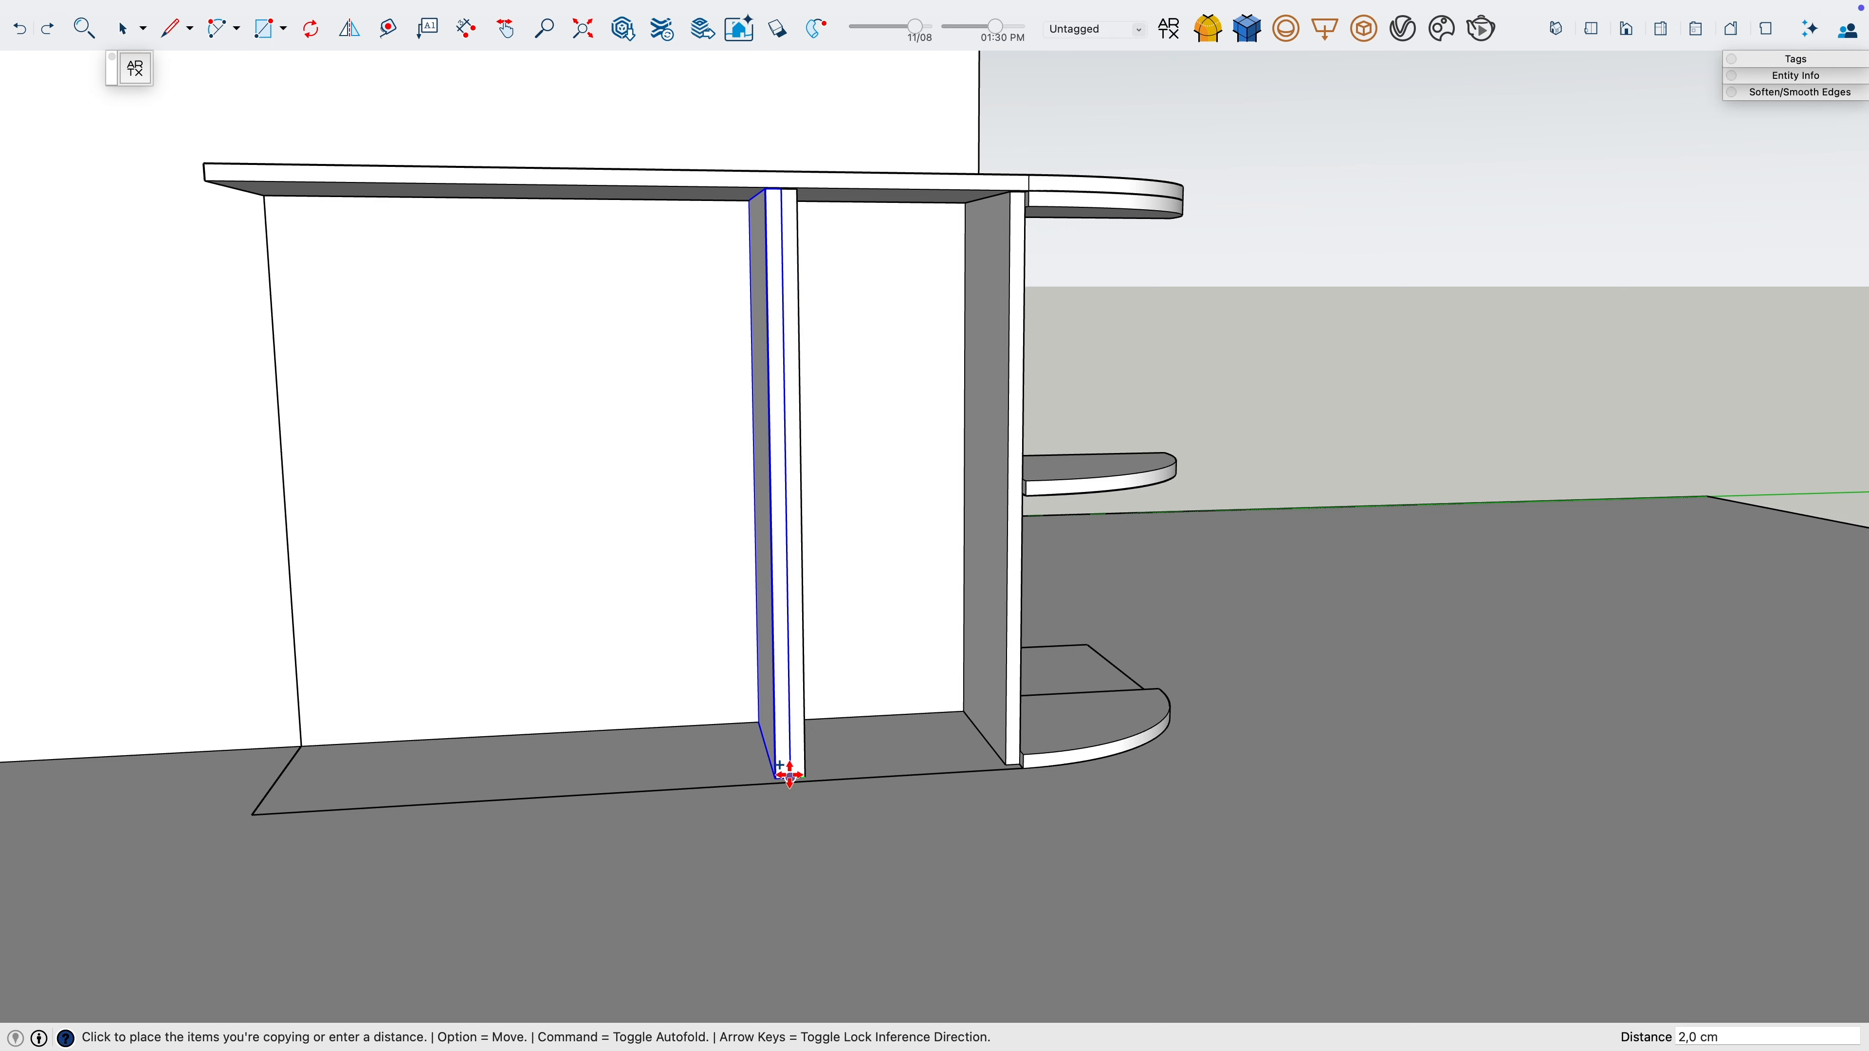
left_click(789, 777)
key("space")
Copy the doubled divider 30 cm farther from the curved shelves
key("m")
left_click(805, 777)
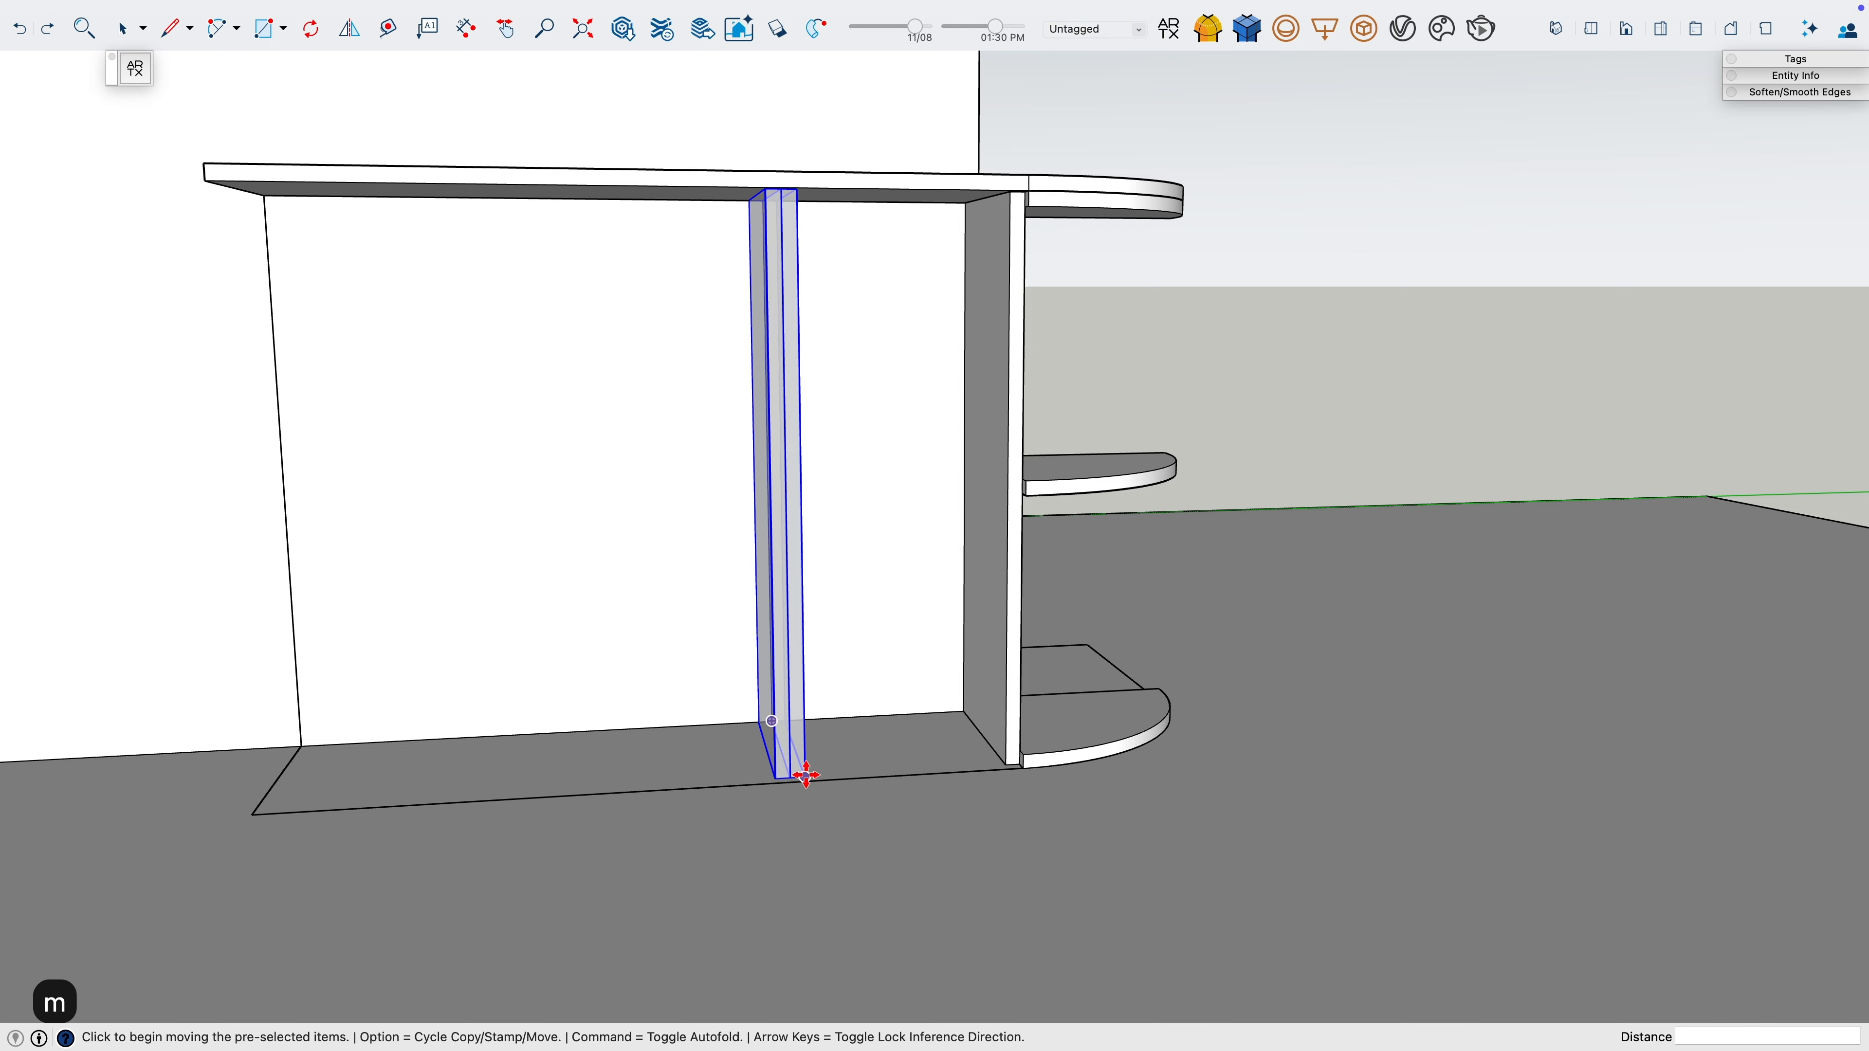
scroll(805, 777, "up", 1)
key("alt")
type("30")
key("Return")
Copy the far divider's outer panel to the end of the floor outline
middle_click_drag(730, 776, 539, 810)
key("space")
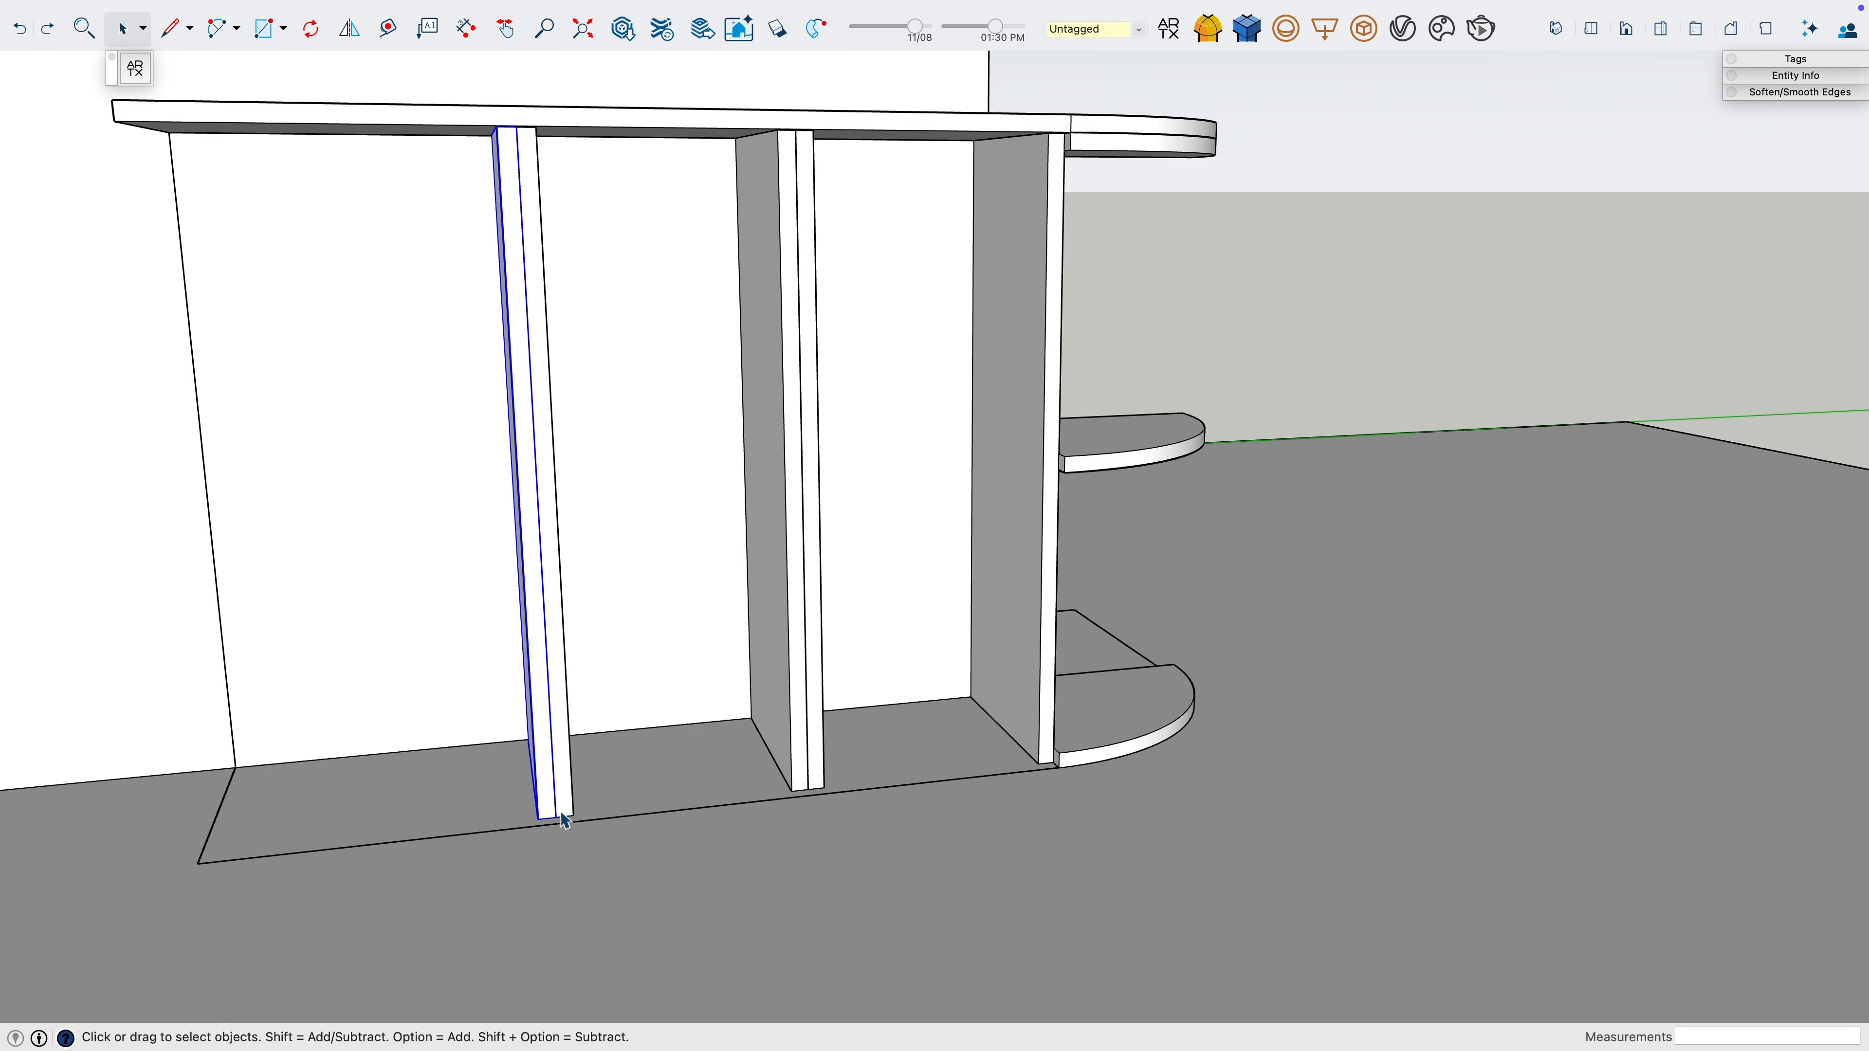
key("m")
left_click(559, 817)
key("alt")
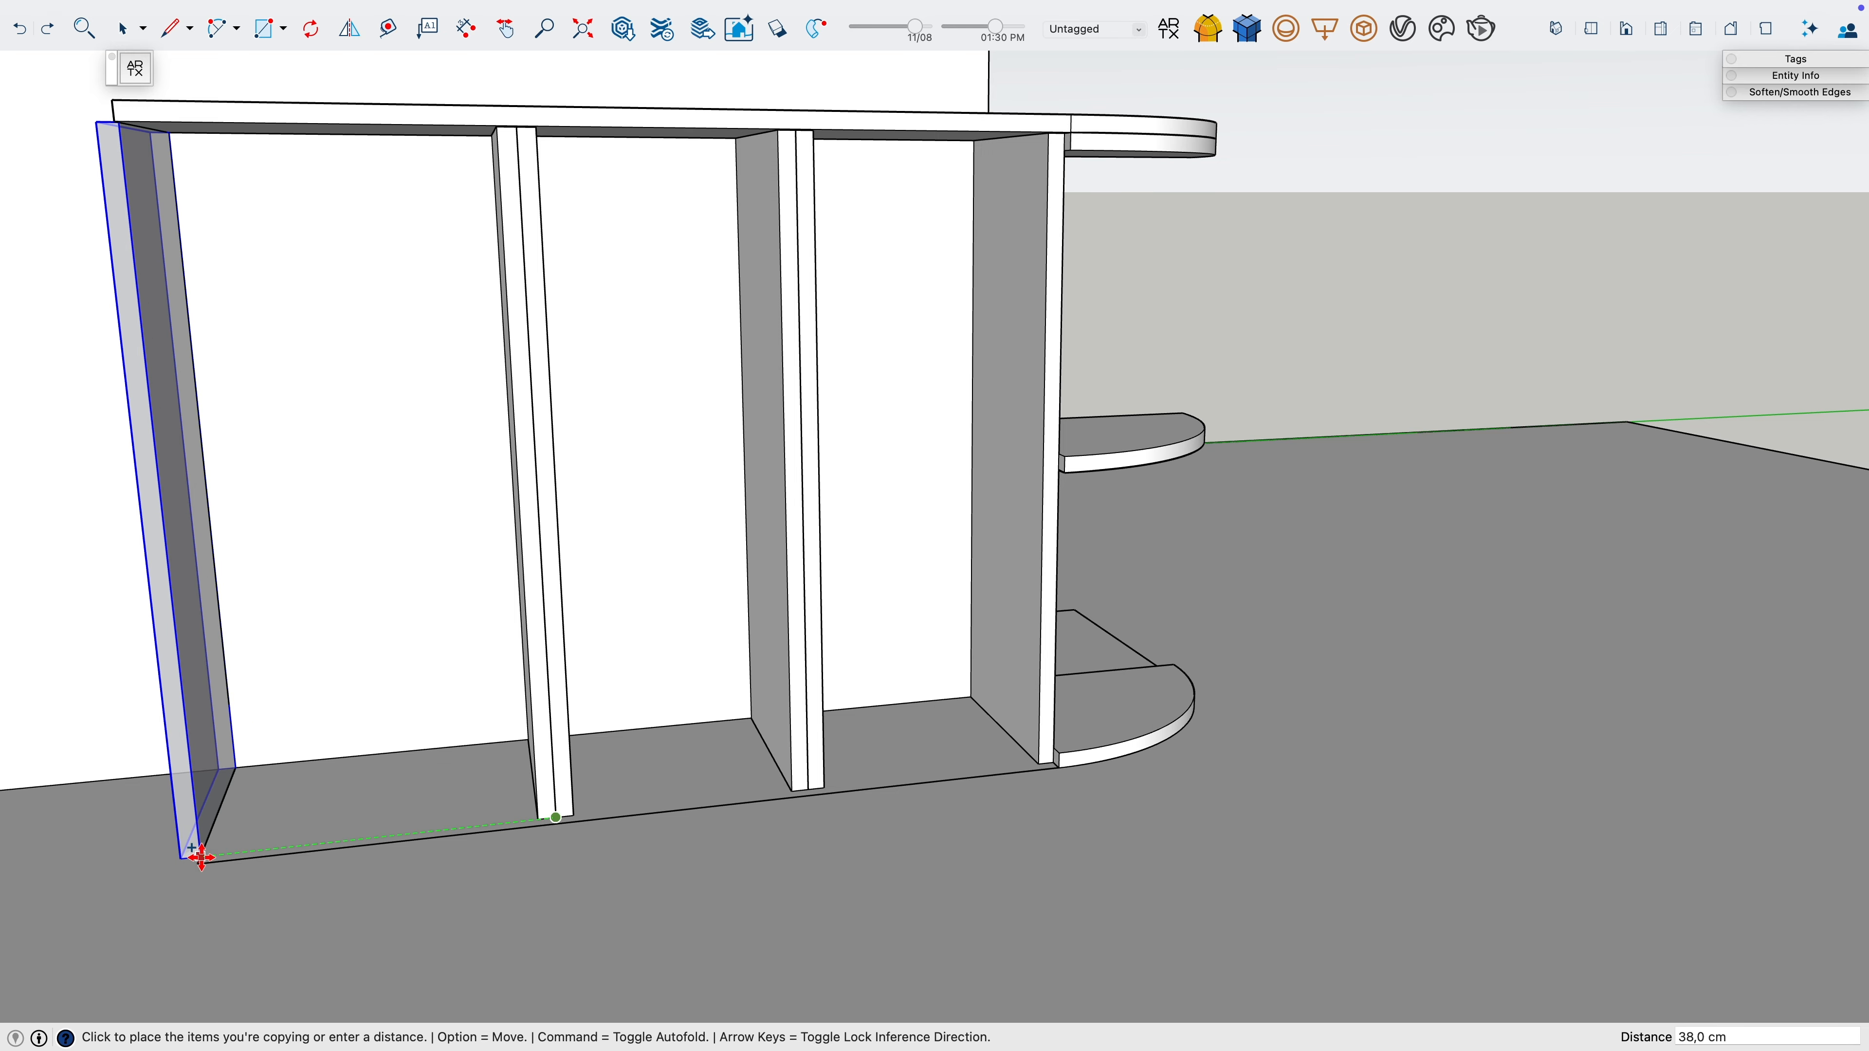
key("Return")
Shorten the countertop with Push/Pull so that it ends at the far doubled divider
middle_click_drag(497, 764, 661, 732)
key("space")
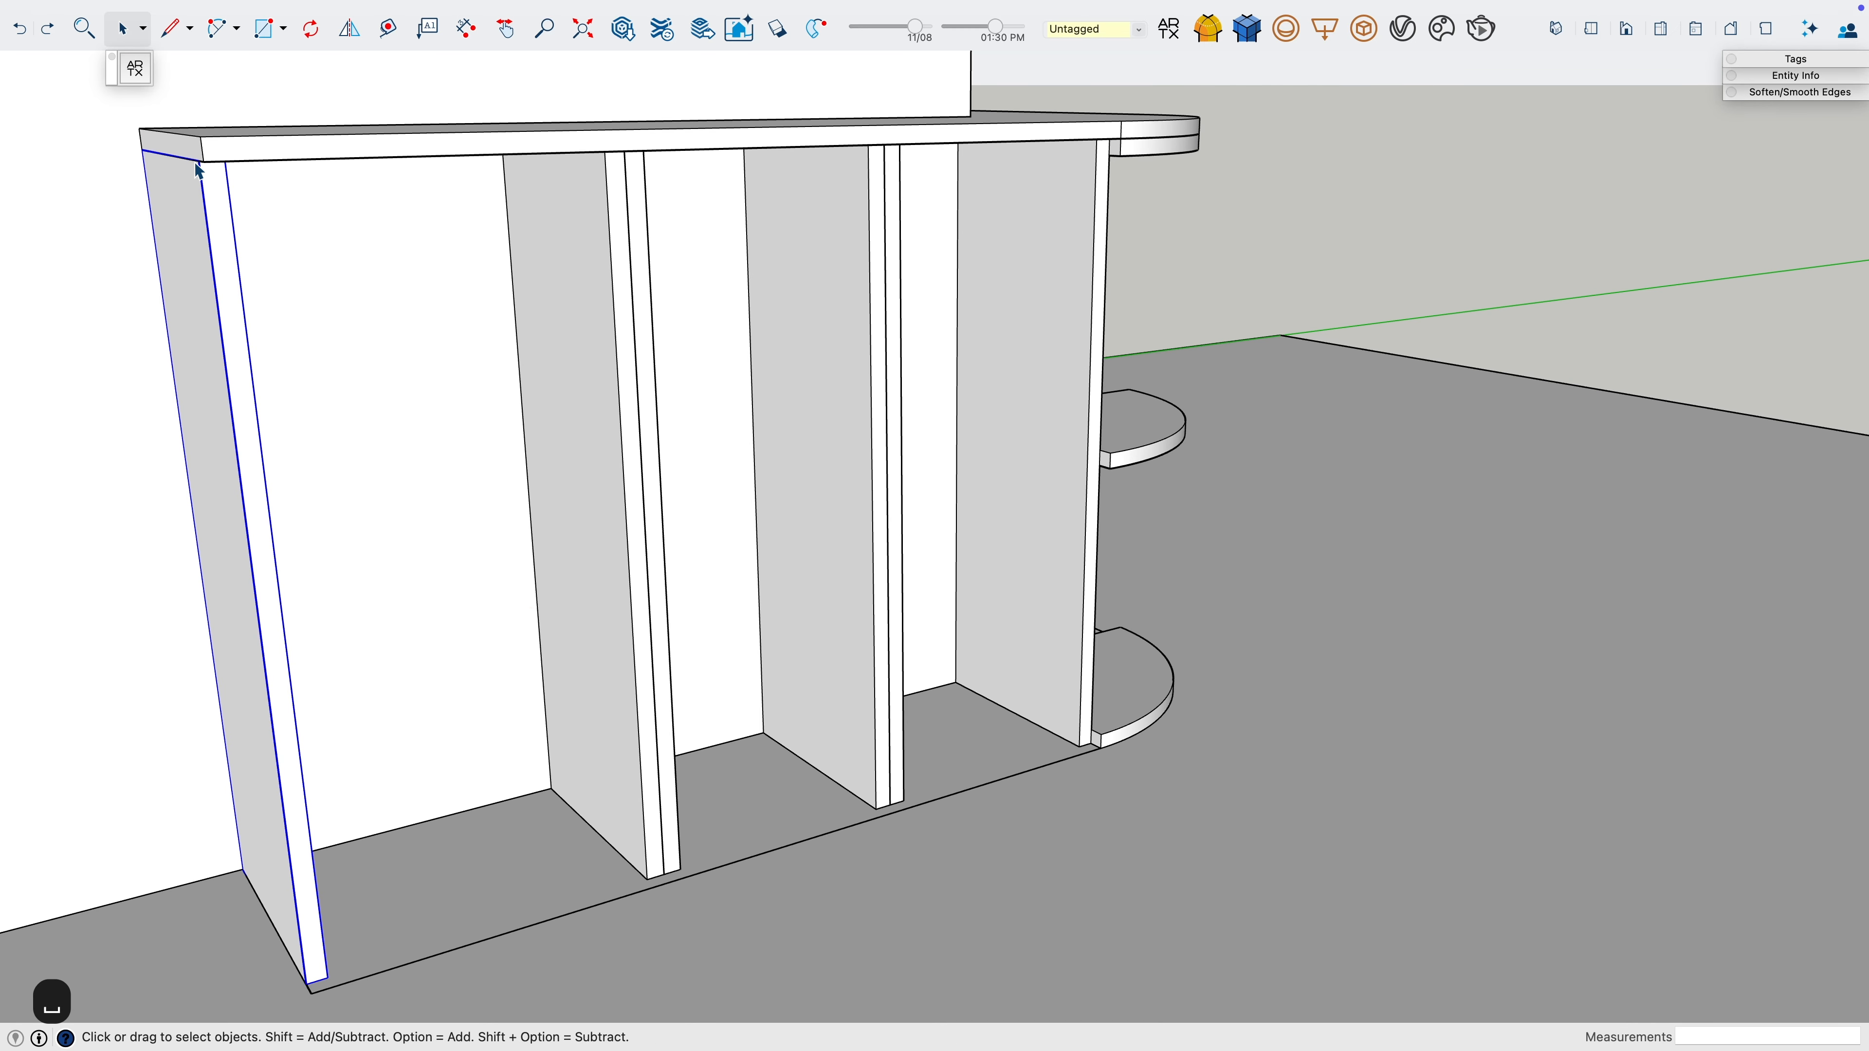
double_click(184, 153)
key("p")
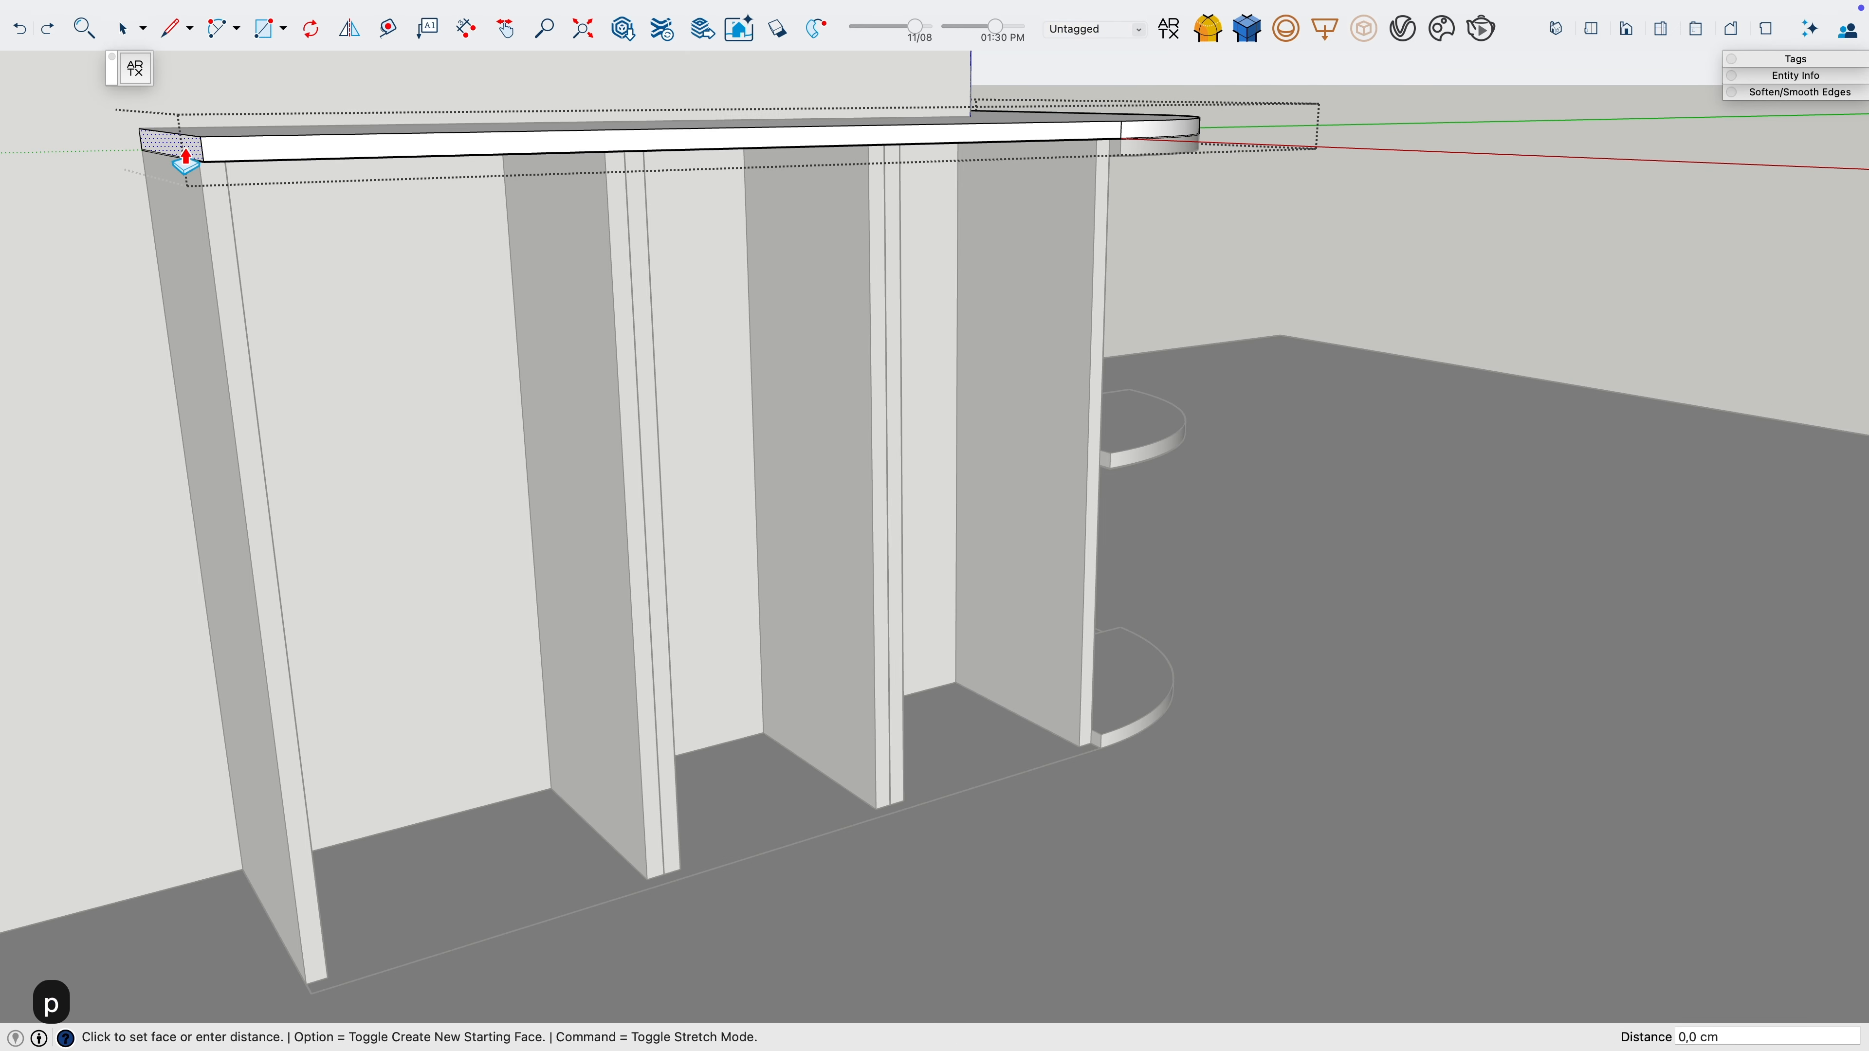
left_click(185, 150)
left_click(599, 158)
Lower the top face of the panel at the floor outline's end to a height of about 38 cm
middle_click_drag(584, 300, 501, 327)
key("space")
double_click(168, 170)
left_click(168, 168)
key("p")
left_click(168, 171)
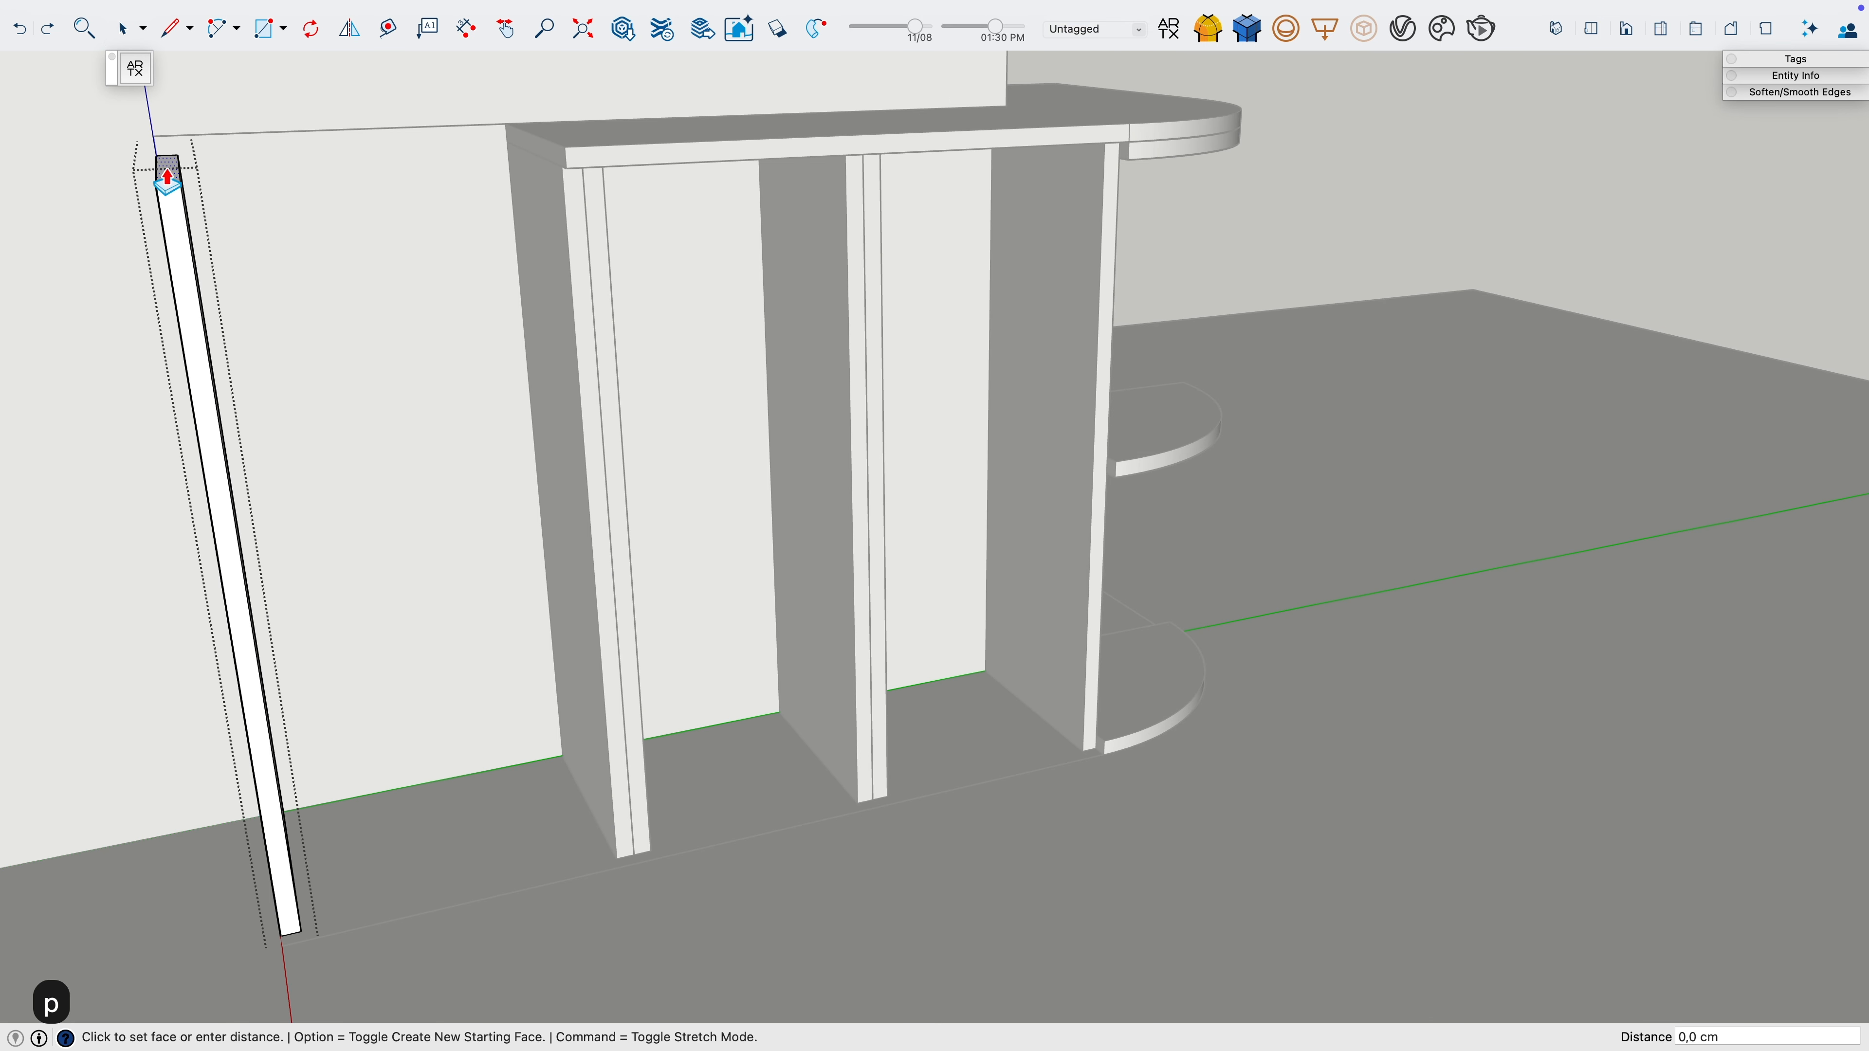
key("Return")
middle_click_drag(281, 589, 374, 473)
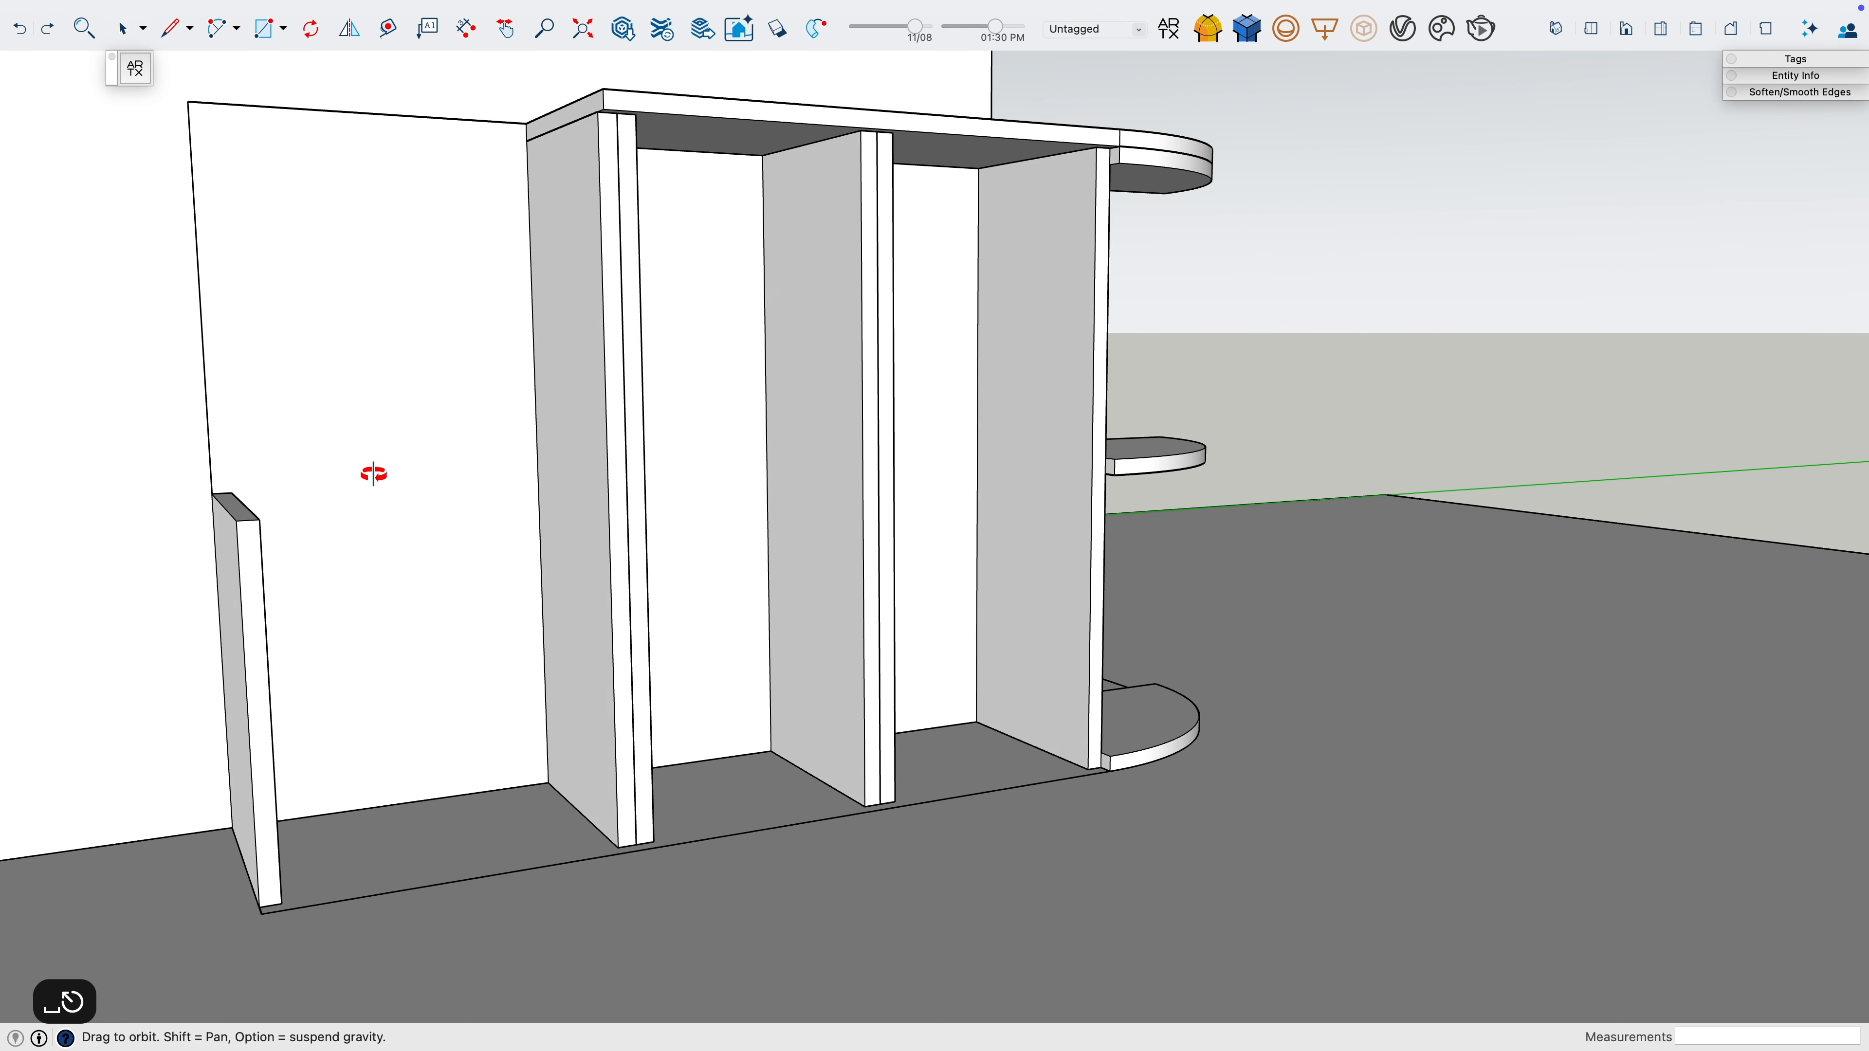
Dimension the height of the low end panel
key("h")
left_click_drag(374, 474, 667, 480)
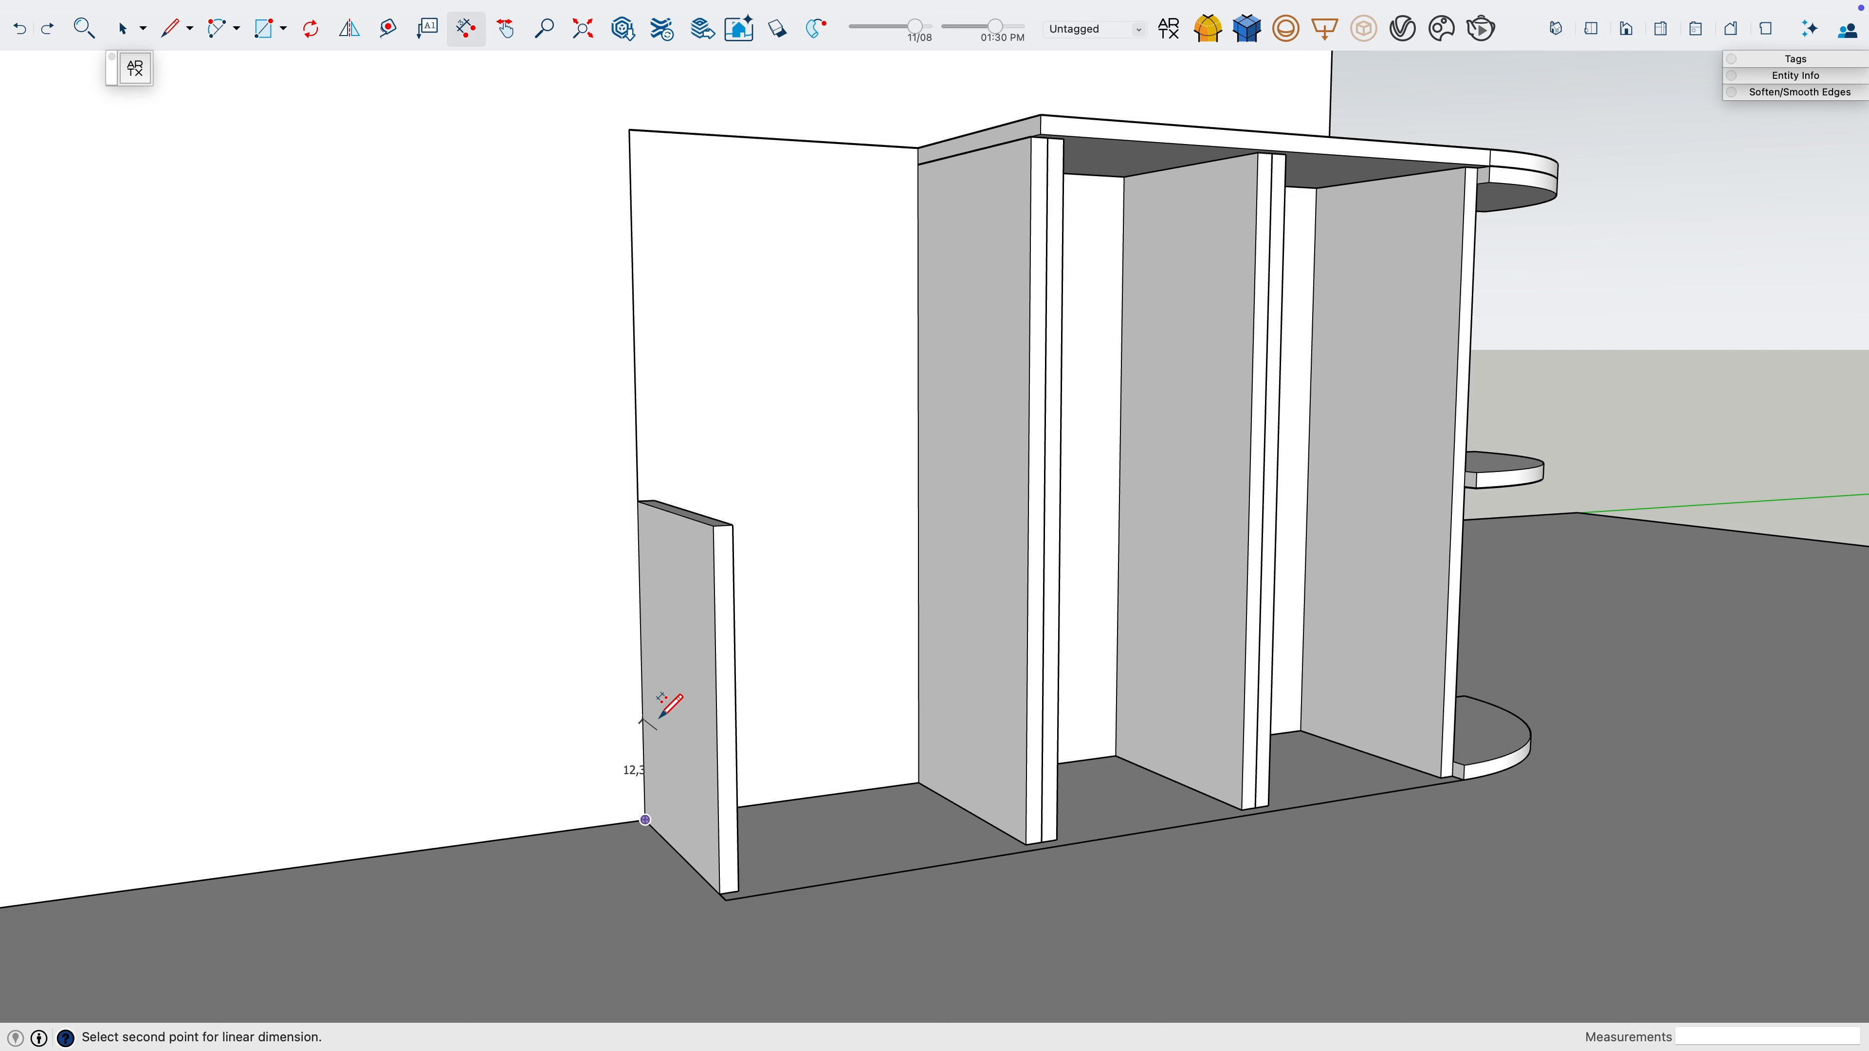
key("space")
middle_click_drag(762, 602, 811, 646)
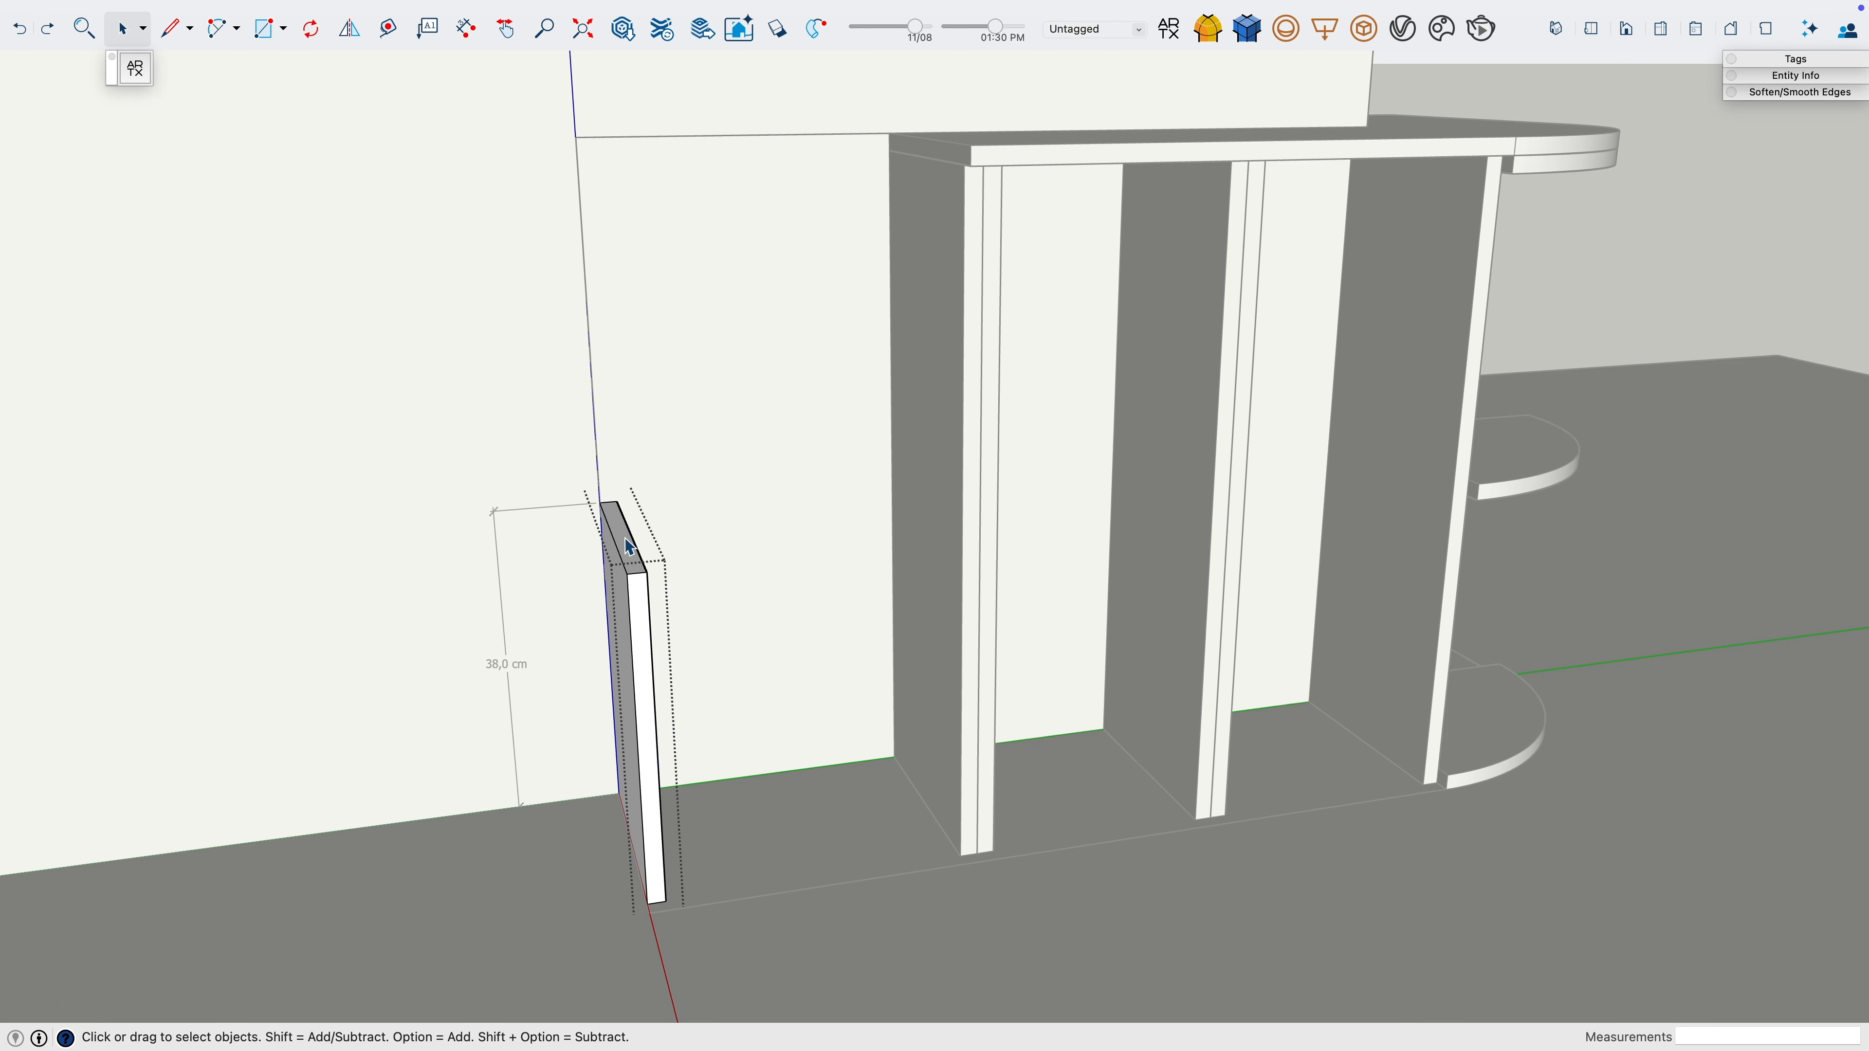
Raise the low end panel's top face to a height of 40 cm
key("p")
left_click(628, 546)
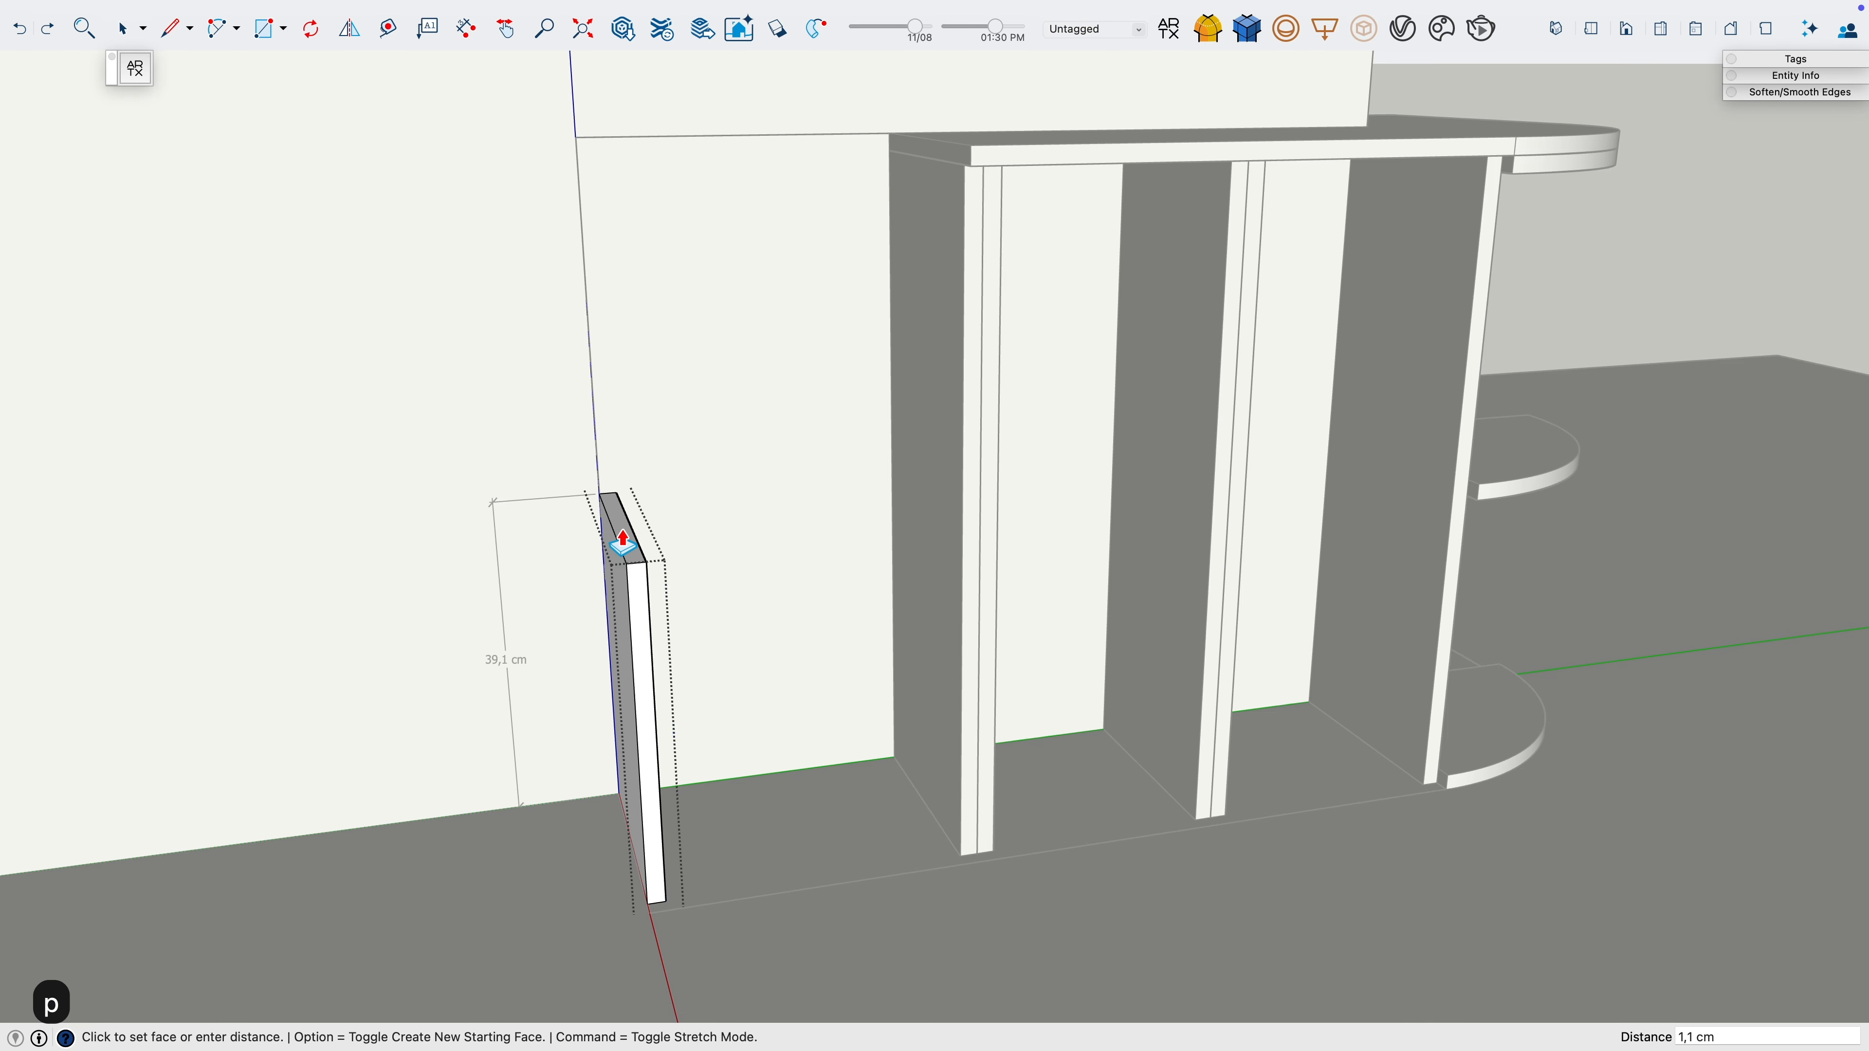
key("space")
left_click(712, 589)
middle_click_drag(712, 589, 767, 660)
scroll(703, 548, "down", 2)
mouse_move(632, 611)
middle_mouse_down()
mouse_move(810, 618)
mouse_move(618, 604)
middle_mouse_up()
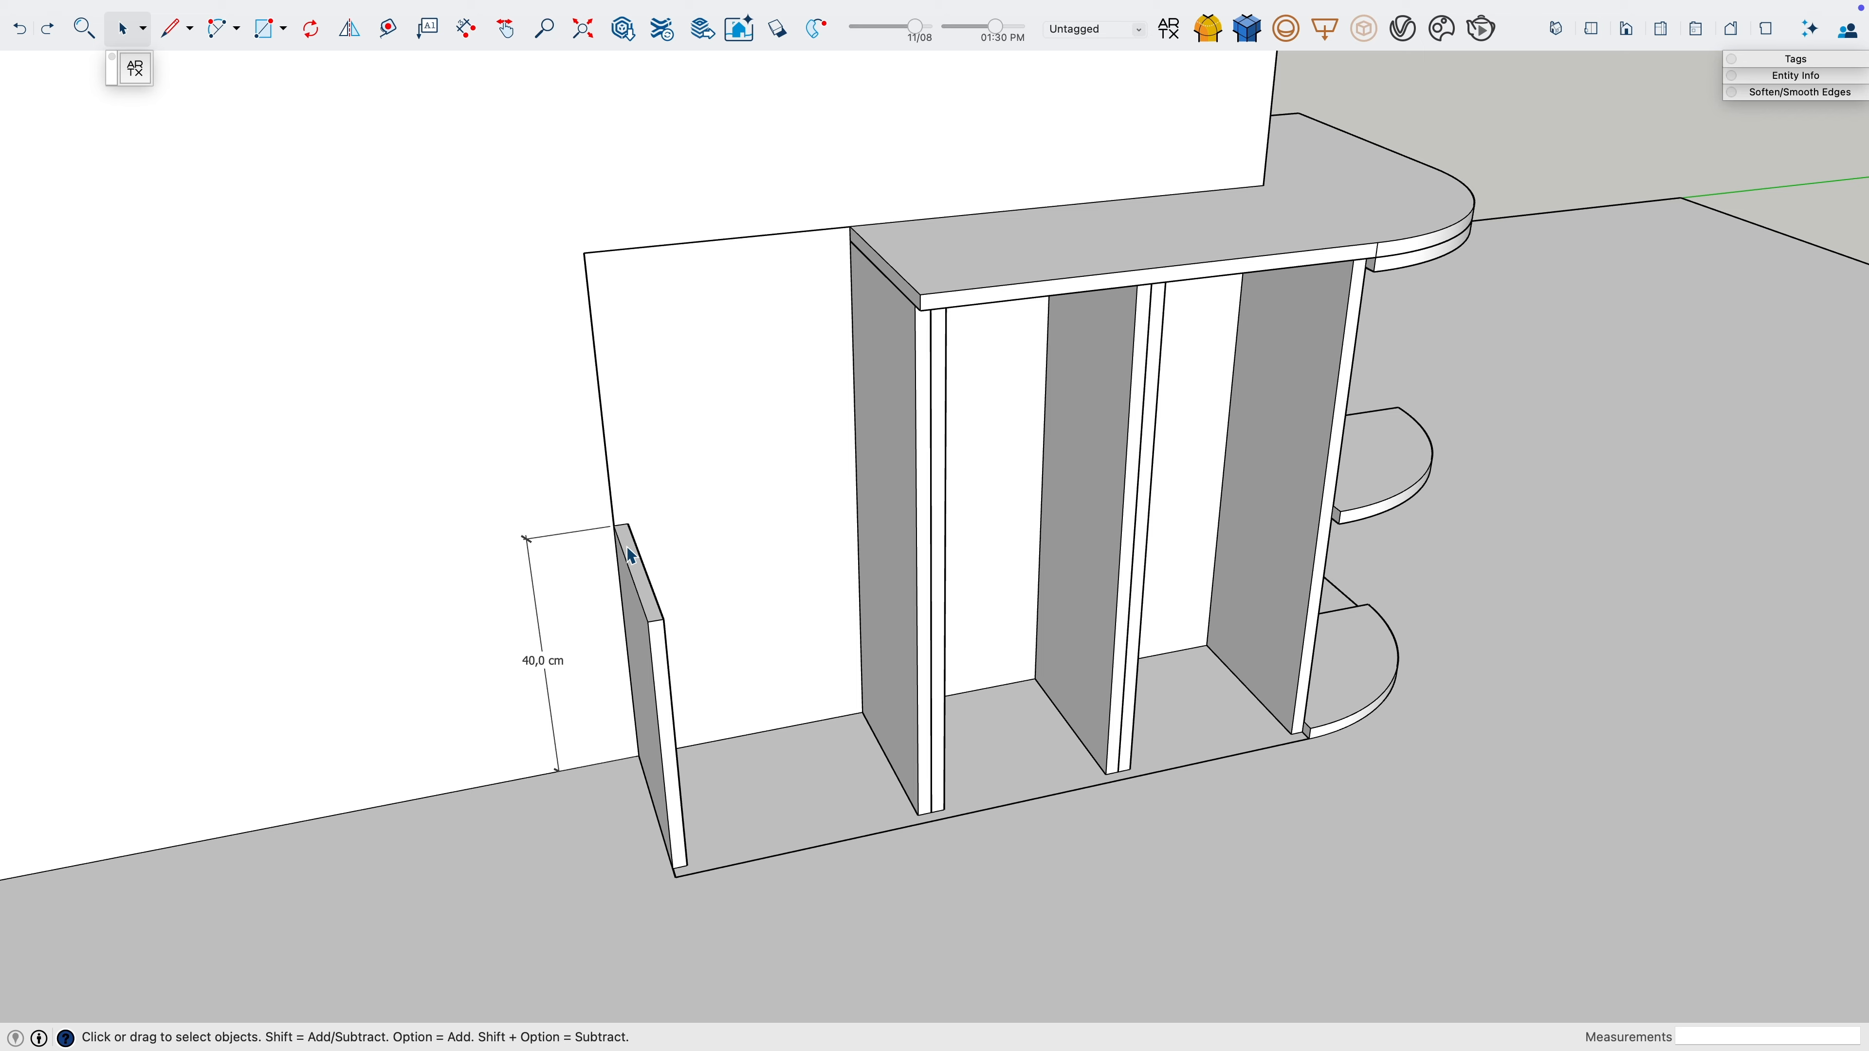
Draw a rectangle from the low end panel's top to the far doubled divider and extrude it 2 cm
mouse_move(621, 531)
middle_mouse_down()
mouse_move(660, 542)
mouse_move(543, 510)
mouse_move(639, 530)
middle_mouse_up()
key("e")
key("r")
left_click(618, 523)
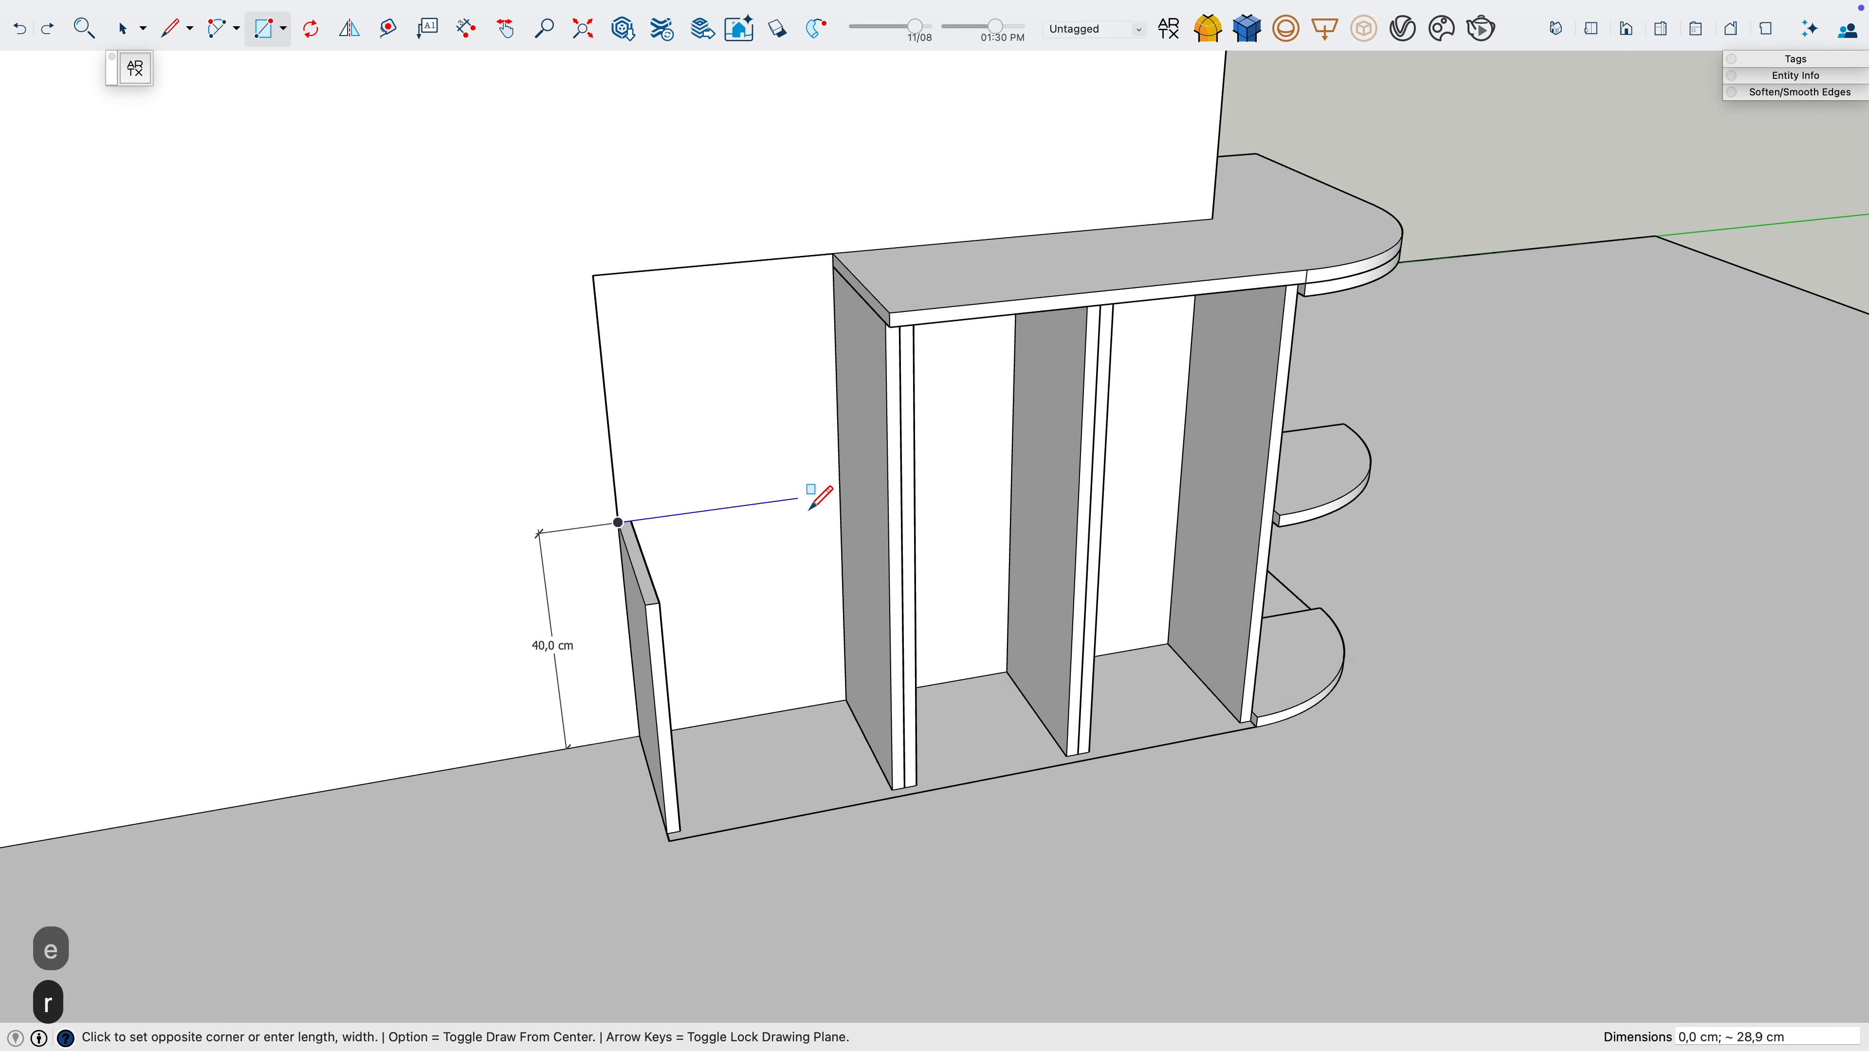
left_click(889, 567)
key("space")
type("p2")
key("Return")
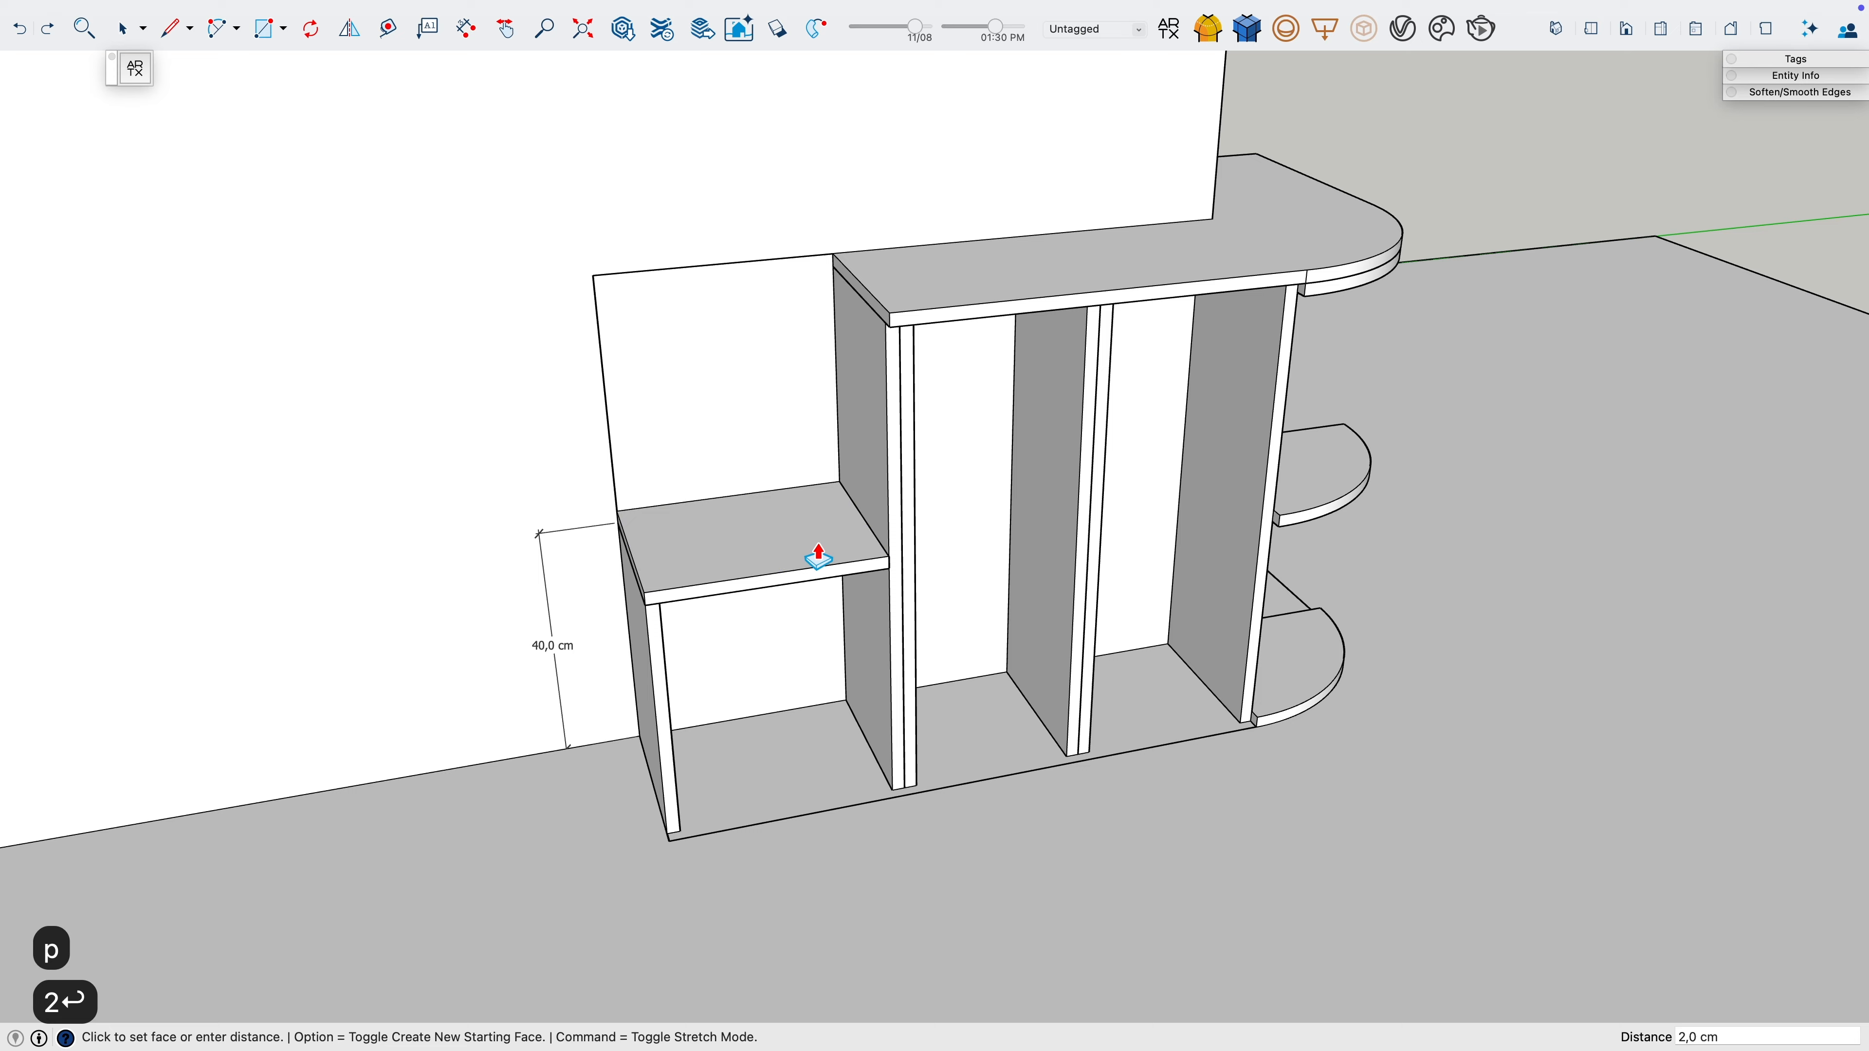
Group the new low top as a separate board
middle_click_drag(814, 556, 880, 580)
key("space")
triple_click(834, 572)
key("super+g")
Delete the panel of the far doubled divider that lies nearer the curved shelves
left_click(721, 655)
middle_click_drag(722, 655, 660, 718)
scroll(659, 718, "up", 2)
key("h")
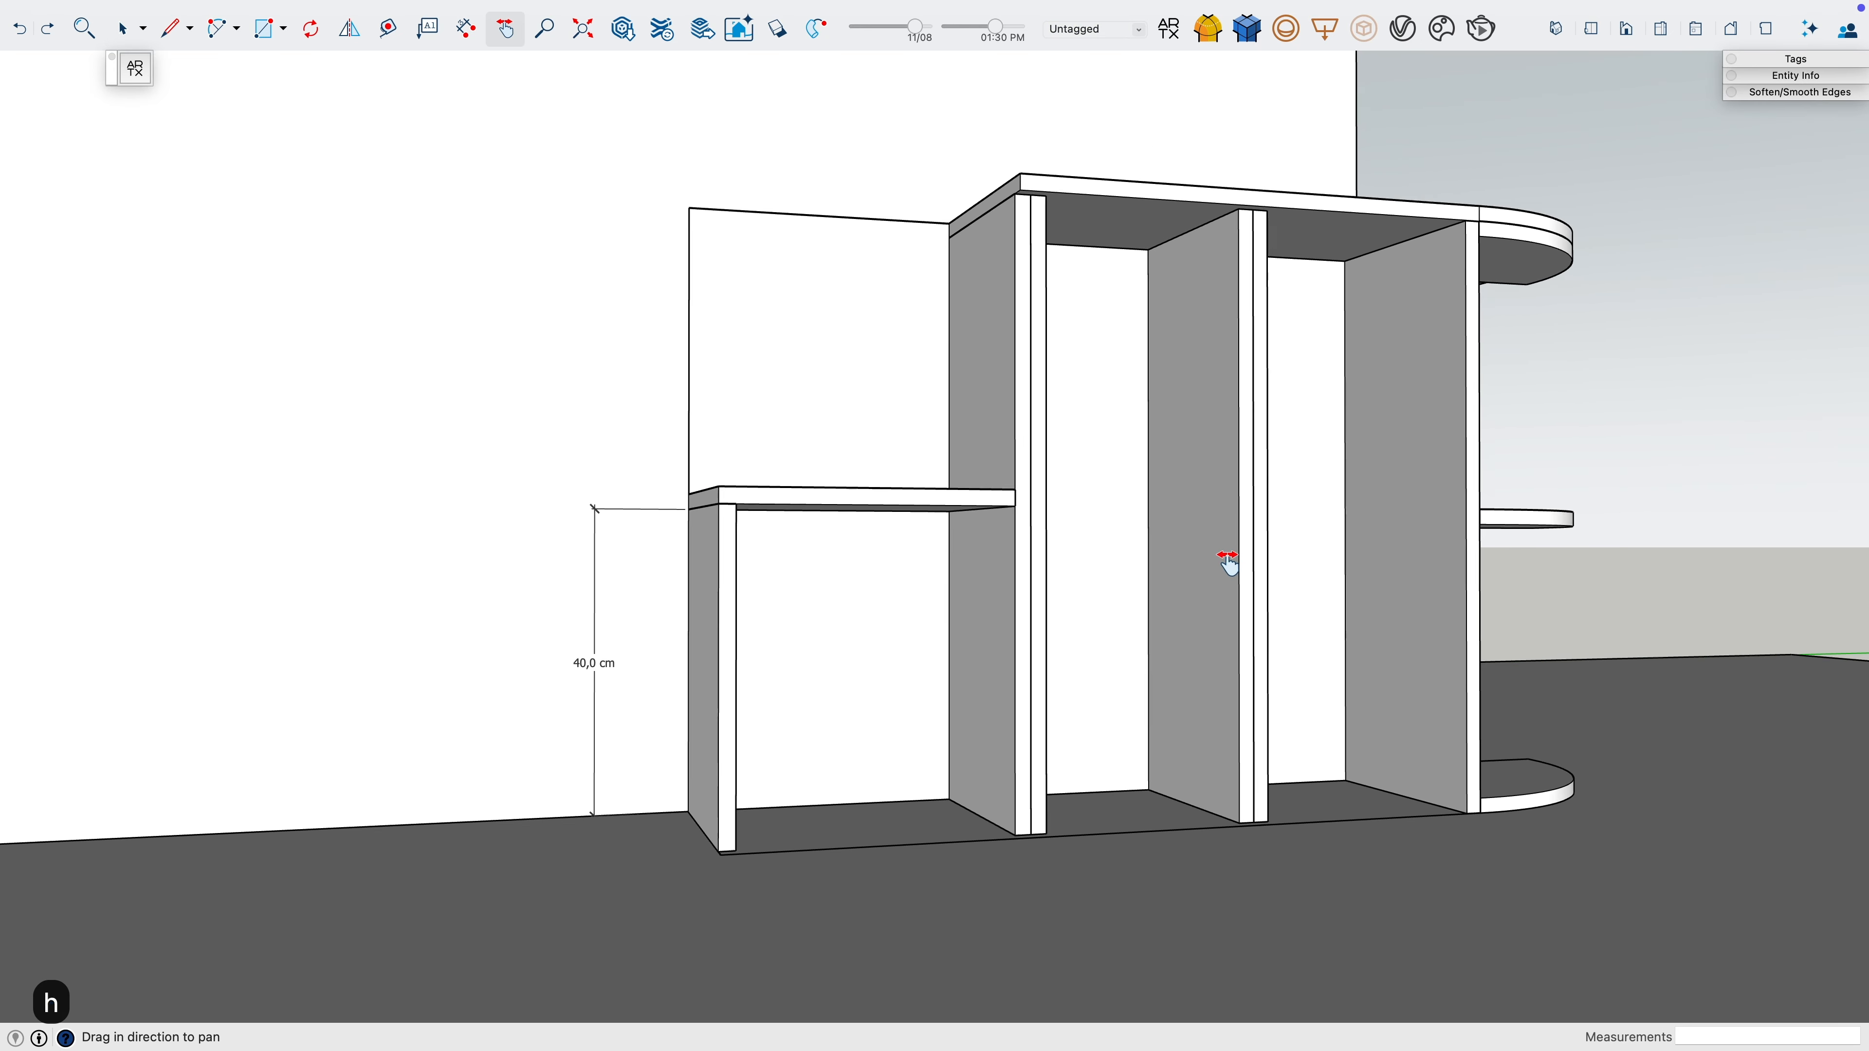
middle_click_drag(1228, 561, 821, 533)
key("BackSpace")
Push the remaining far divider panel's bottom face up to the underside of the low top
middle_click_drag(631, 603, 745, 589)
double_click(746, 735)
middle_click_drag(746, 735, 760, 504)
left_click(751, 780)
key("p")
key("space")
left_click(738, 575)
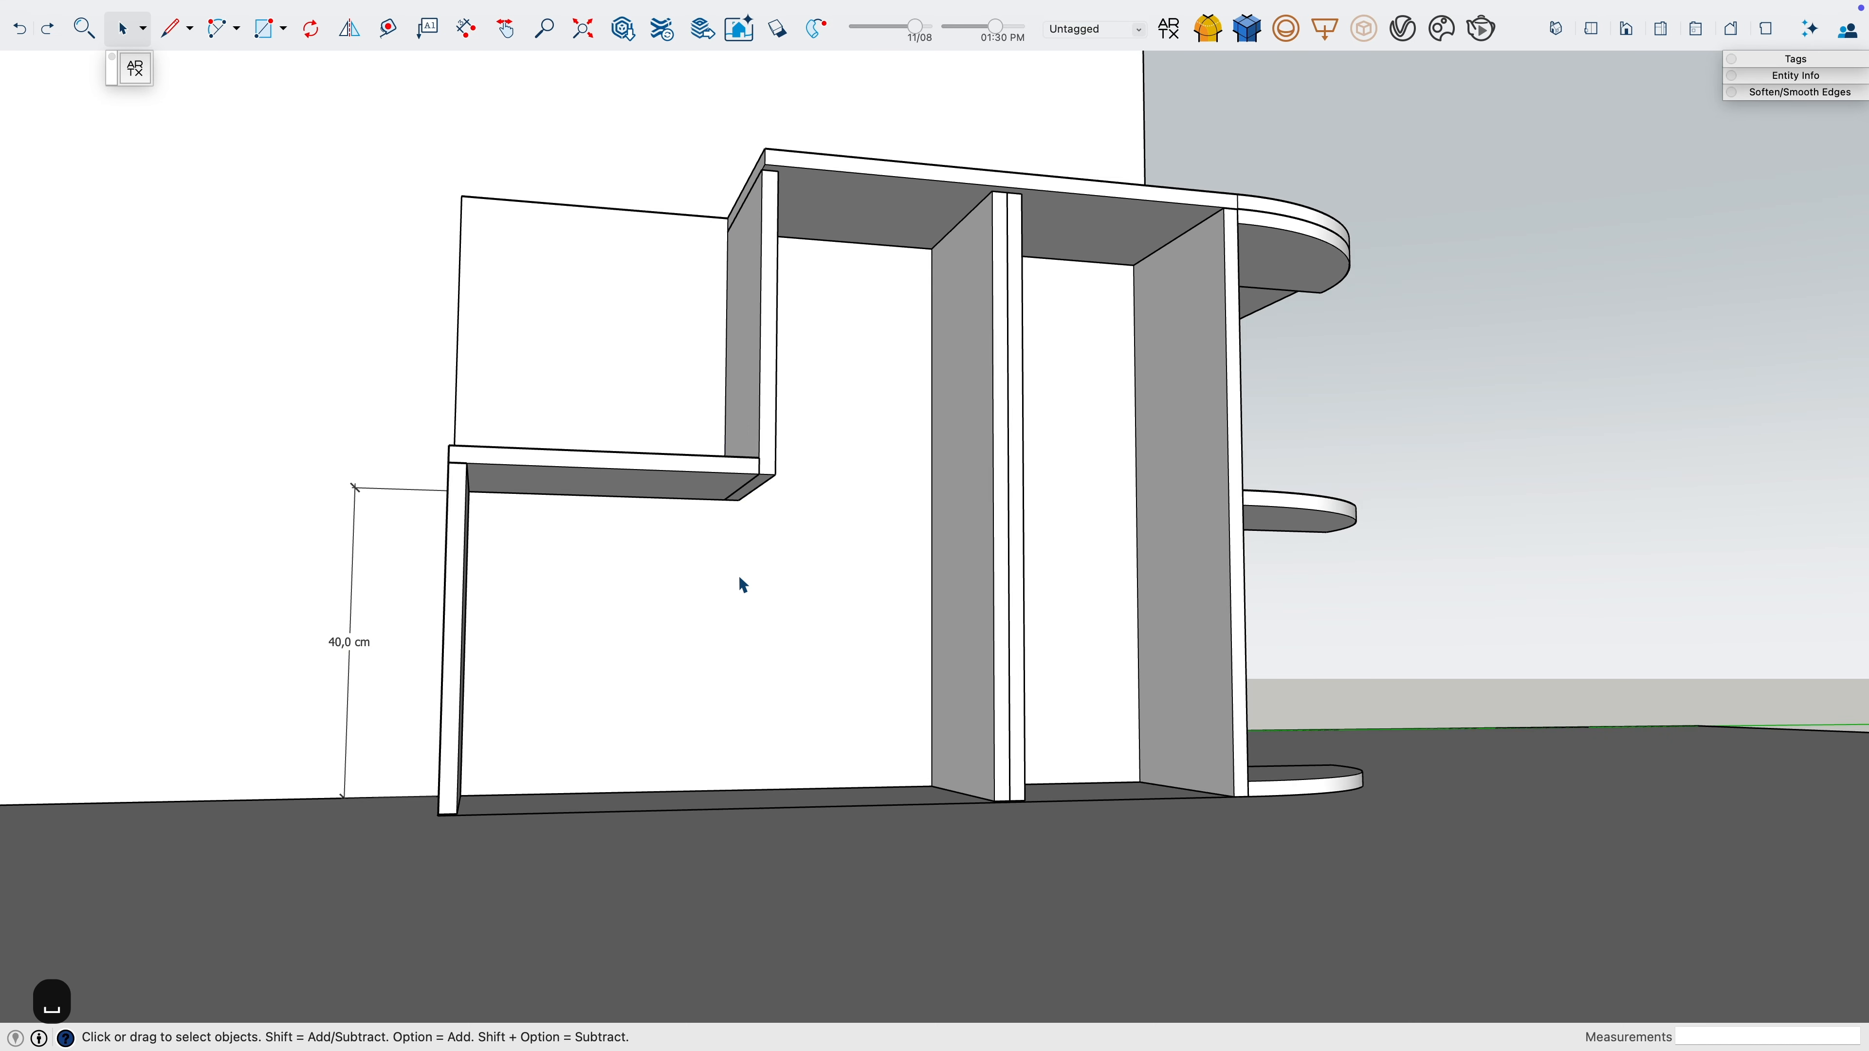
Outline a panel-wide strip on the back wall below the low top's inner end and pull it out to the cabinet front
scroll(733, 541, "up", 3)
key("l")
left_click(722, 483)
left_click(716, 882)
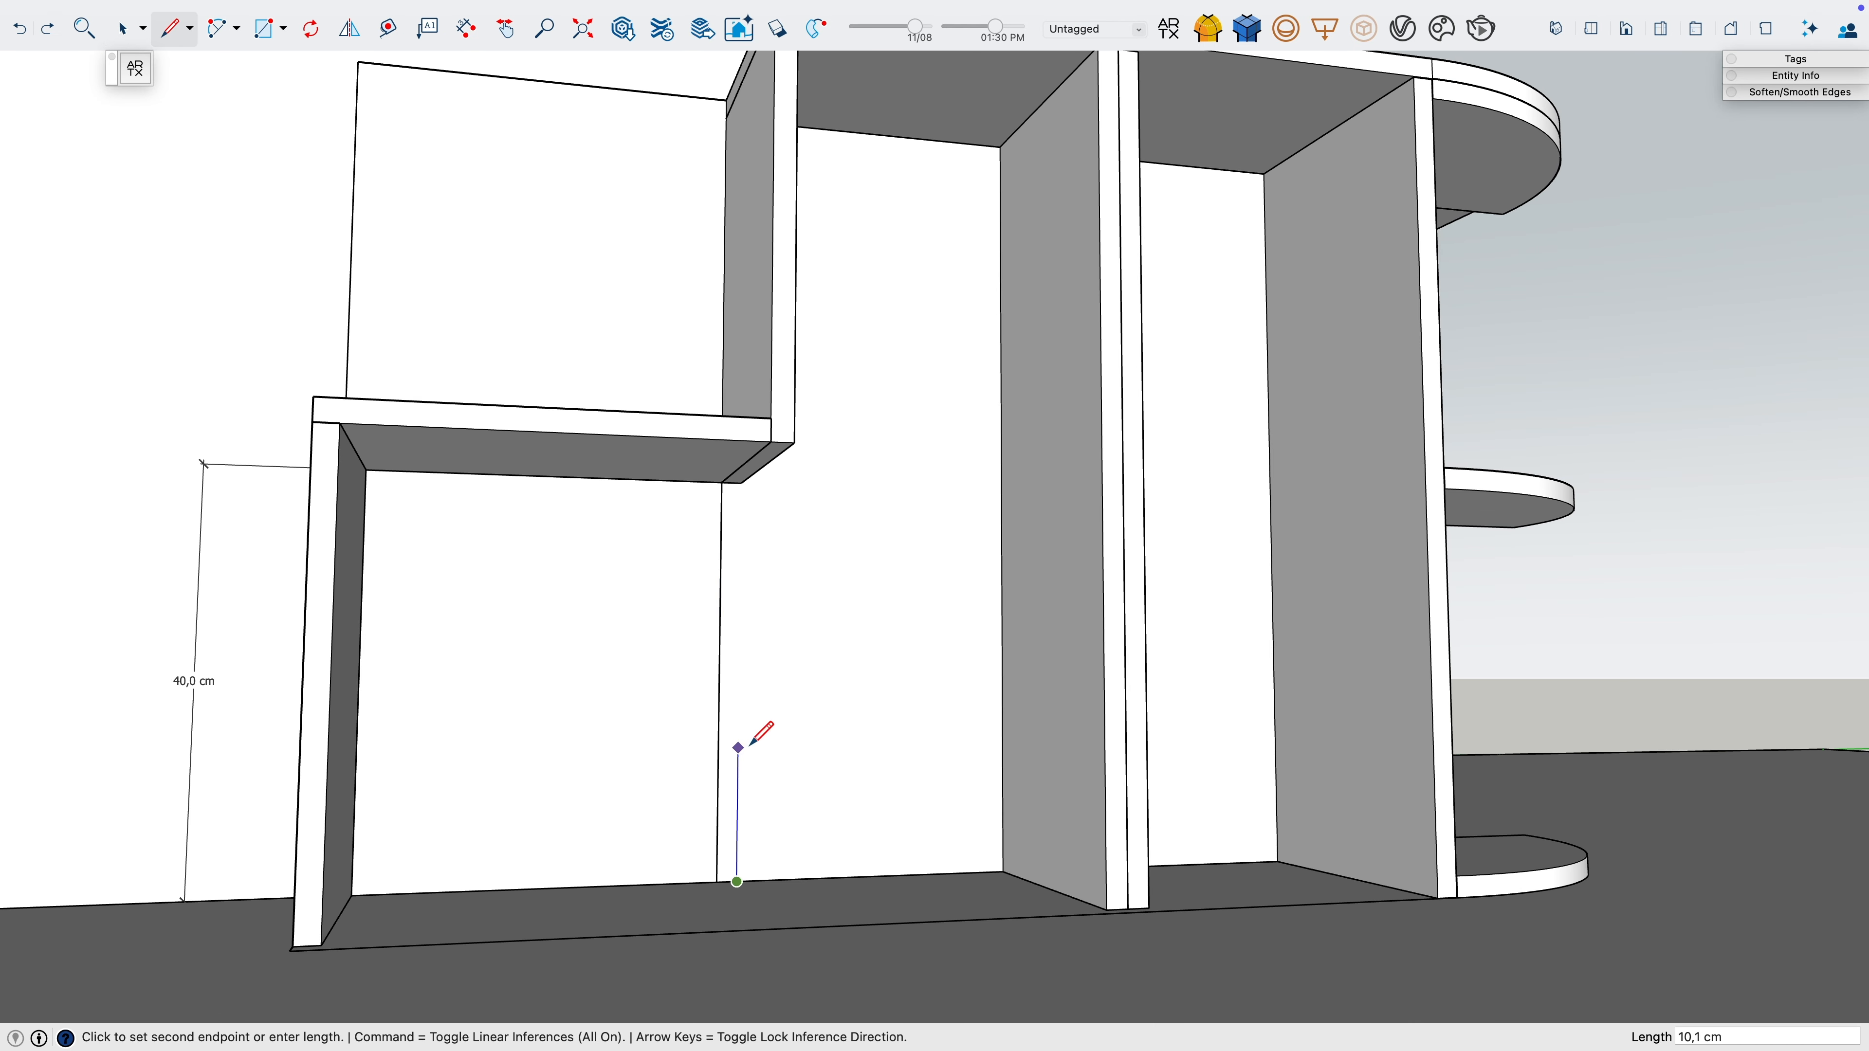
key("p")
left_click(727, 509)
left_click(785, 488)
Group the new support panel beneath the low top's inner end
key("space")
triple_click(787, 497)
key("super+g")
middle_click_drag(788, 501, 839, 638)
scroll(837, 633, "down", 2)
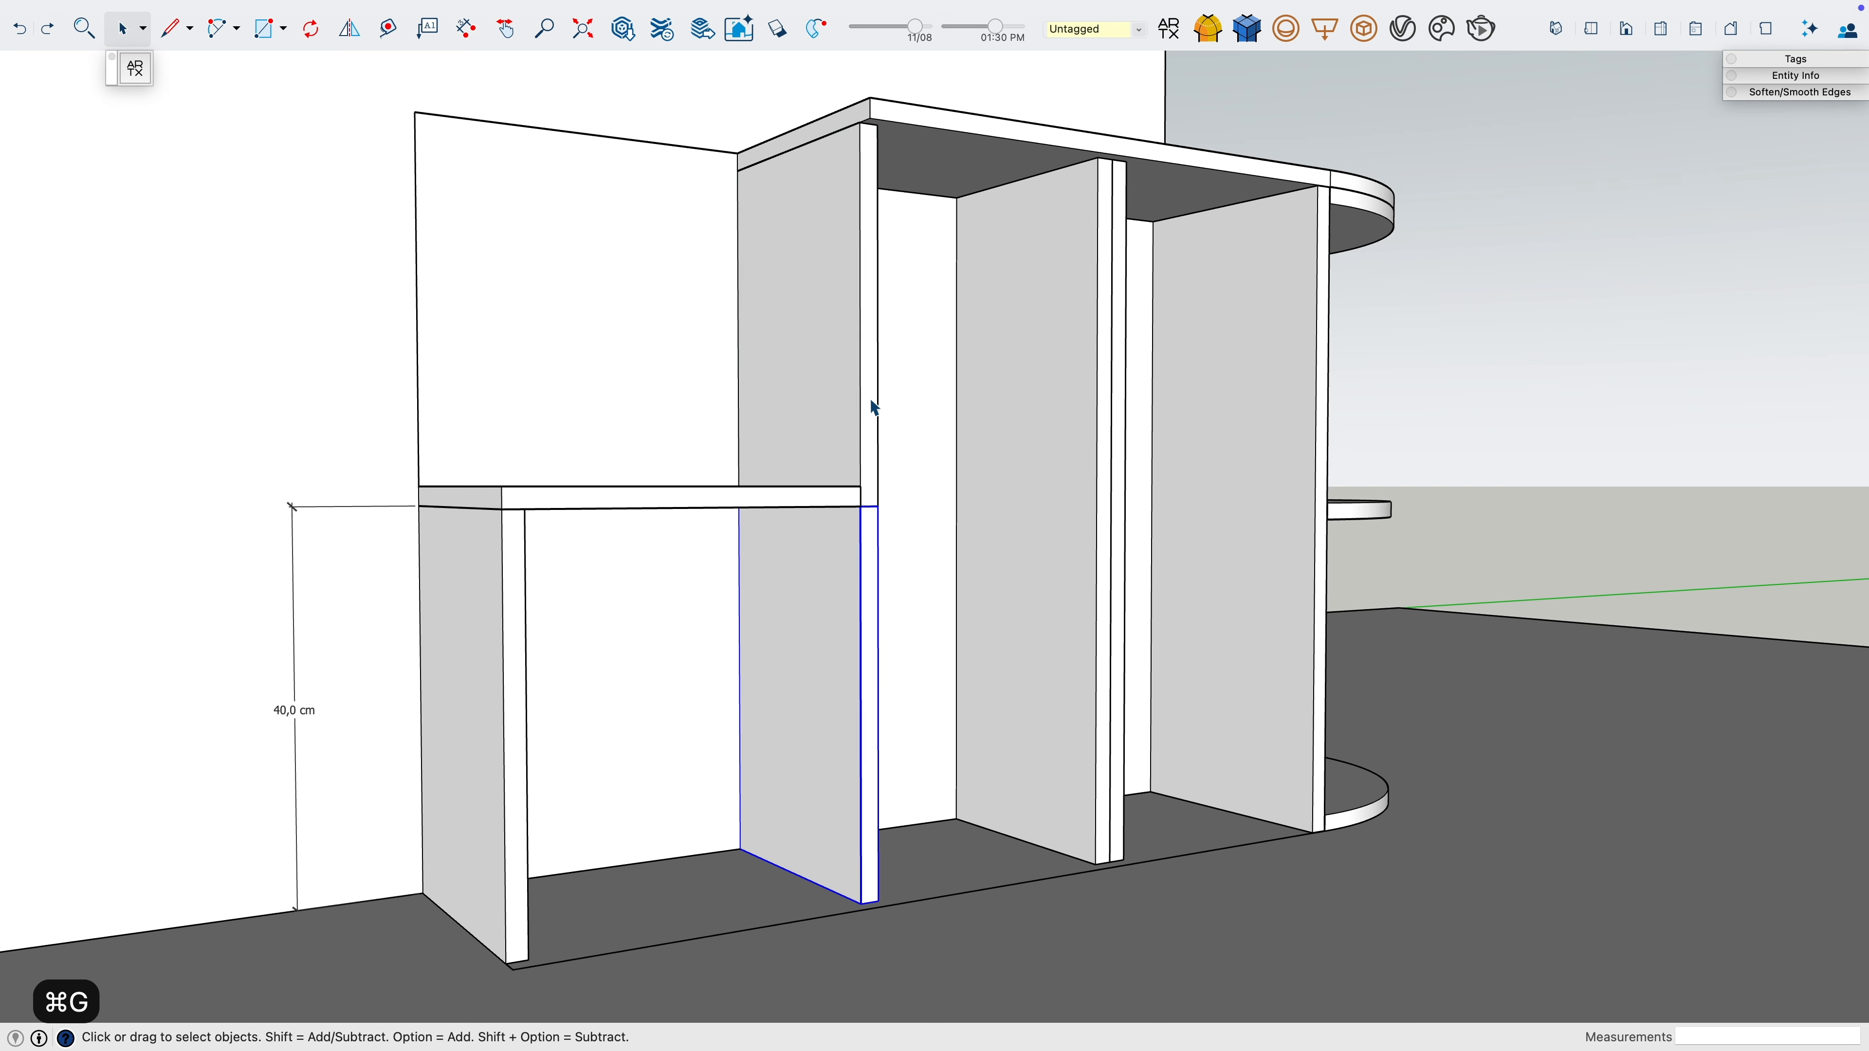
Pull the front face of the upper divider panel beside the low top forward 2 cm
double_click(872, 405)
key("p")
left_click(872, 408)
type("2")
key("Return")
Pull the front faces of the low top and its outer end panel forward by the same 2 cm
key("space")
double_click(825, 498)
key("p")
double_click(822, 501)
key("space")
double_click(515, 552)
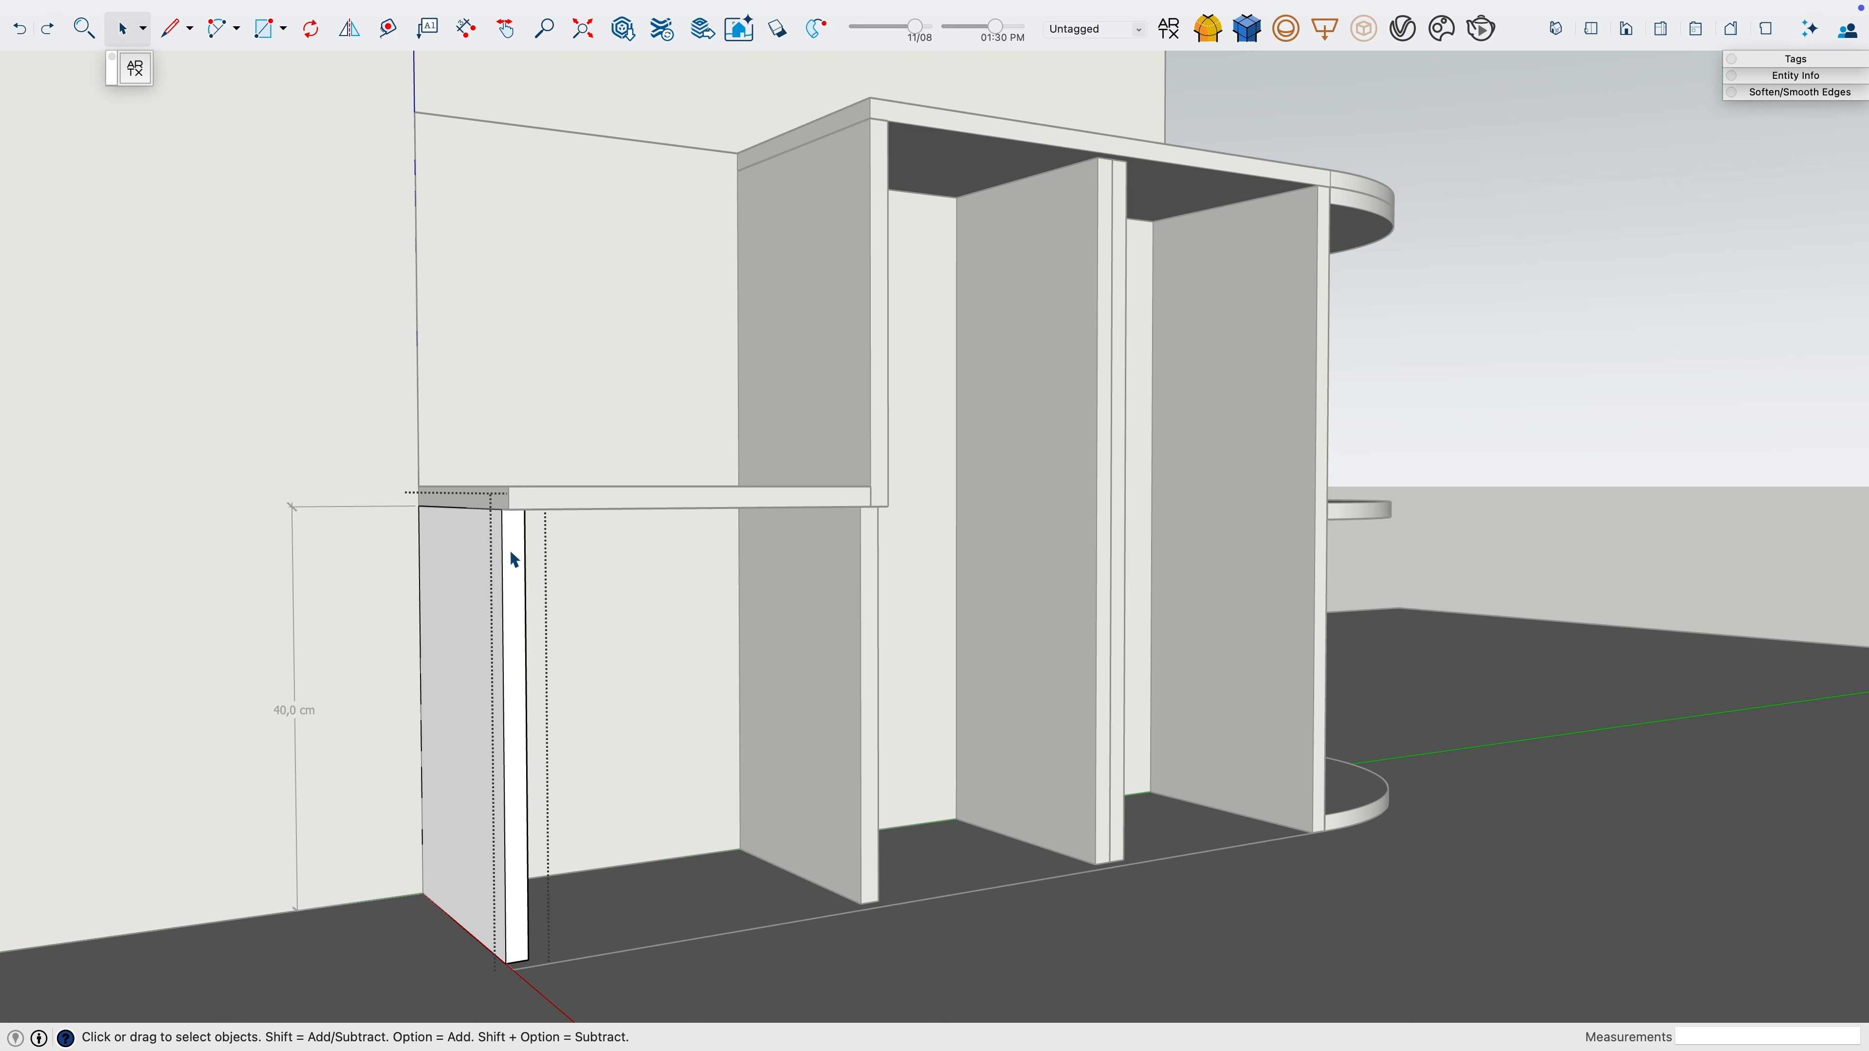
key("p")
key("space")
key("Escape")
Draw a door rectangle across the opening from the doubled divider's centre joint to the end panel's inner bottom corner
middle_click_drag(854, 427, 607, 525)
middle_click_drag(557, 560, 427, 648)
scroll(588, 802, "up", 2)
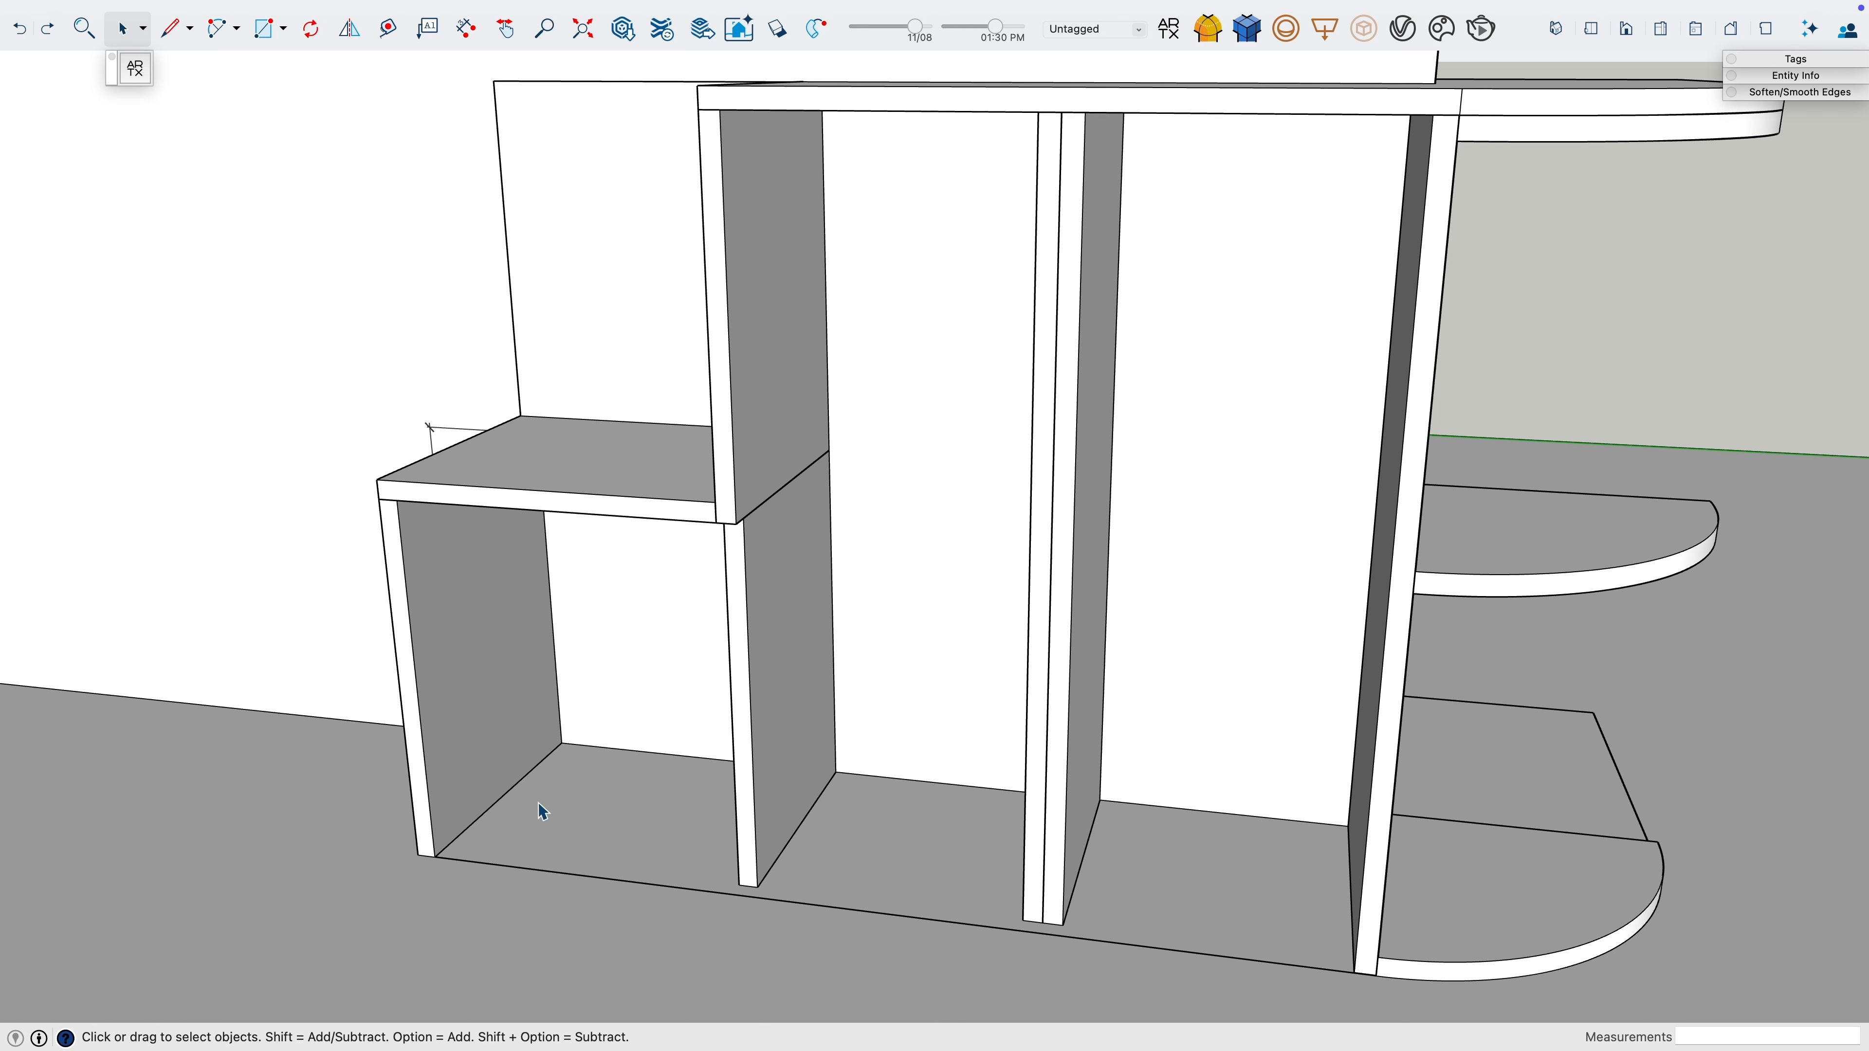
scroll(578, 881, "down", 3)
middle_click_drag(1021, 796, 1419, 109)
scroll(1355, 234, "up", 3)
middle_click_drag(1264, 257, 1295, 276)
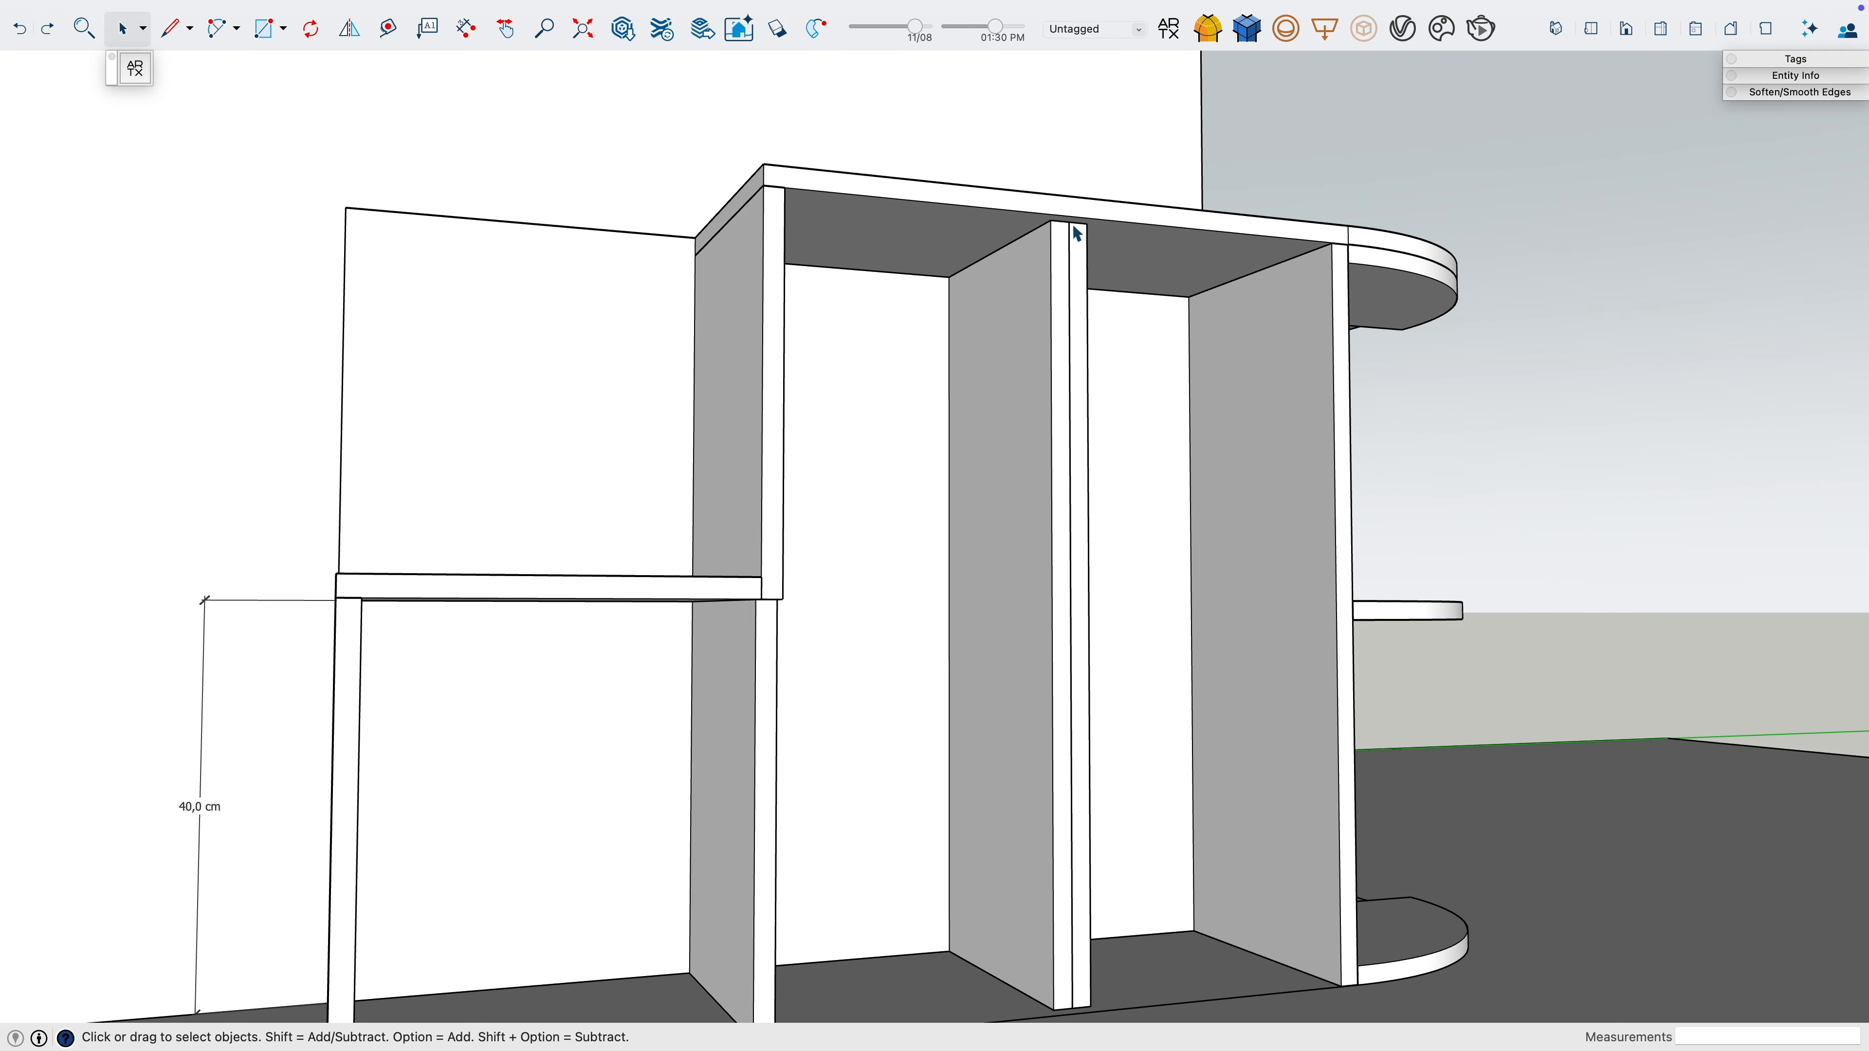
left_click(1329, 986)
key("space")
Extrude the door rectangle 2 cm thick
left_click(1240, 731)
key("p")
left_click(1243, 751)
type("2")
key("Return")
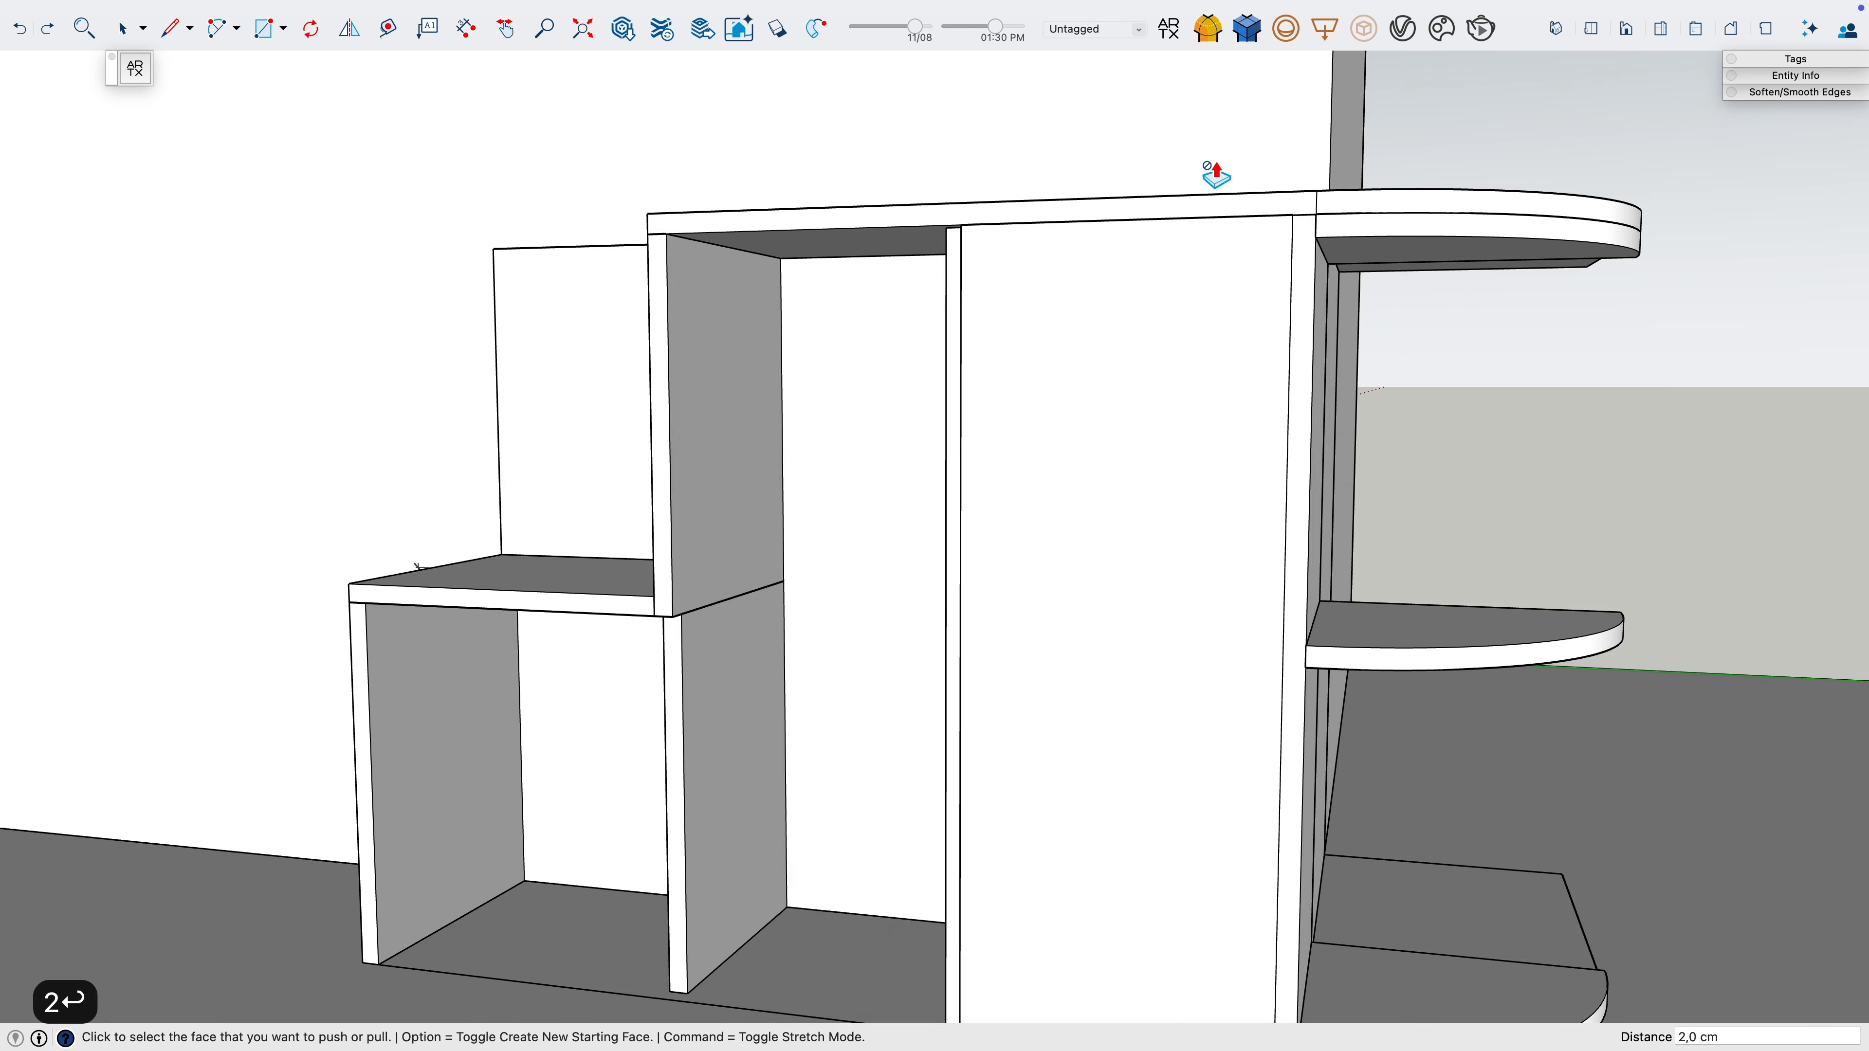
Push the door's edges inward 0.3 cm for clearance
scroll(1218, 174, "up", 3)
middle_click_drag(1217, 174, 1309, 431)
key("Return")
middle_click_drag(1144, 524, 1202, 83)
type(",3")
key("Return")
Hide the floor tag and push the door's bottom edge inward 0.3 cm
key("h")
left_click_drag(1081, 574, 1099, 486)
left_click(1793, 58)
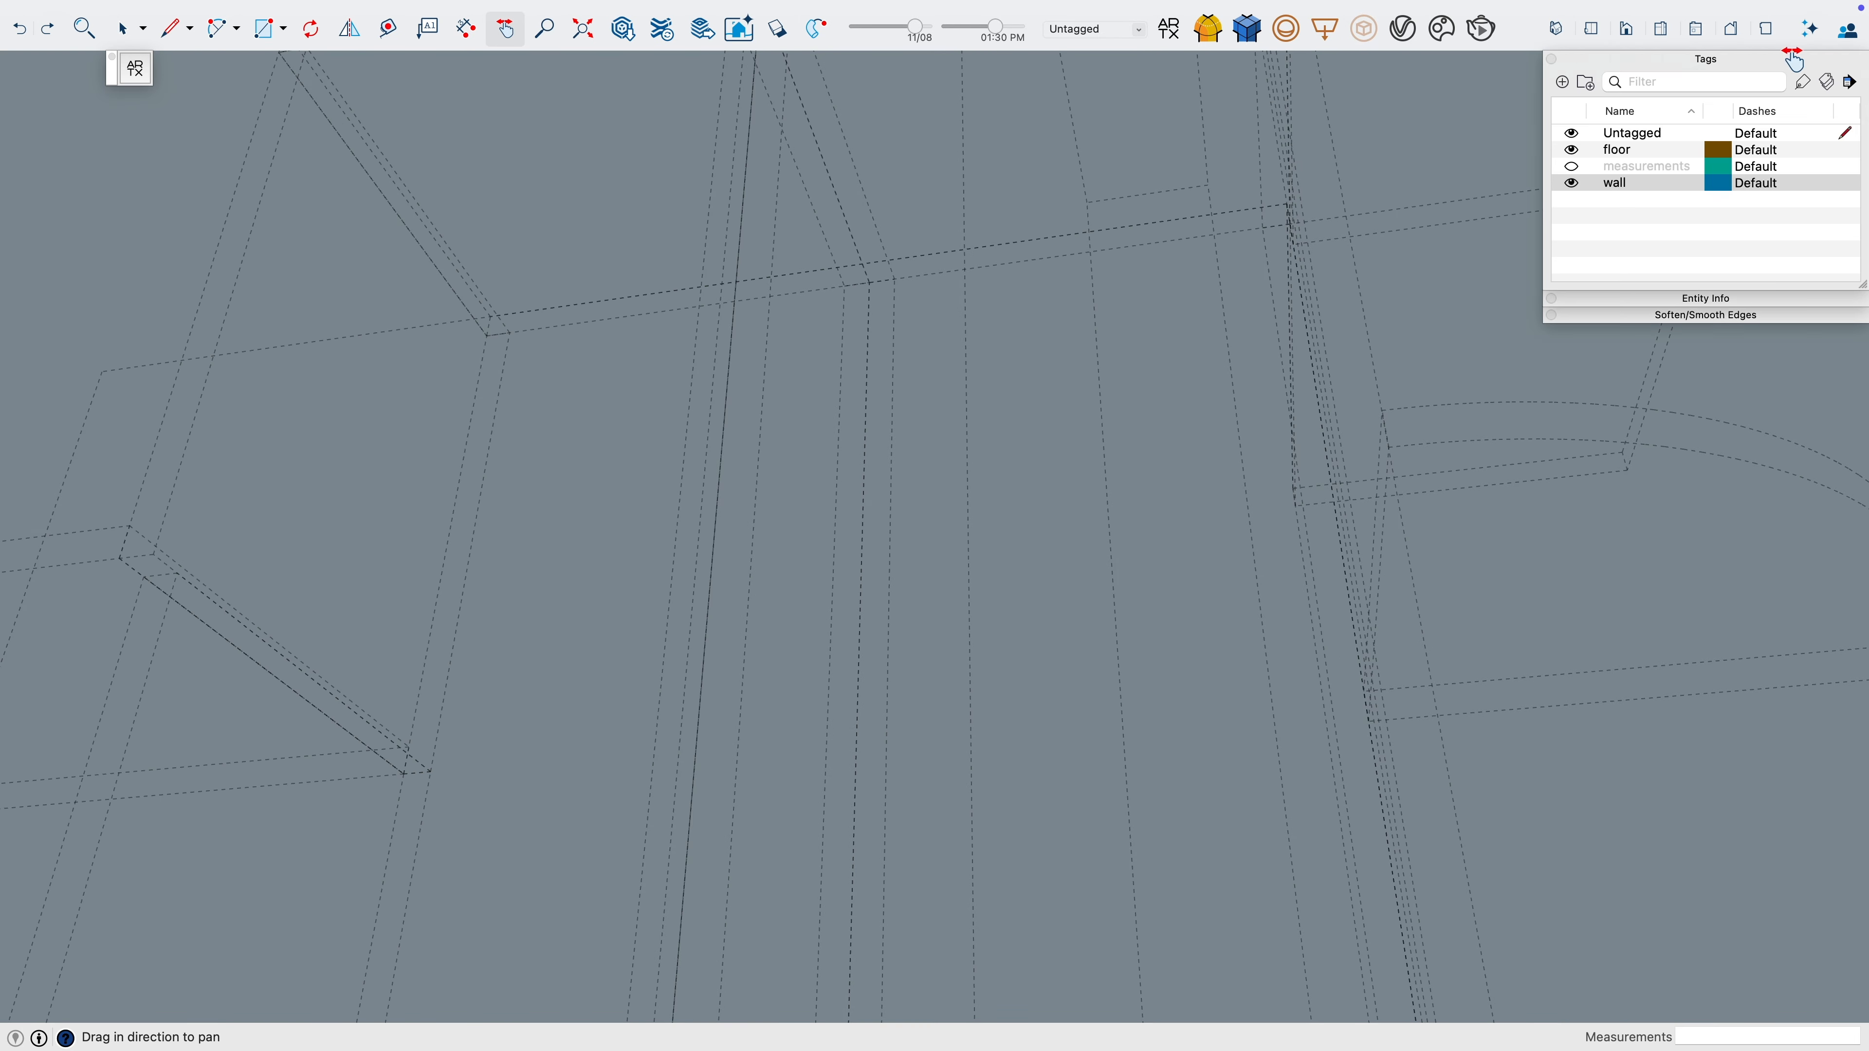
left_click(1572, 151)
key("space")
left_click(1324, 969)
key("d")
left_click(1324, 969)
type(",3")
key("Return")
middle_click_drag(1171, 895, 1221, 662)
Turn off the dashed back edges and group the door panel
key("space")
key("k")
triple_click(1255, 734)
key("super+g")
Copy the right door onto the neighbouring opening on its left, then shift the copy 0.6 cm to leave a gap between them
middle_click_drag(1384, 166, 1336, 221)
key("m")
key("alt")
left_click(1335, 221)
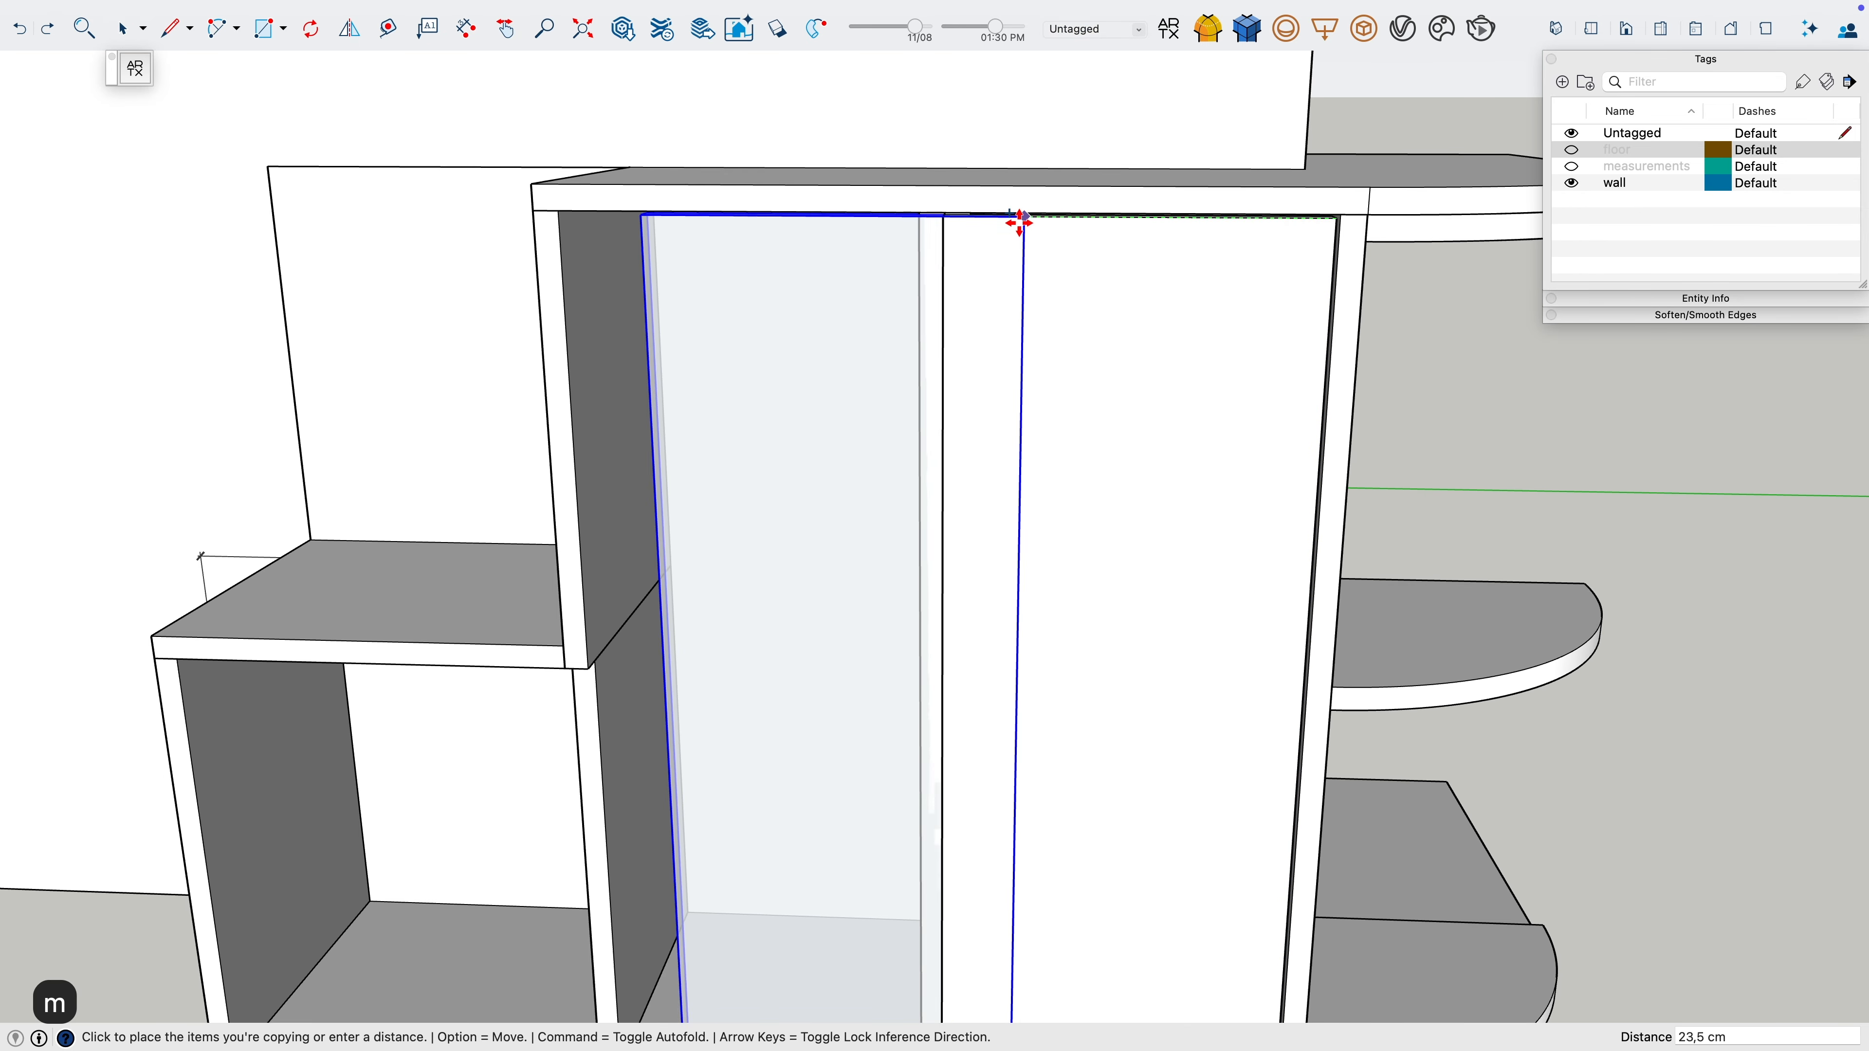
left_click(942, 218)
scroll(932, 219, "up", 3)
left_click(930, 219)
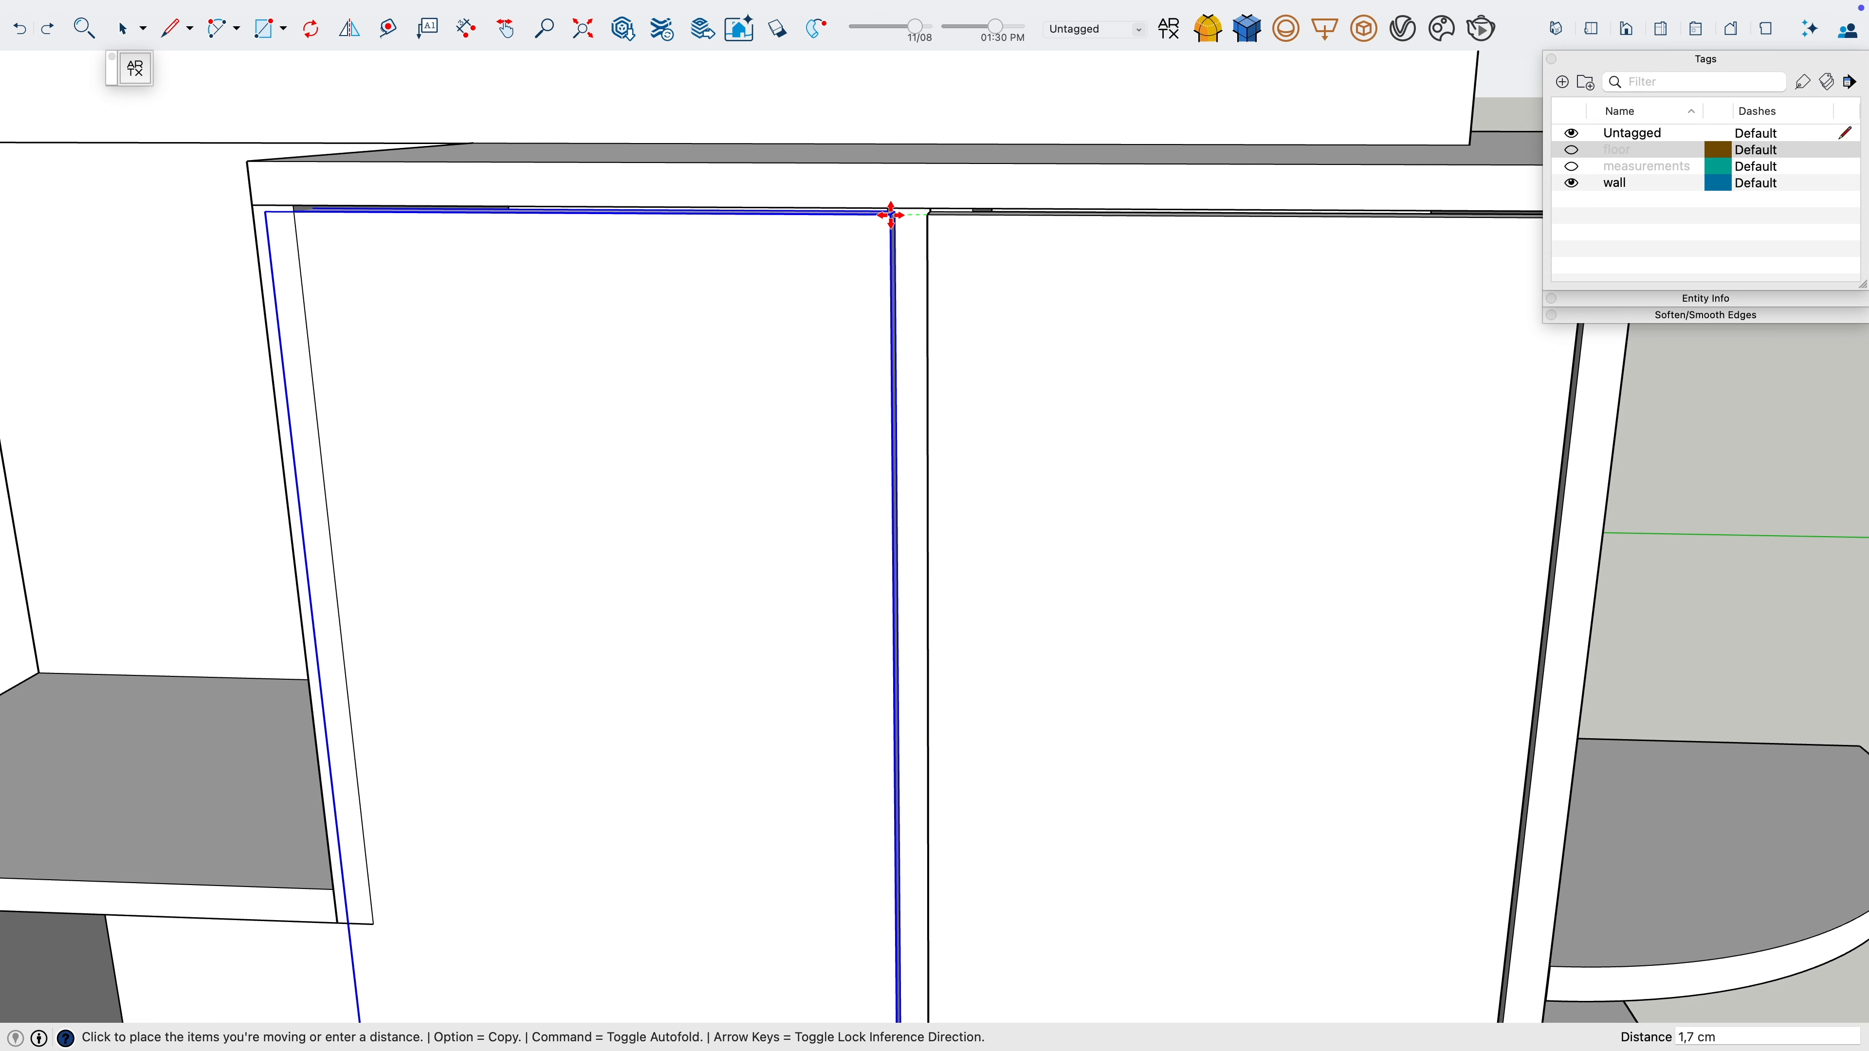
type(",6")
key("Return")
Open the left door's group and push its outer vertical edge to give it clearance beside the cabinet side
middle_click_drag(892, 214, 1009, 217)
scroll(797, 292, "down", 2)
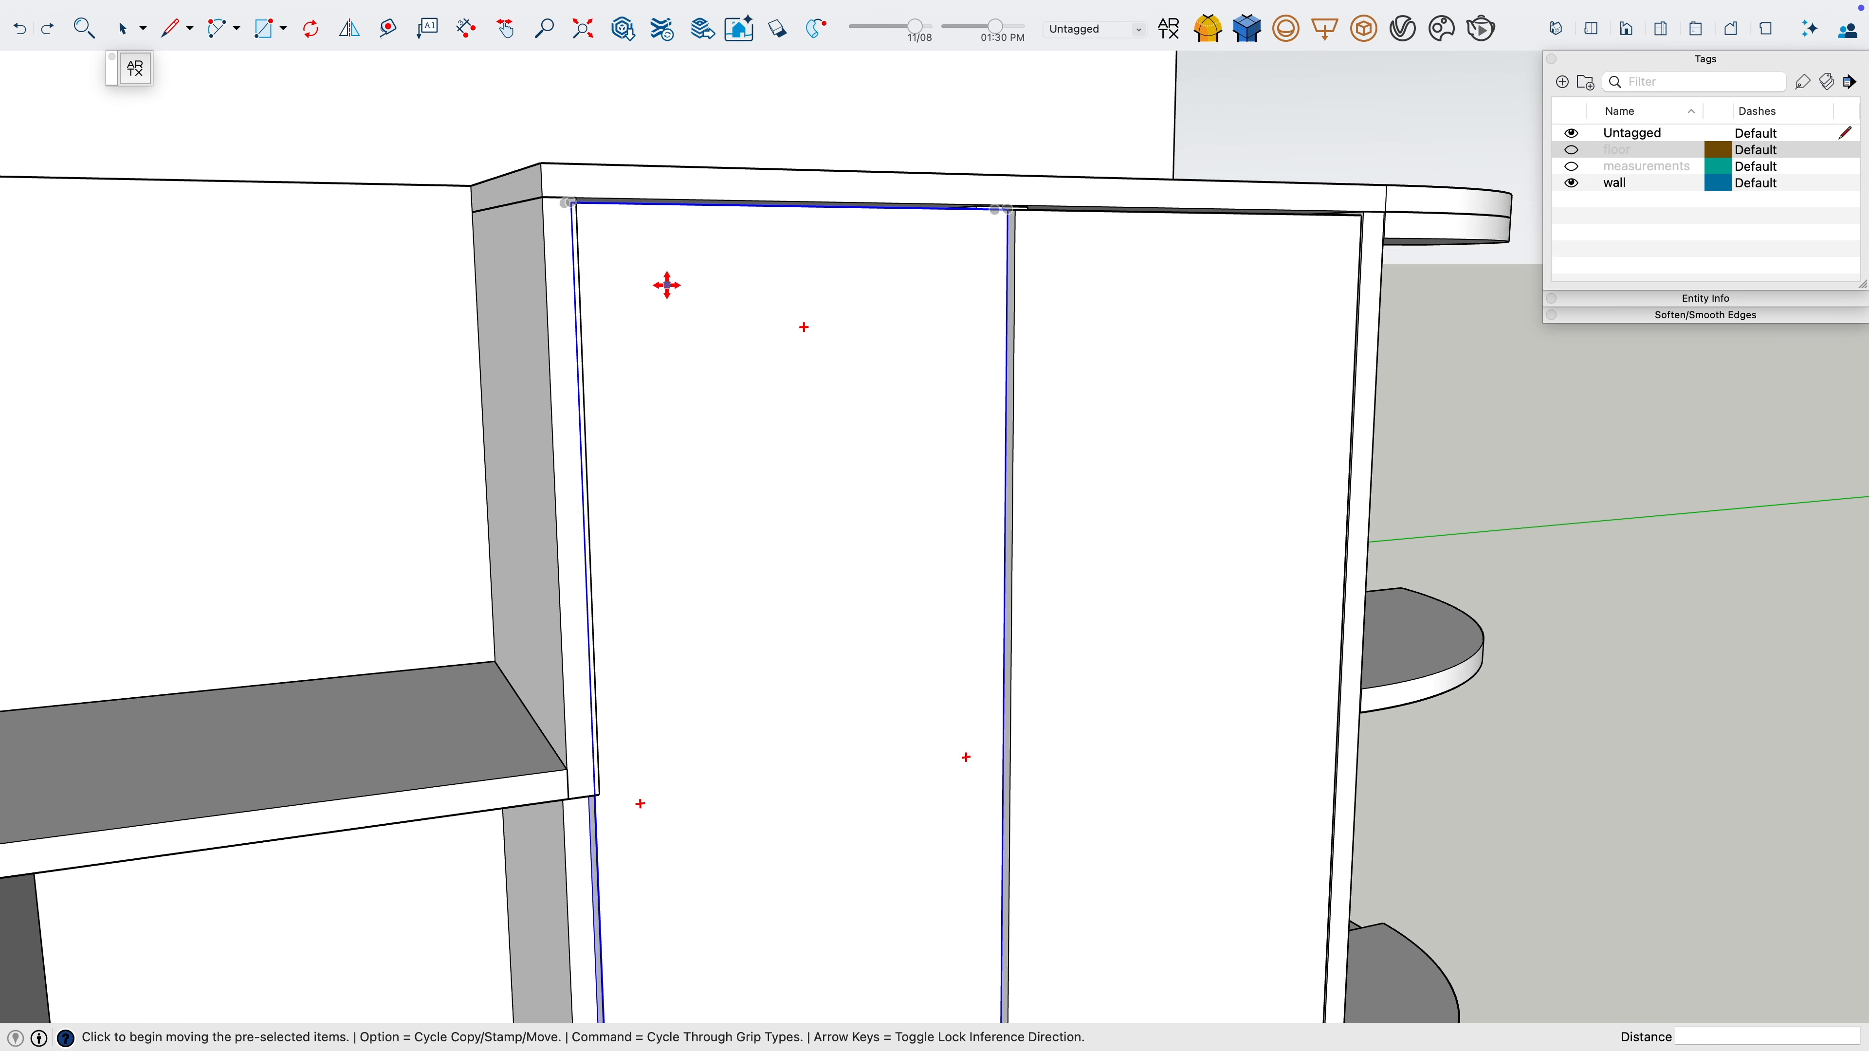
middle_click_drag(668, 285, 731, 279)
scroll(731, 279, "up", 3)
scroll(730, 279, "up", 2)
key("space")
double_click(821, 300)
key("p")
left_click(696, 354)
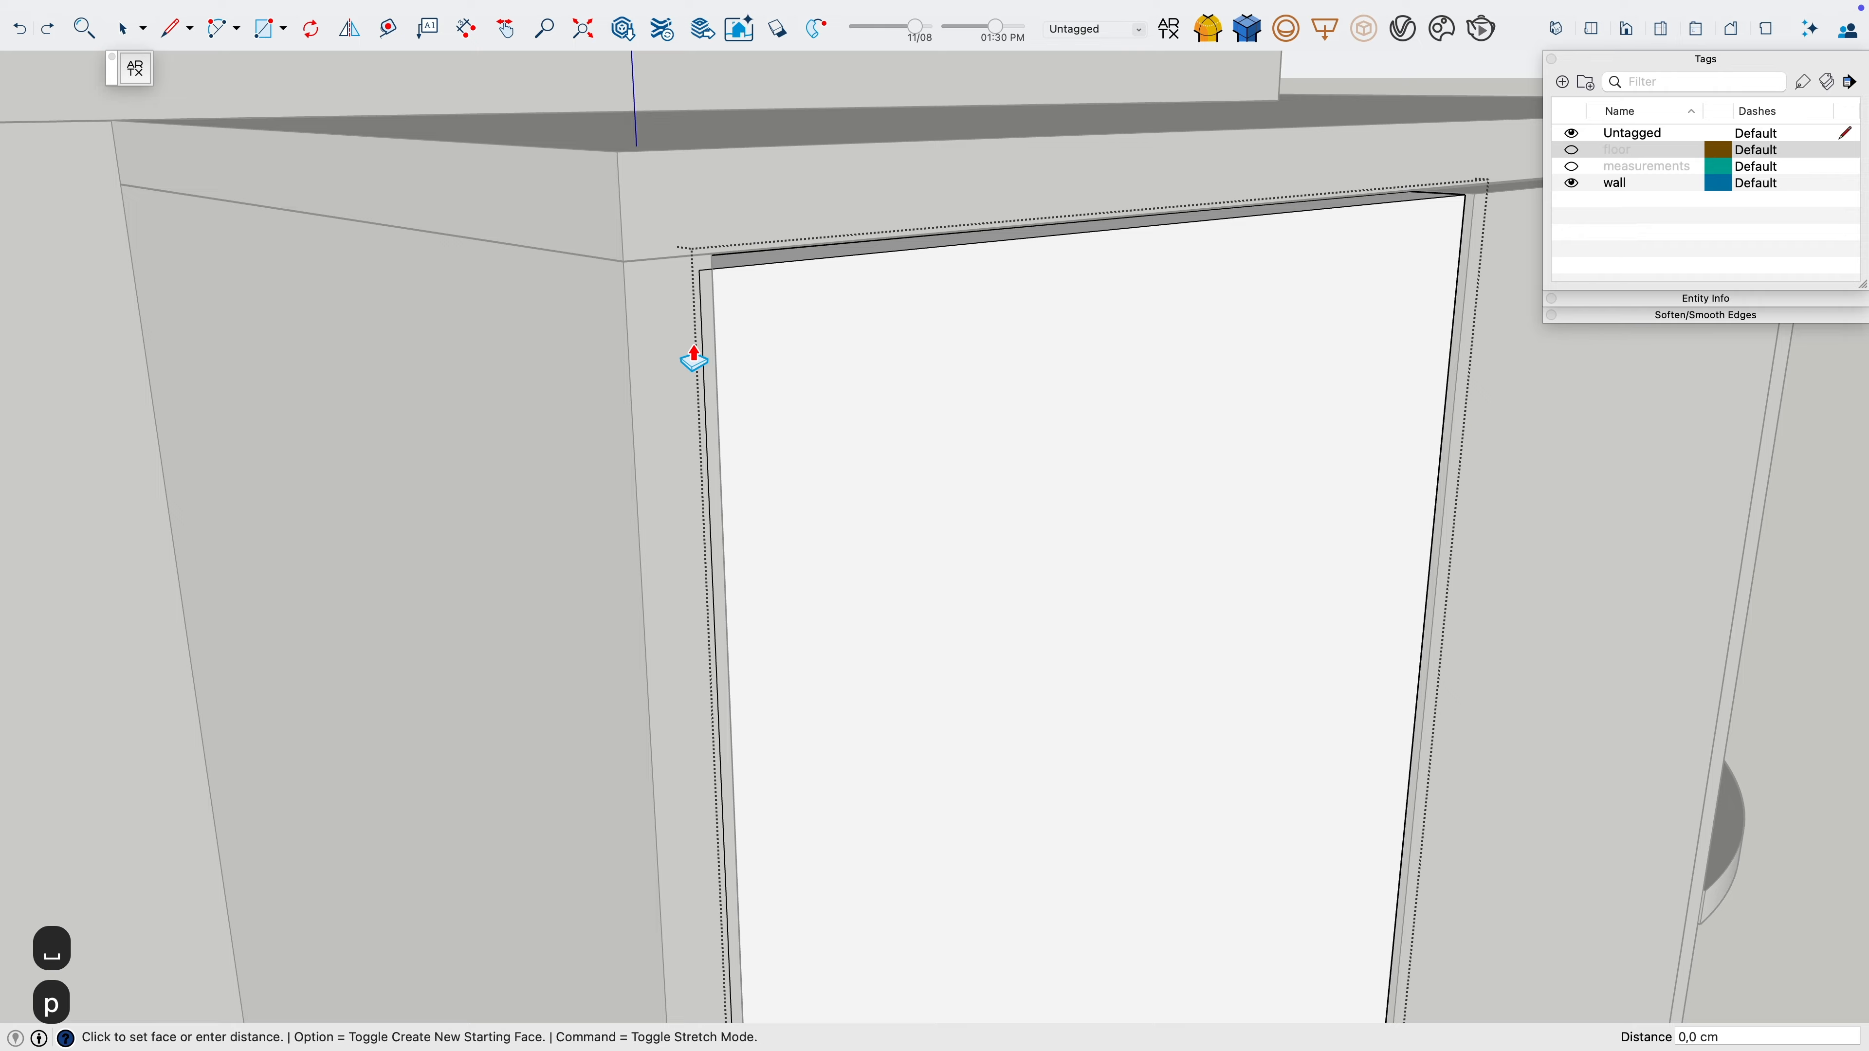
key("Return")
middle_click_drag(724, 294, 782, 524)
key("space")
key("Escape")
Draw a door panel across the lower end section's opening, extrude it up to the shelf above and group it
scroll(782, 524, "down", 5)
middle_click_drag(951, 676, 917, 718)
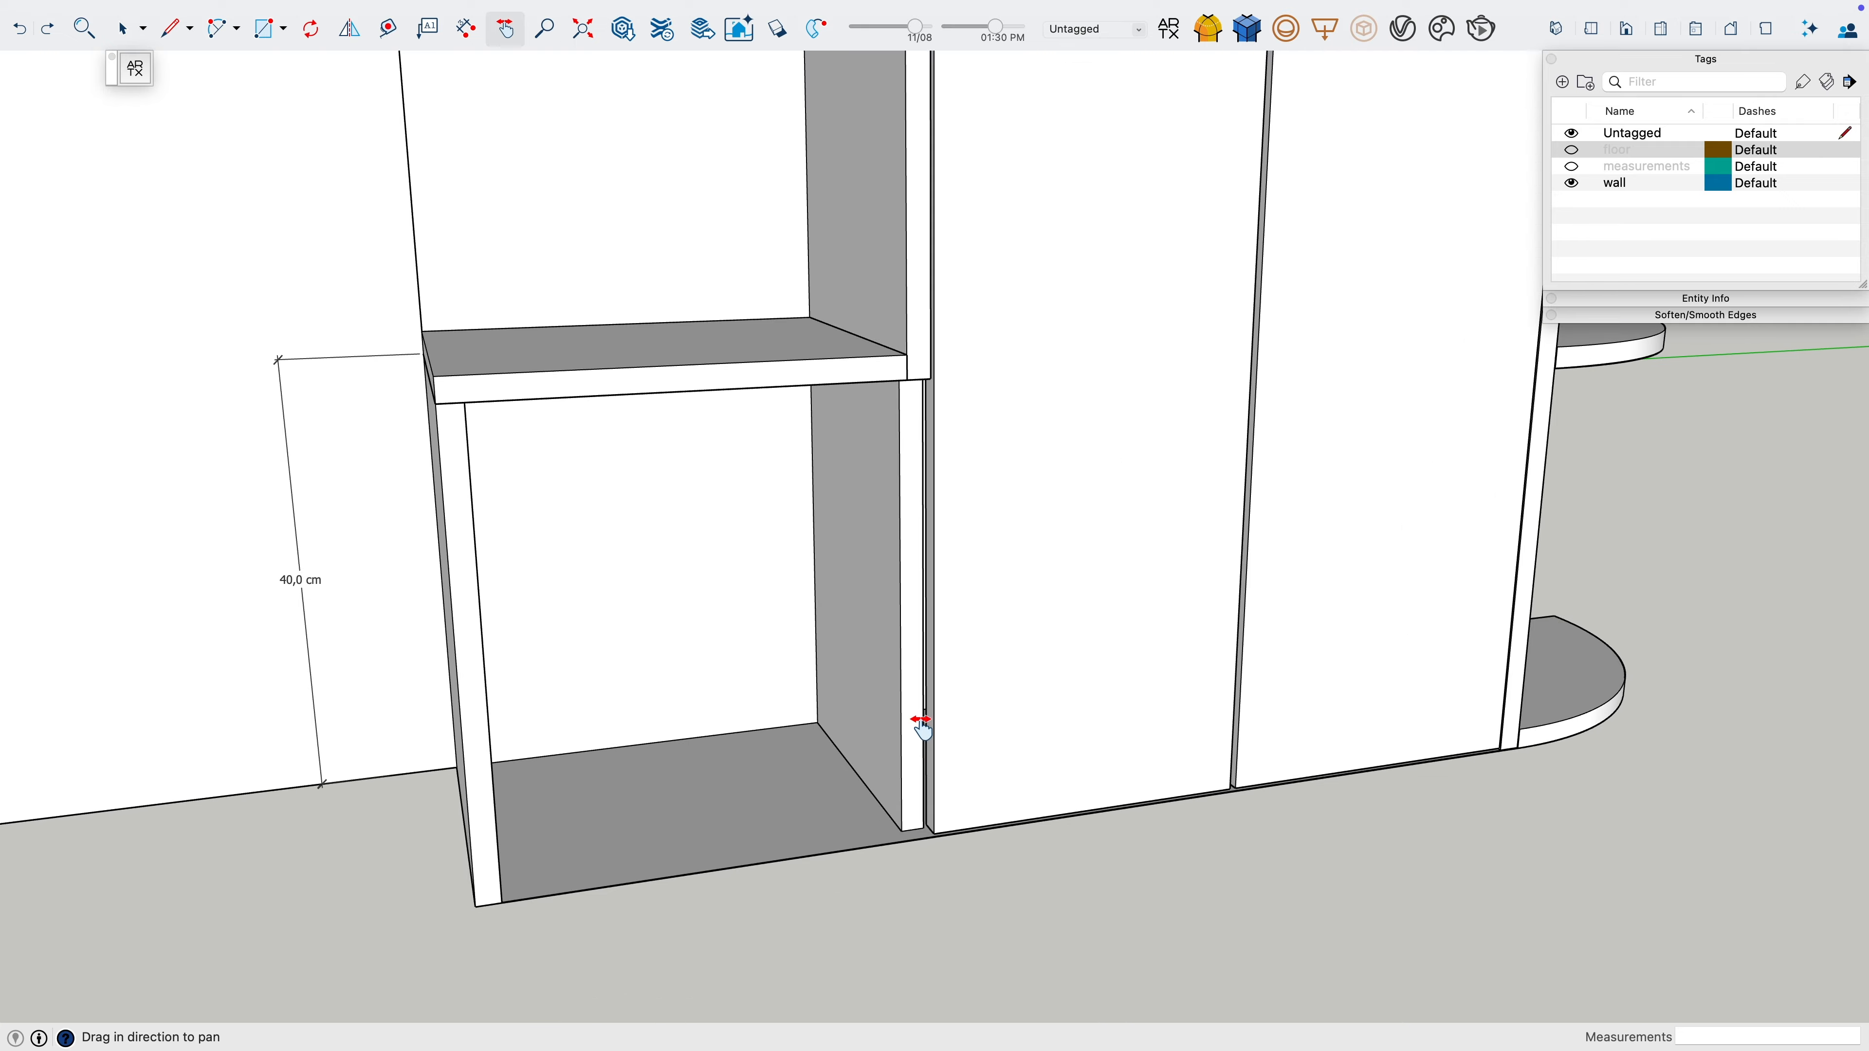
scroll(893, 876, "up", 8)
middle_click_drag(245, 924, 83, 914)
key("h")
left_click_drag(83, 914, 533, 892)
key("l")
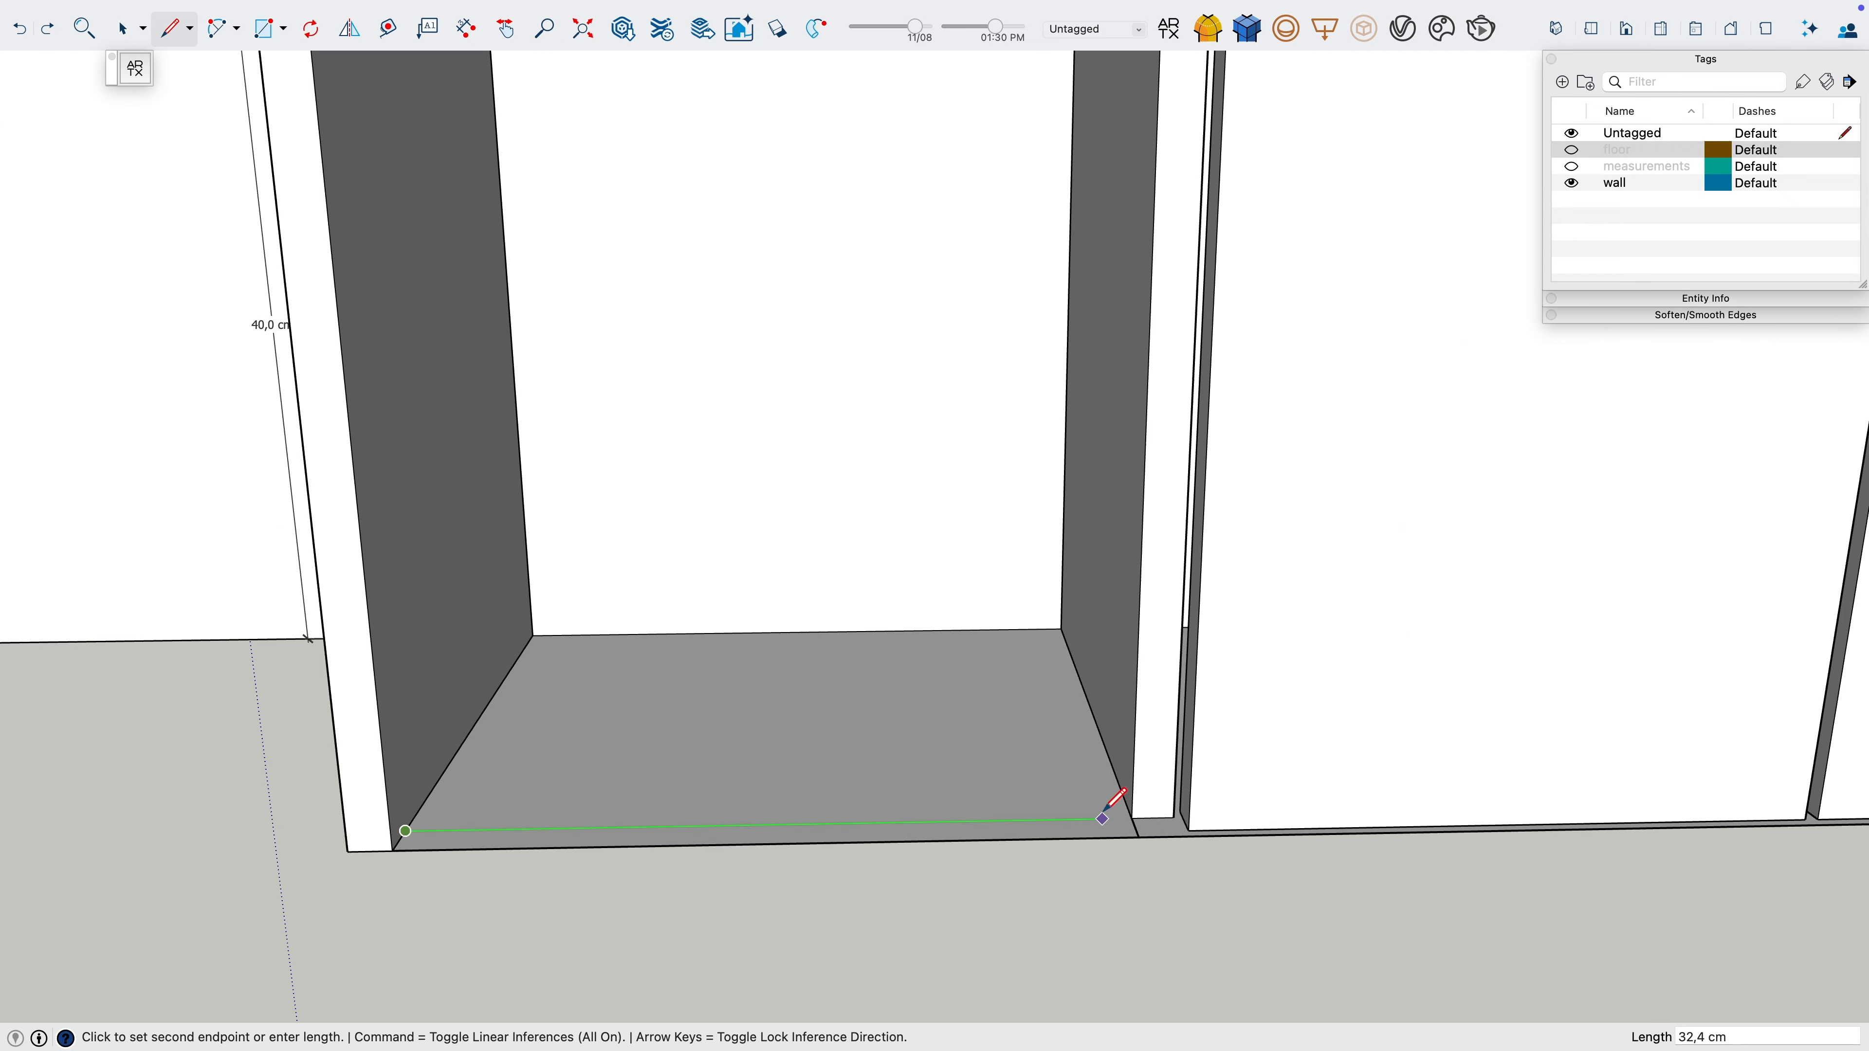
scroll(1060, 673, "down", 3)
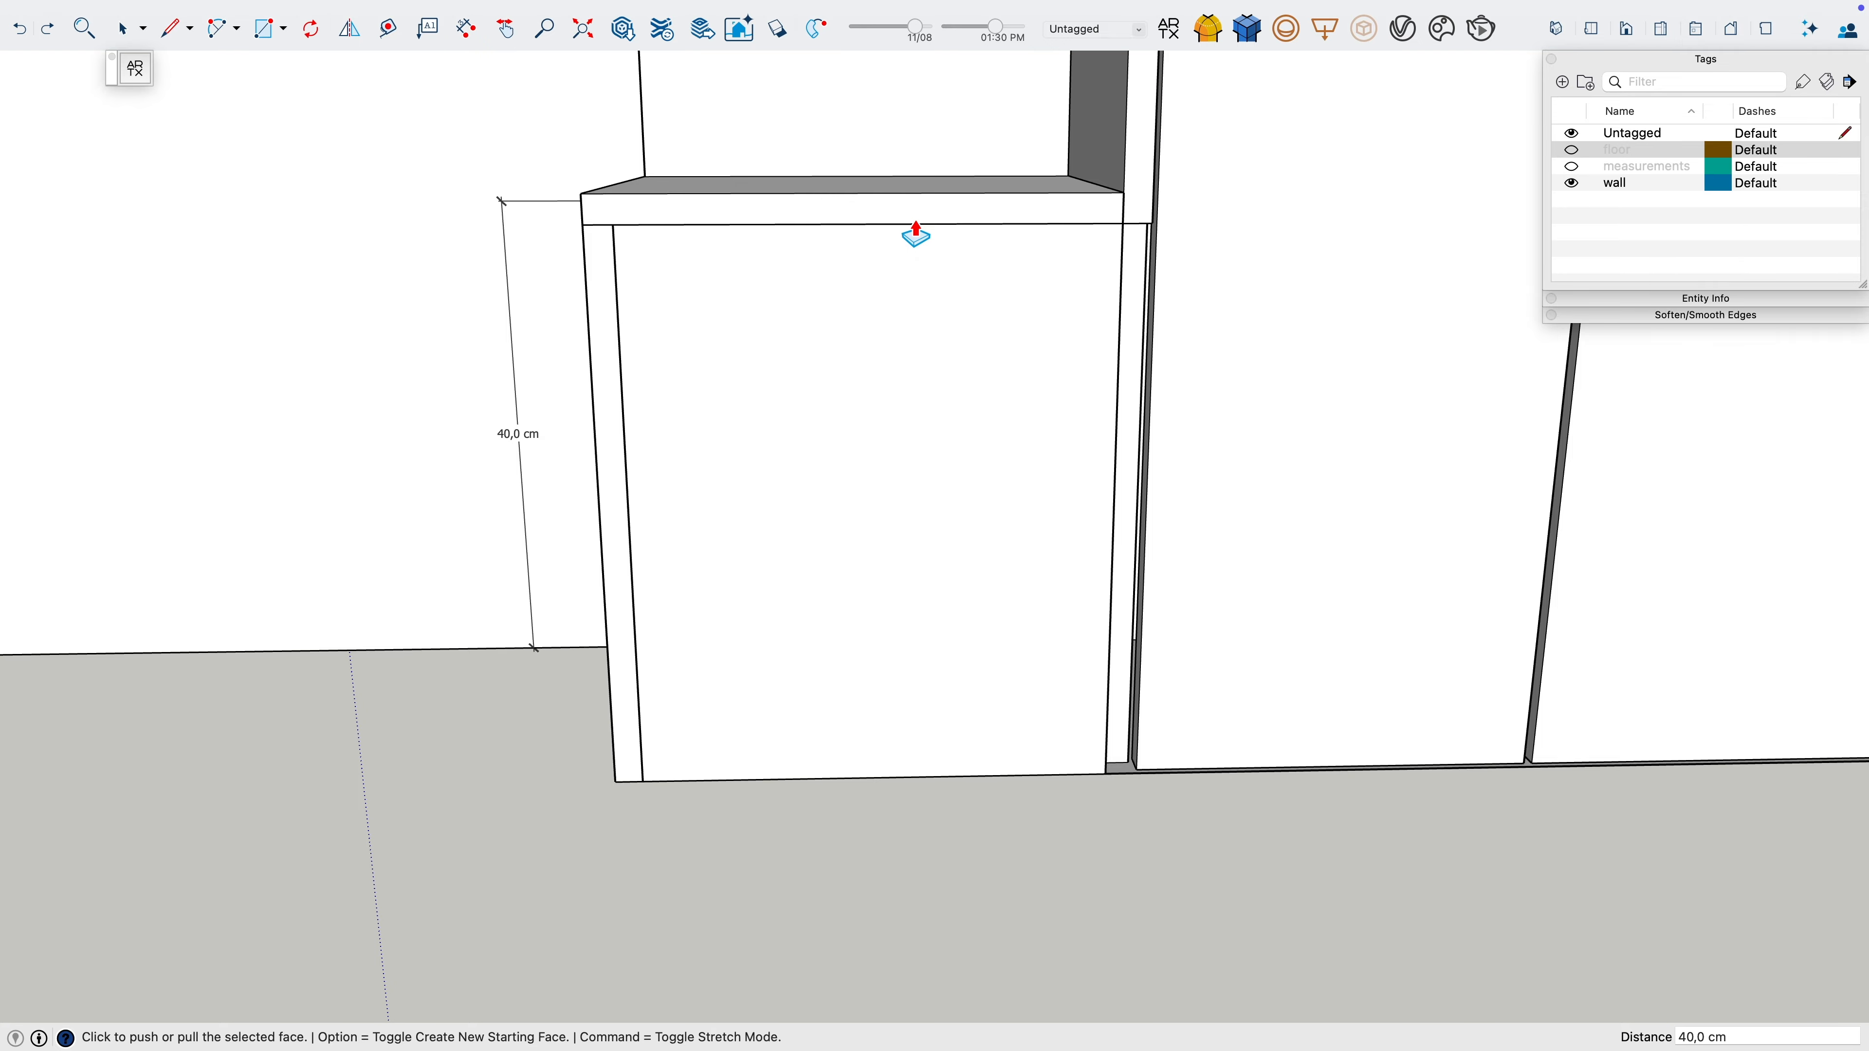
middle_click_drag(1129, 278, 1104, 332)
key("space")
left_click(1106, 330)
key("super+g")
Assign all three doors to a new tag named doors and hide that tag
scroll(1111, 335, "down", 5)
middle_click_drag(1102, 434, 1341, 238)
key("h")
left_click_drag(1341, 238, 1045, 342)
middle_click_drag(1045, 342, 985, 359)
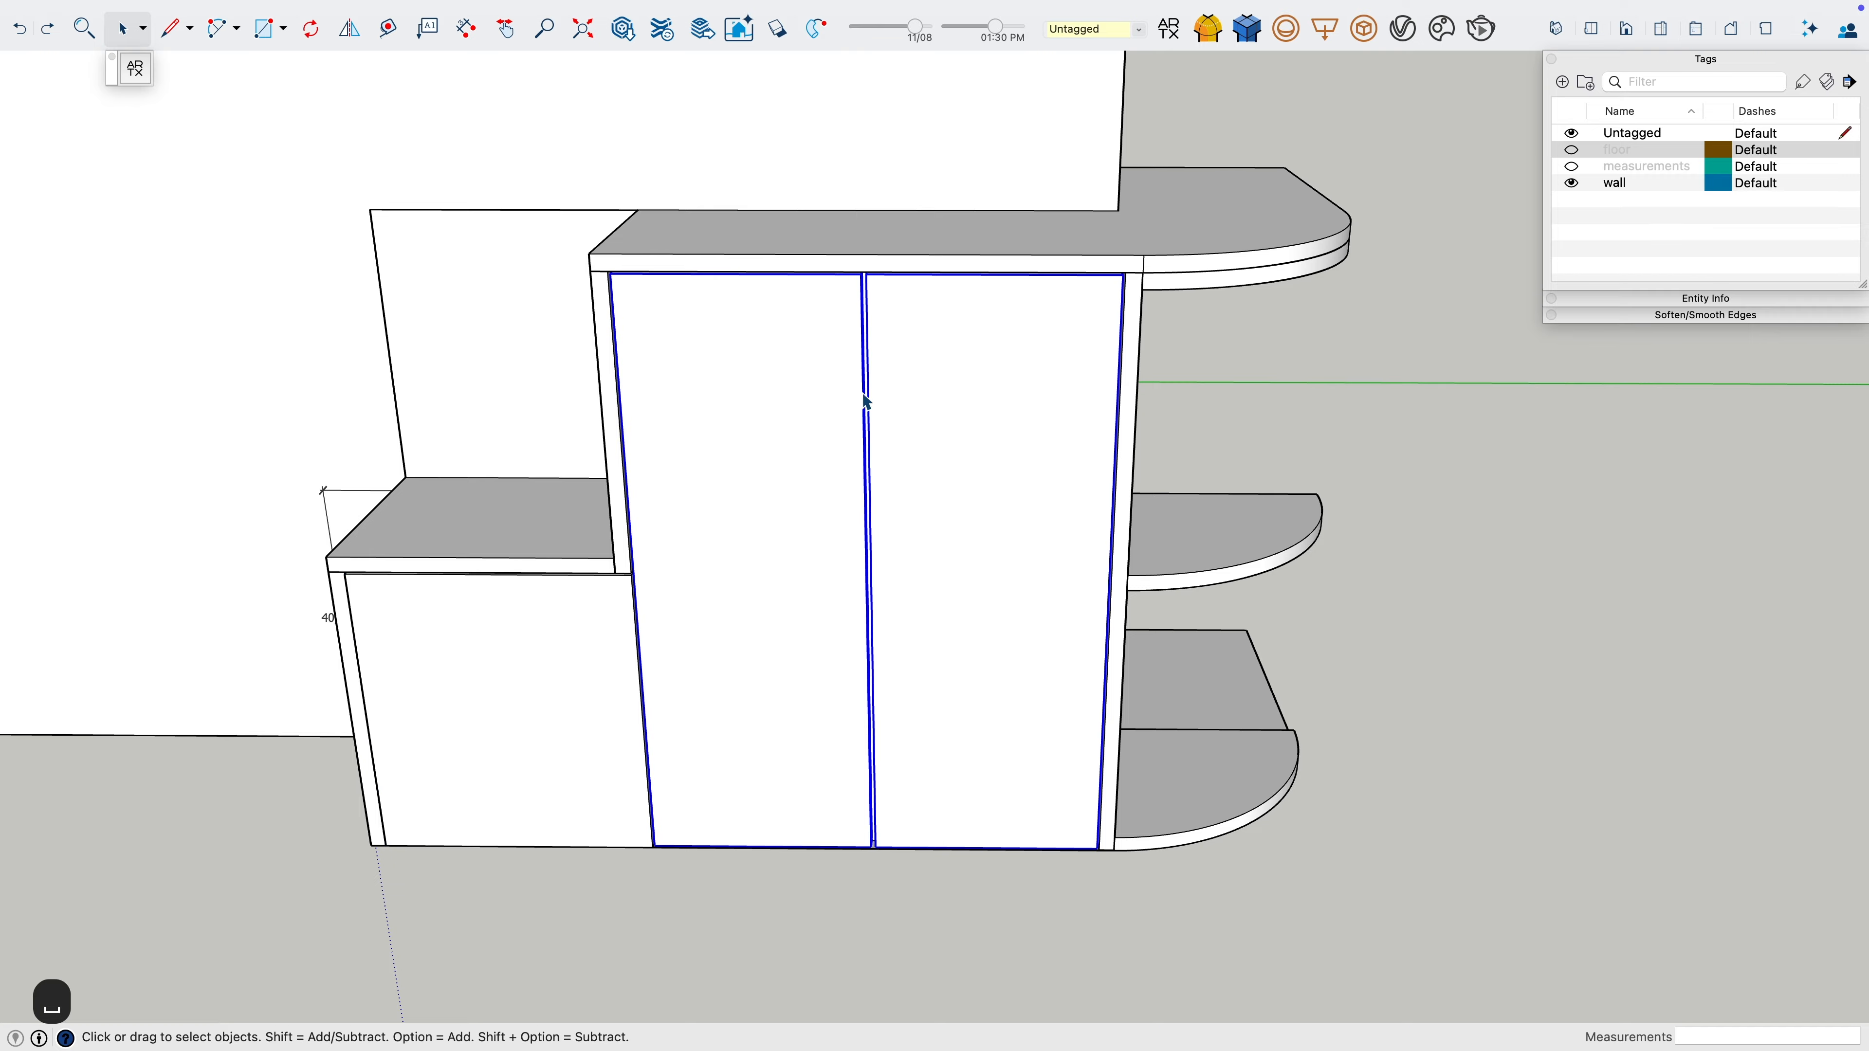
middle_click_drag(866, 401, 718, 478)
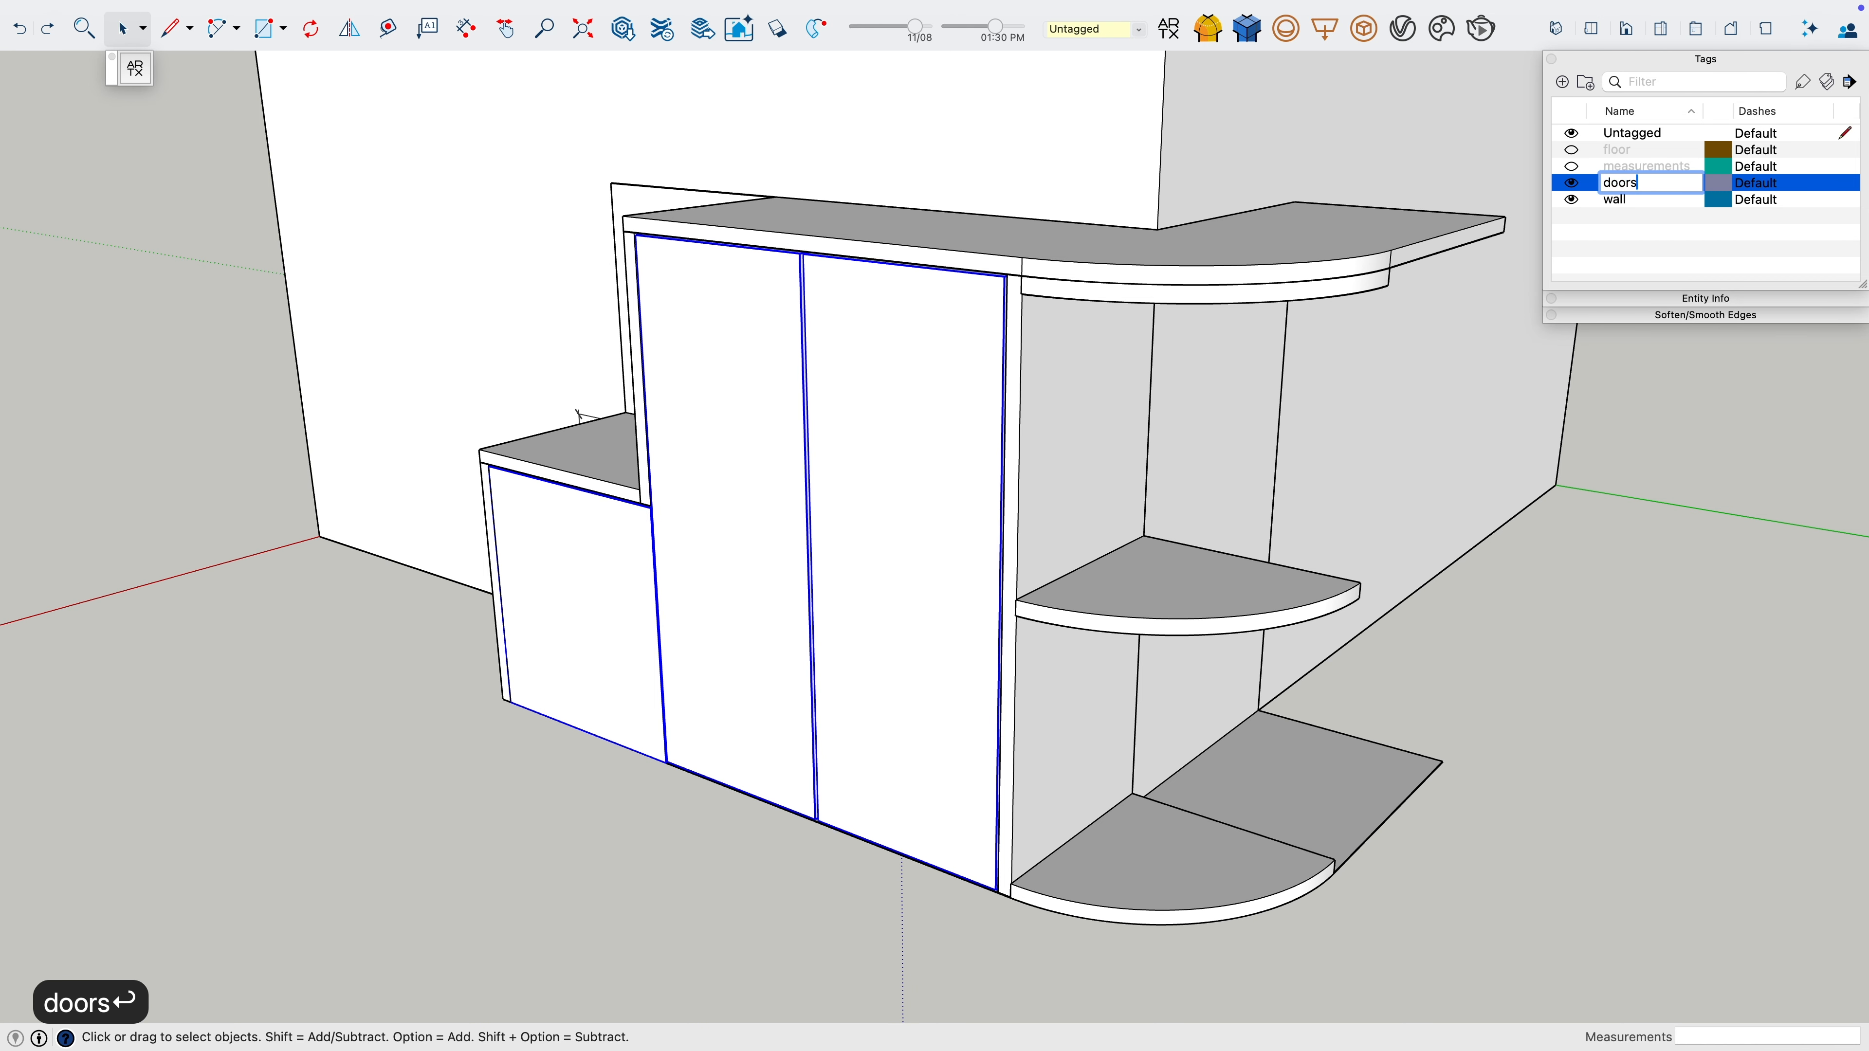
key("Return")
left_click(1572, 149)
Draw a rectangle on the floor of the bay beside the lower section, extrude it into a shelf and group it
middle_click_drag(957, 442, 788, 701)
key("r")
key("r")
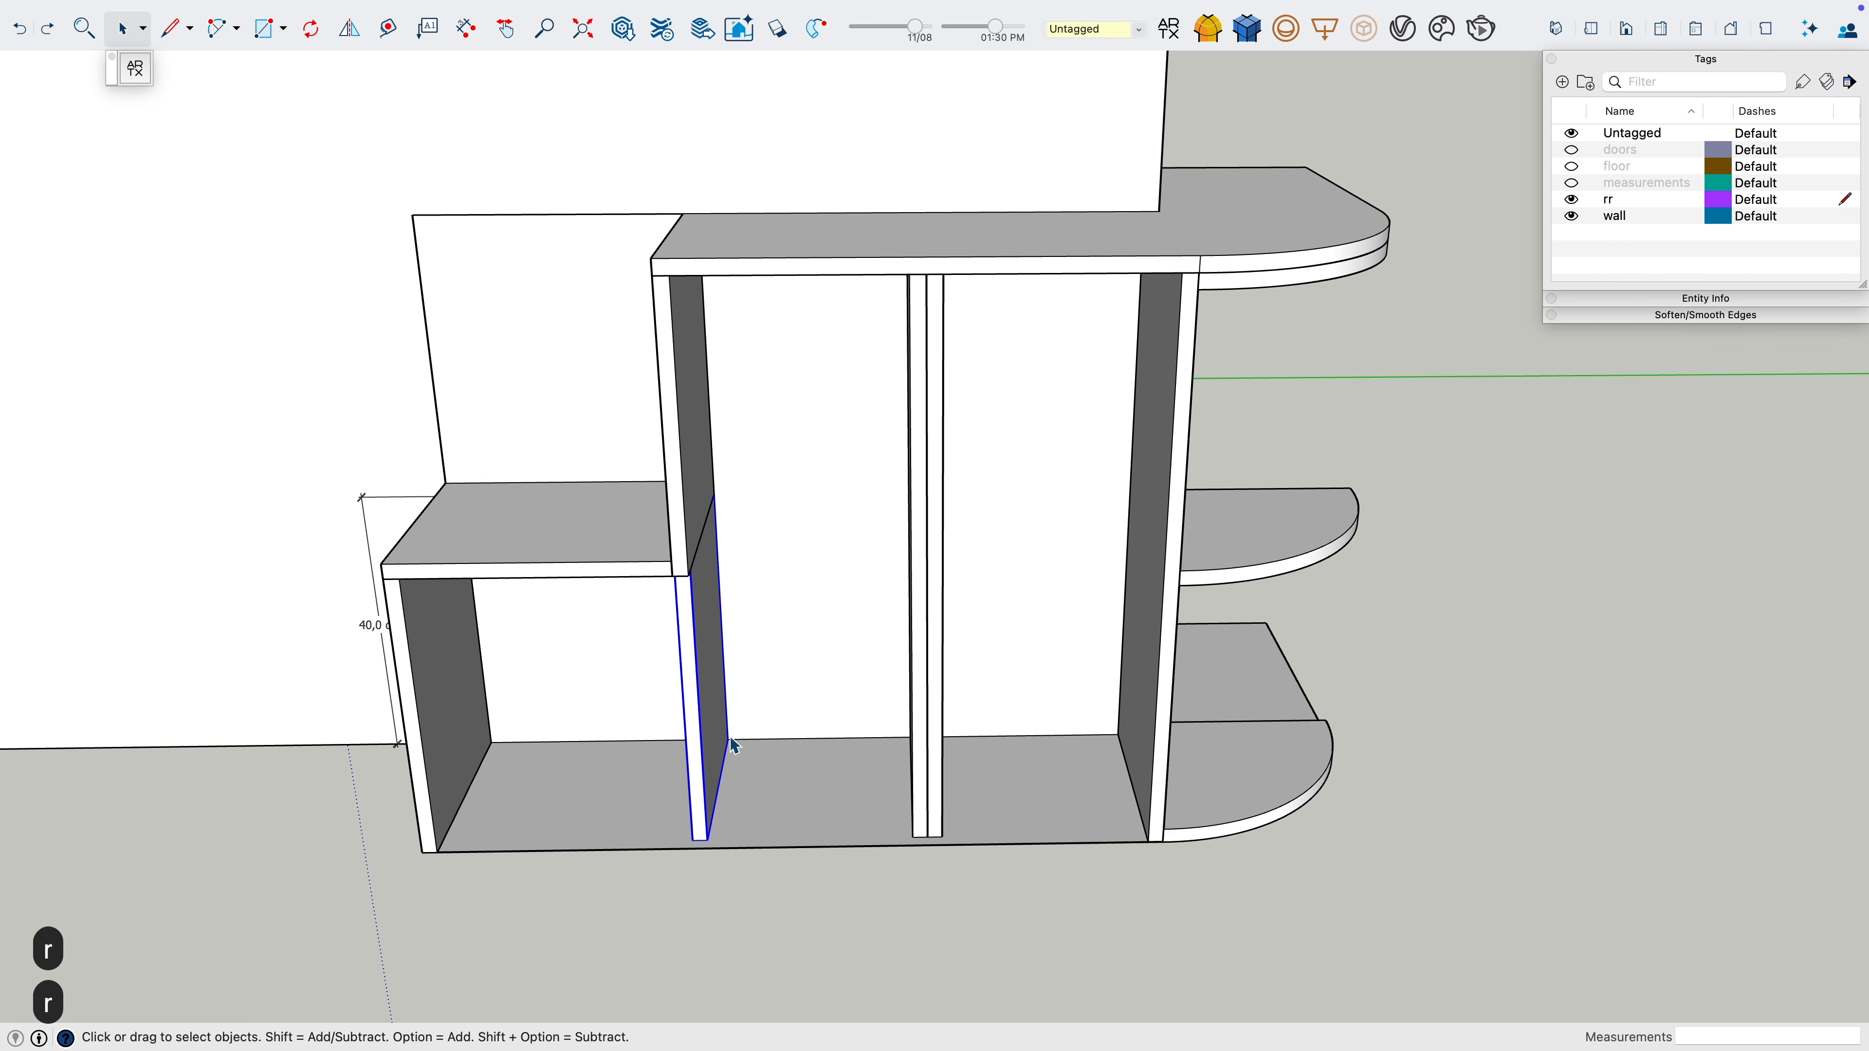
key("r")
left_click(728, 739)
key("p")
left_click(874, 807)
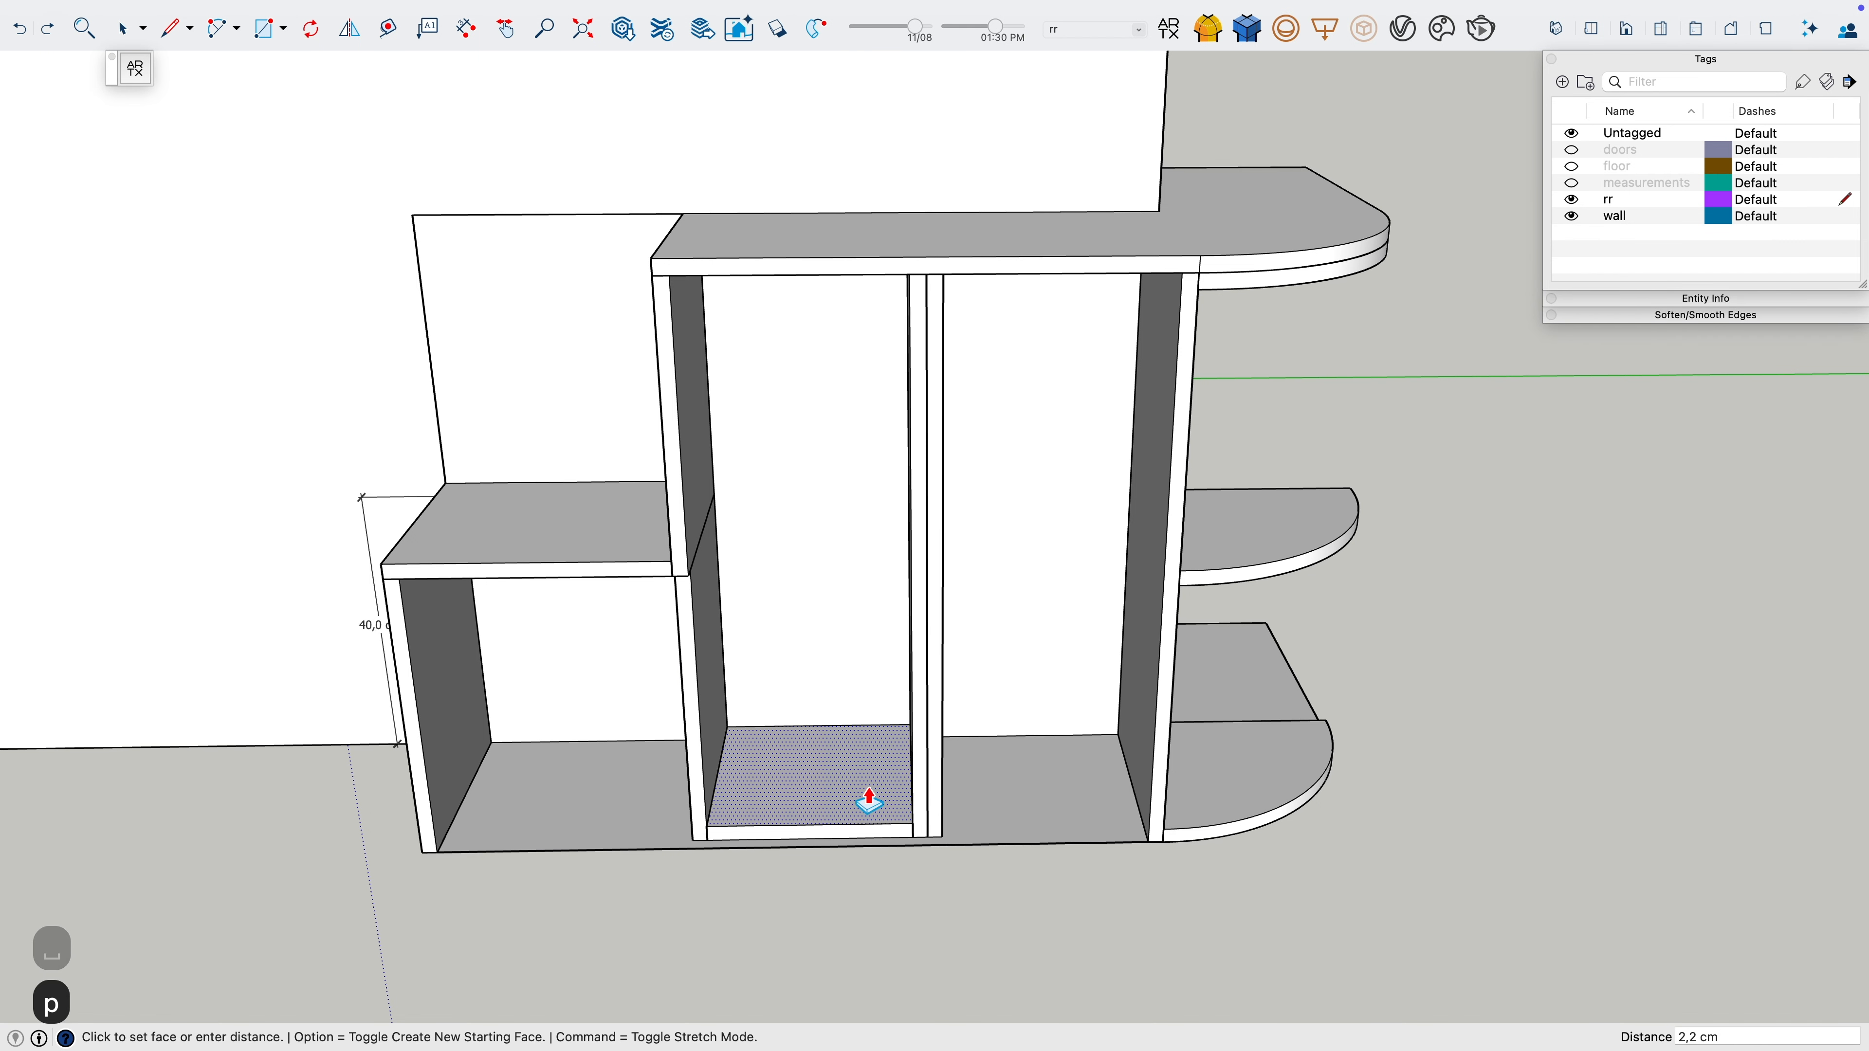
triple_click(815, 770)
key("super+g")
Copy the shelf 38 cm upward, level with the top of the lower end section
key("m")
left_click(728, 729)
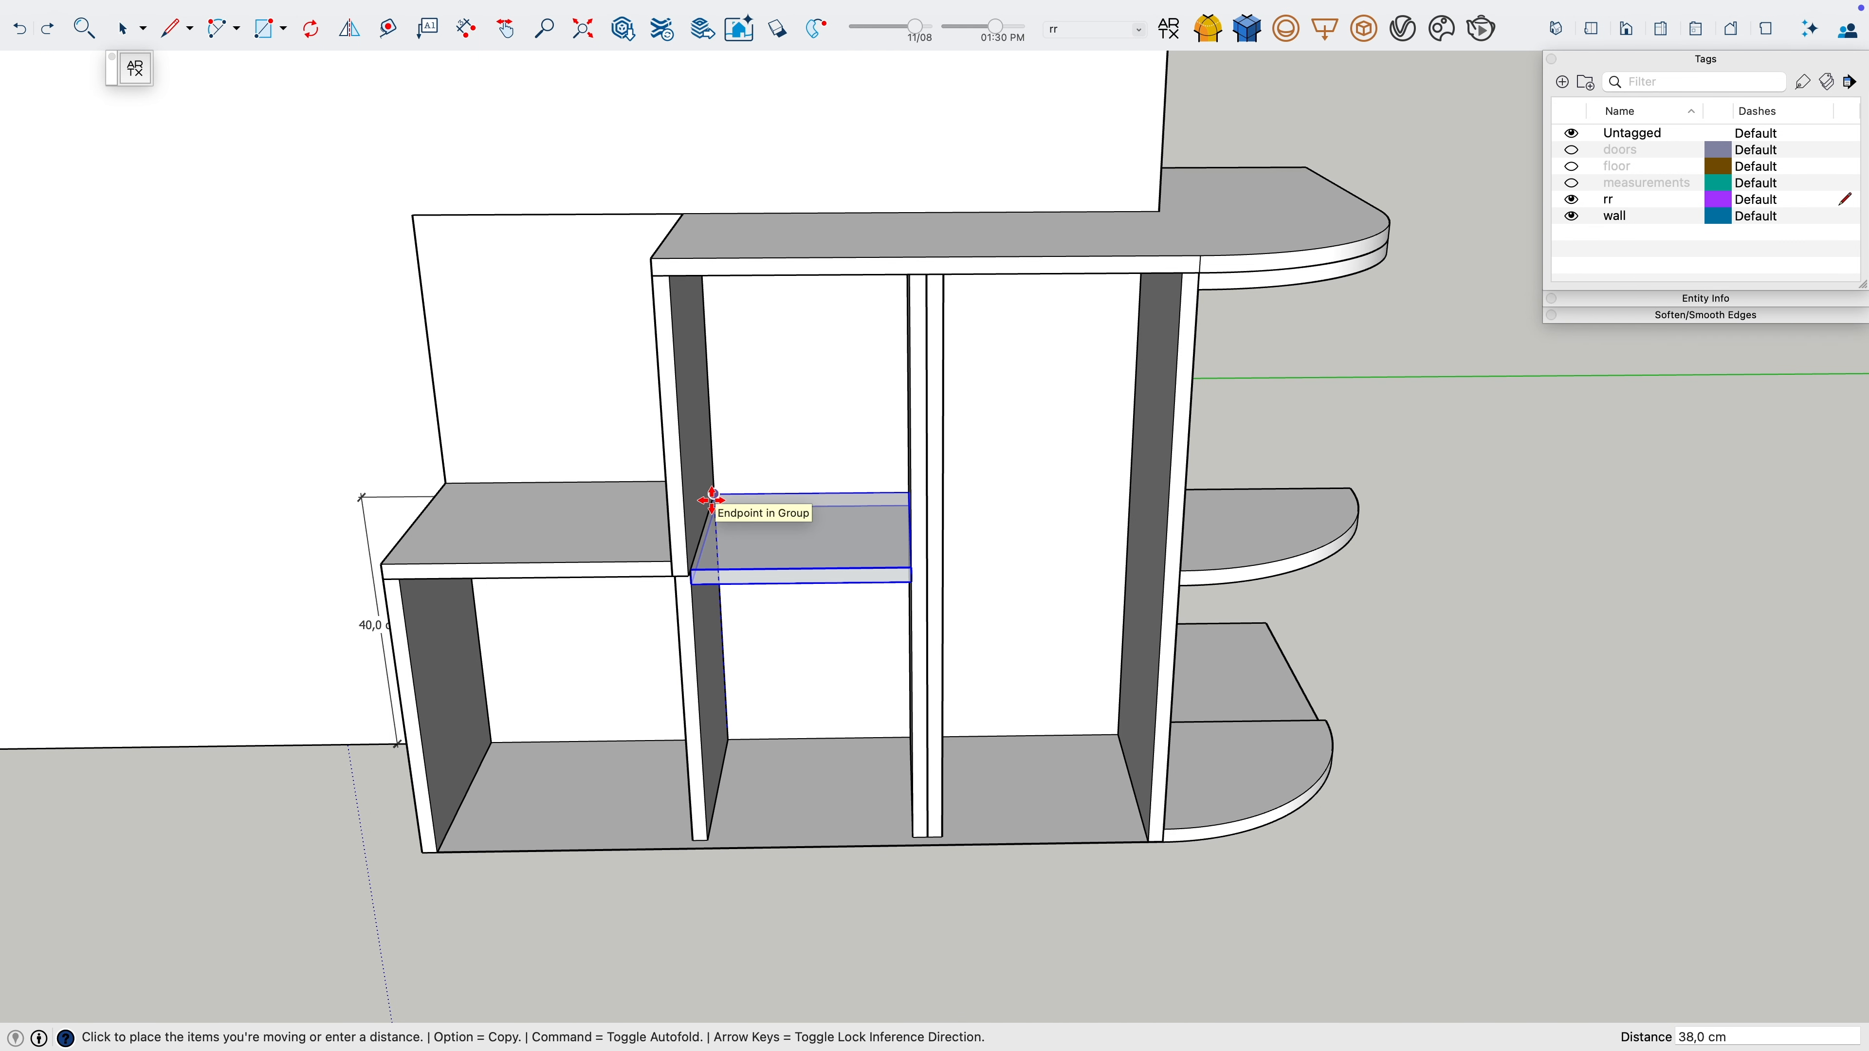
key("alt")
left_click(711, 494)
key("Return")
Copy the raised shelf into the adjacent tall bay at the same height
middle_click_drag(714, 474, 653, 596)
scroll(697, 471, "up", 4)
scroll(651, 611, "down", 3)
left_click(700, 533)
key("alt")
Show the doors tag and trace the side panel face at the open end of the cabinet's short wing
middle_click_drag(1018, 699, 784, 606)
middle_click_drag(1224, 584, 901, 475)
left_click(1571, 149)
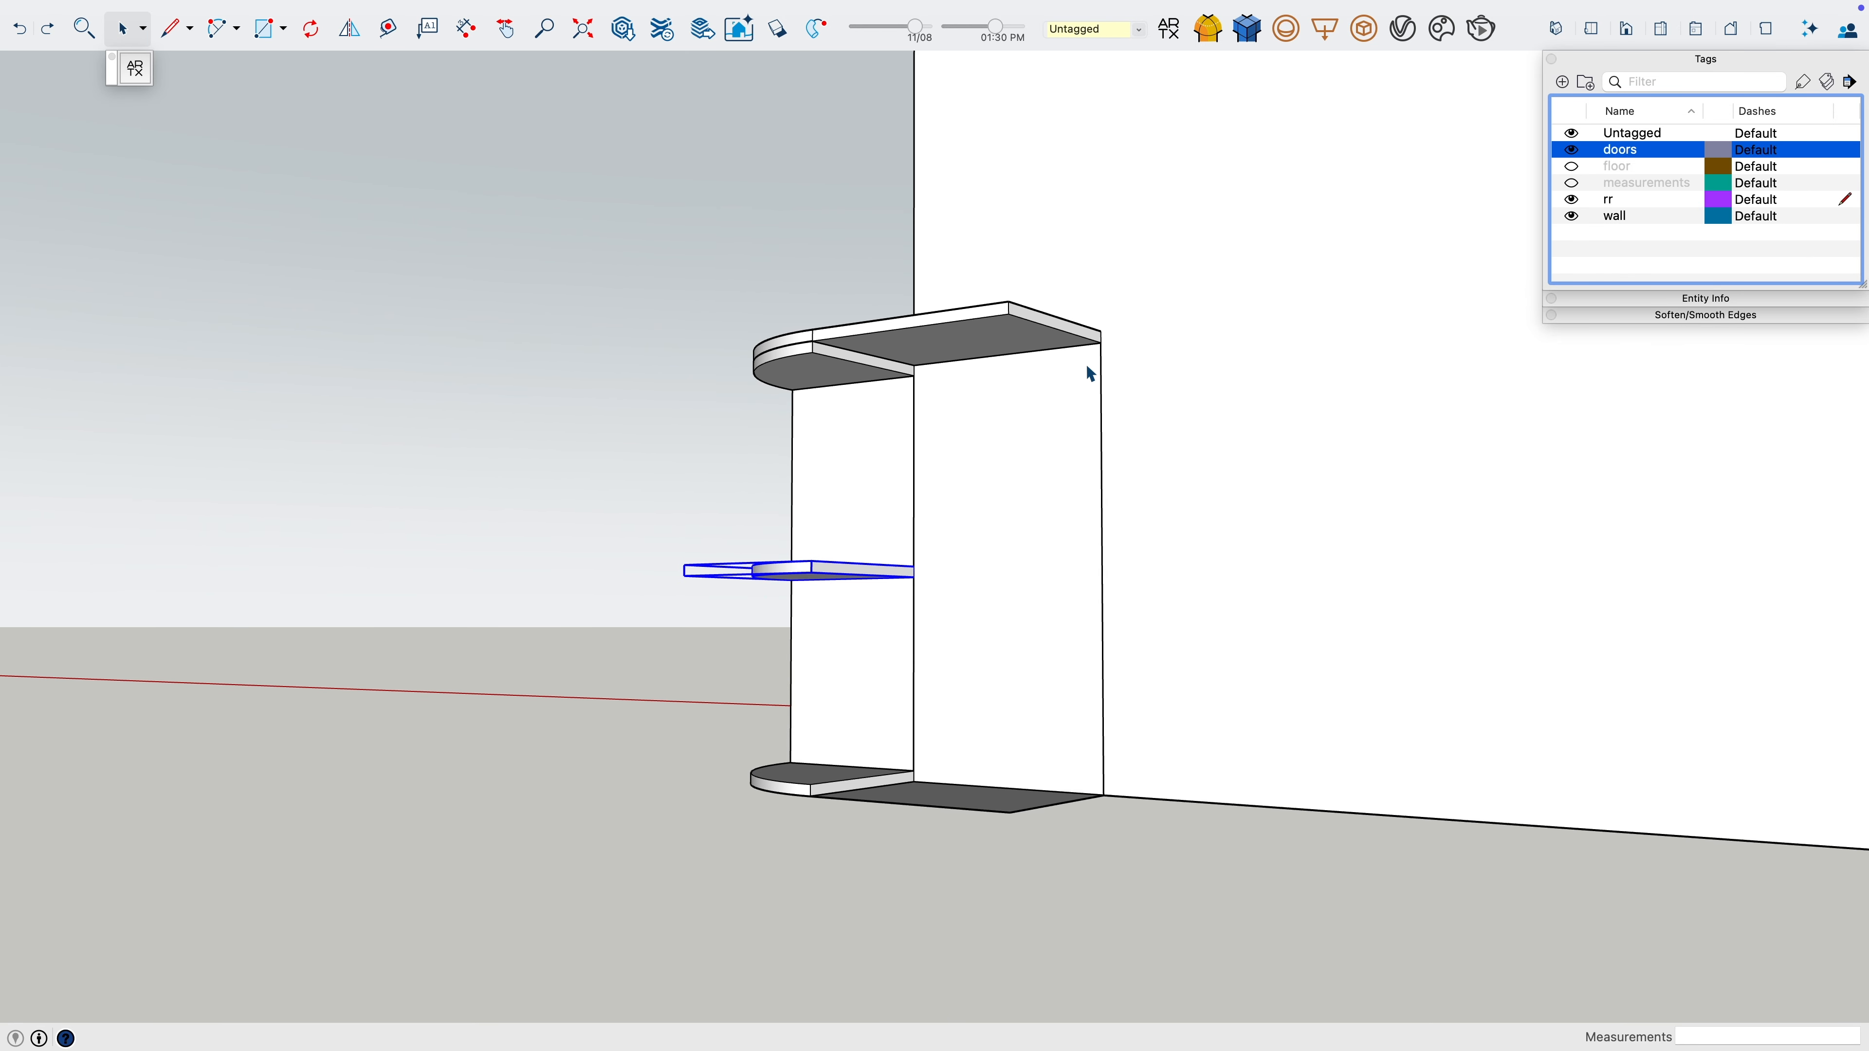
key("r")
key("r")
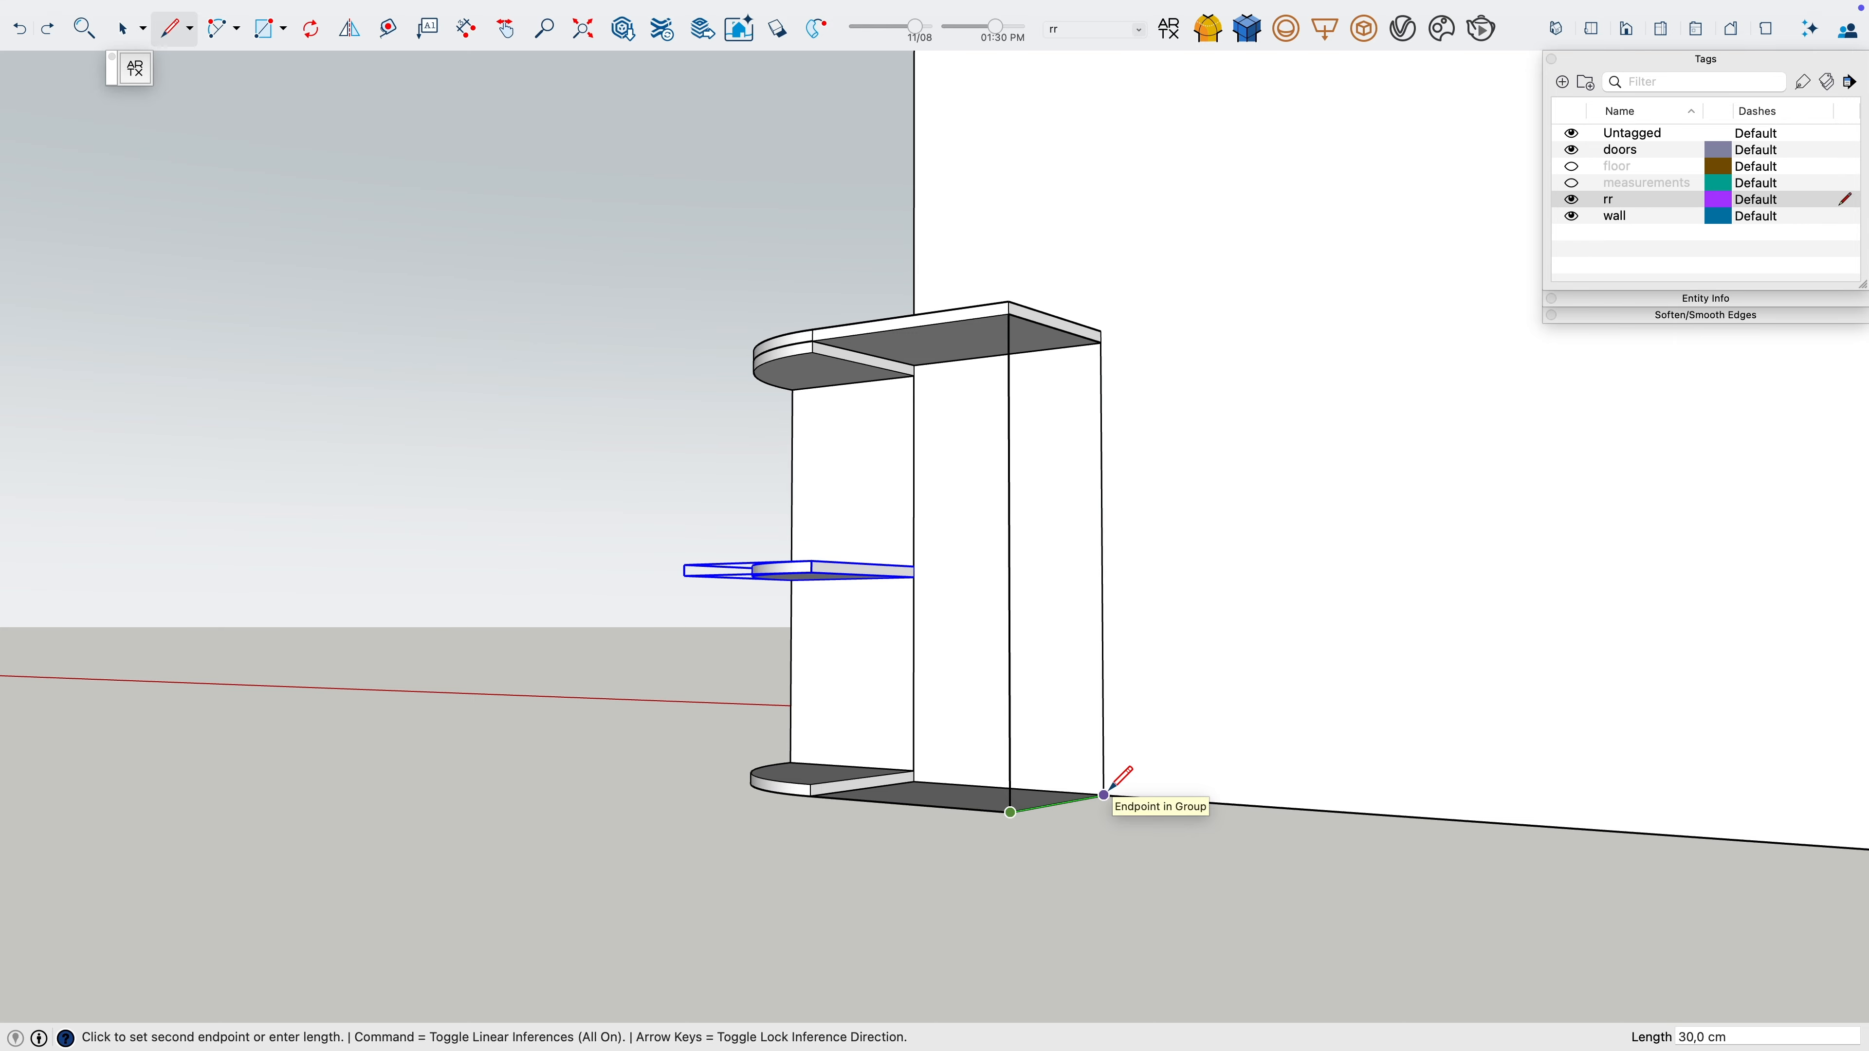
key("space")
left_click(1093, 750)
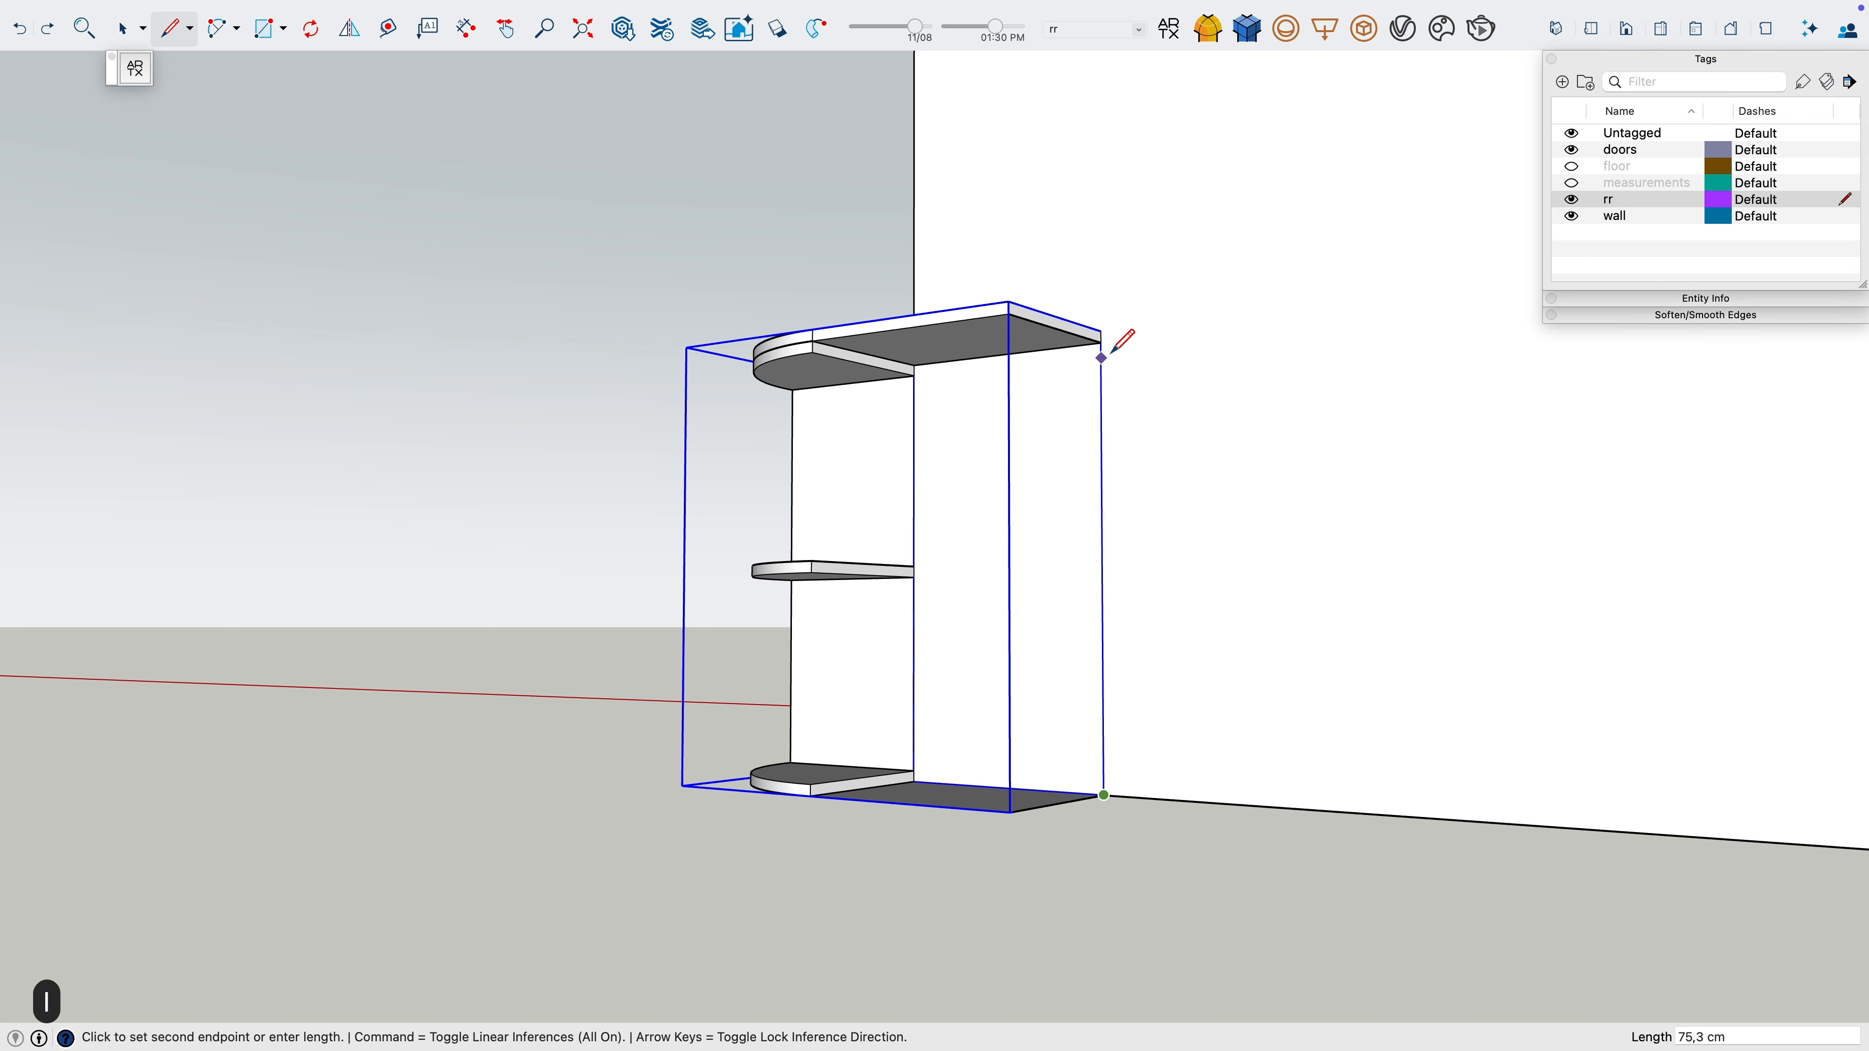
left_click(1101, 343)
Extrude the short wing's end panel 2 cm thick
key("space")
left_click(1055, 451)
key("p")
left_click(1047, 466)
type("2")
key("Return")
Copy the end panel to the opposite side of the short wing's opening, beside the quarter-circle shelves
middle_click_drag(1027, 463, 1383, 534)
key("space")
left_click(1222, 577)
middle_click_drag(1222, 578, 1133, 401)
scroll(1094, 380, "up", 3)
left_click(1142, 386)
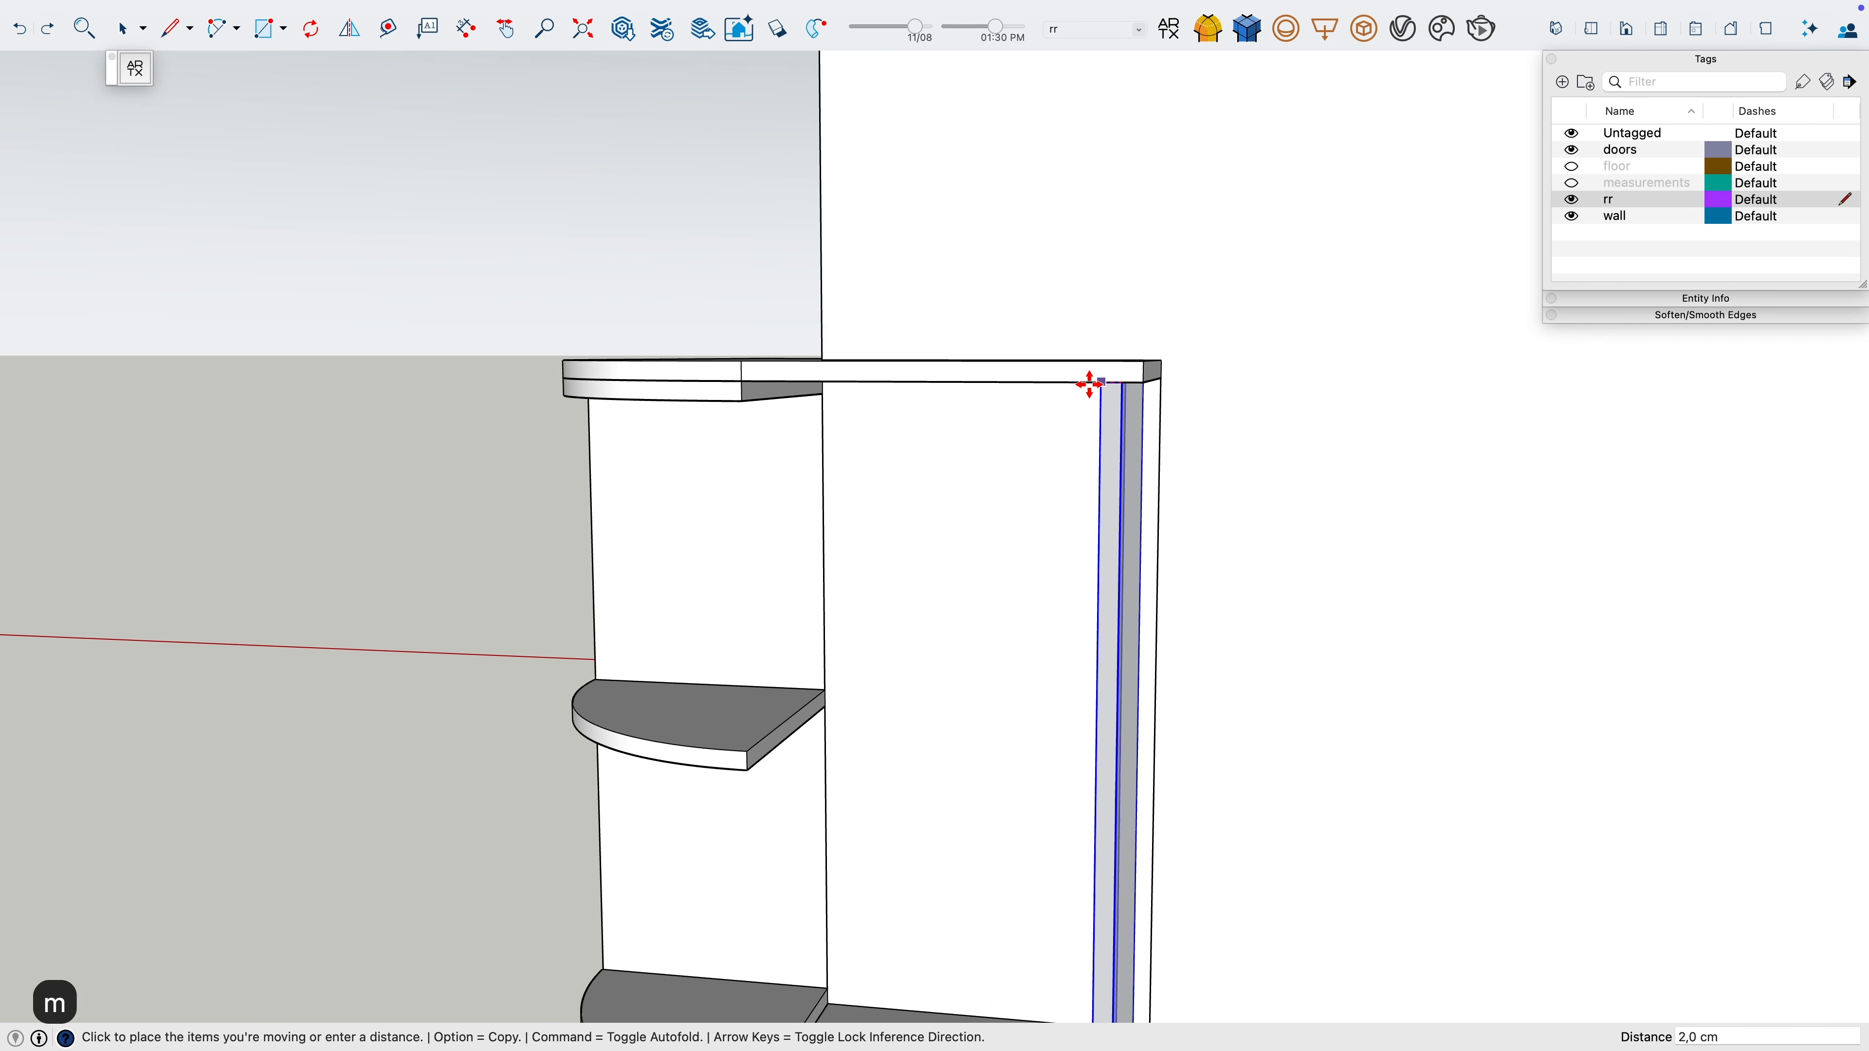
left_click(747, 384)
Open the outer end panel's group and push its front face back to make room for a door
middle_click_drag(747, 384, 1143, 683)
scroll(1016, 796, "up", 5)
scroll(1452, 765, "down", 3)
scroll(1296, 478, "up", 1)
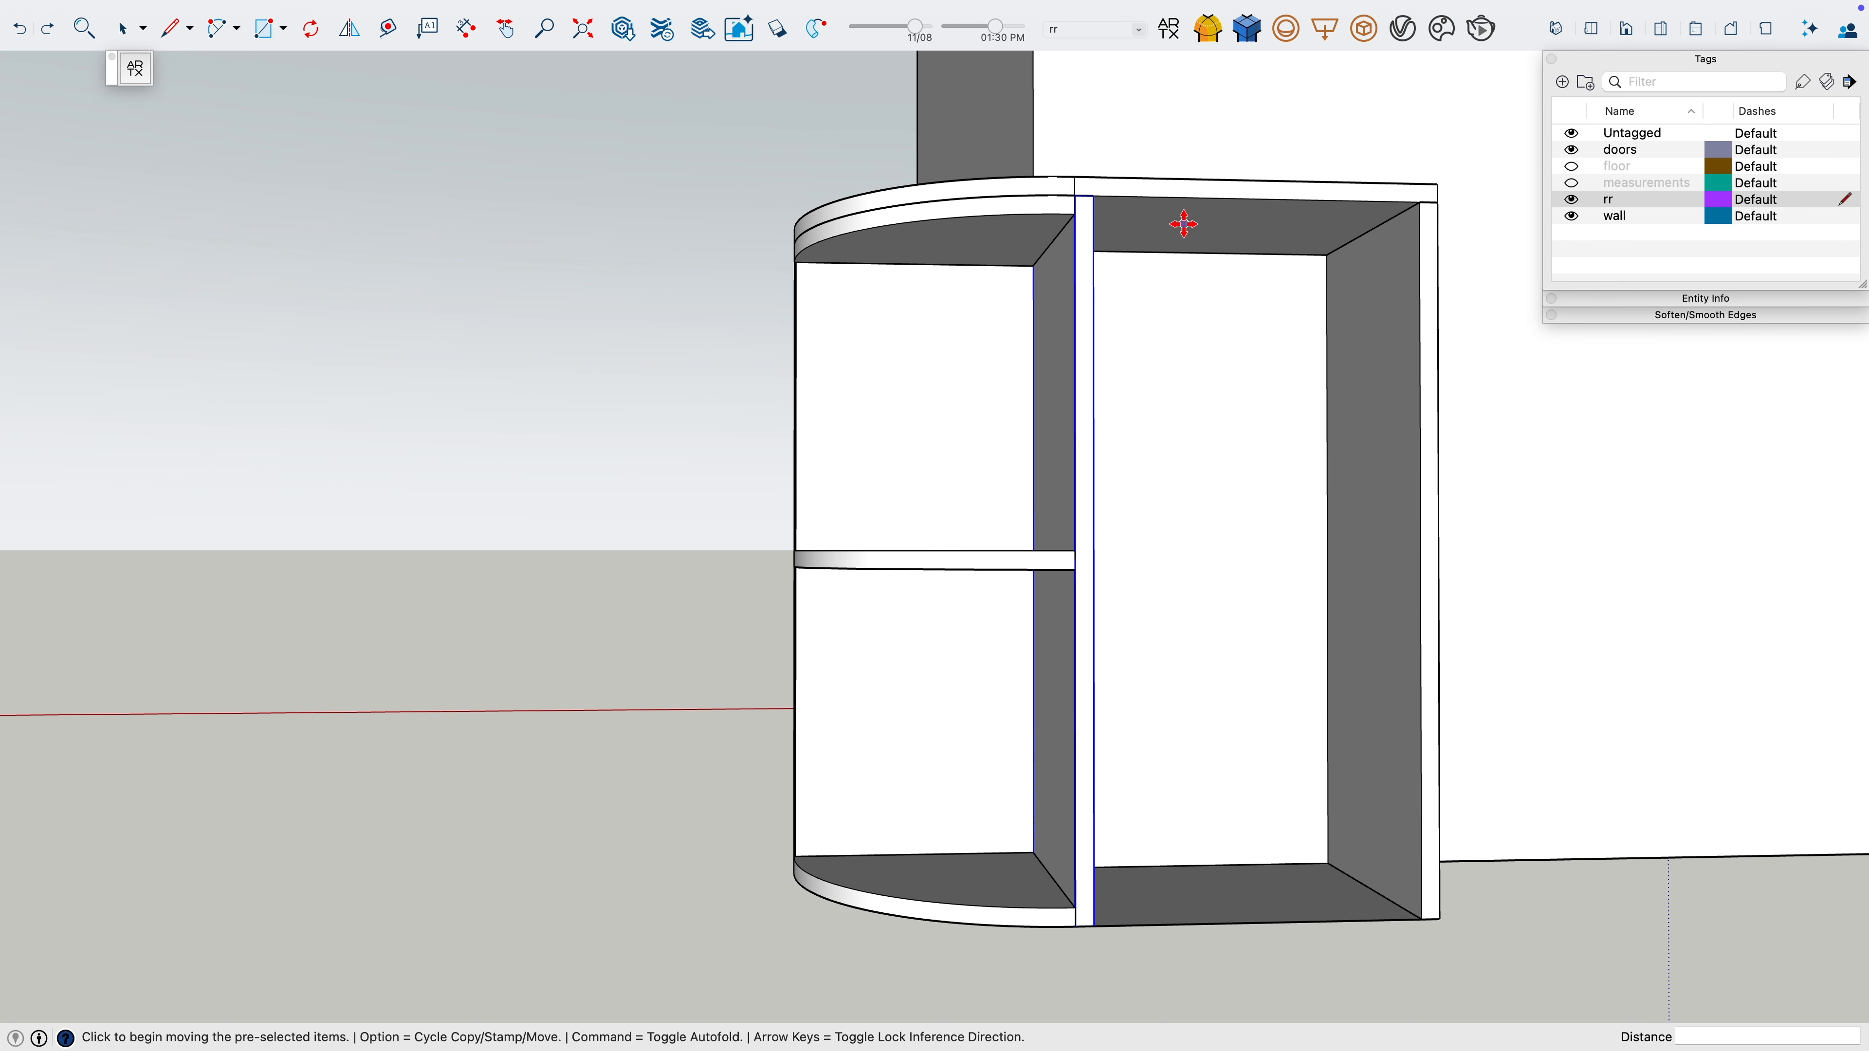
key("space")
middle_click_drag(1318, 255, 1219, 242)
double_click(1285, 194)
left_click(1285, 194)
key("p")
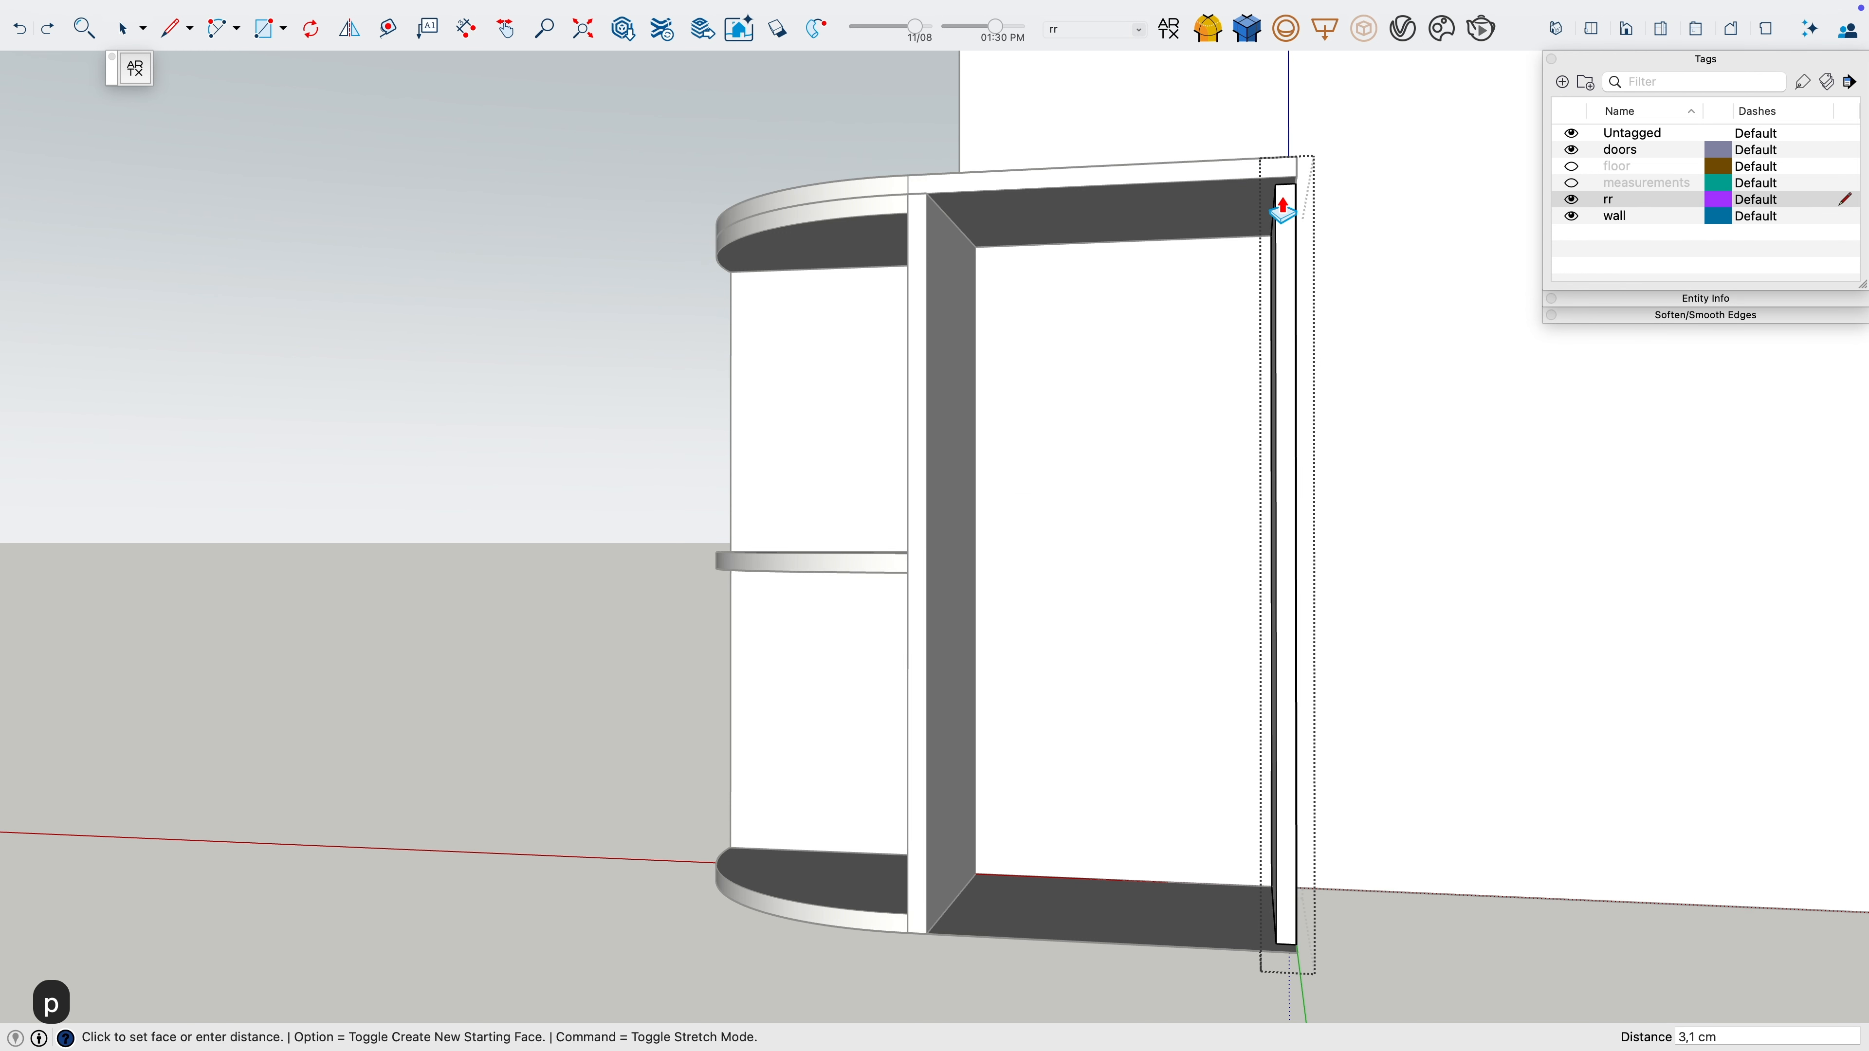
key("space")
middle_click_drag(1279, 421, 1012, 355)
scroll(962, 851, "down", 3)
key("Escape")
Draw a 38 × 78 cm door rectangle across the front of the short wing's opening
scroll(1012, 355, "up", 2)
key("r")
left_click(1012, 351)
scroll(817, 825, "down", 3)
scroll(785, 925, "up", 2)
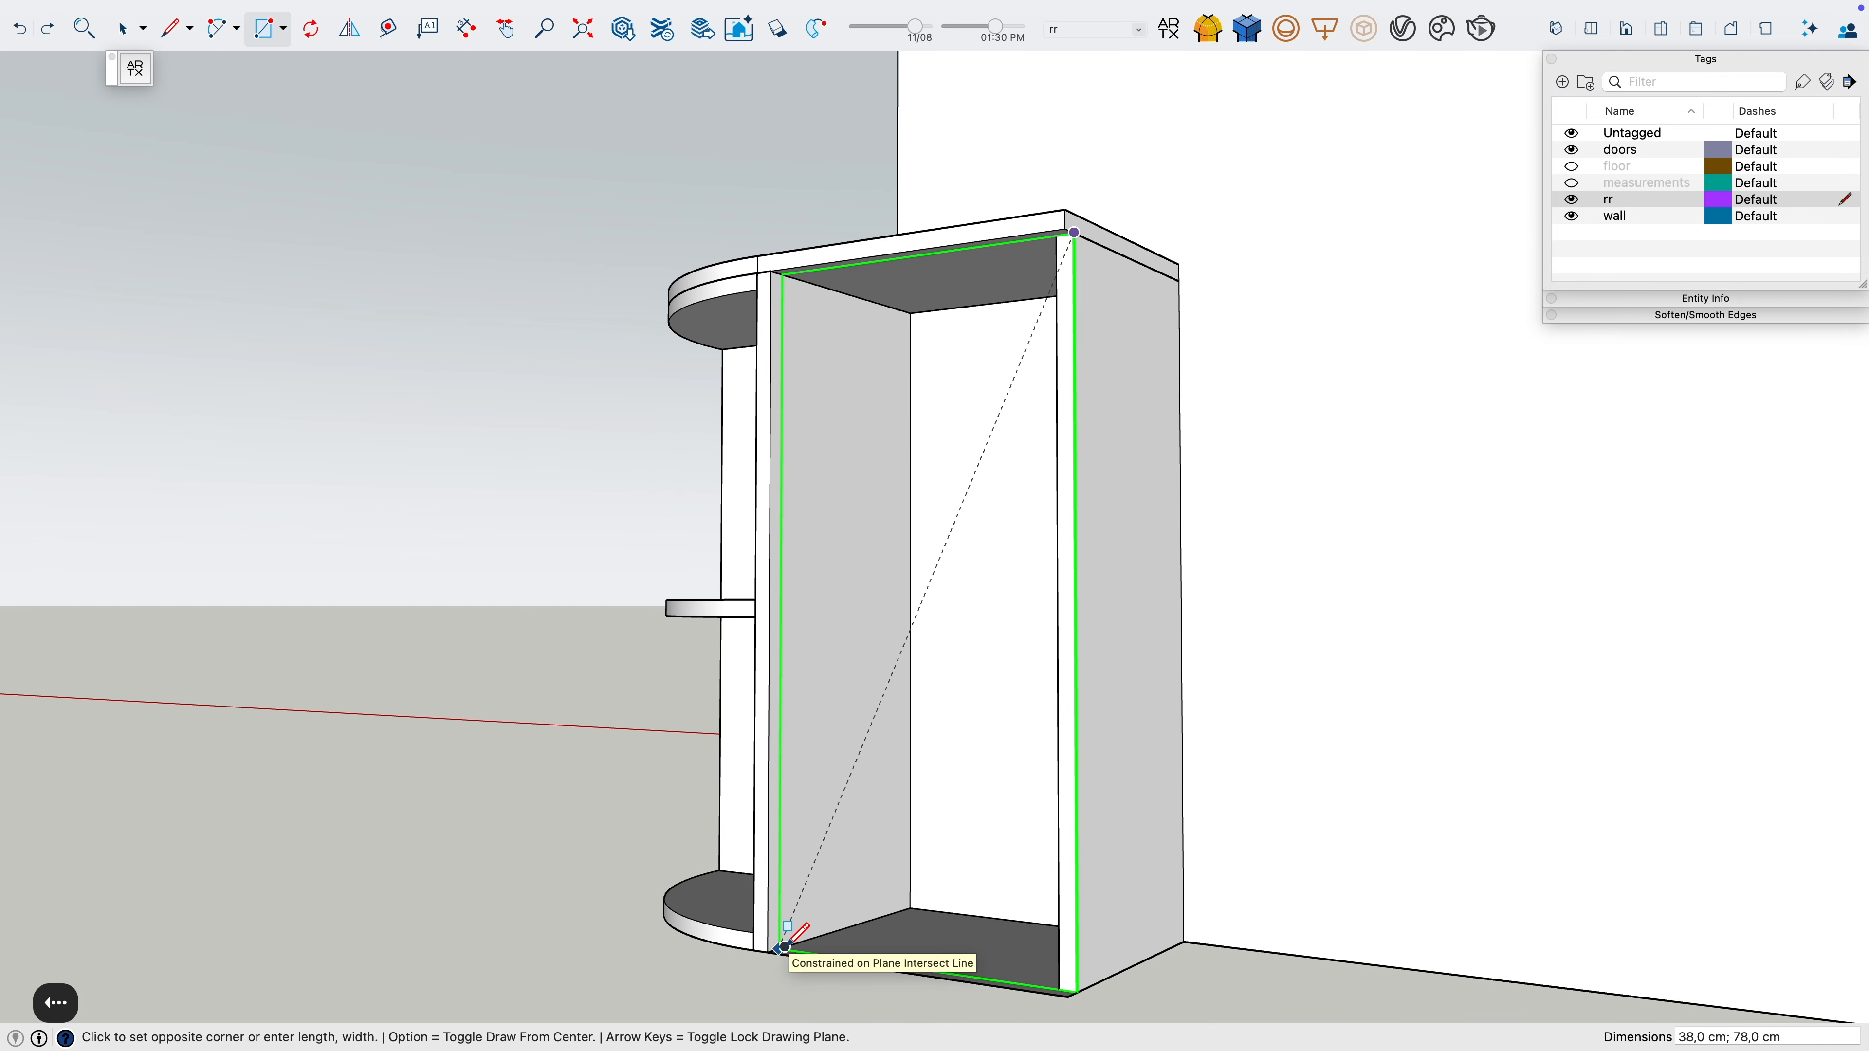
left_click(785, 948)
Extrude the short wing's door 2 cm, group it and assign it to the doors tag
middle_click_drag(875, 793, 818, 813)
type("p2")
key("Return")
key("space")
triple_click(868, 643)
key("super+g")
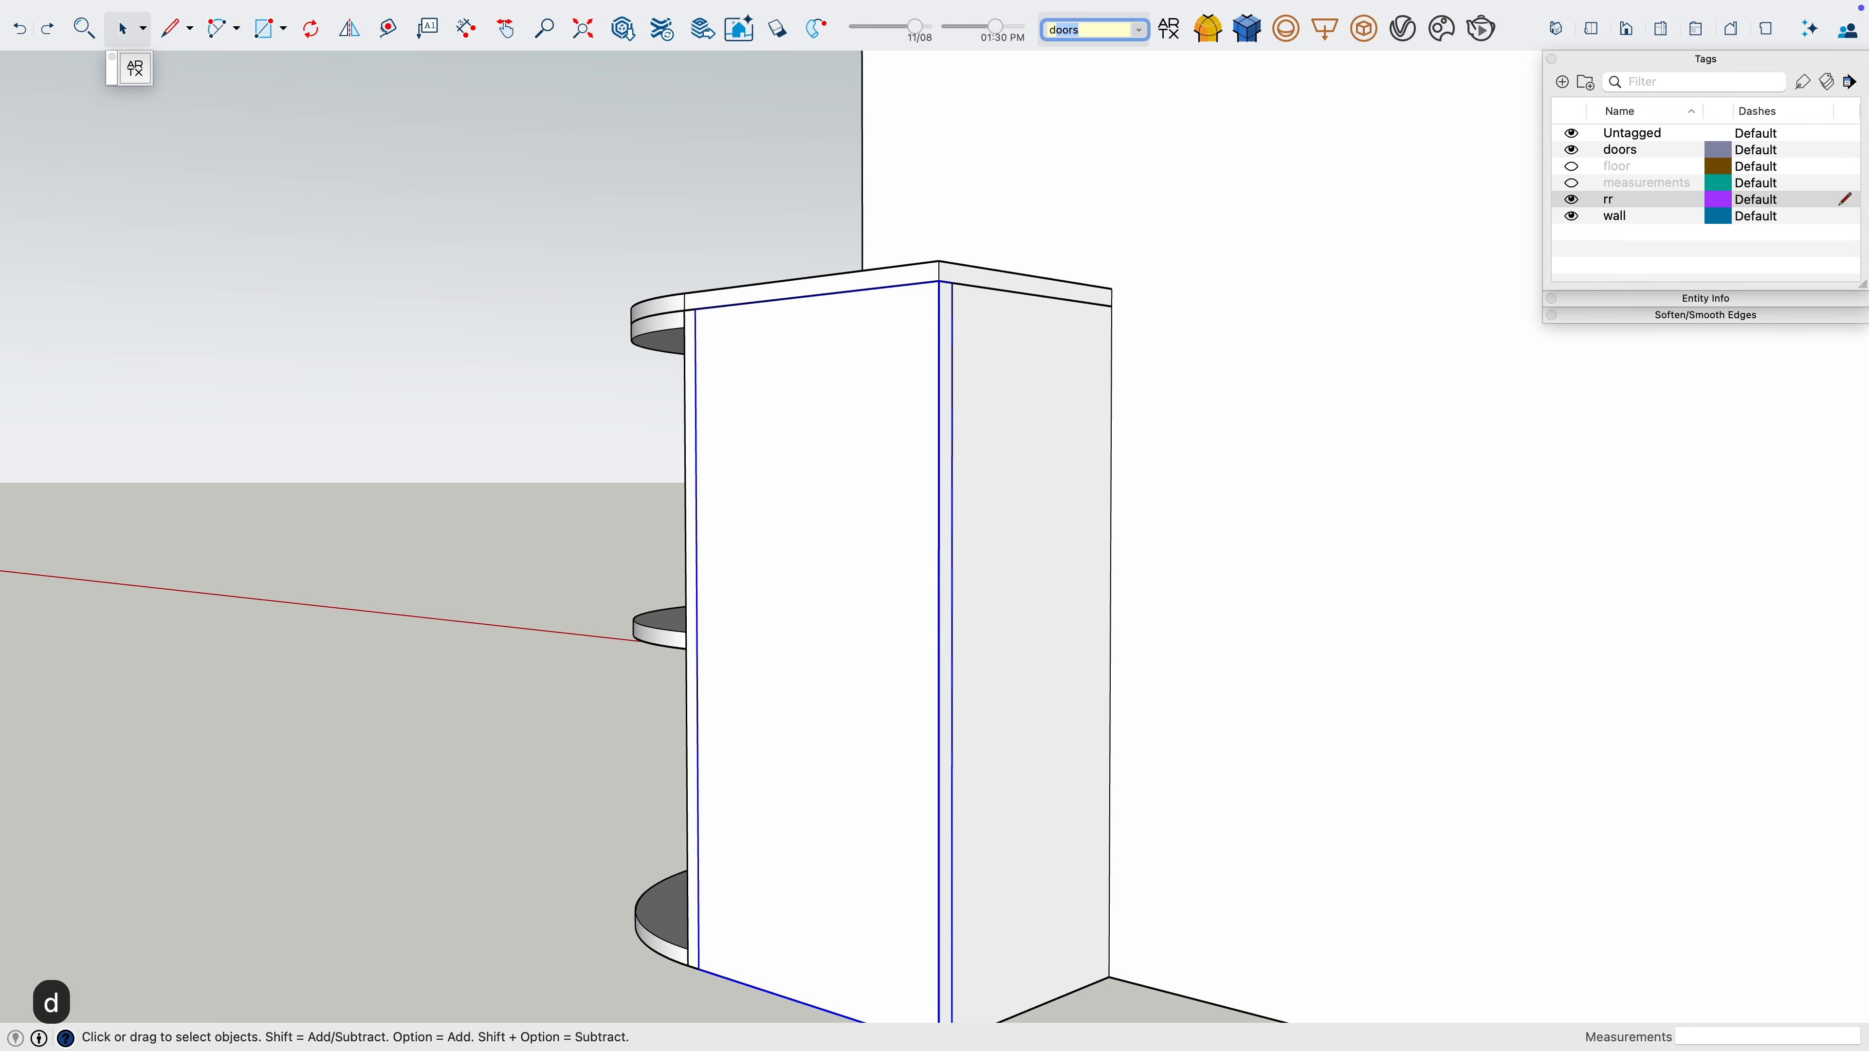
middle_click_drag(660, 477, 846, 501)
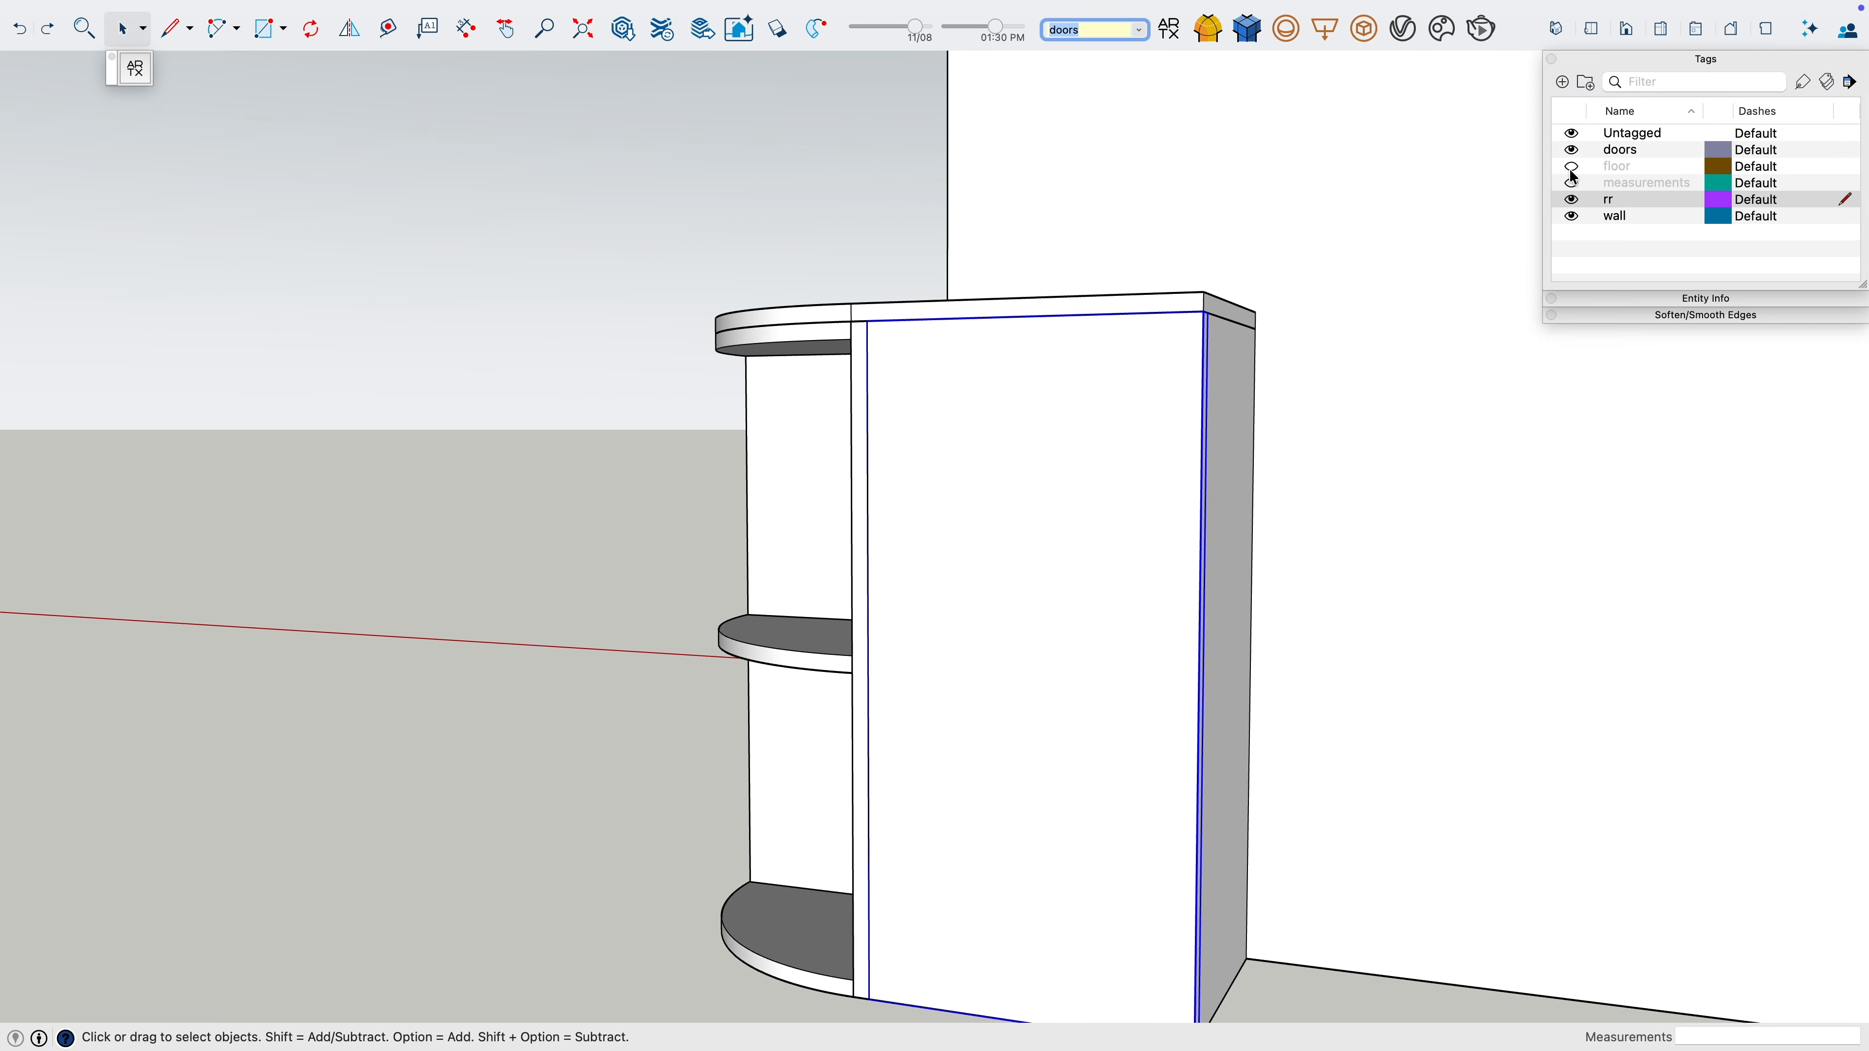
Hide the doors tag and delete the stray rr tag
left_click(1573, 150)
right_click(1606, 201)
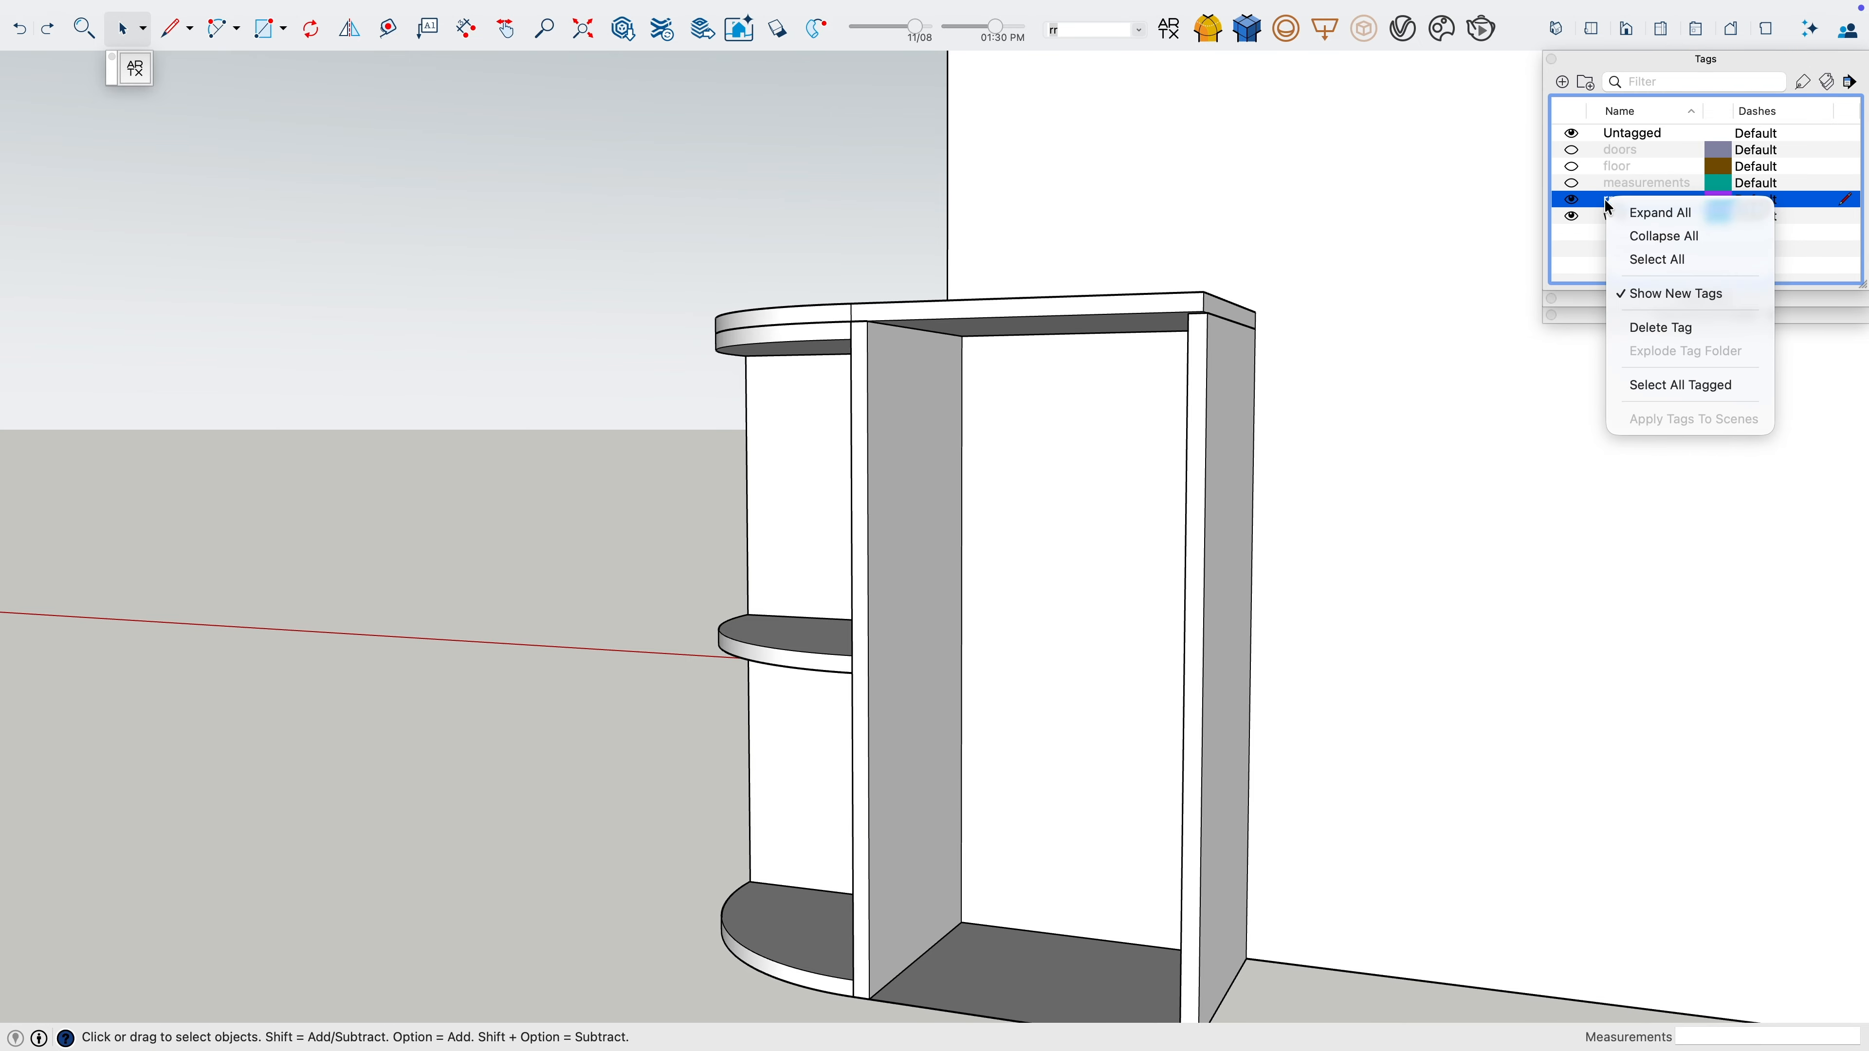
left_click(1009, 417)
Copy a shelf from the tall bays into the short wing's opening, level with the middle quarter-circle shelf
middle_click_drag(1248, 518, 1034, 587)
key("m")
left_click(991, 576)
middle_click_drag(1332, 570, 979, 596)
key("alt")
middle_click_drag(1295, 609, 1042, 656)
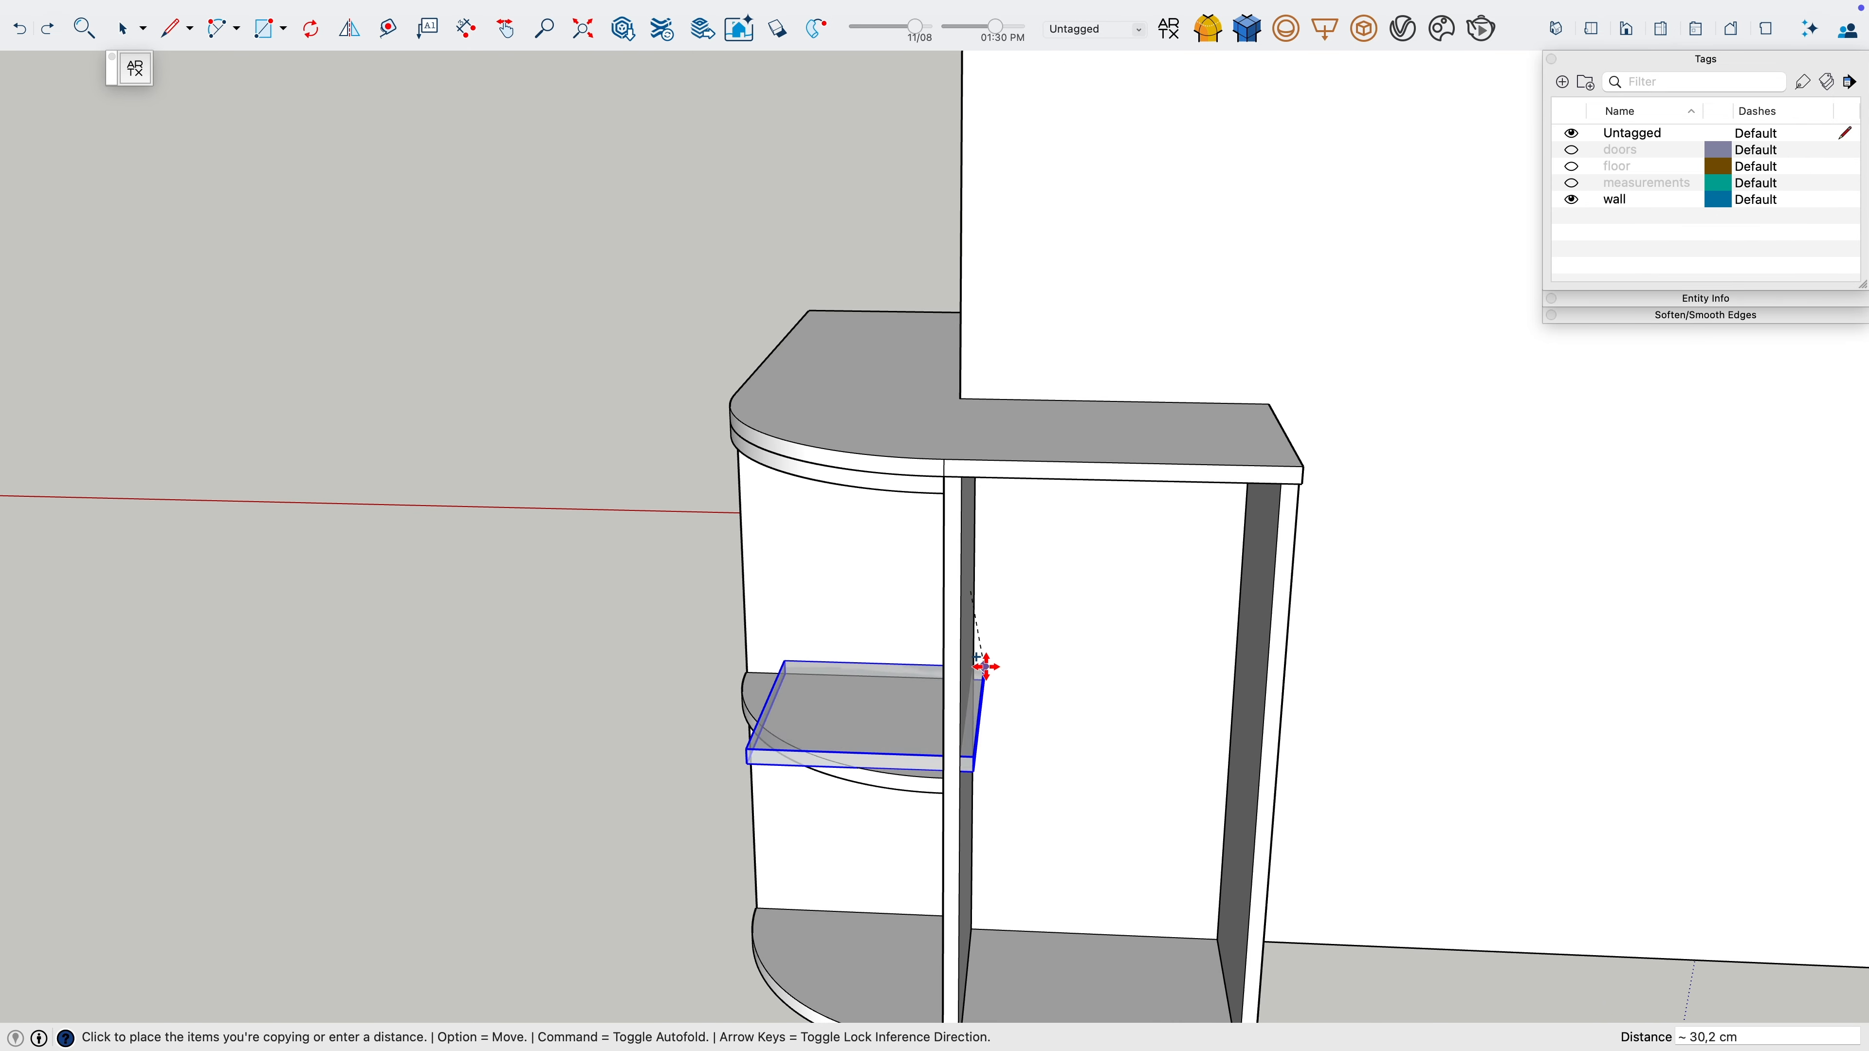
middle_click_drag(1134, 587, 1339, 539)
middle_click_drag(1353, 602, 1146, 662)
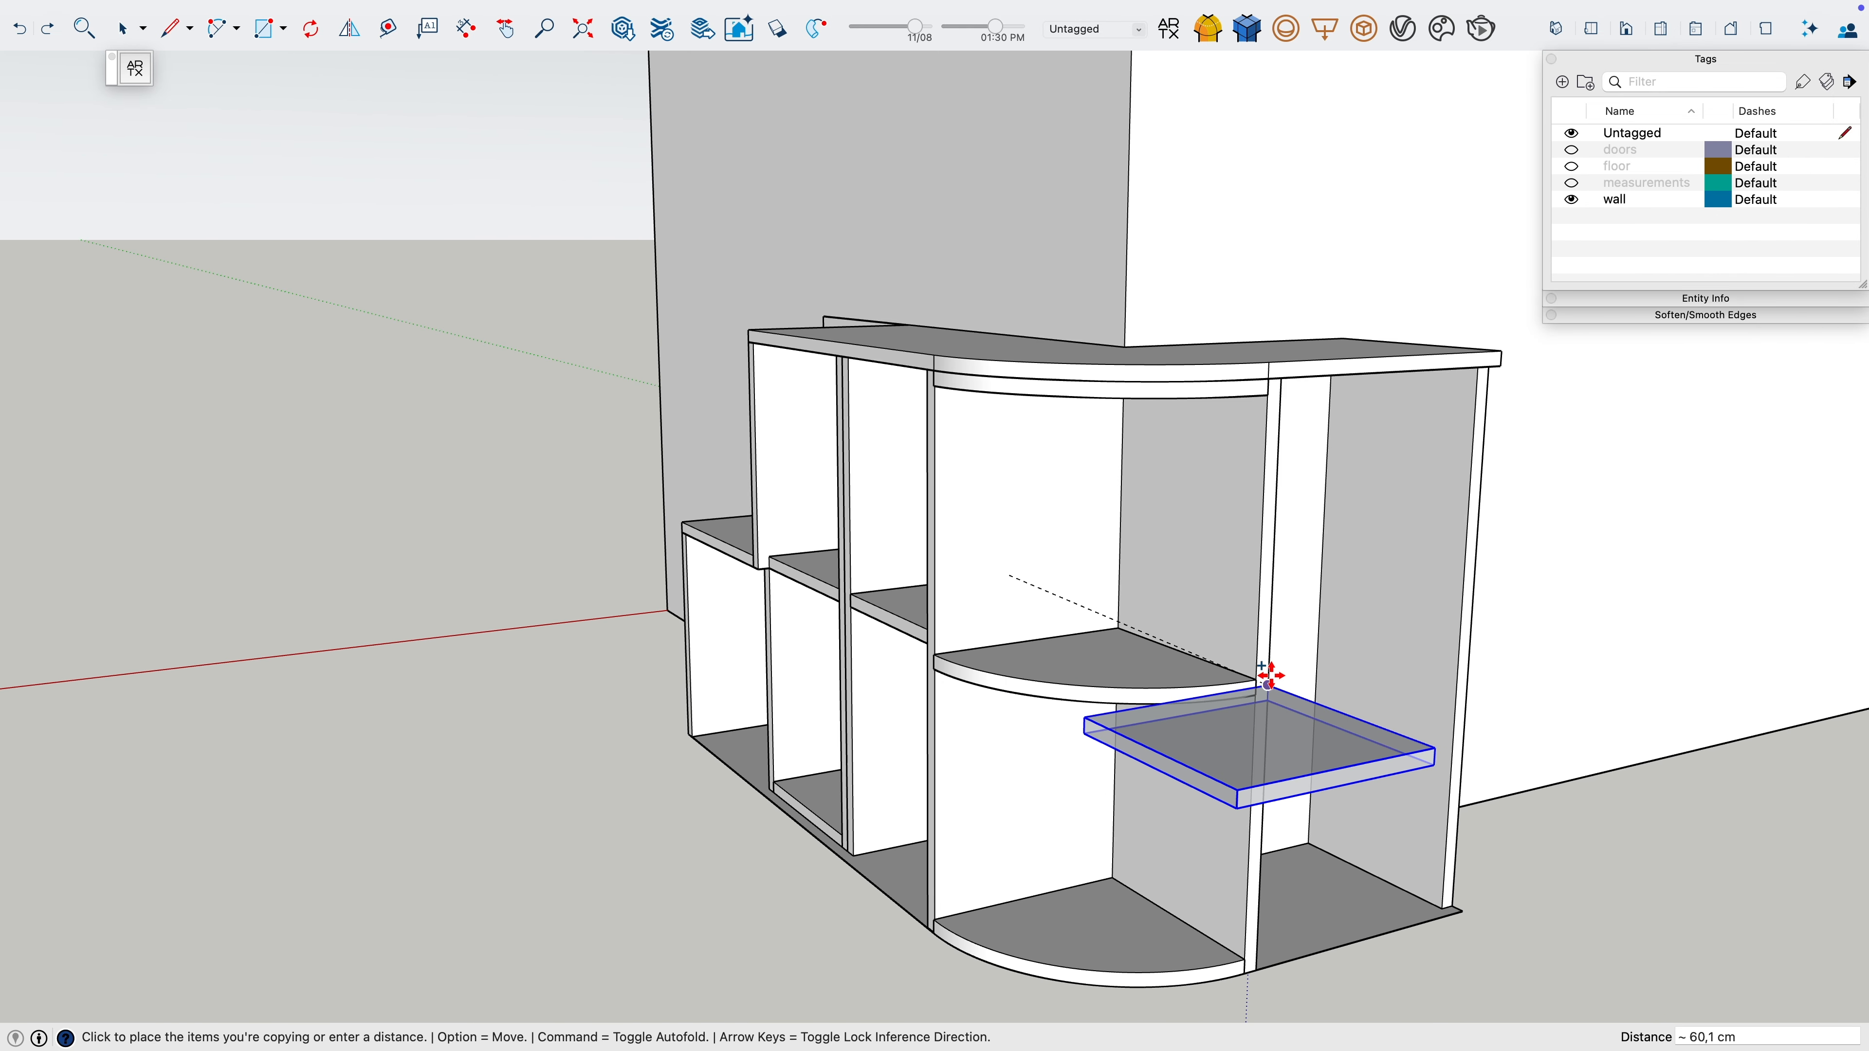
key("Left")
middle_click_drag(1264, 649, 885, 759)
key("alt")
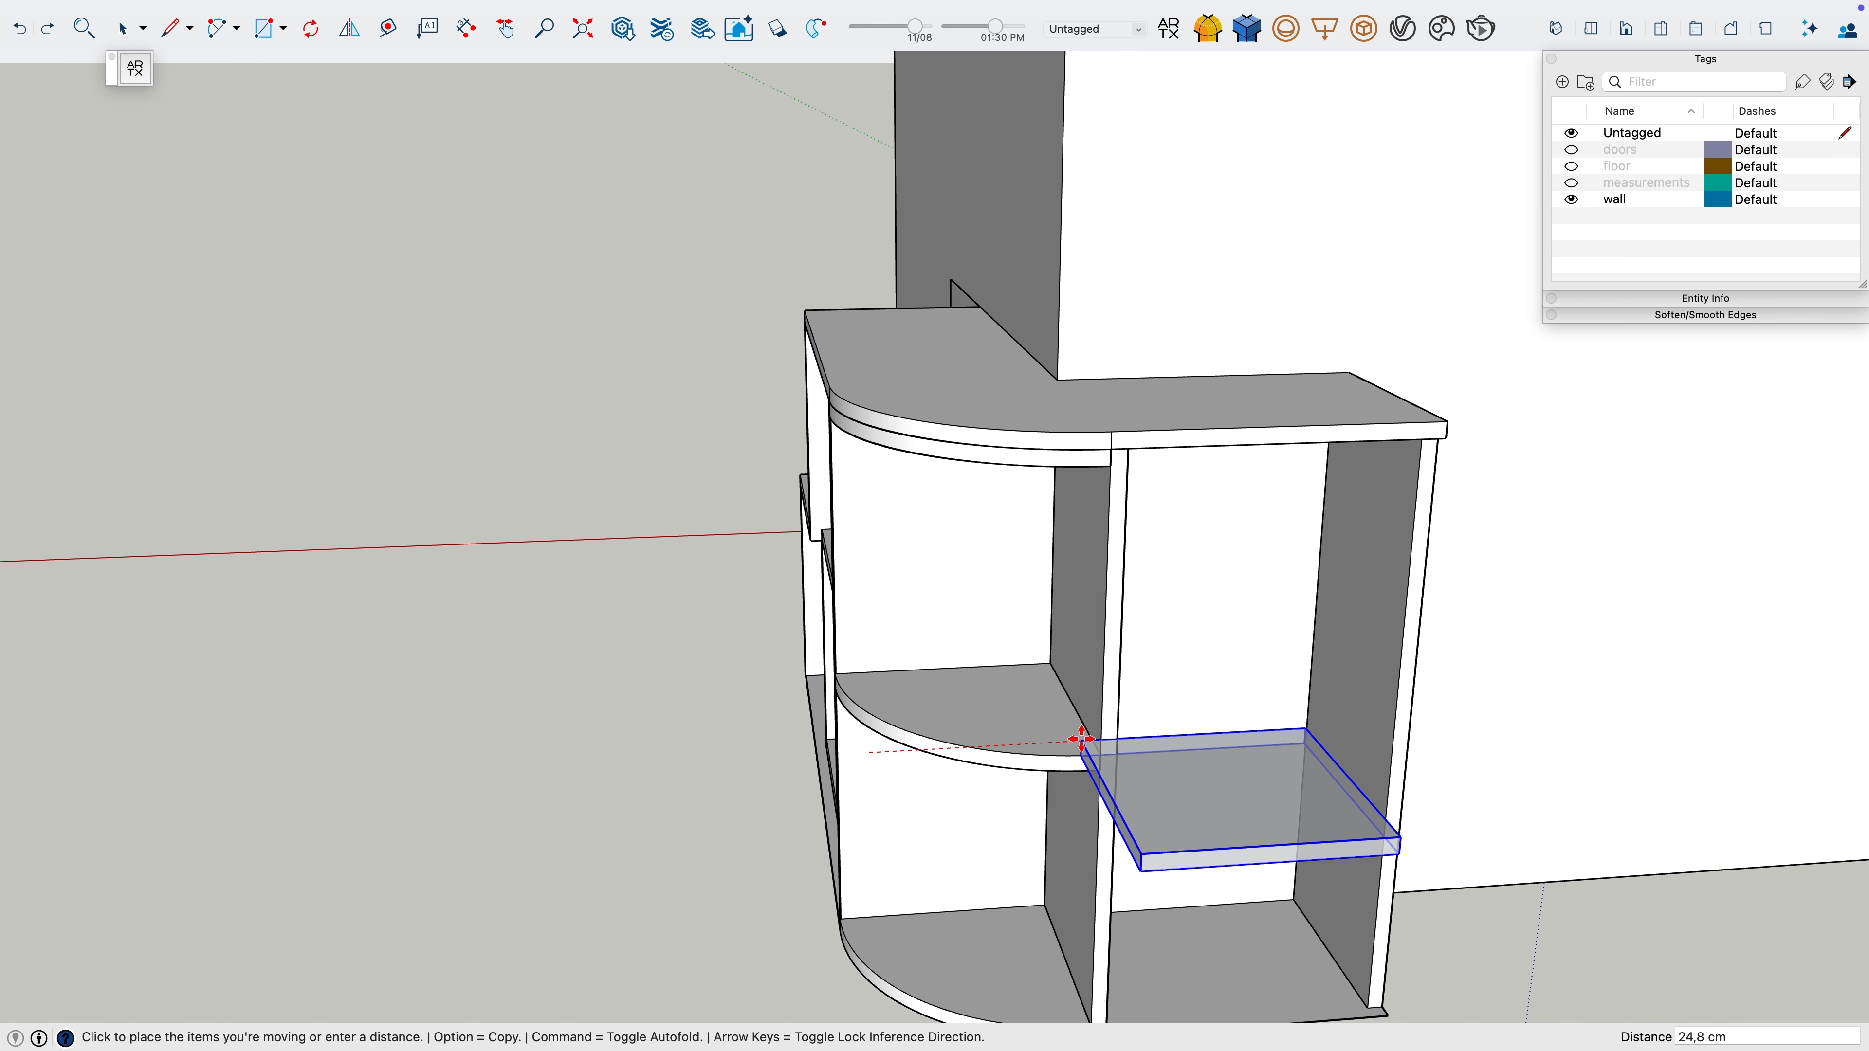
middle_click_drag(1142, 731, 872, 773)
left_click(902, 765)
Open the copied shelf's group and extend its side face to the outer end panel
middle_click_drag(964, 668, 1251, 666)
key("space")
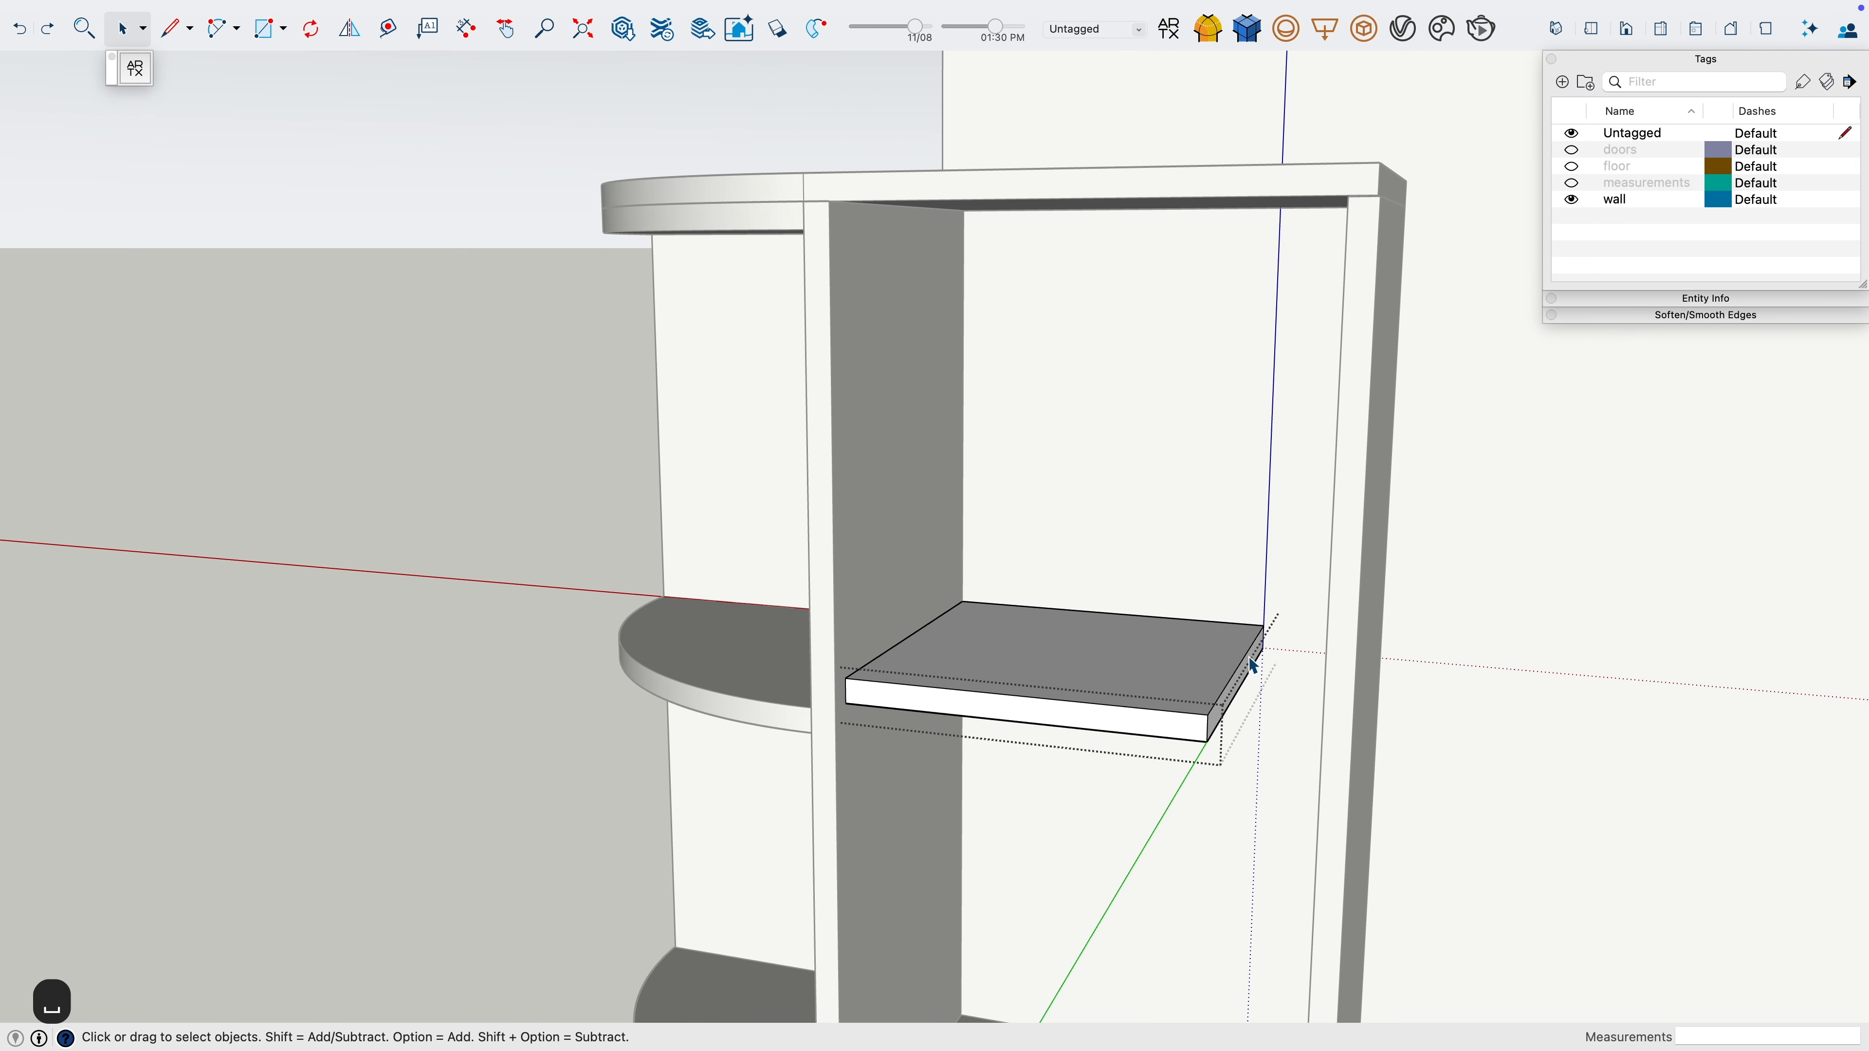
left_click(1328, 636)
key("space")
key("Escape")
Show the doors tag, hide the wall tag and display back edges to inspect the cabinet from behind
scroll(1197, 740, "down", 3)
left_click(1108, 731)
middle_click_drag(1110, 733, 993, 589)
left_click(1572, 150)
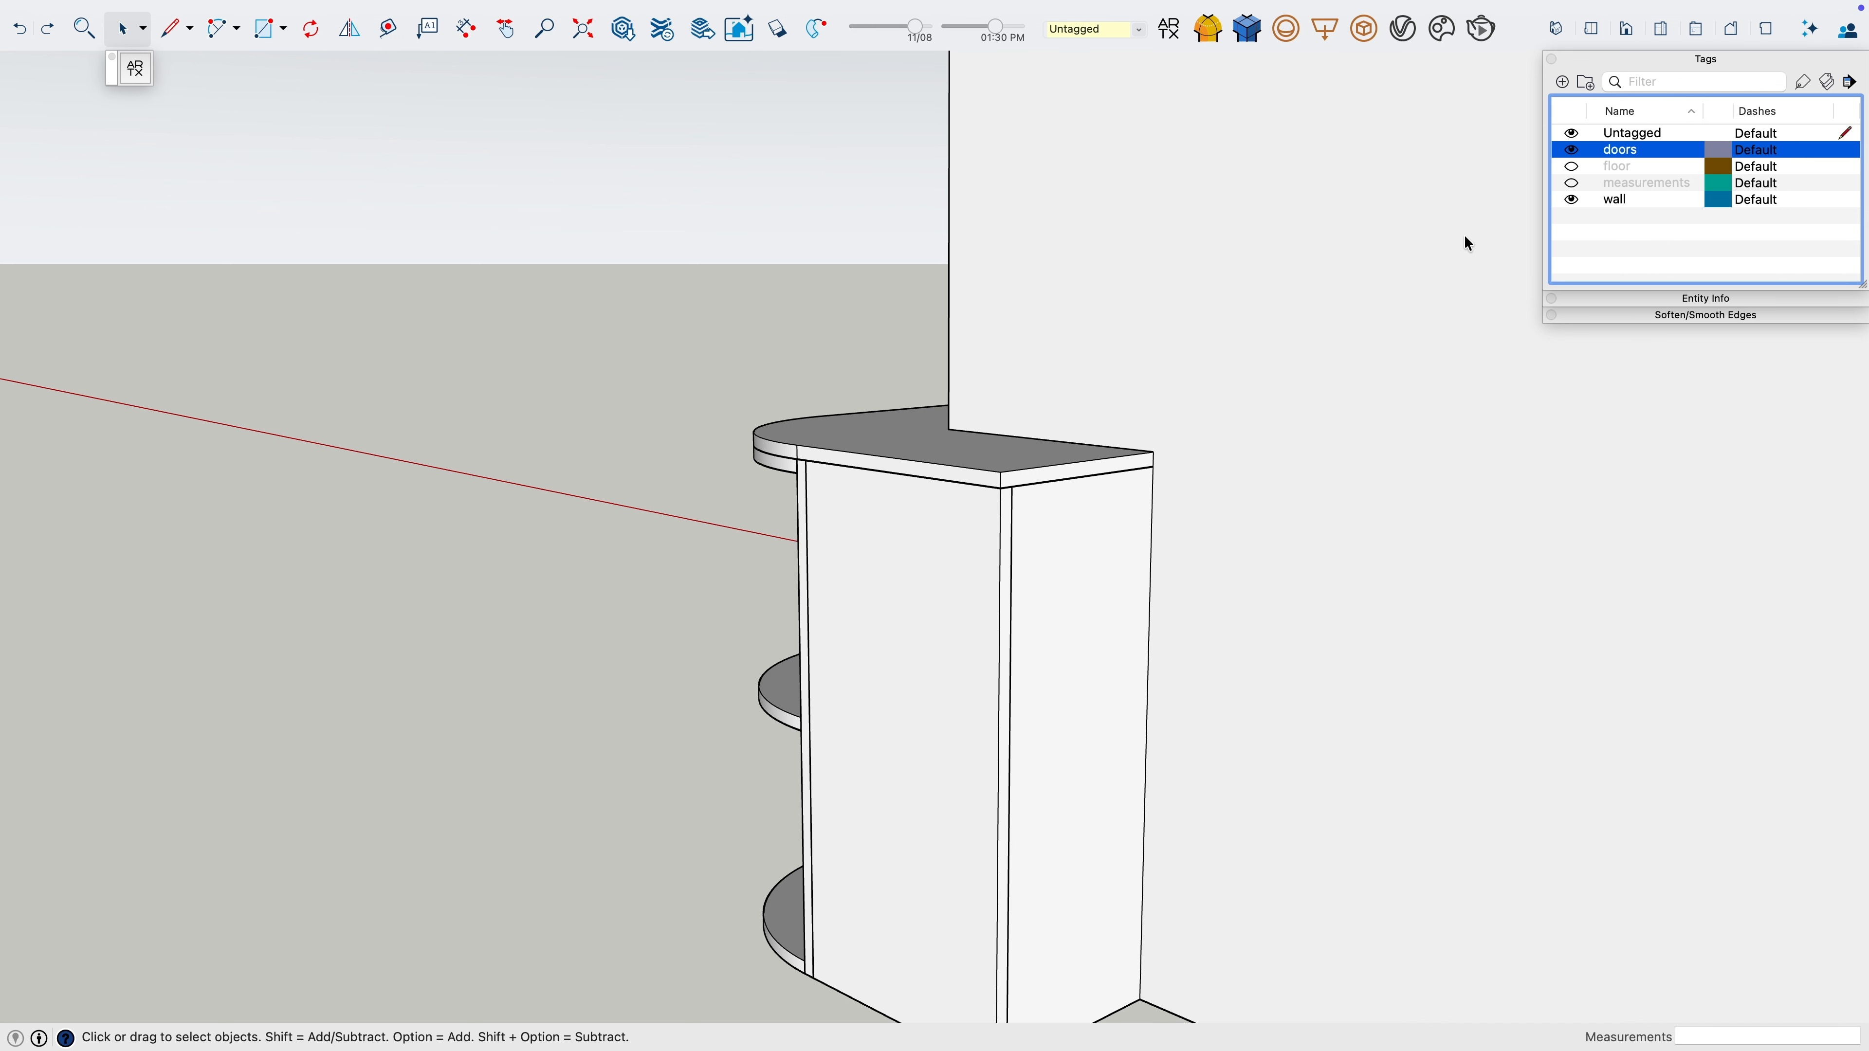
key("k")
middle_click_drag(929, 768, 1214, 803)
left_click(1582, 198)
middle_click_drag(1339, 664, 1604, 781)
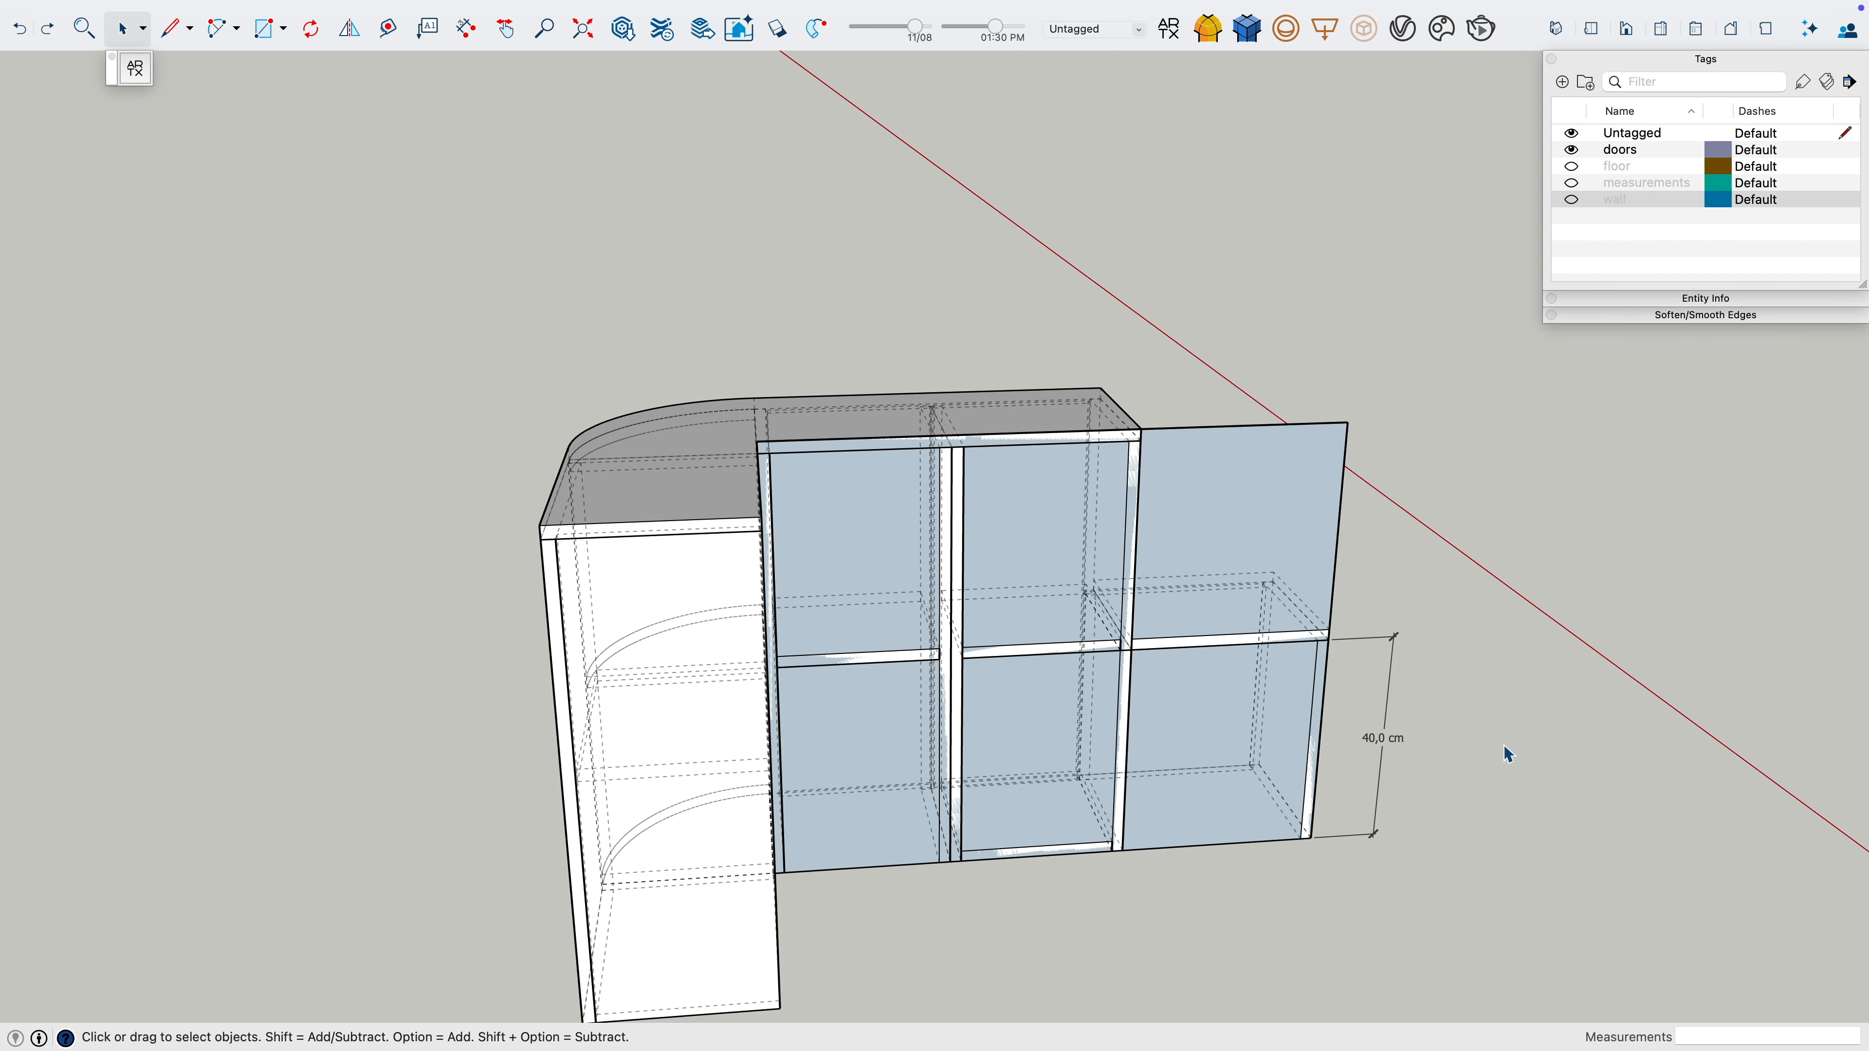
Turn off back edges and delete the leftover vertical back faces inside the cabinet's group
key("k")
middle_click_drag(1507, 601, 905, 643)
middle_click_drag(1045, 646, 1222, 510)
key("BackSpace")
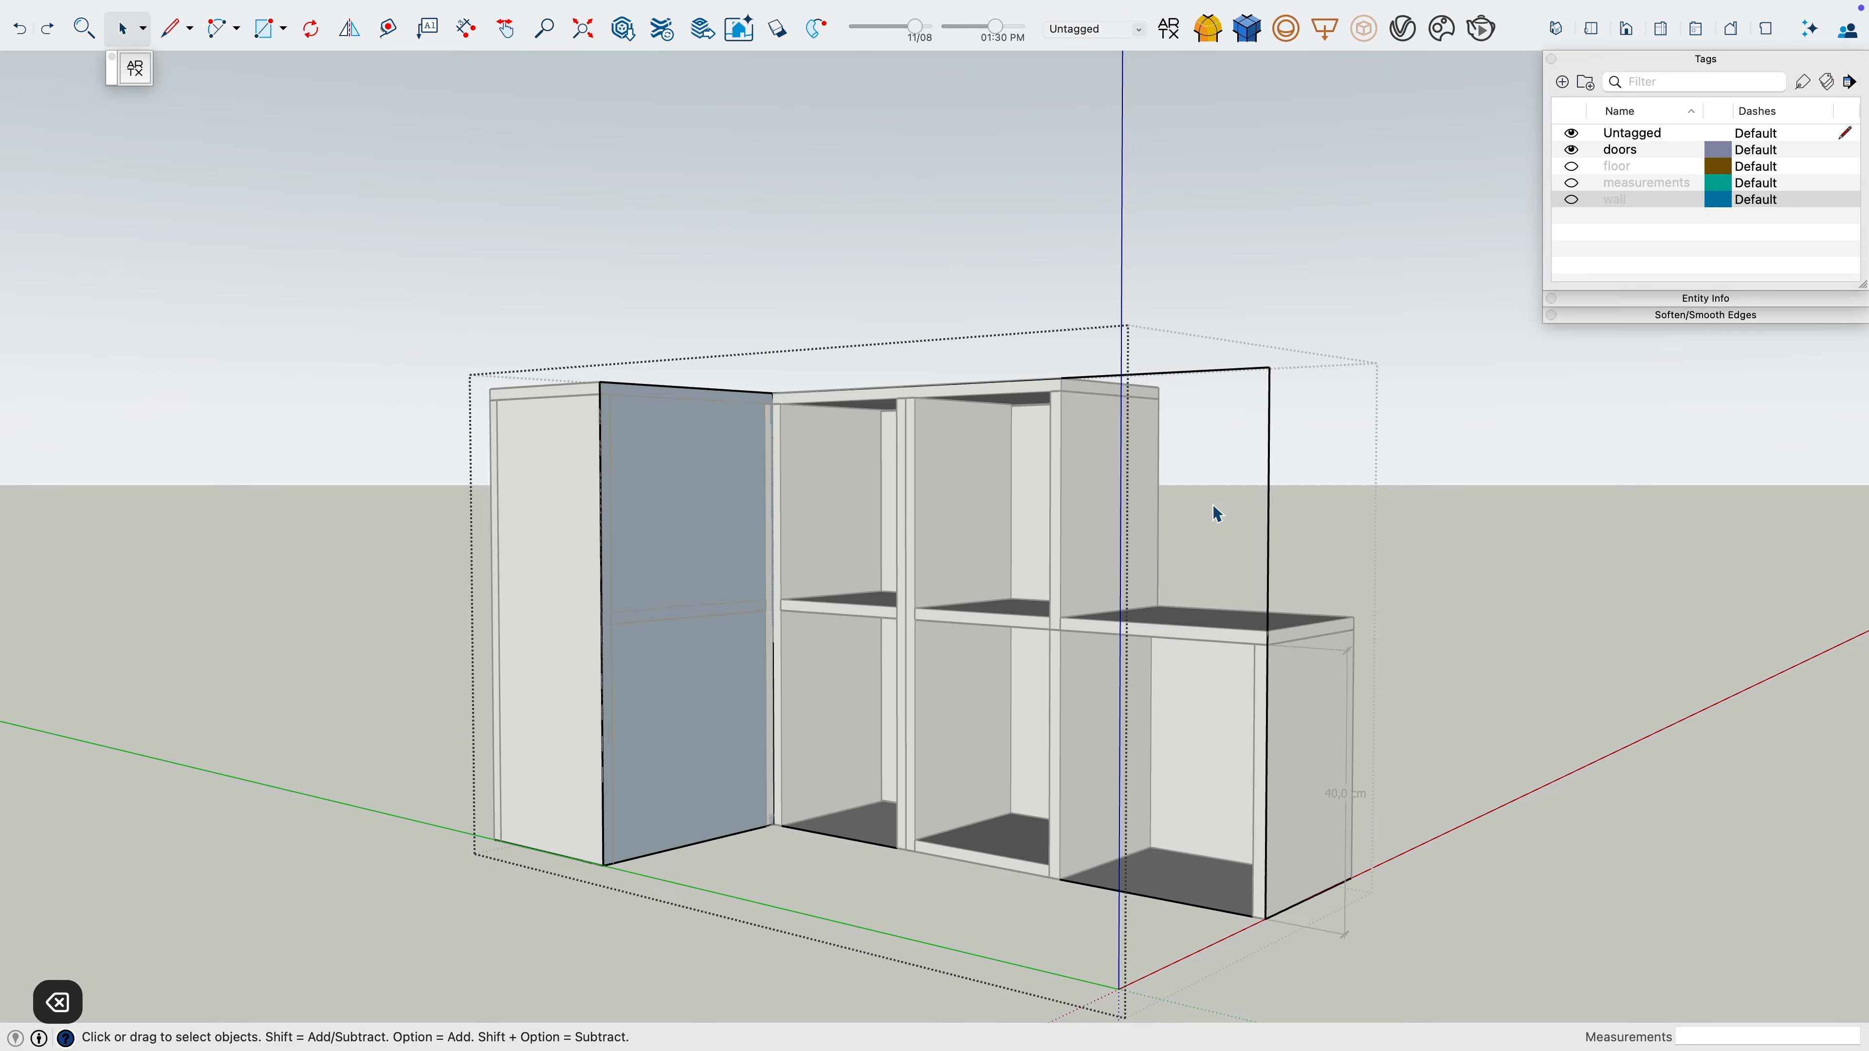
key("BackSpace")
Open the cabinet's group and delete the leftover bottom face under the lower bays
middle_click_drag(700, 522, 1170, 753)
scroll(1104, 755, "up", 4)
double_click(1087, 758)
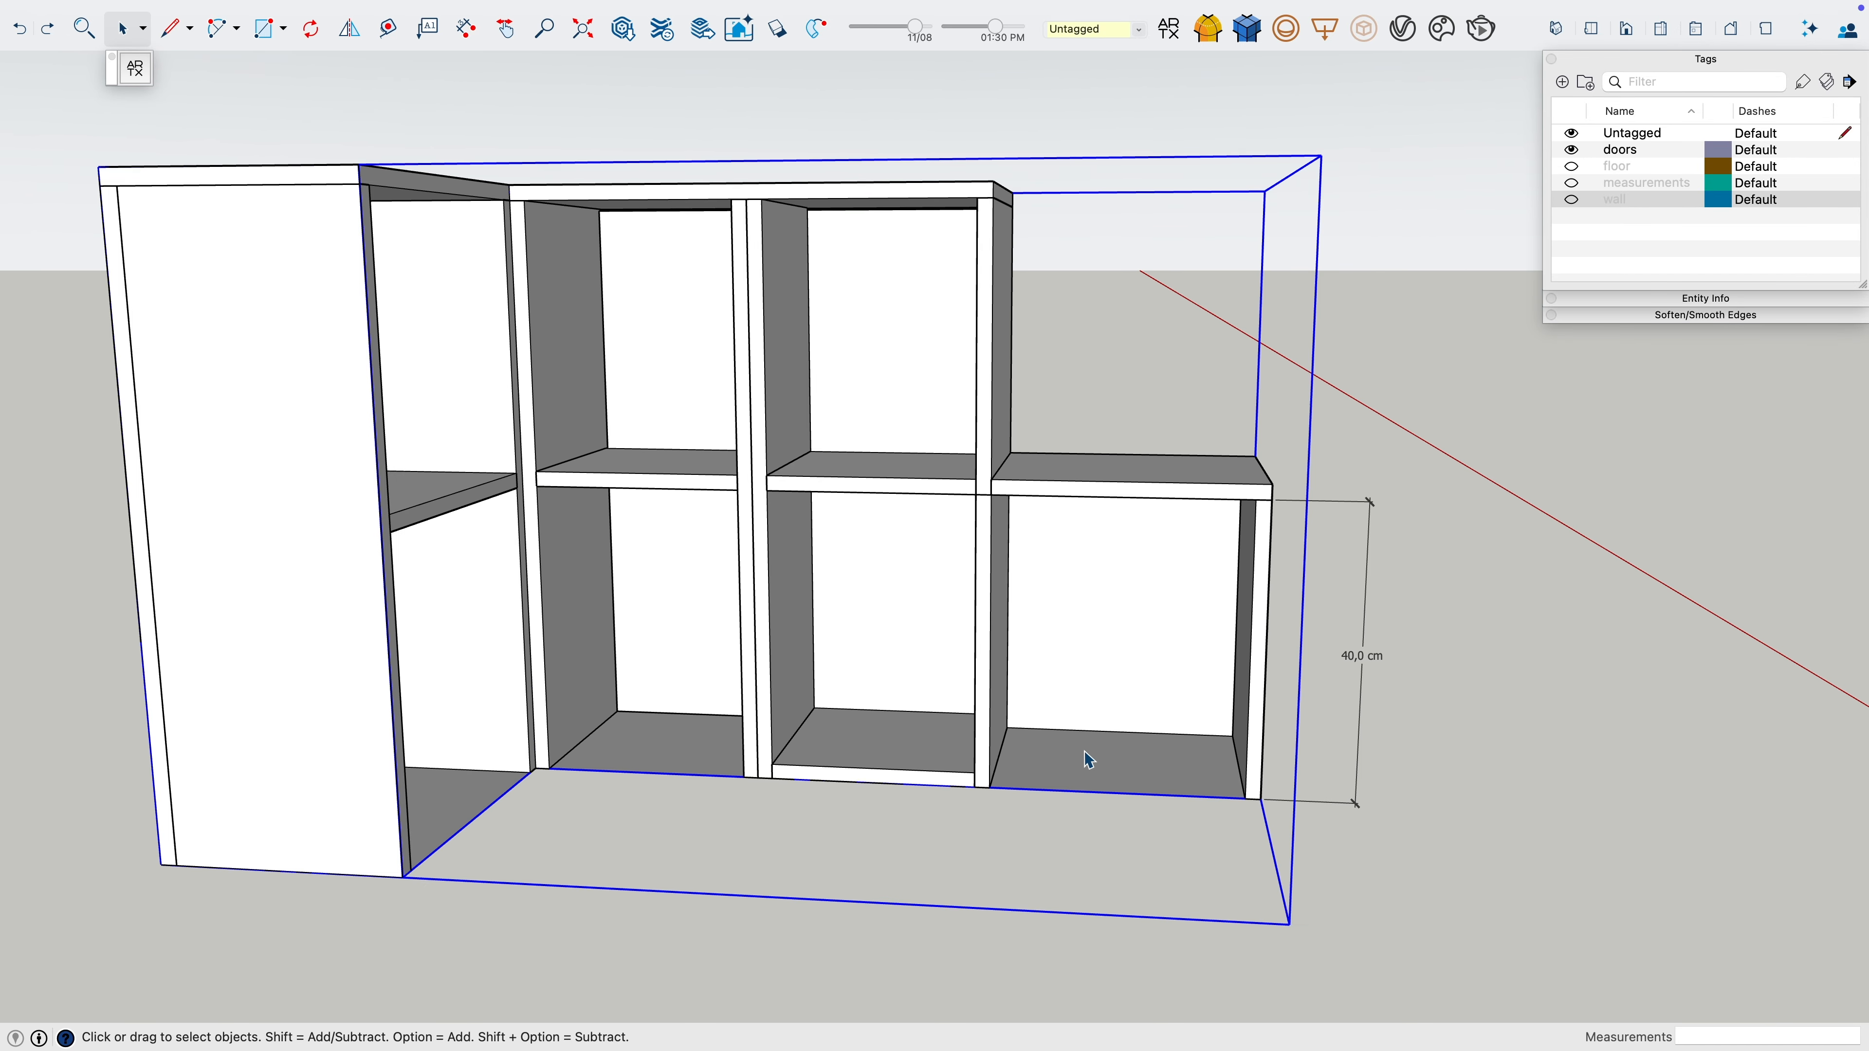
left_click(1083, 751)
key("BackSpace")
middle_click_drag(1133, 843, 1137, 788)
key("Escape")
Copy the bottom panel of the middle lower bay into the neighbouring lower bay that has none
middle_click_drag(1022, 640, 1031, 721)
scroll(1030, 721, "up", 3)
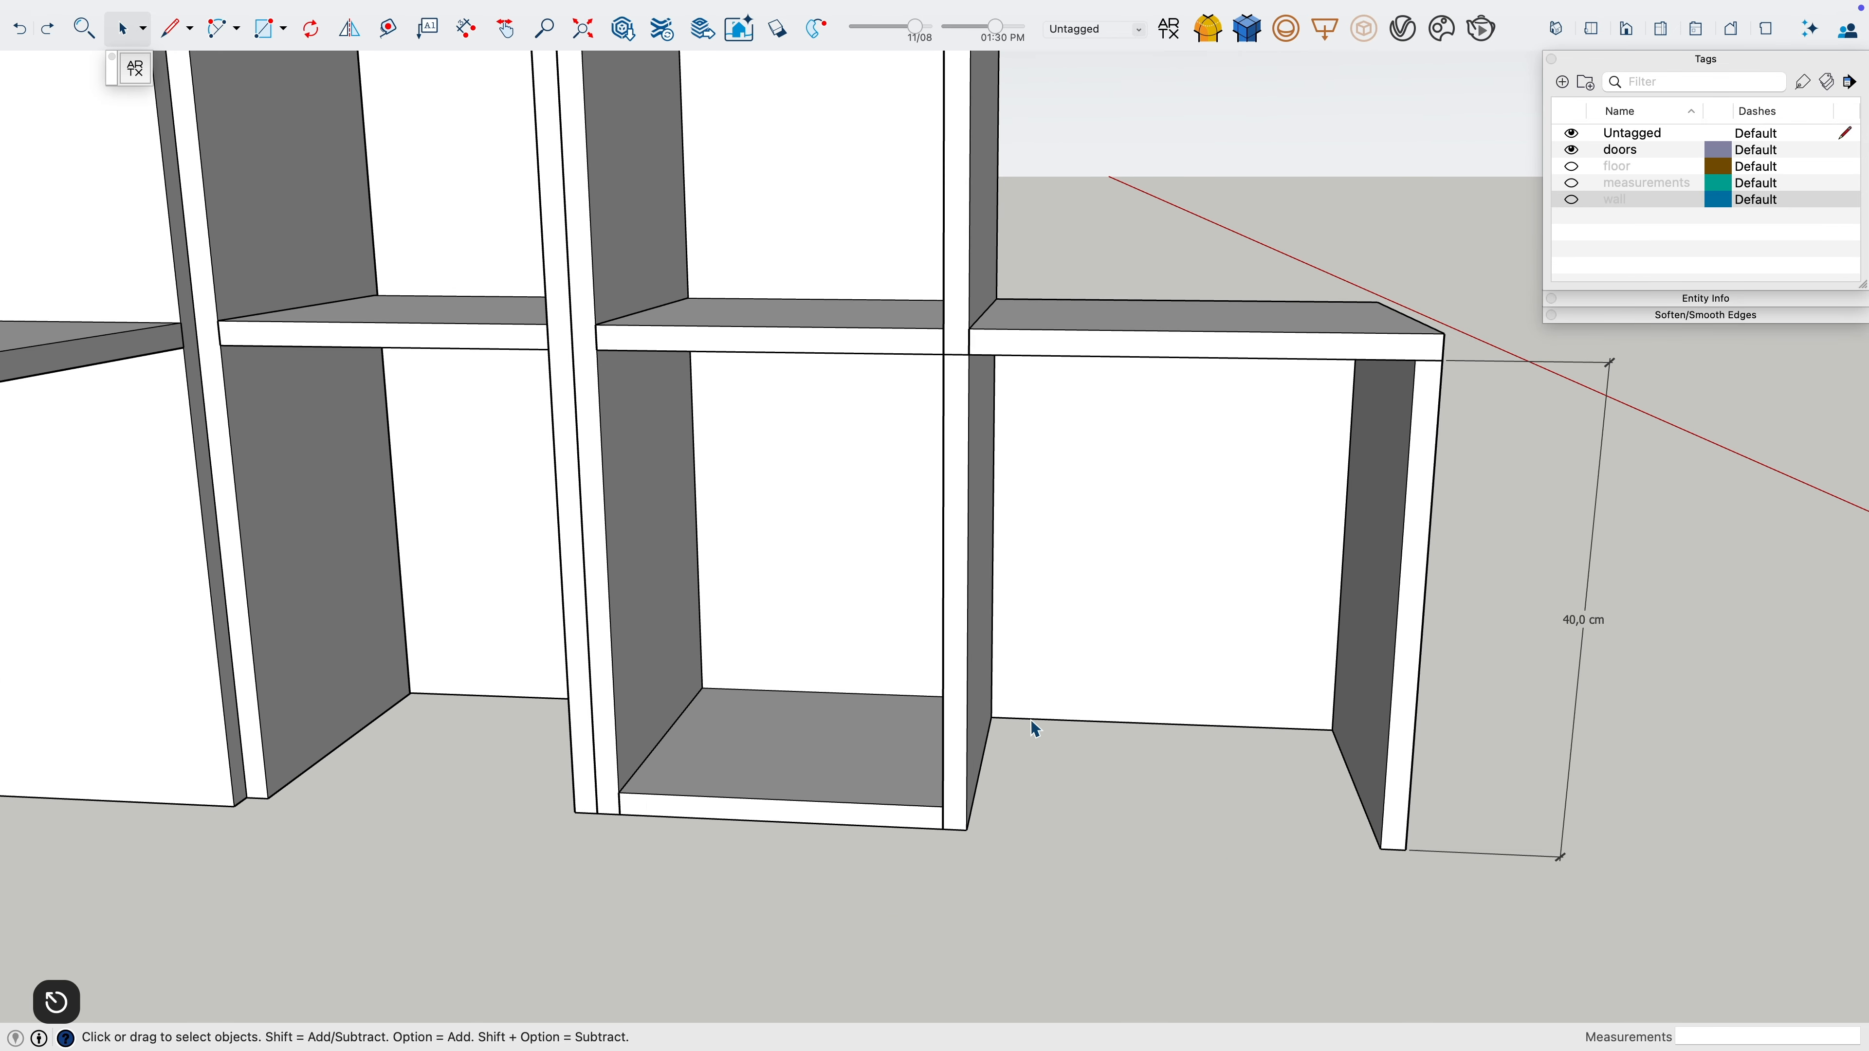
left_click(877, 767)
middle_click_drag(649, 746, 914, 718)
key("m")
left_click(930, 697)
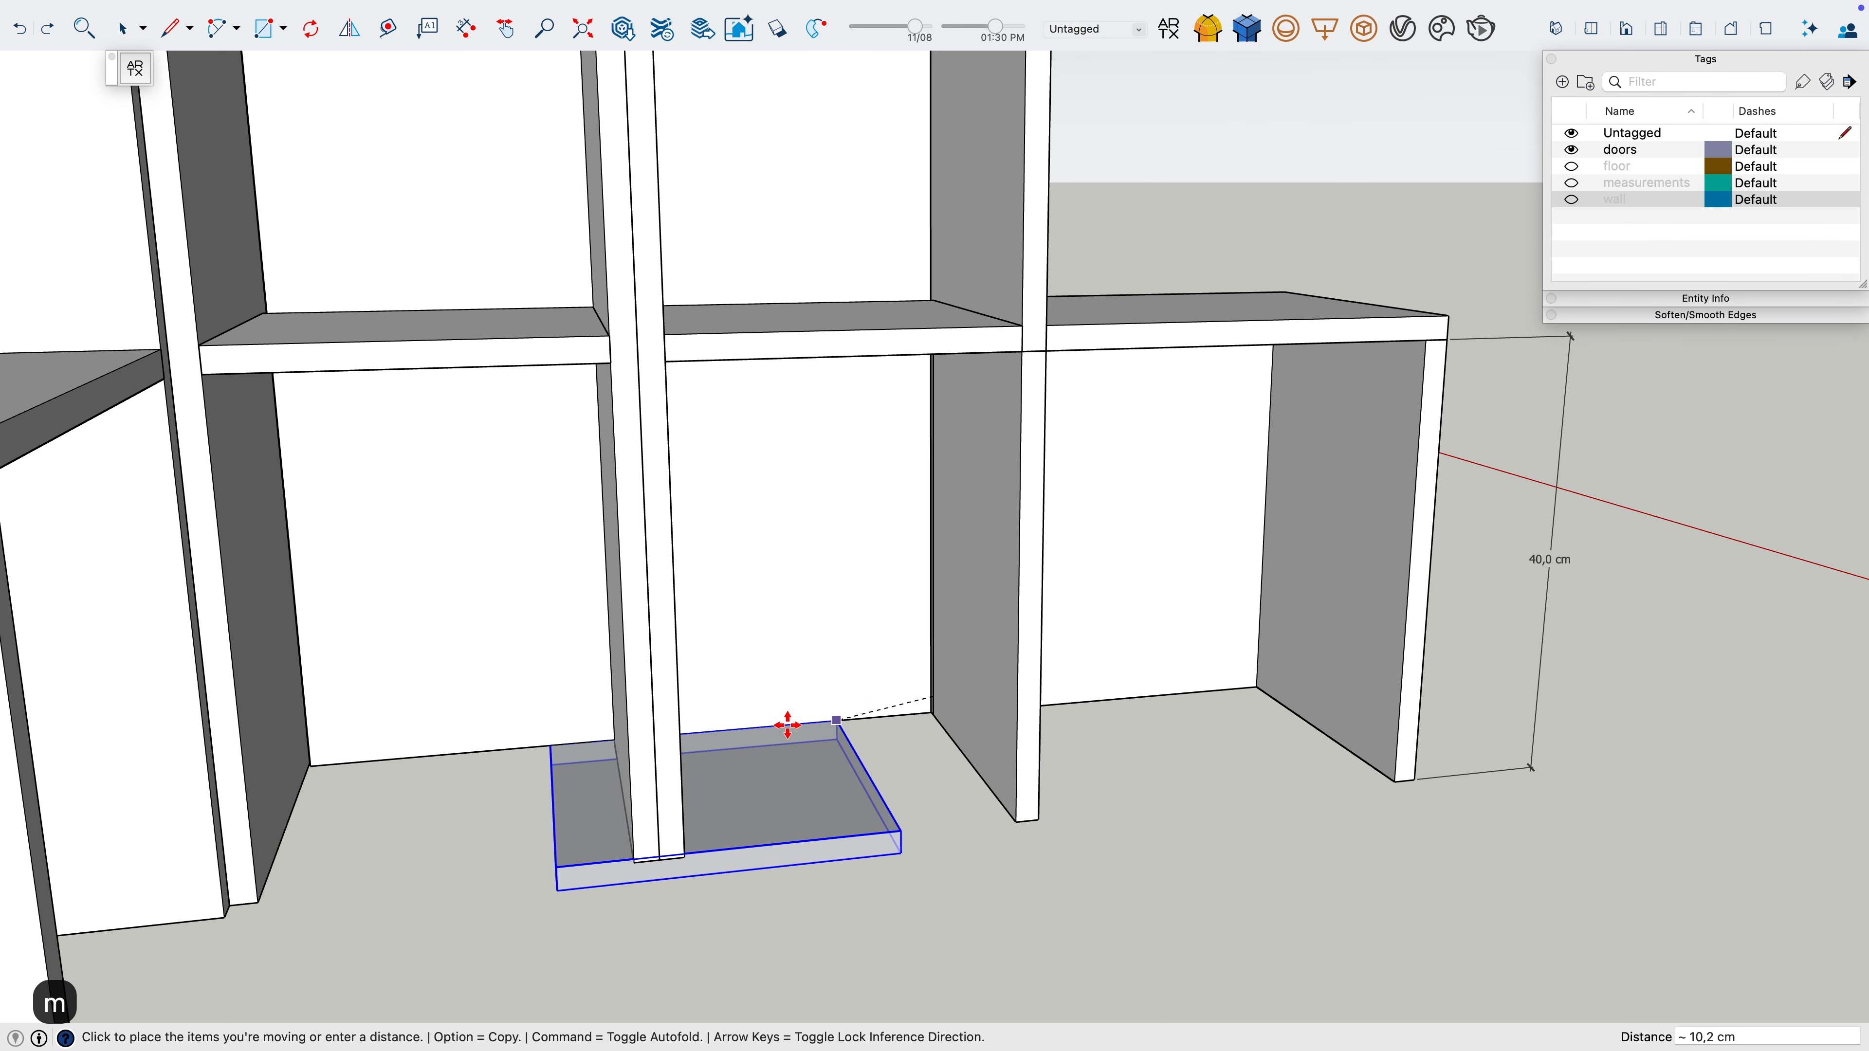
left_click(617, 723)
middle_click_drag(617, 722, 743, 657)
key("space")
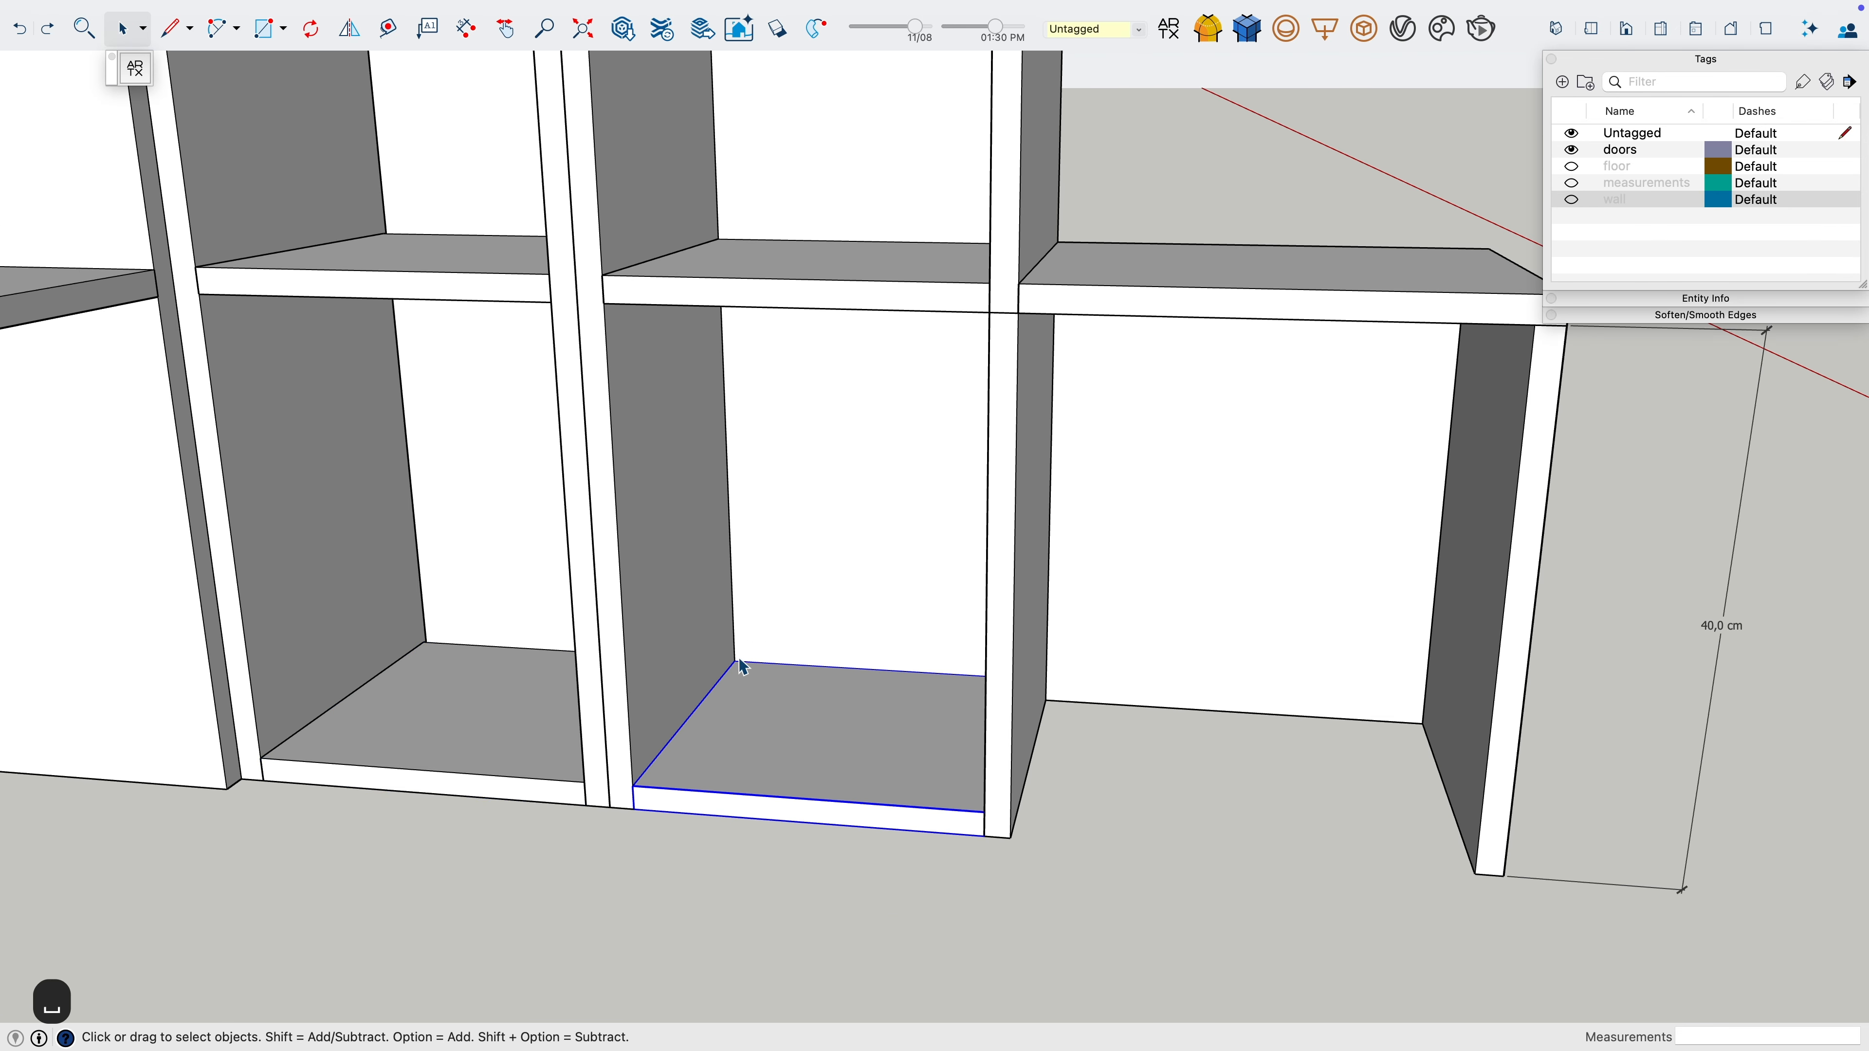
Copy the bottom panel into the lower end section and extend its side face to the outer end panel
key("m")
left_click(736, 661, "alt")
left_click(1047, 675)
middle_click_drag(1361, 708, 1289, 722)
key("space")
double_click(1353, 829)
key("p")
left_click(1354, 832)
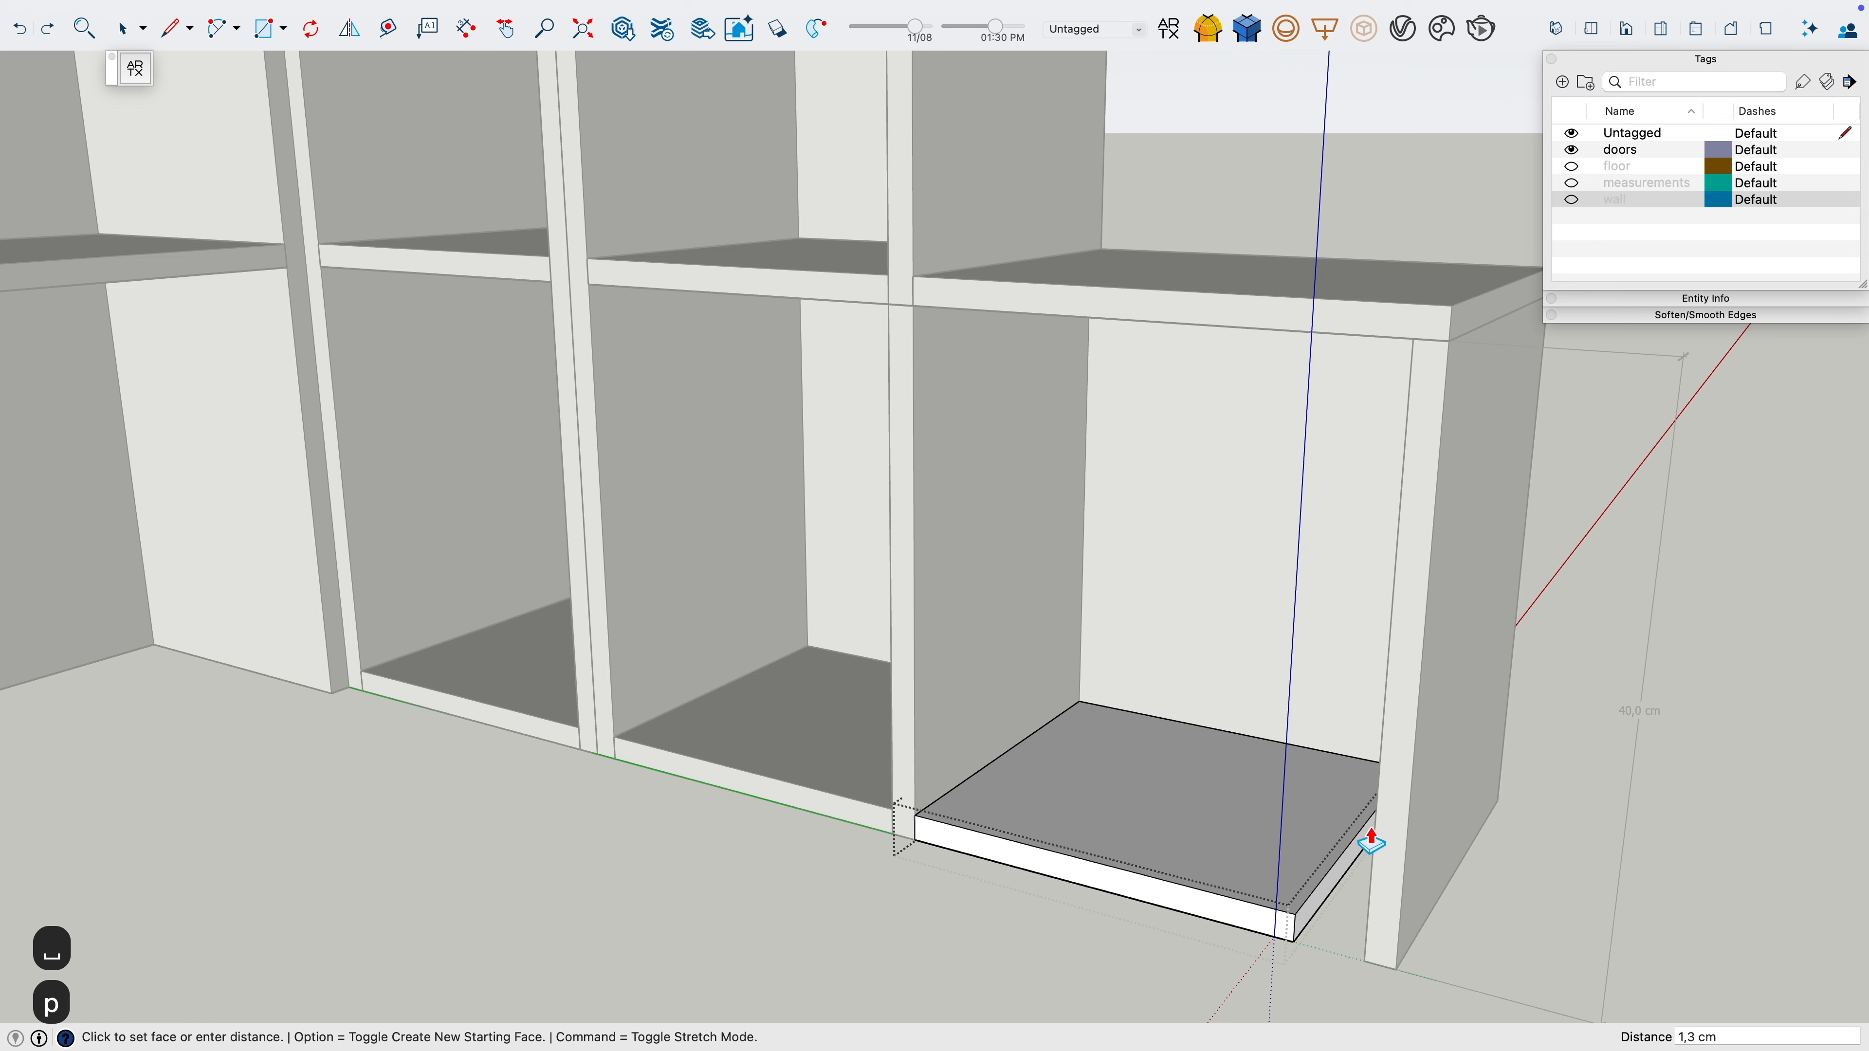
scroll(1256, 954, "down", 5)
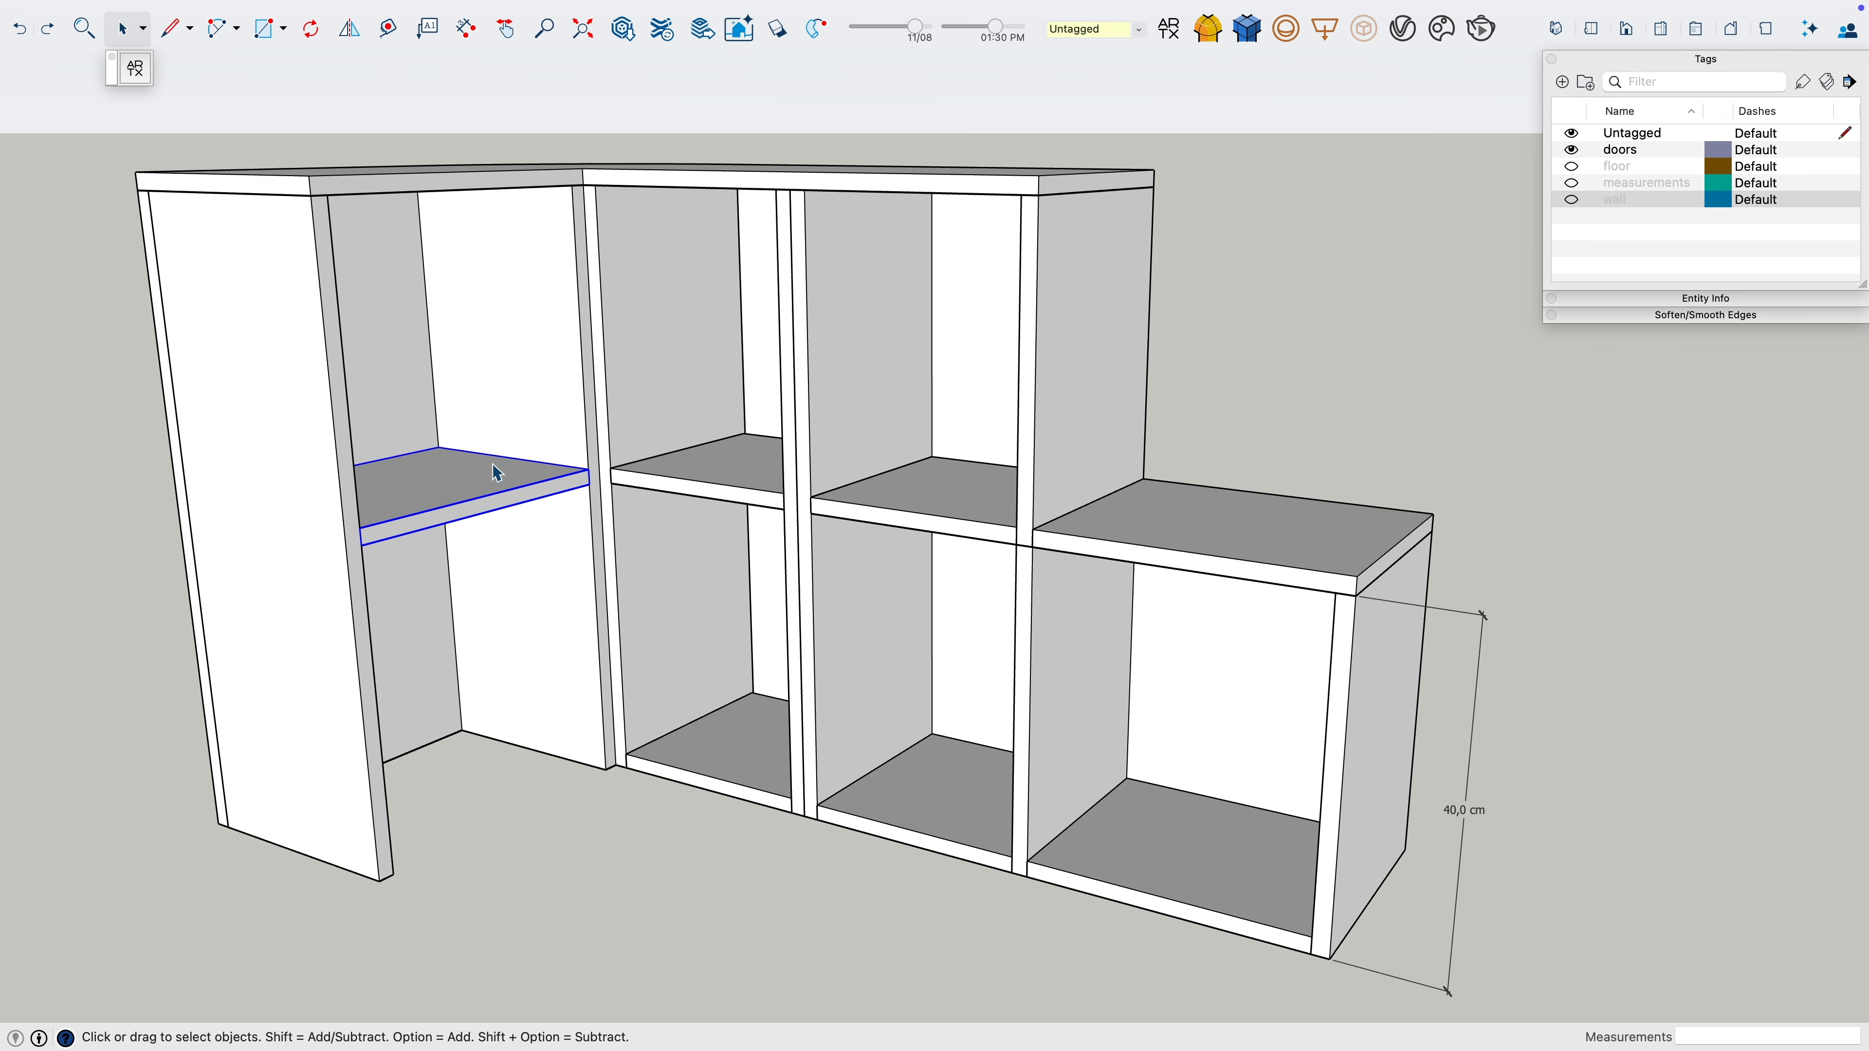
Copy the short wing's middle shelf straight down to the wing's base as its bottom panel
left_click(496, 472)
key("m")
left_click(447, 455, "alt")
left_click(461, 726)
left_click_drag(461, 725, 612, 842)
middle_click_drag(444, 822, 1244, 765)
key("space")
Hide the doors tag and show the floor, wall and measurements tags
left_click(1571, 150)
middle_click_drag(1464, 634, 1494, 773)
left_click(1571, 167)
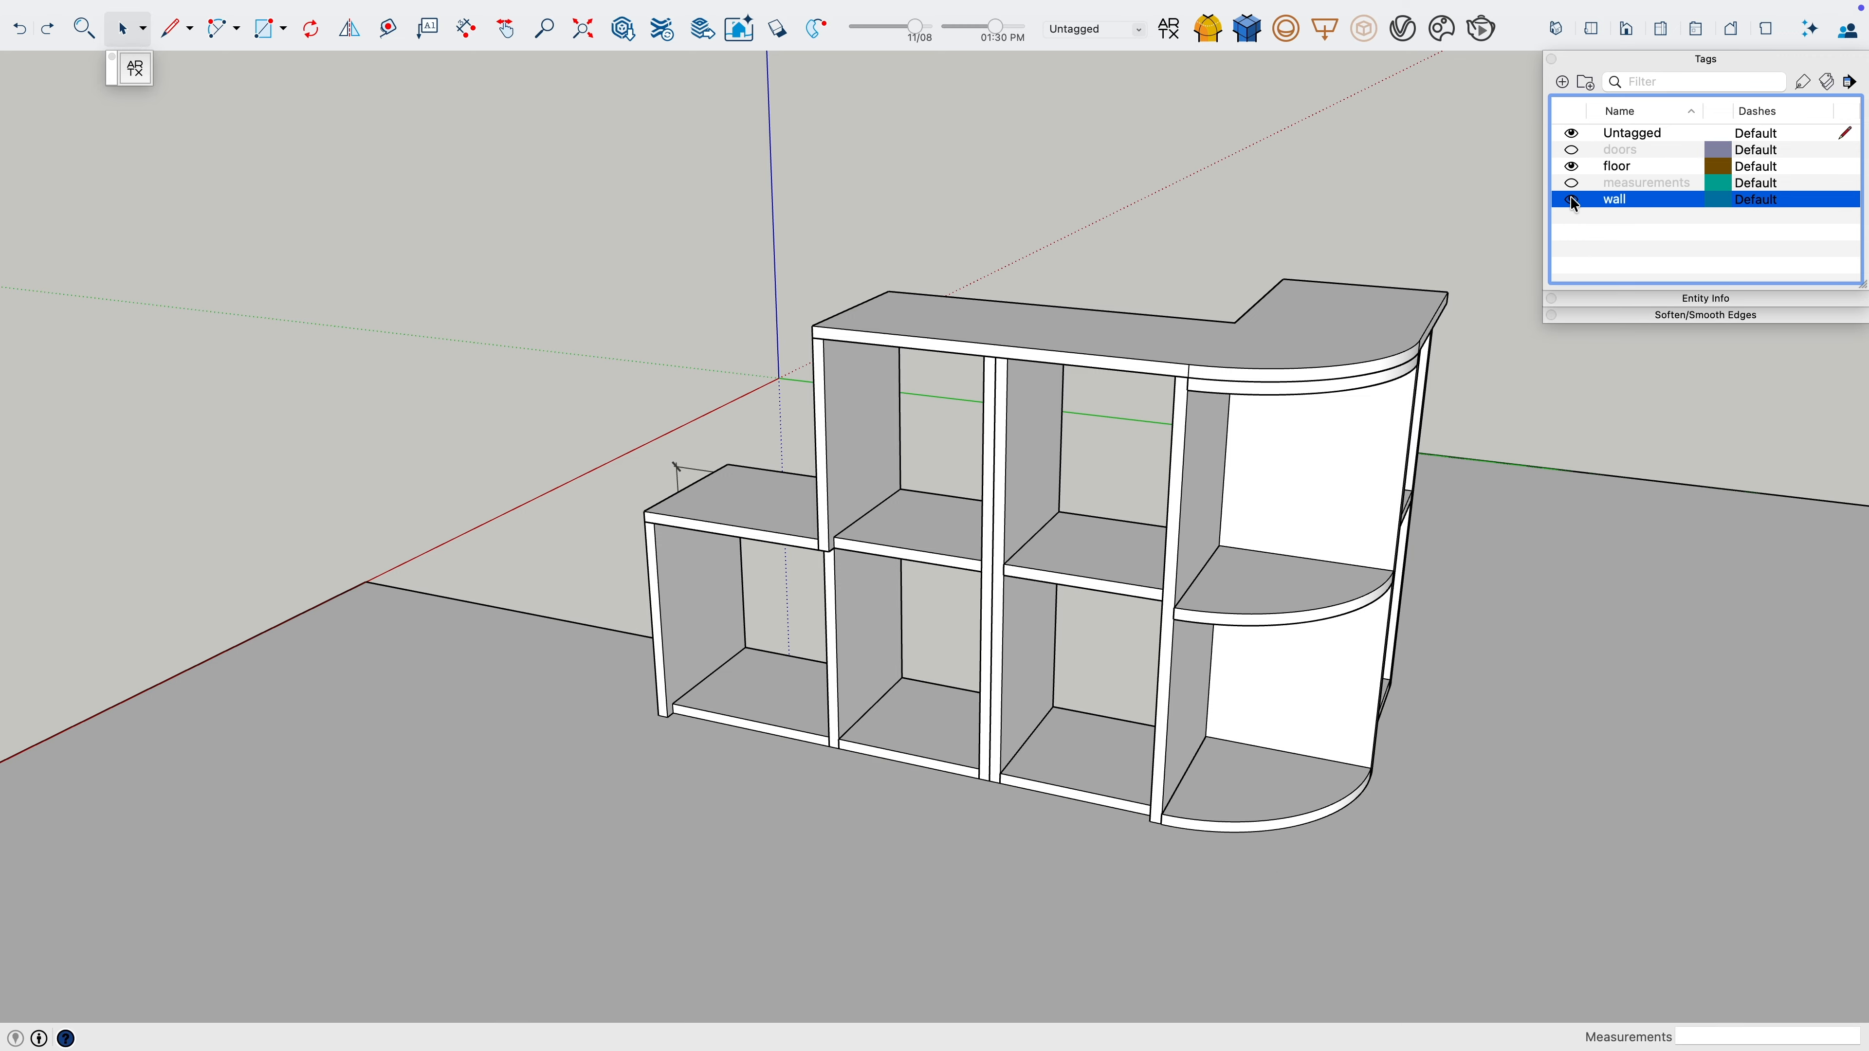
left_click(1570, 199)
left_click(1572, 184)
middle_click_drag(810, 626, 631, 542)
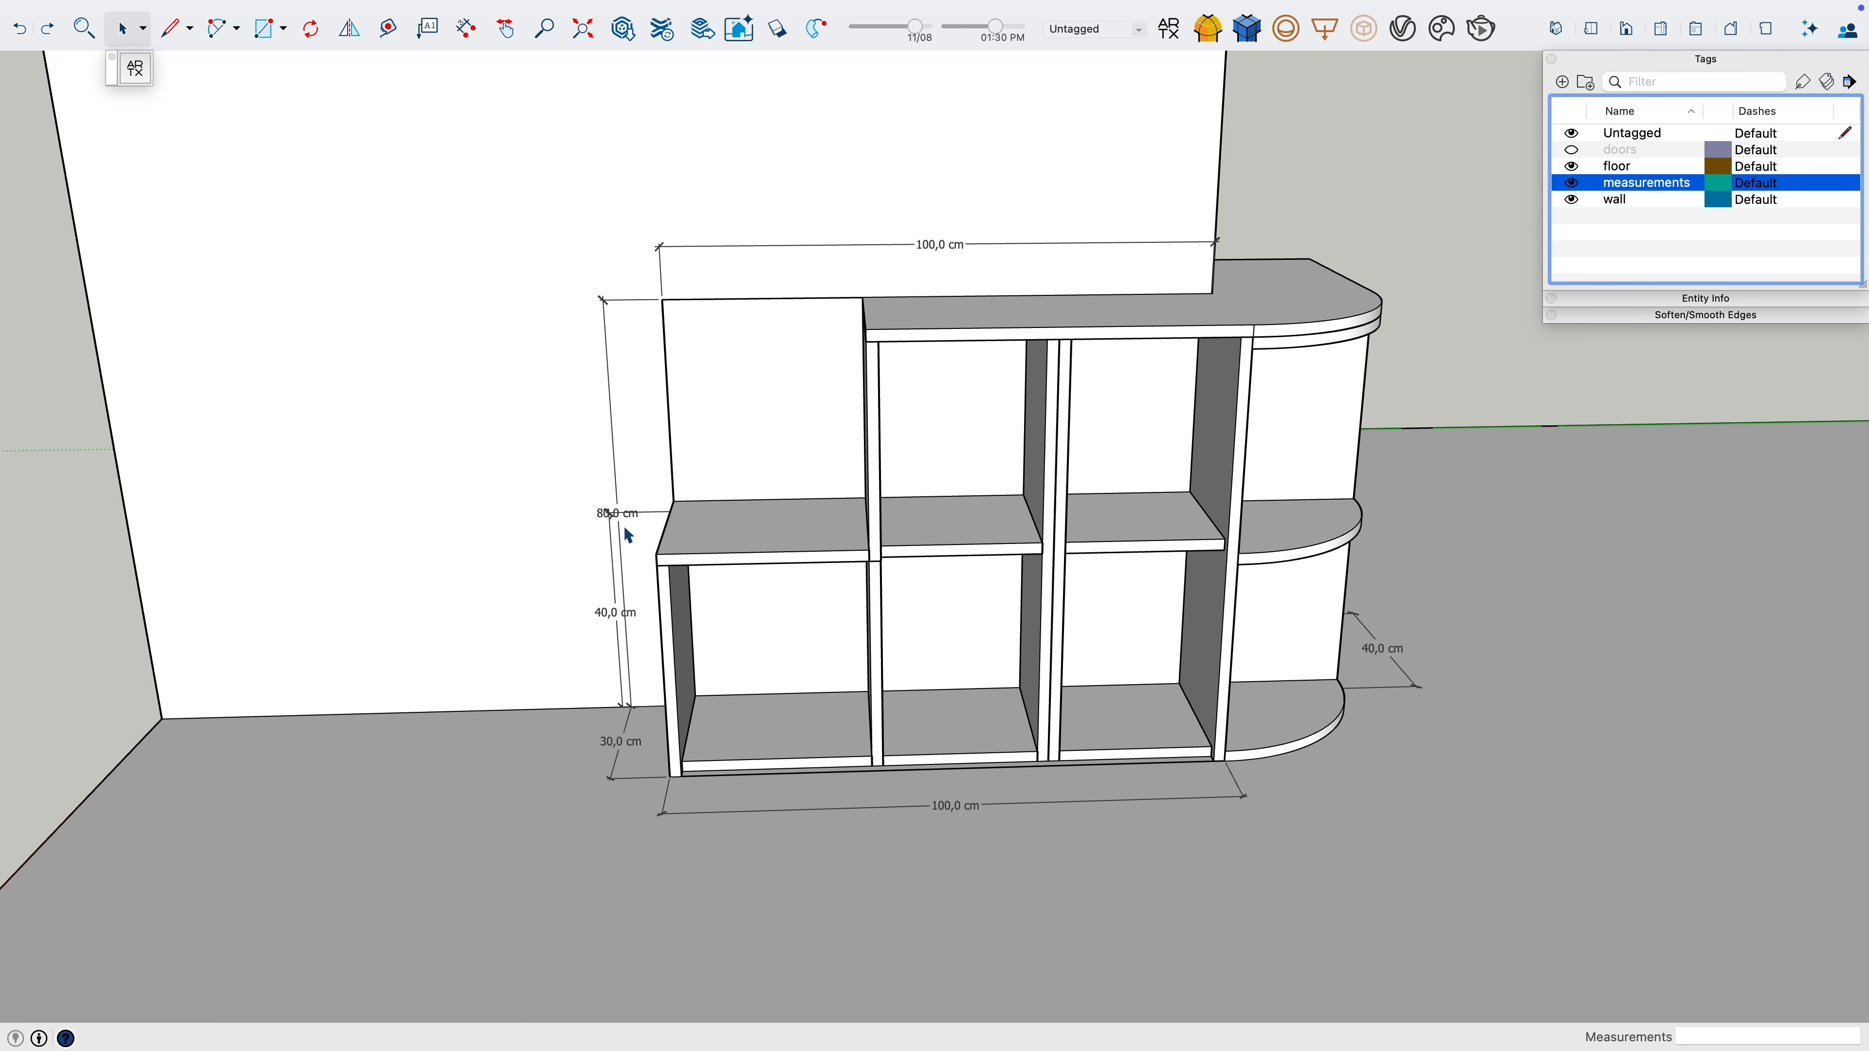
Move the 80 cm height dimension outward, clear of the 40 cm height dimension
double_click(616, 523)
left_click(598, 510)
left_click(547, 513)
key("space")
left_click(517, 822)
middle_click_drag(810, 818, 699, 662)
Show the doors tag, open the lower end door's group and Push/Pull its bottom face from below
left_click(1571, 150)
middle_click_drag(1360, 348, 1377, 655)
key("space")
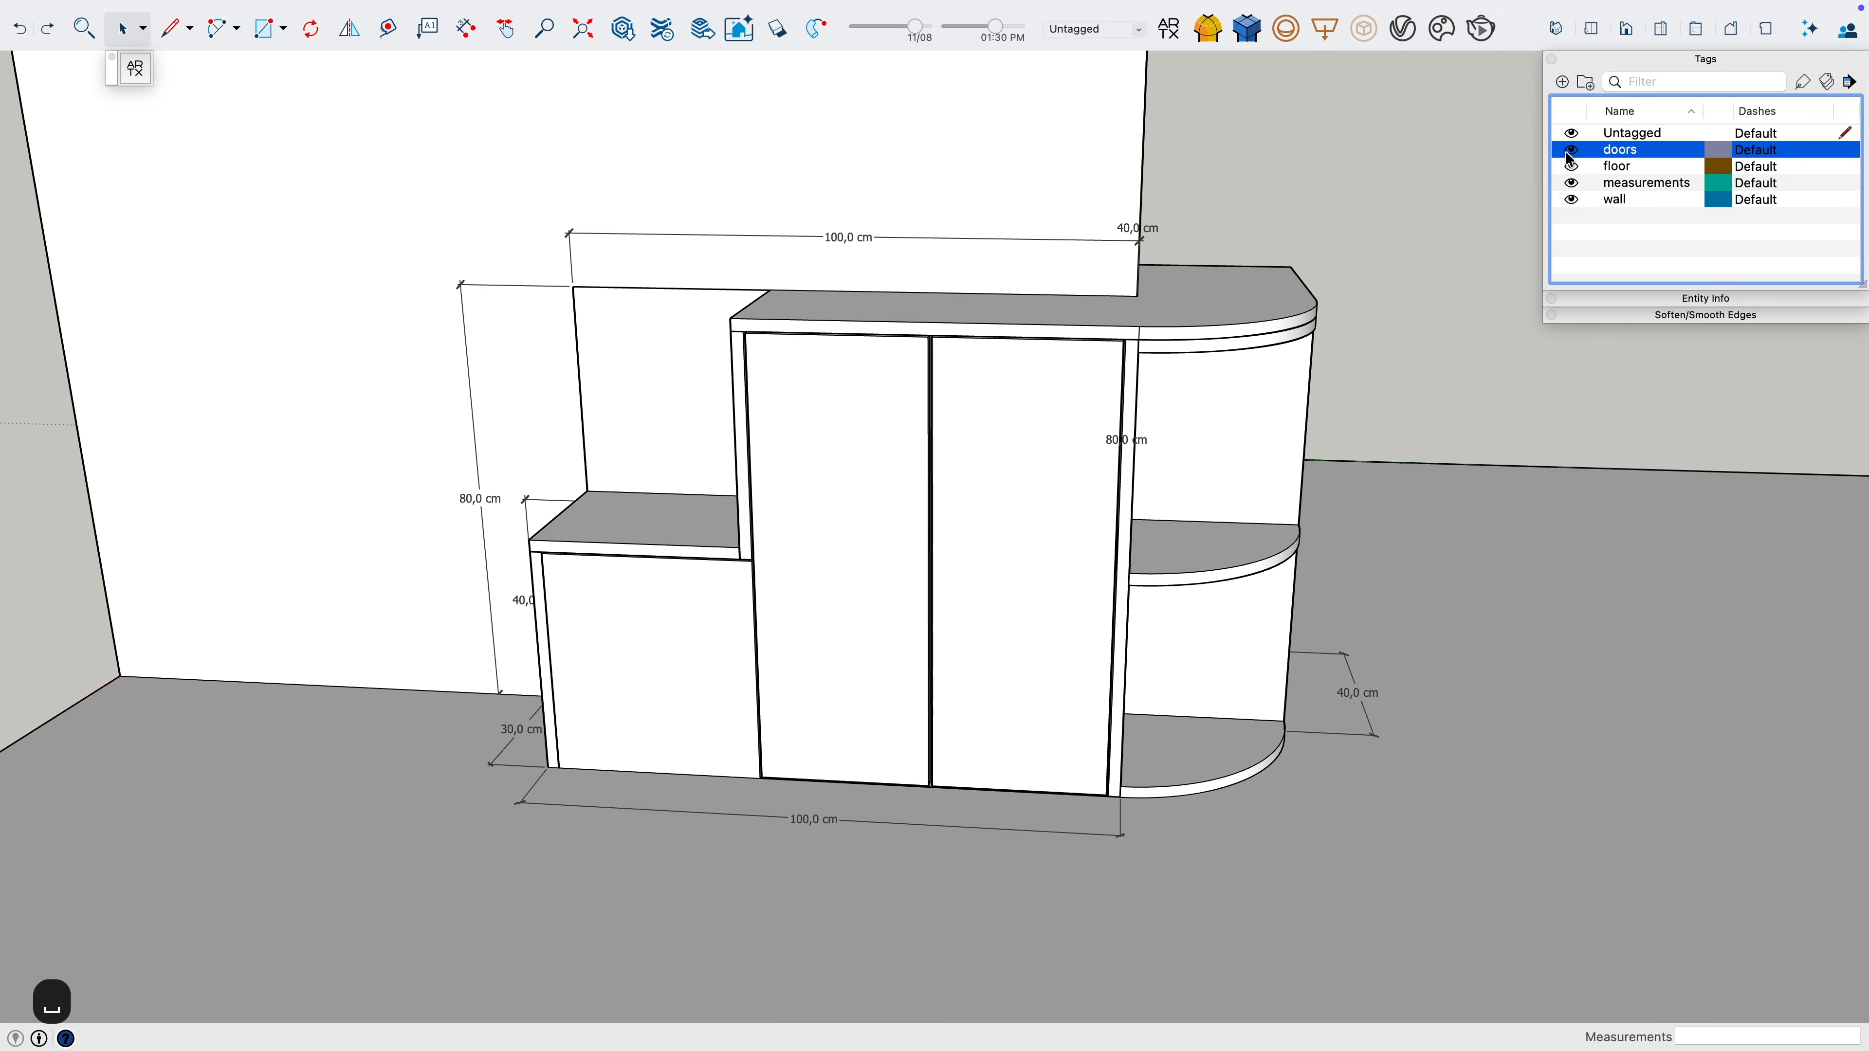
middle_click_drag(693, 664, 653, 378)
scroll(707, 709, "up", 3)
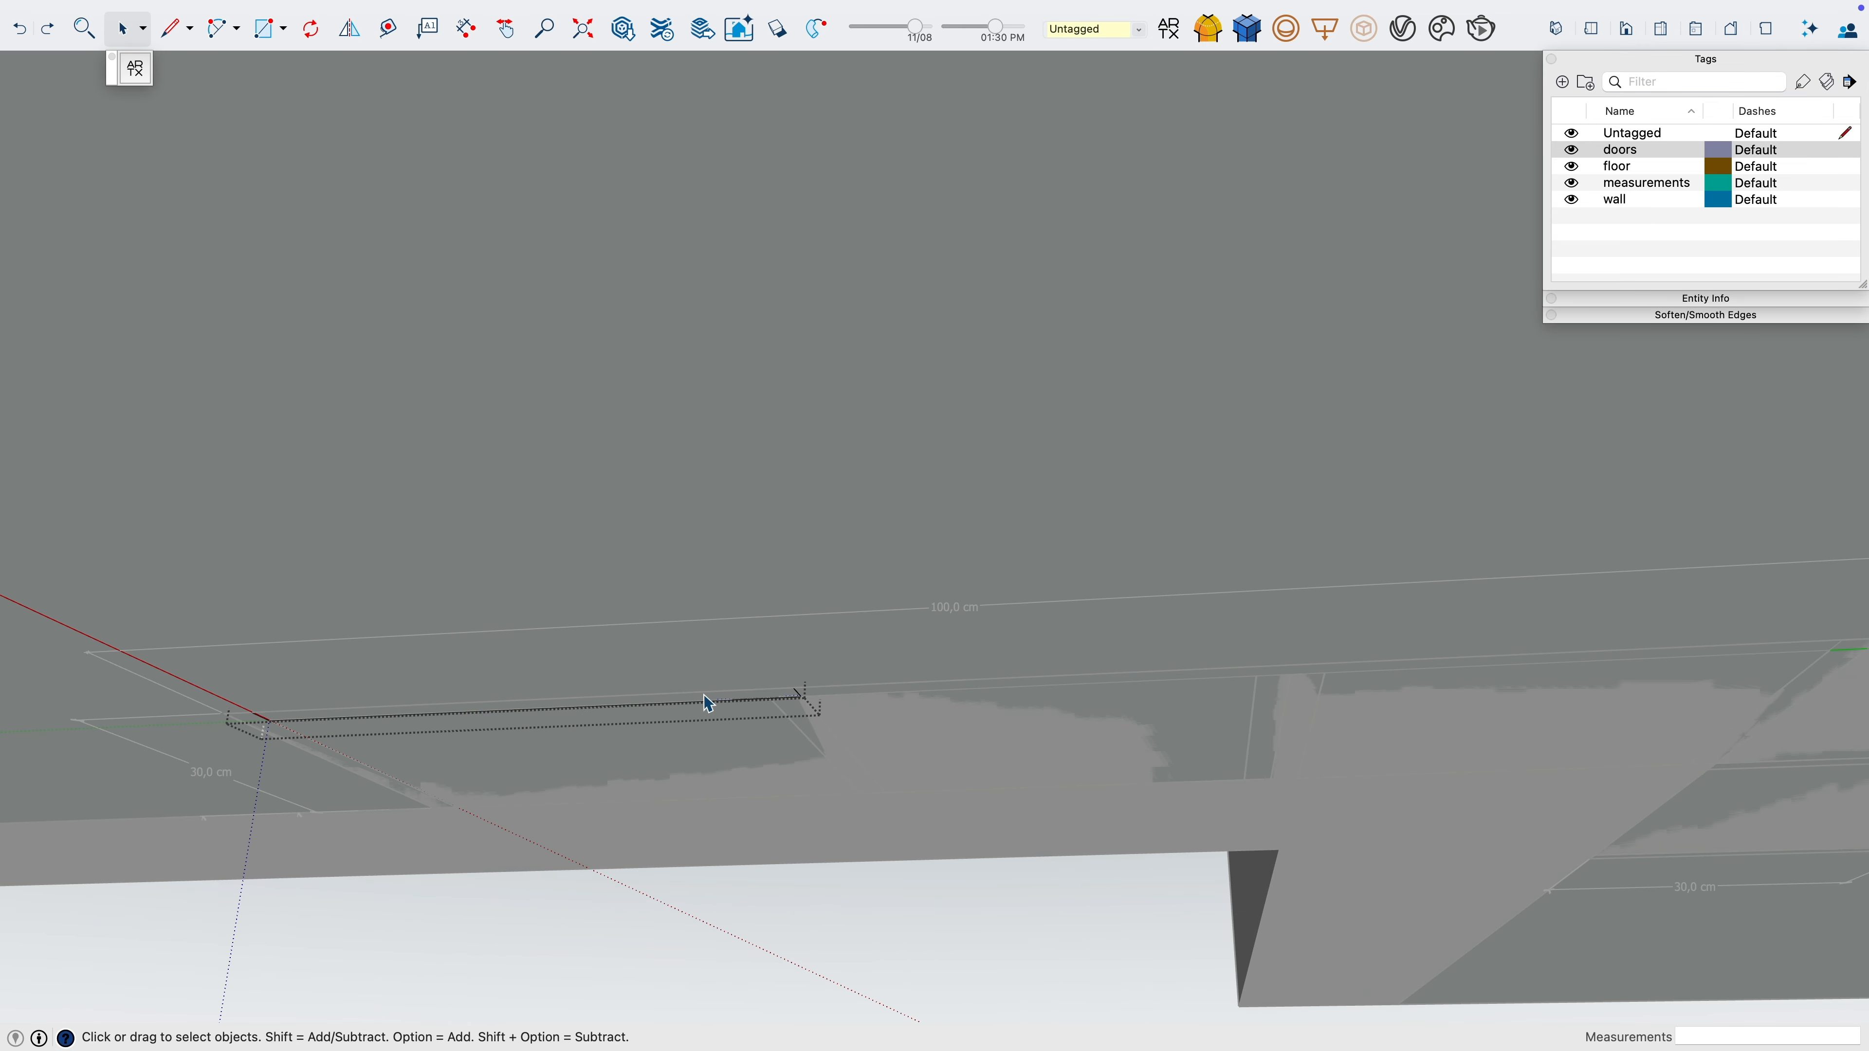
key("p")
left_click(705, 698)
middle_click_drag(705, 697, 801, 893)
left_click(863, 806)
key("space")
scroll(849, 808, "down", 3)
key("Escape")
middle_click_drag(845, 814, 488, 901)
scroll(1231, 852, "down", 5)
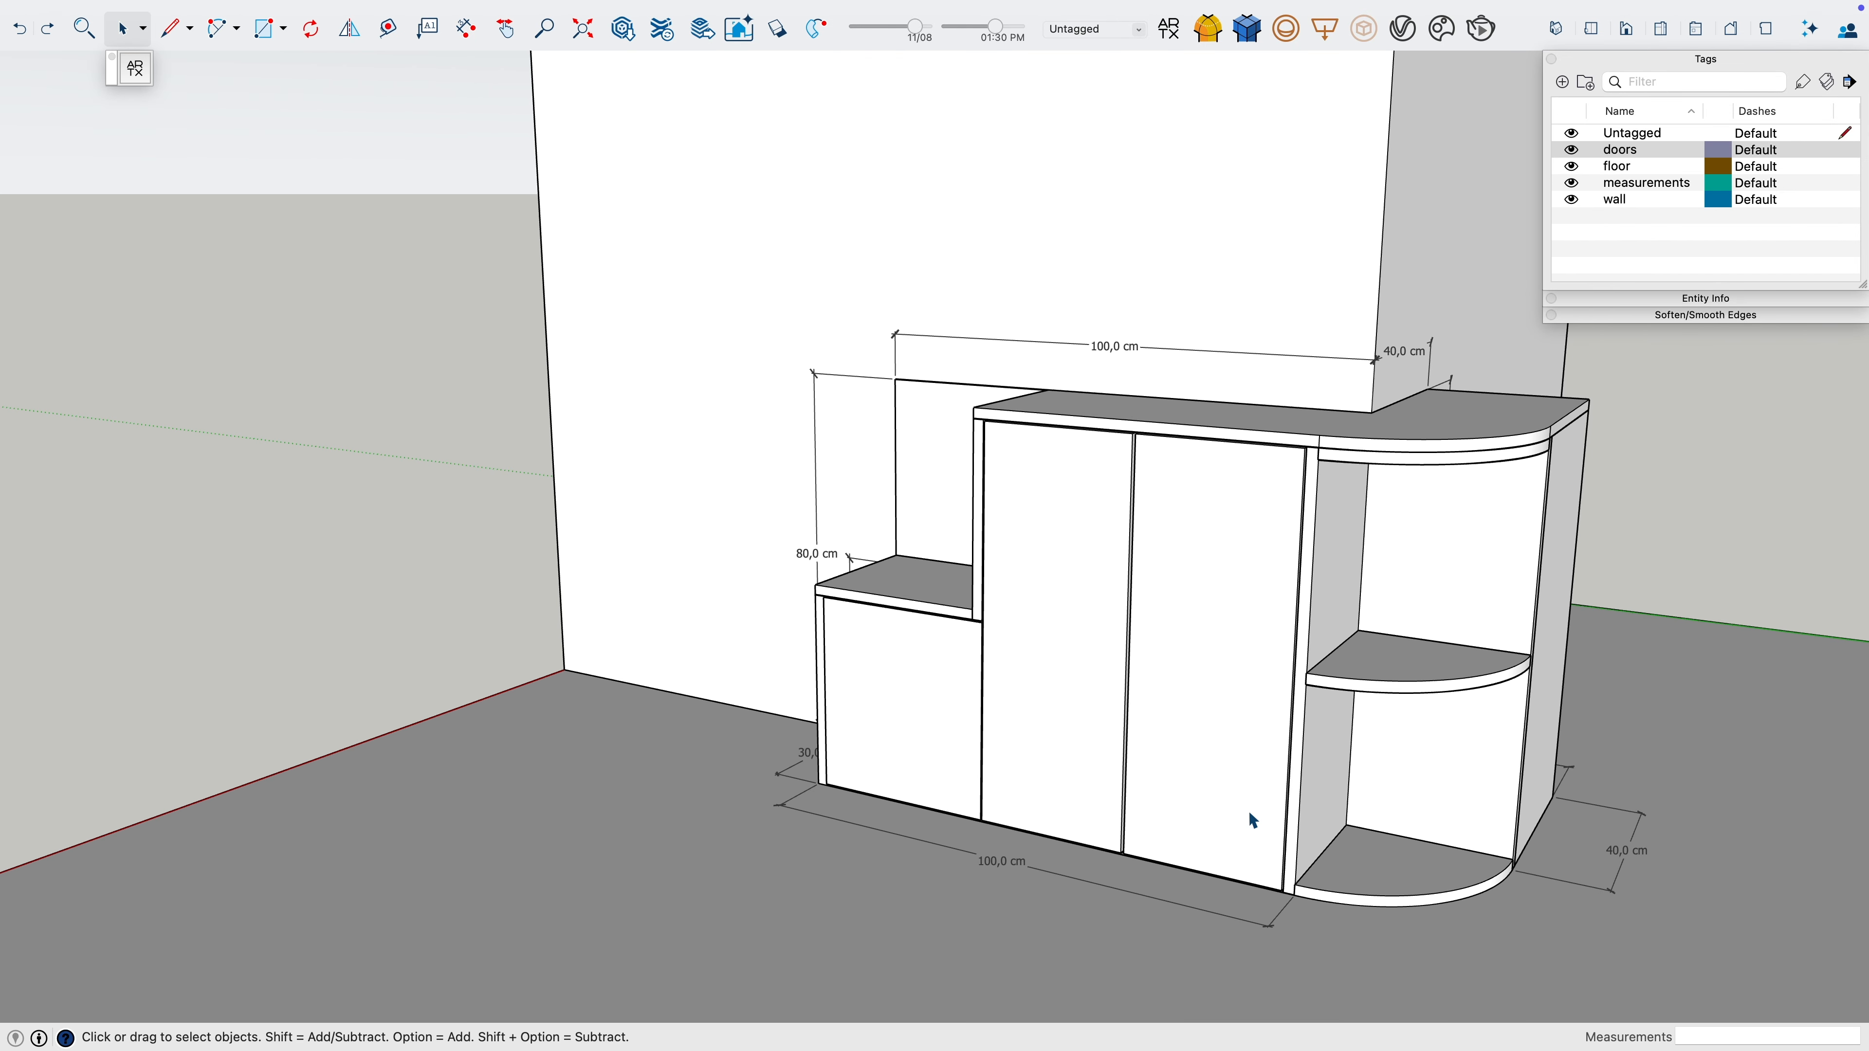
Open the short wing's door group and push its top face in by 0,3 cm
middle_click_drag(1249, 810, 1085, 701)
scroll(1251, 994, "up", 5)
mouse_move(1186, 921)
middle_mouse_down()
mouse_move(1116, 729)
mouse_move(1272, 877)
mouse_move(1054, 914)
mouse_move(1198, 981)
middle_mouse_up()
key("p")
key("space")
scroll(1255, 375, "up", 10)
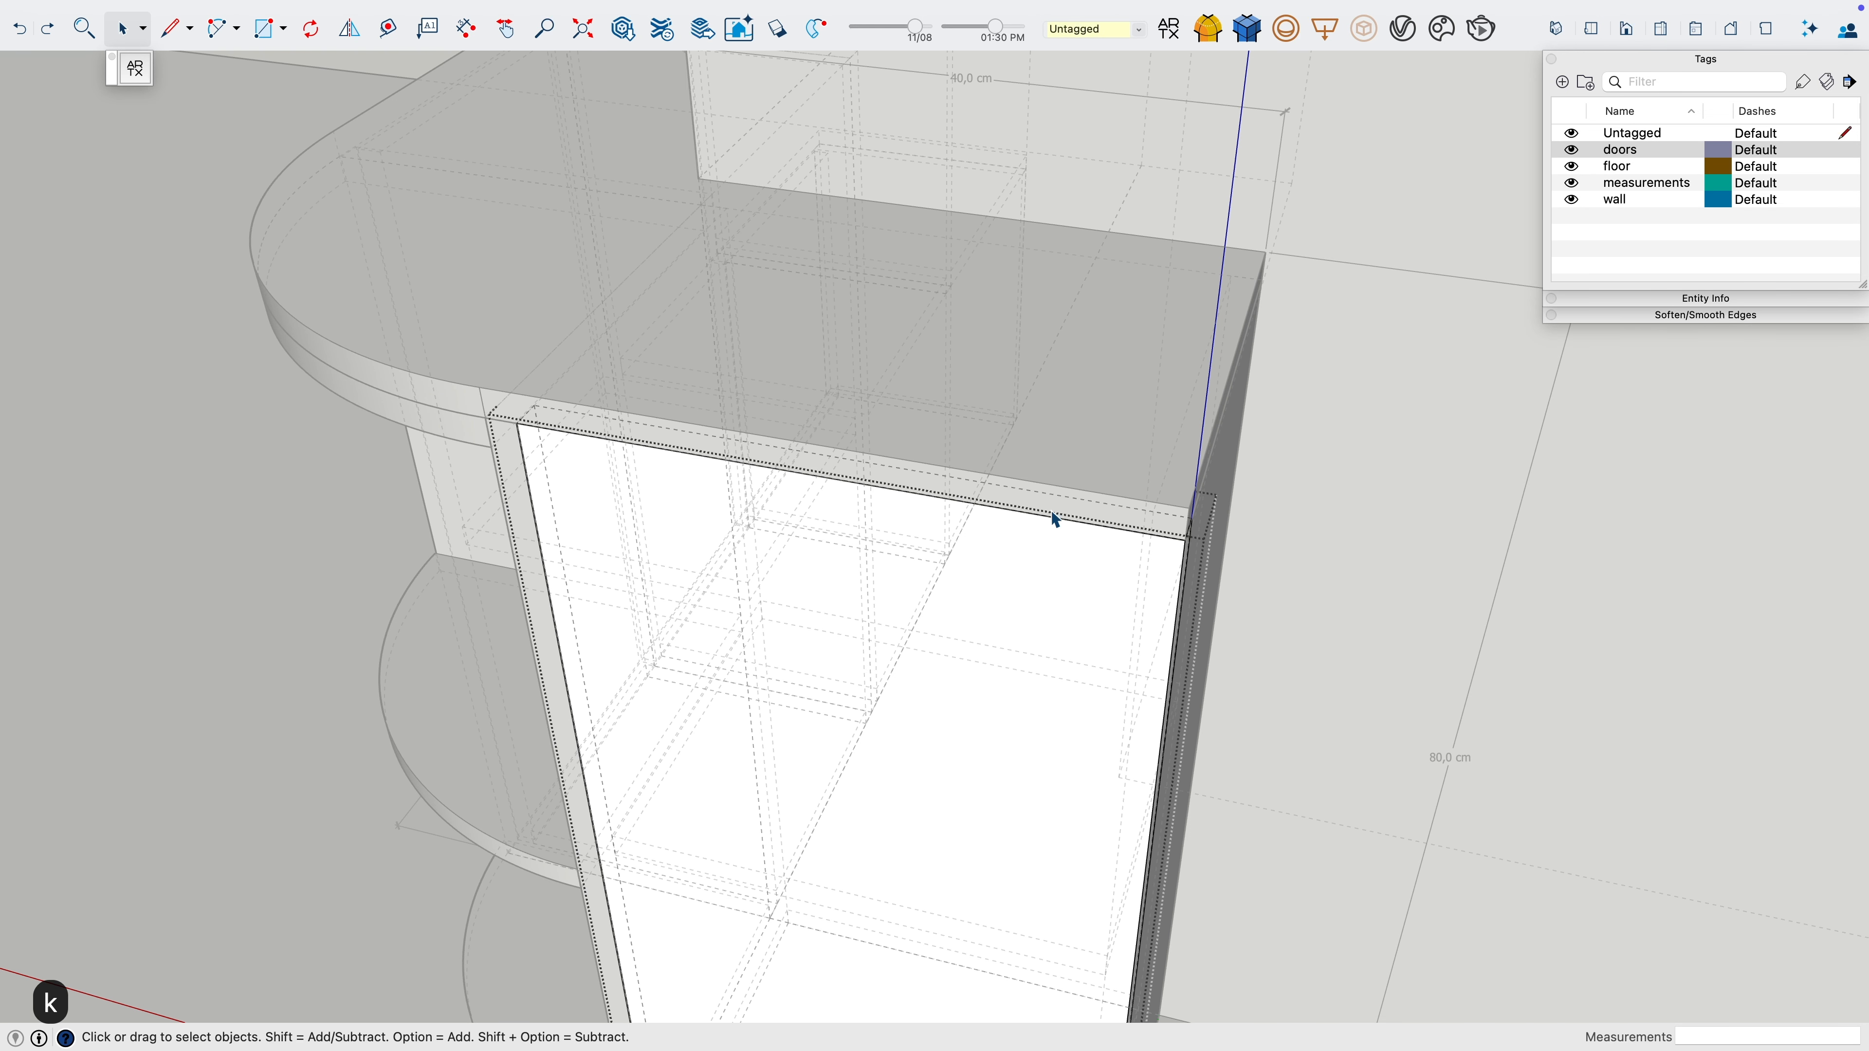
key("p")
left_click(1053, 515)
type(",3")
key("Return")
key("space")
key("Escape")
key("k")
Push the side face of the short wing's door, next to the quarter-circle shelves, in by 0,3 cm
middle_click_drag(782, 507, 989, 359)
scroll(938, 372, "up", 3)
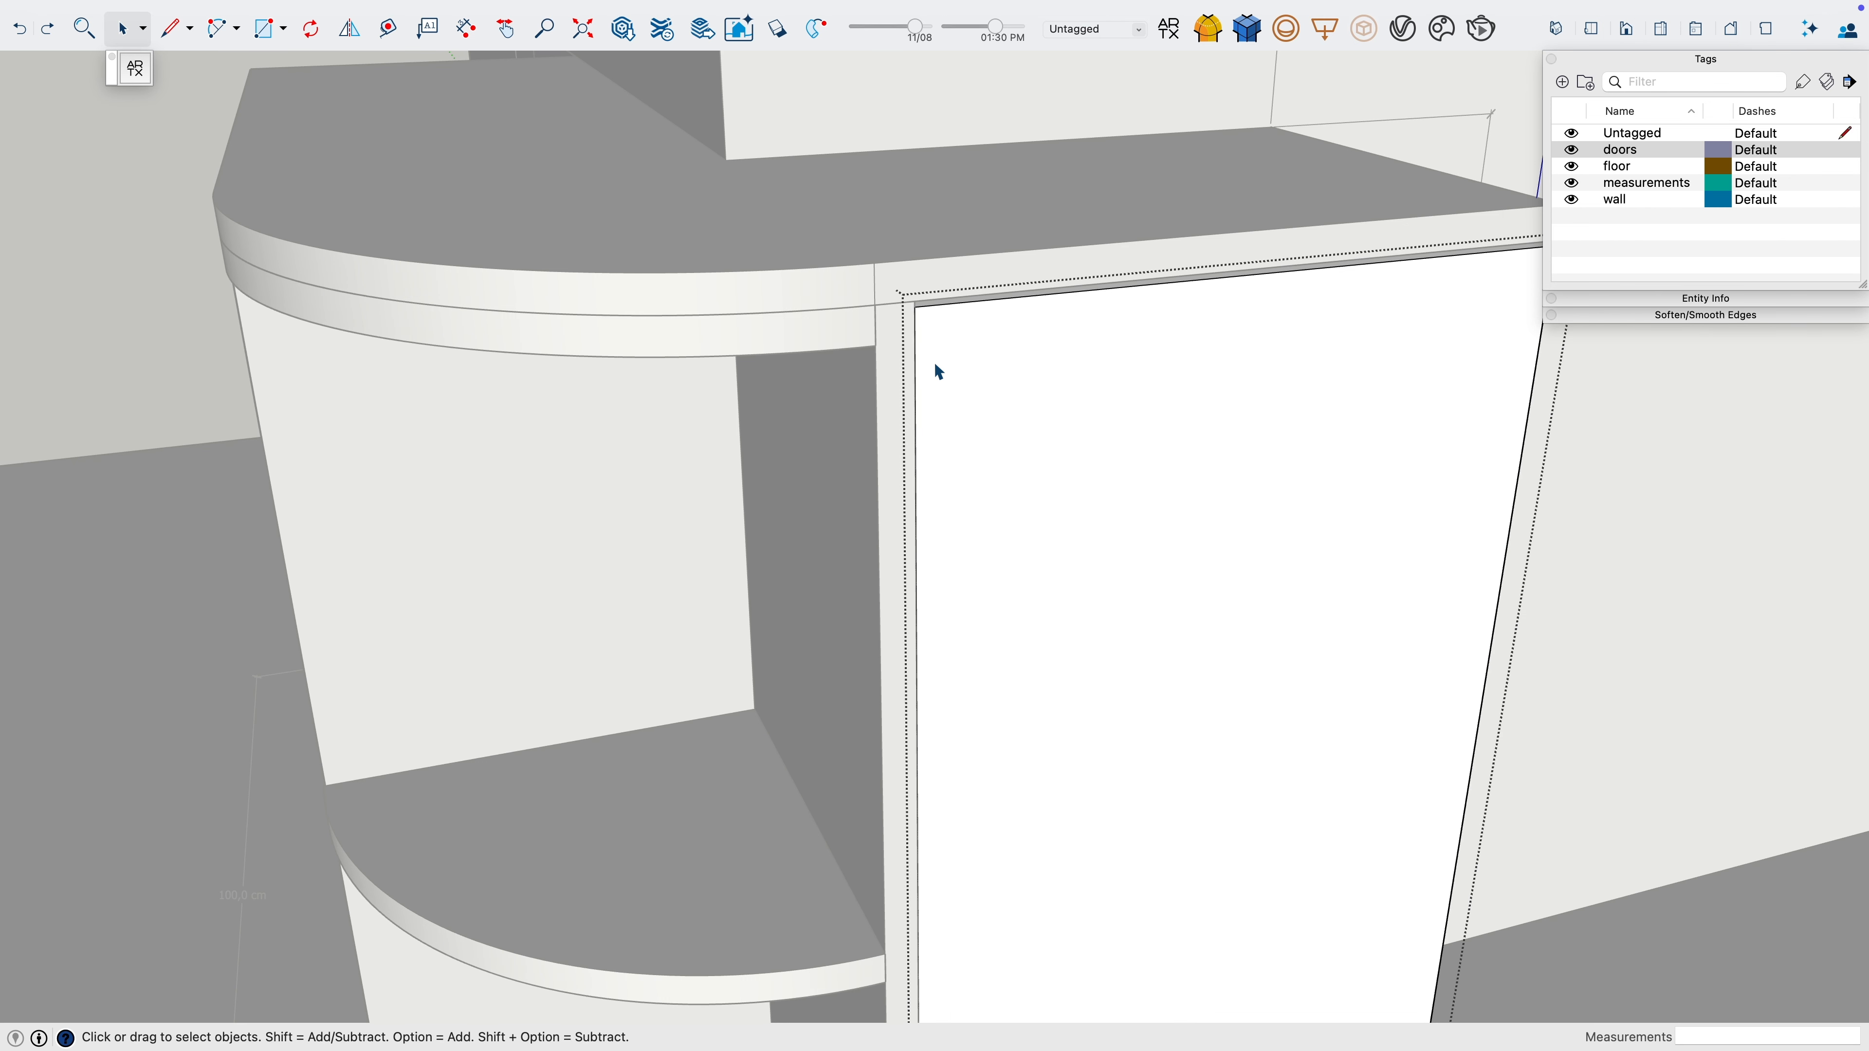
key("p")
left_click(914, 339)
type(",3")
key("Return")
scroll(810, 331, "down", 6)
middle_click_drag(1193, 471, 1382, 488)
middle_click_drag(990, 704, 1242, 583)
scroll(1469, 647, "down", 2)
Start the Paint Bucket and mix a muted light greyish-blue colour on the colour wheel
key("b")
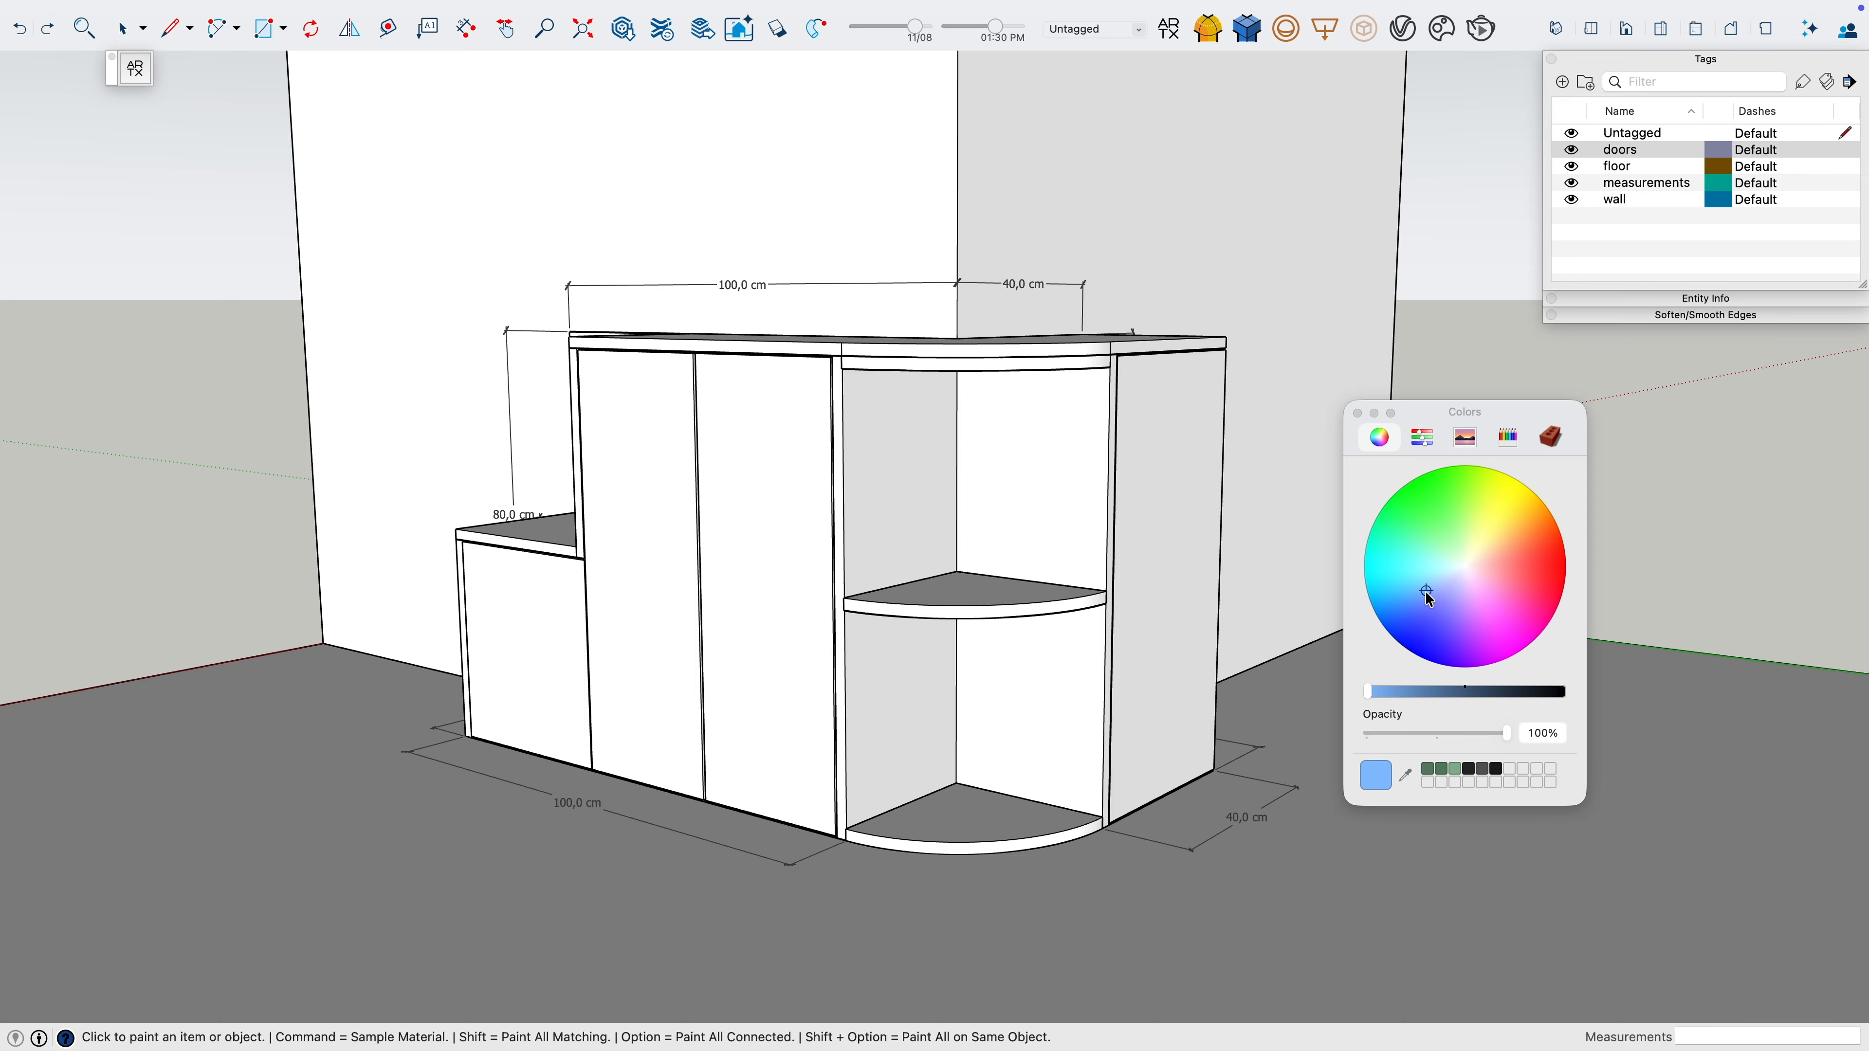
left_click(1435, 575)
left_click(1446, 588)
left_click(1405, 774)
left_click(1449, 568)
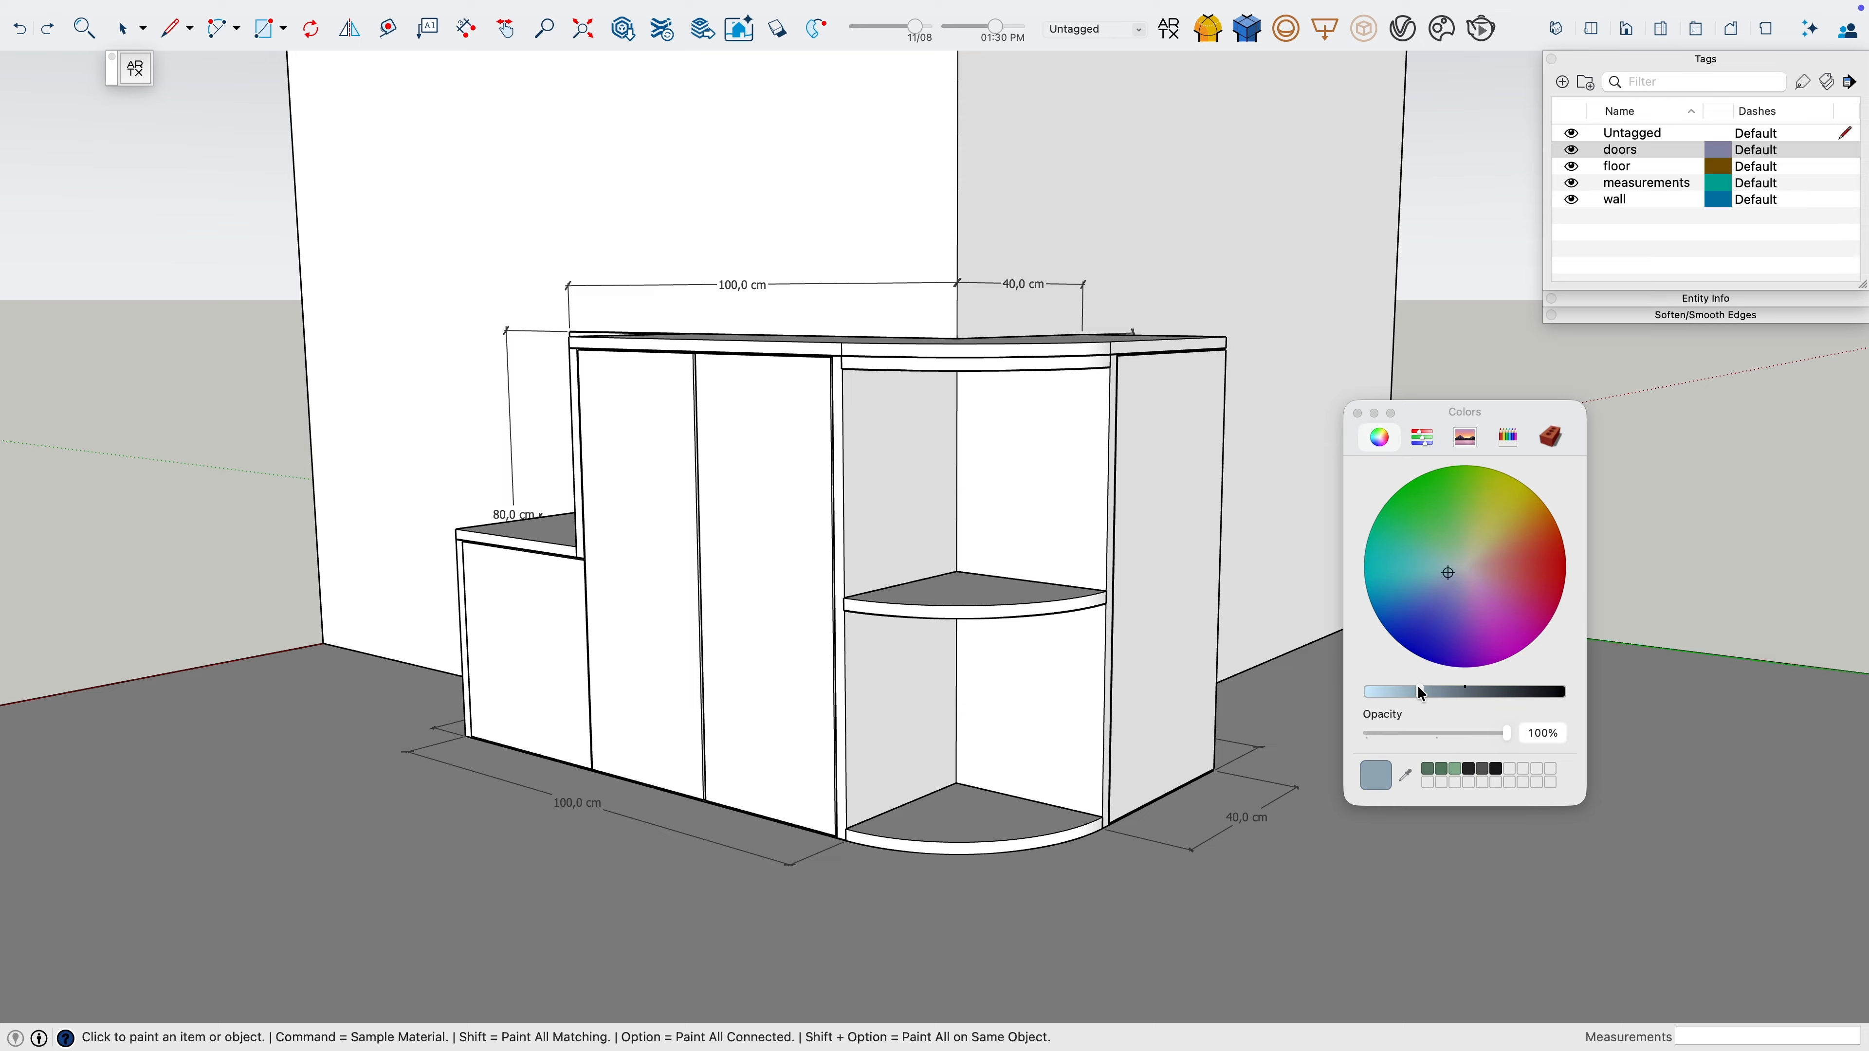
left_click_drag(1414, 687, 1406, 687)
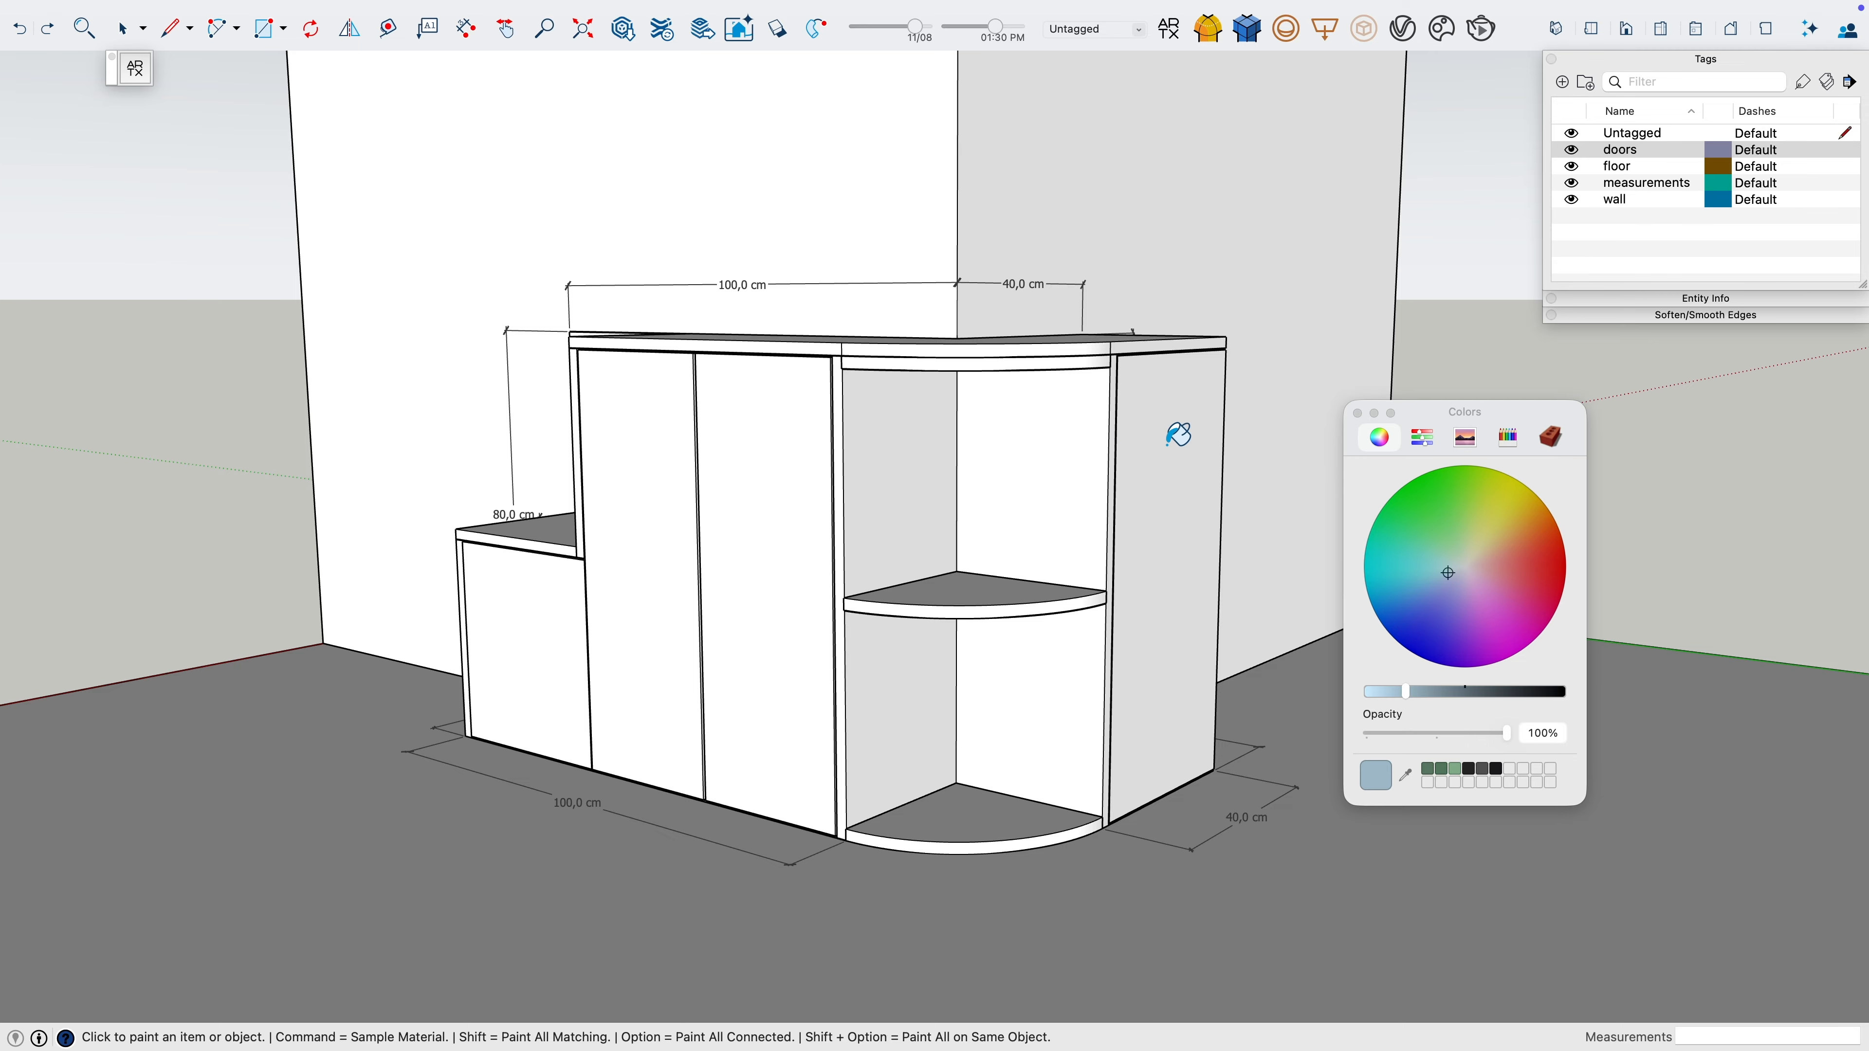
Paint the tall doors, the short wing's door and the quarter-circle shelf unit's panels light blue
left_click(857, 511)
left_click(819, 495)
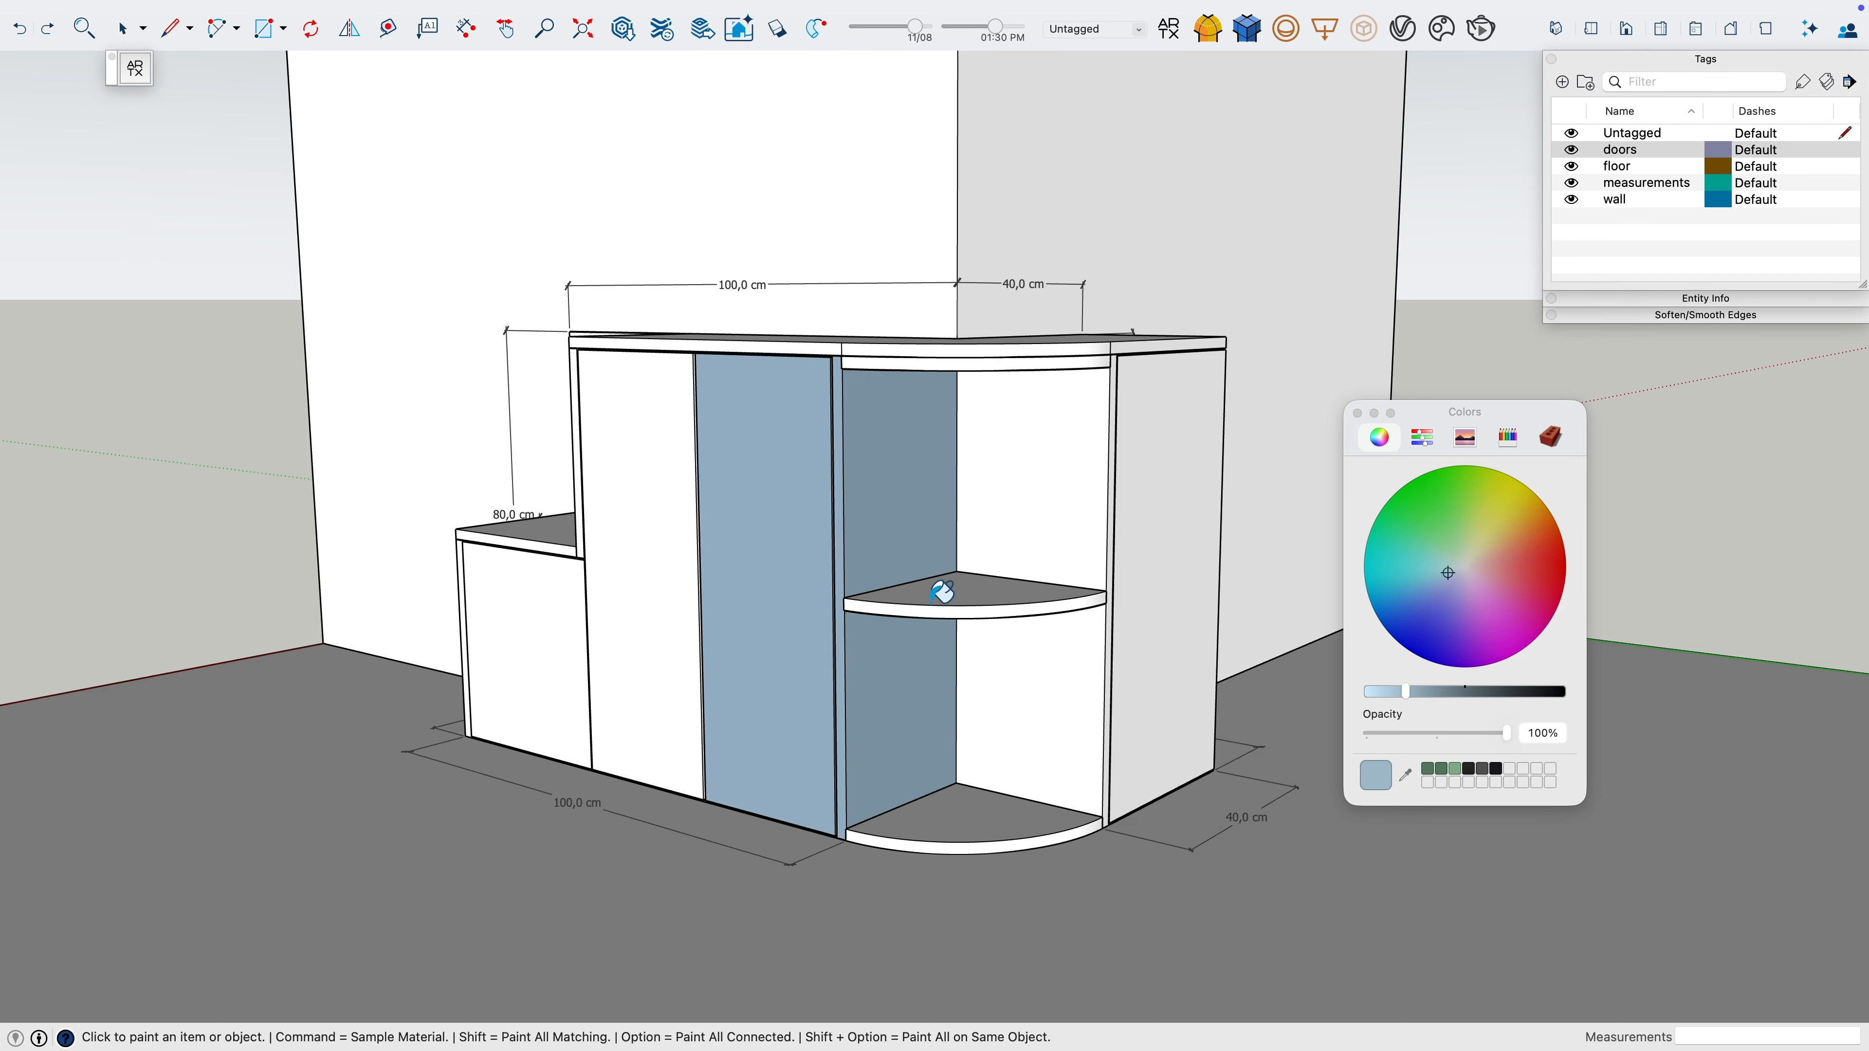
left_click(982, 359)
left_click(1056, 453)
left_click(1031, 795)
left_click(1144, 659)
left_click(597, 506)
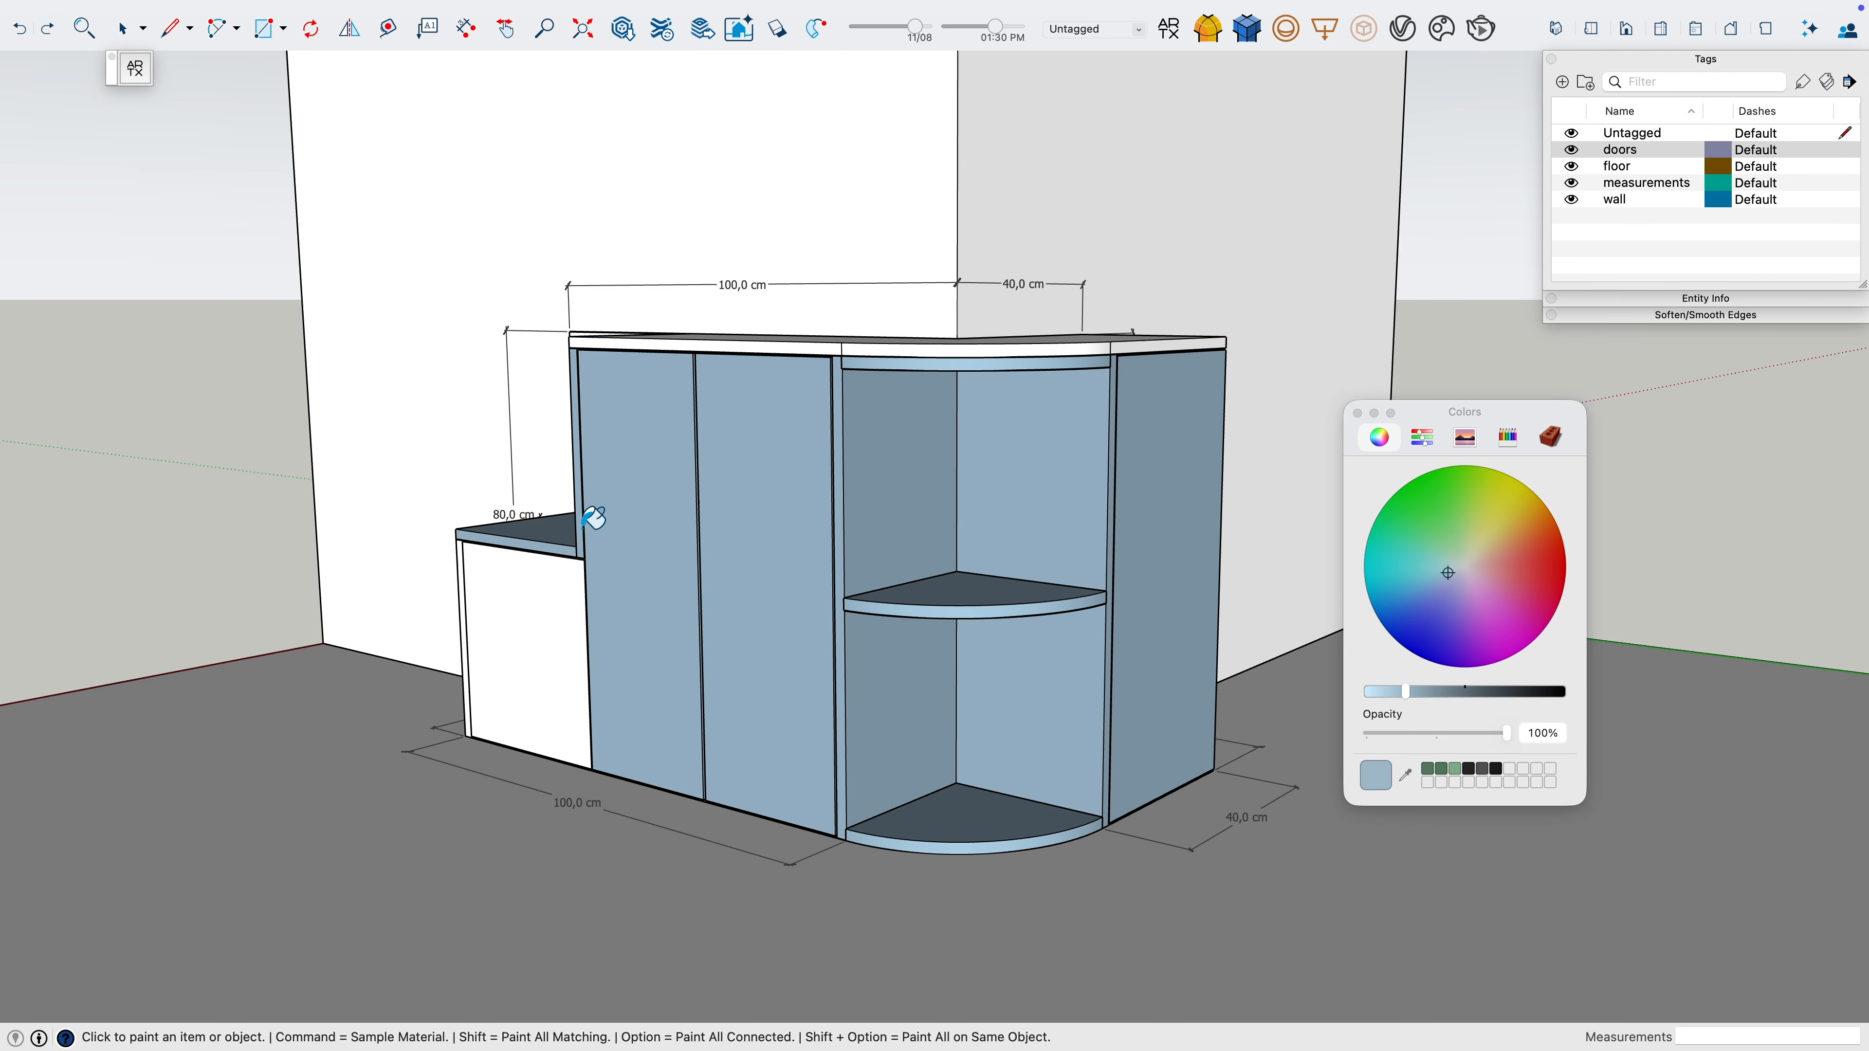
Paint the lower end section's door and outer panel light blue, undoing the stray fill in between
left_click(480, 610)
left_click(457, 593)
key("super+z")
left_click(462, 581)
mouse_move(662, 516)
middle_mouse_down()
mouse_move(457, 475)
mouse_move(935, 518)
mouse_move(1022, 475)
middle_mouse_up()
left_click(1022, 475)
Hide the doors tag and paint the inner dividers, shelves and bottom panels light blue
left_click(1572, 151)
left_click(920, 476)
left_click(901, 573)
left_click(891, 803)
middle_click_drag(890, 773, 1443, 676)
left_click(935, 526)
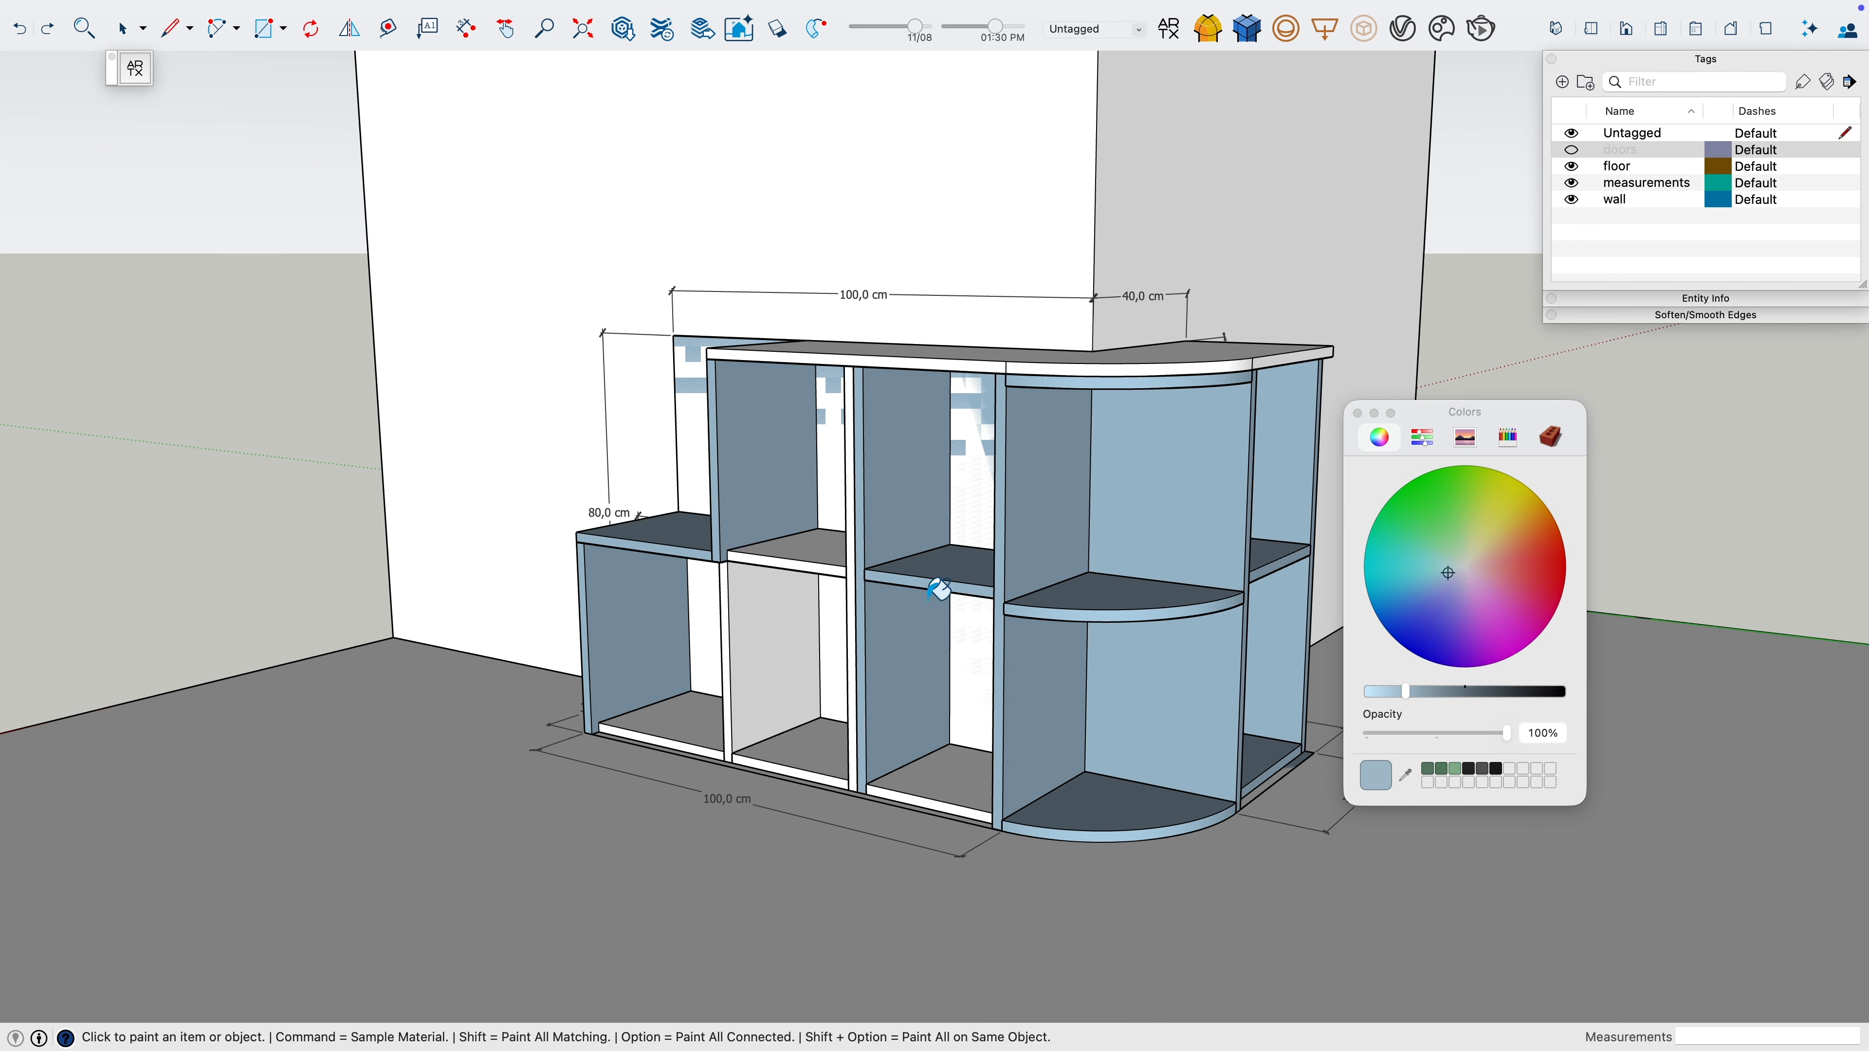
left_click(851, 718)
left_click(791, 666)
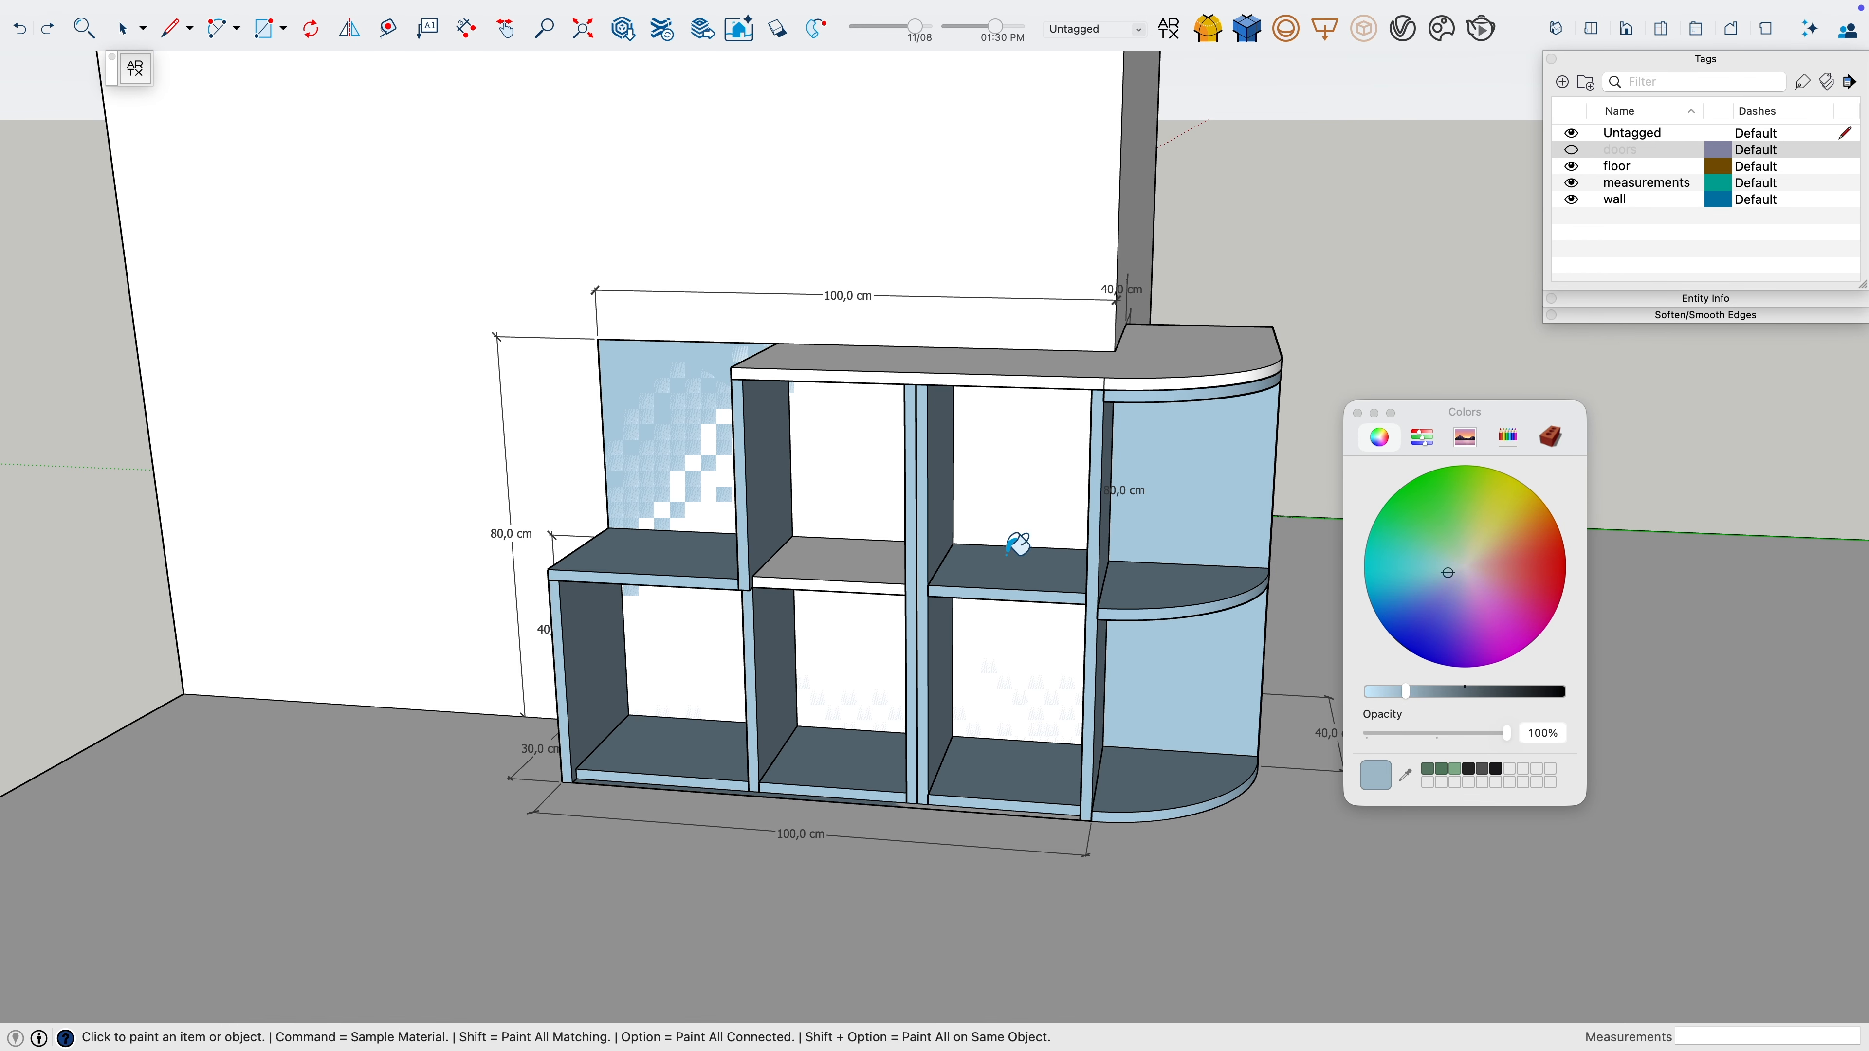
Delete the painted back face inside the cabinet's group and paint the remaining white upper shelf light blue
key("space")
left_click(696, 438)
double_click(696, 438)
key("BackSpace")
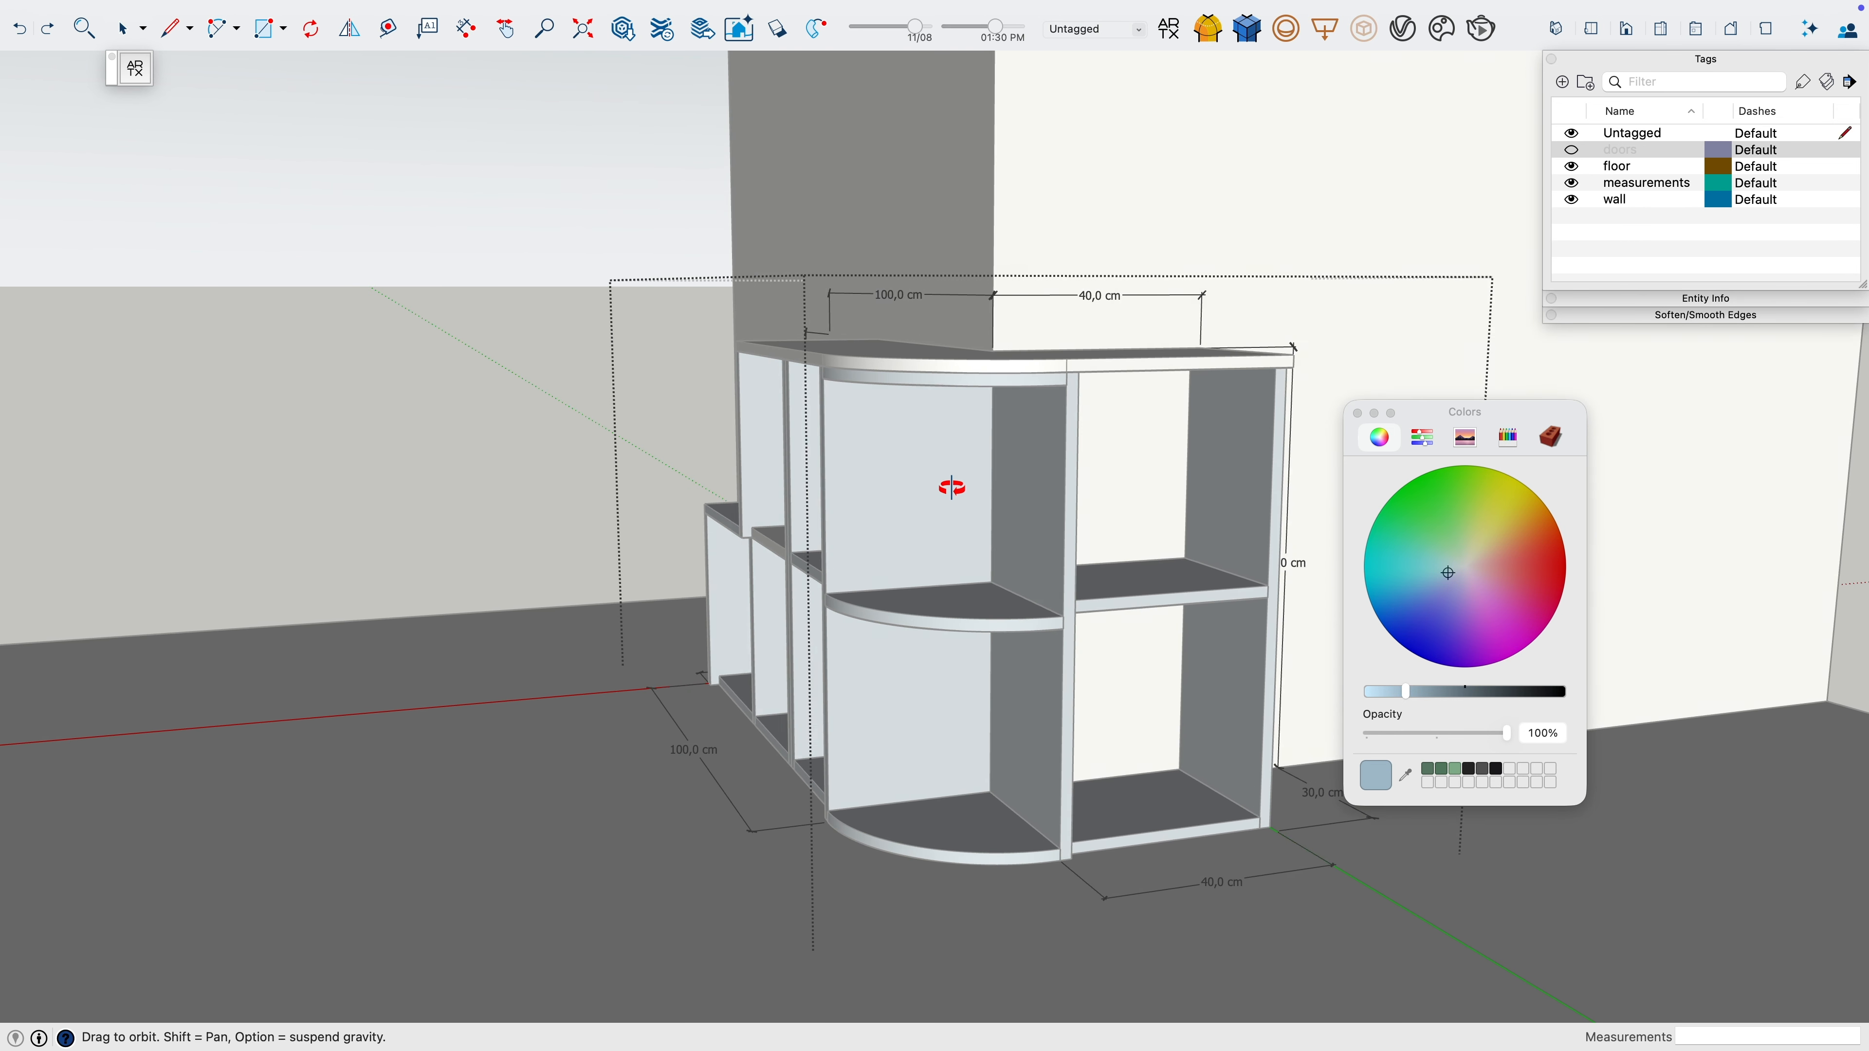
left_click(962, 486)
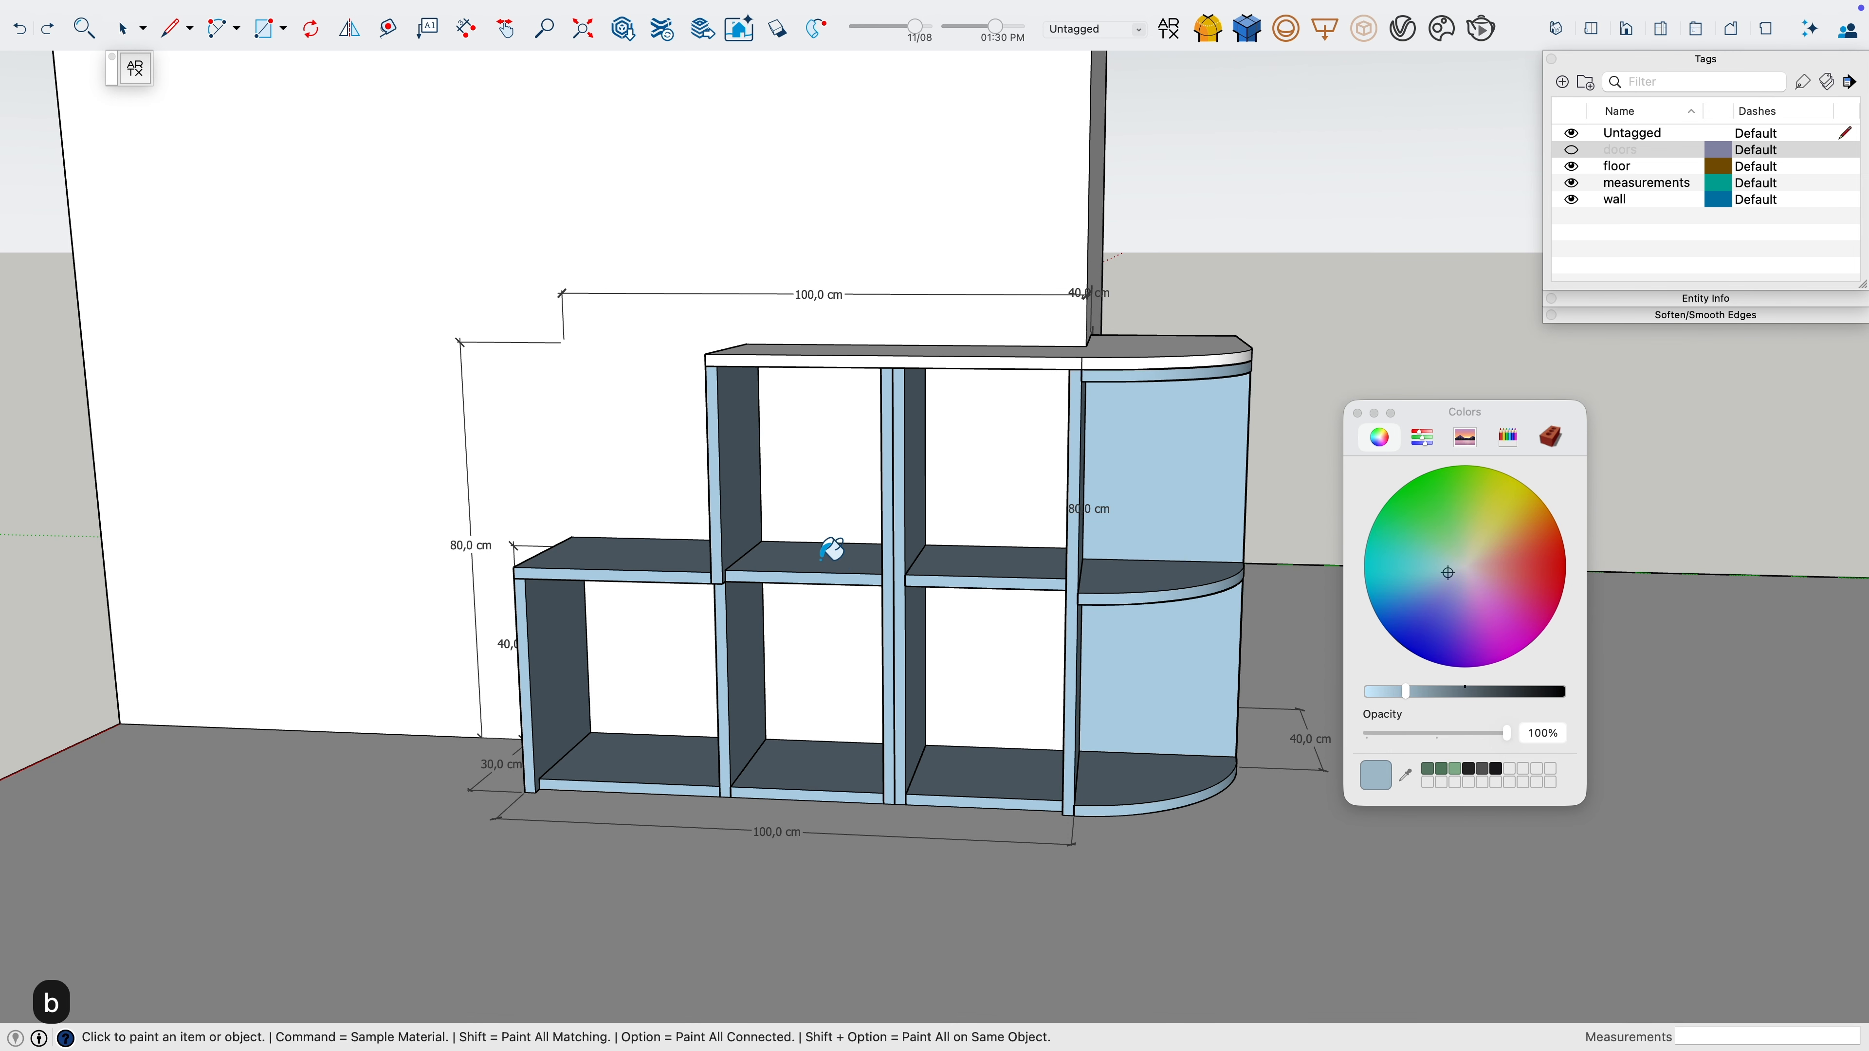
Draw a rectangle across a lower bay's back opening, extrude it 1 cm and group it as a back panel
mouse_move(820, 559)
middle_mouse_down()
mouse_move(1068, 480)
mouse_move(984, 474)
mouse_move(793, 765)
mouse_move(567, 645)
mouse_move(822, 446)
mouse_move(597, 527)
mouse_move(838, 786)
middle_mouse_up()
key("e")
left_click(585, 505)
key("space")
left_click(818, 743)
key("p")
left_click(817, 744)
type("1")
key("Return")
key("space")
triple_click(771, 680)
key("super+b")
Make another back panel in the next lower bay by extruding a back rectangle 1 cm and grouping it
left_click_drag(765, 670, 814, 523)
left_click(872, 519)
mouse_move(872, 519)
middle_mouse_down()
mouse_move(943, 763)
mouse_move(1045, 802)
middle_mouse_up()
left_click(1106, 828)
key("space")
key("p")
left_click(1048, 779)
type("1")
key("Return")
key("super+g")
middle_click_drag(1023, 686, 890, 567)
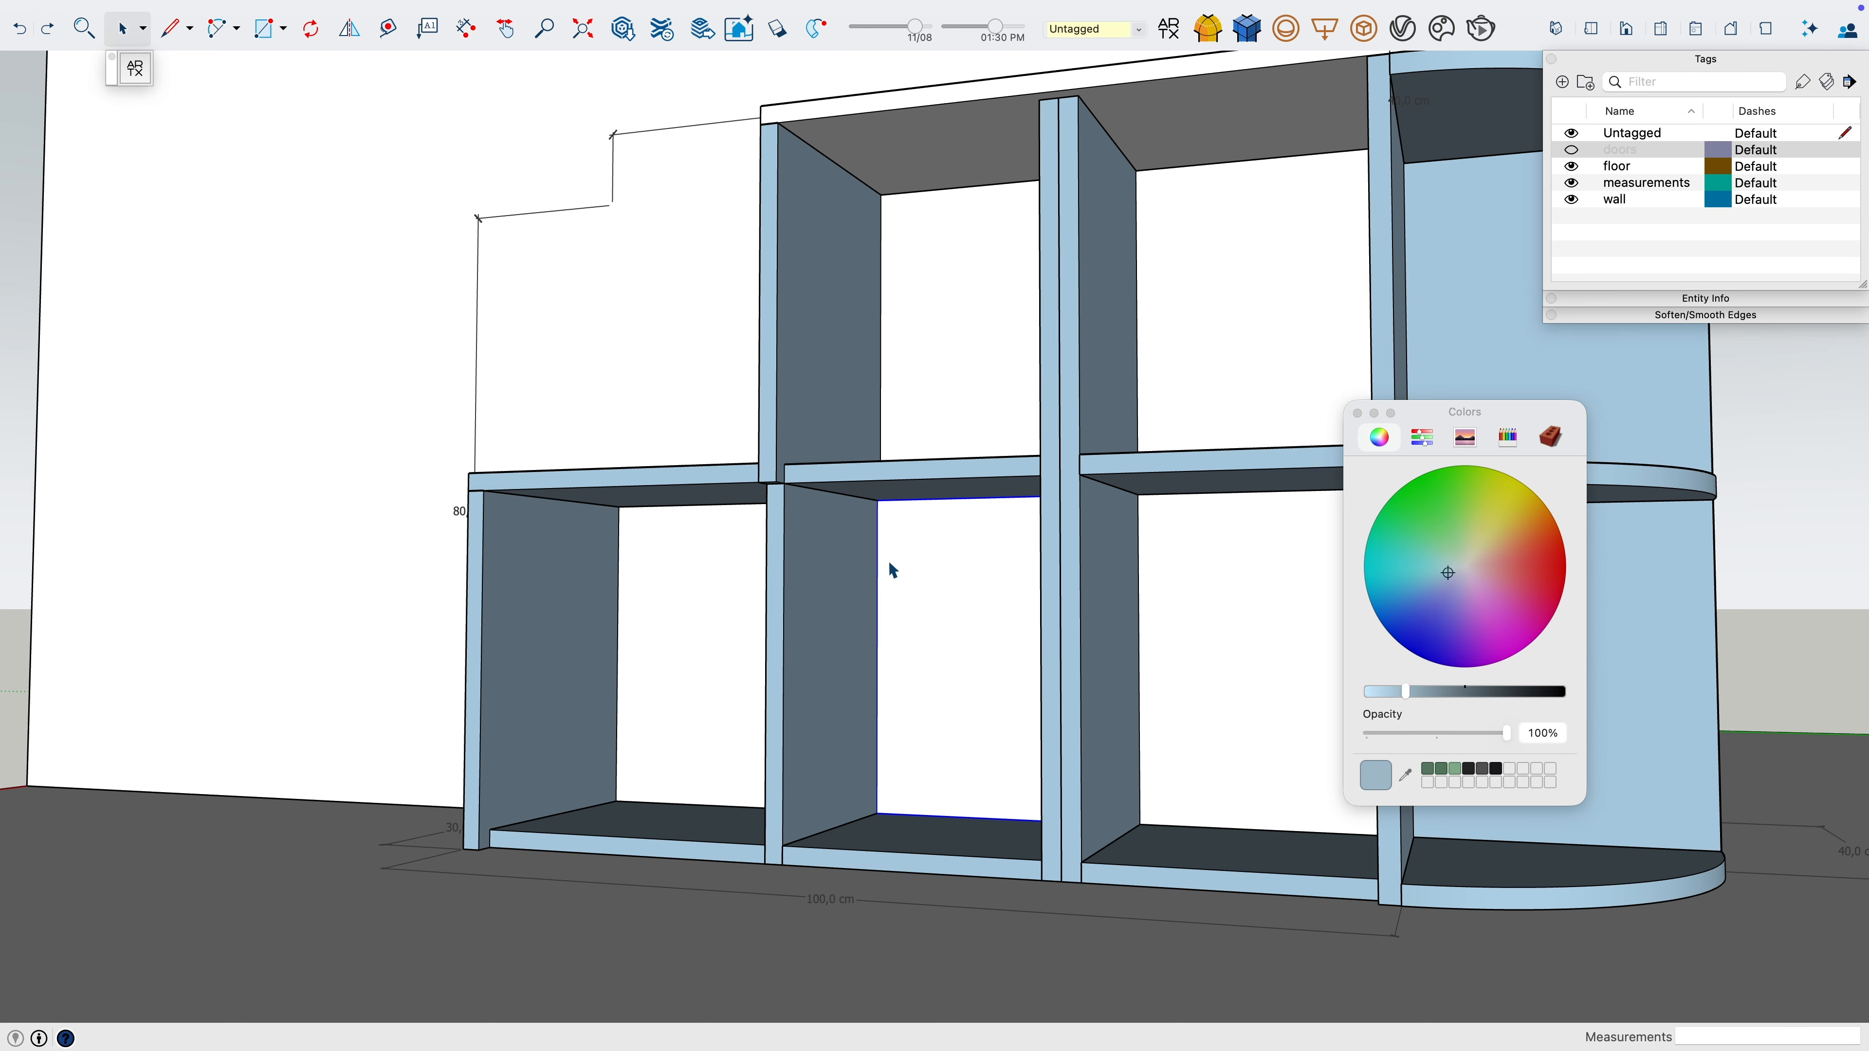
Copy the lower back panels up into the upper openings of the tall bays
key("m")
left_click(883, 524)
left_click(876, 184)
middle_click_drag(875, 184, 920, 331)
left_click(868, 163)
key("alt")
middle_click_drag(1175, 651, 1043, 572)
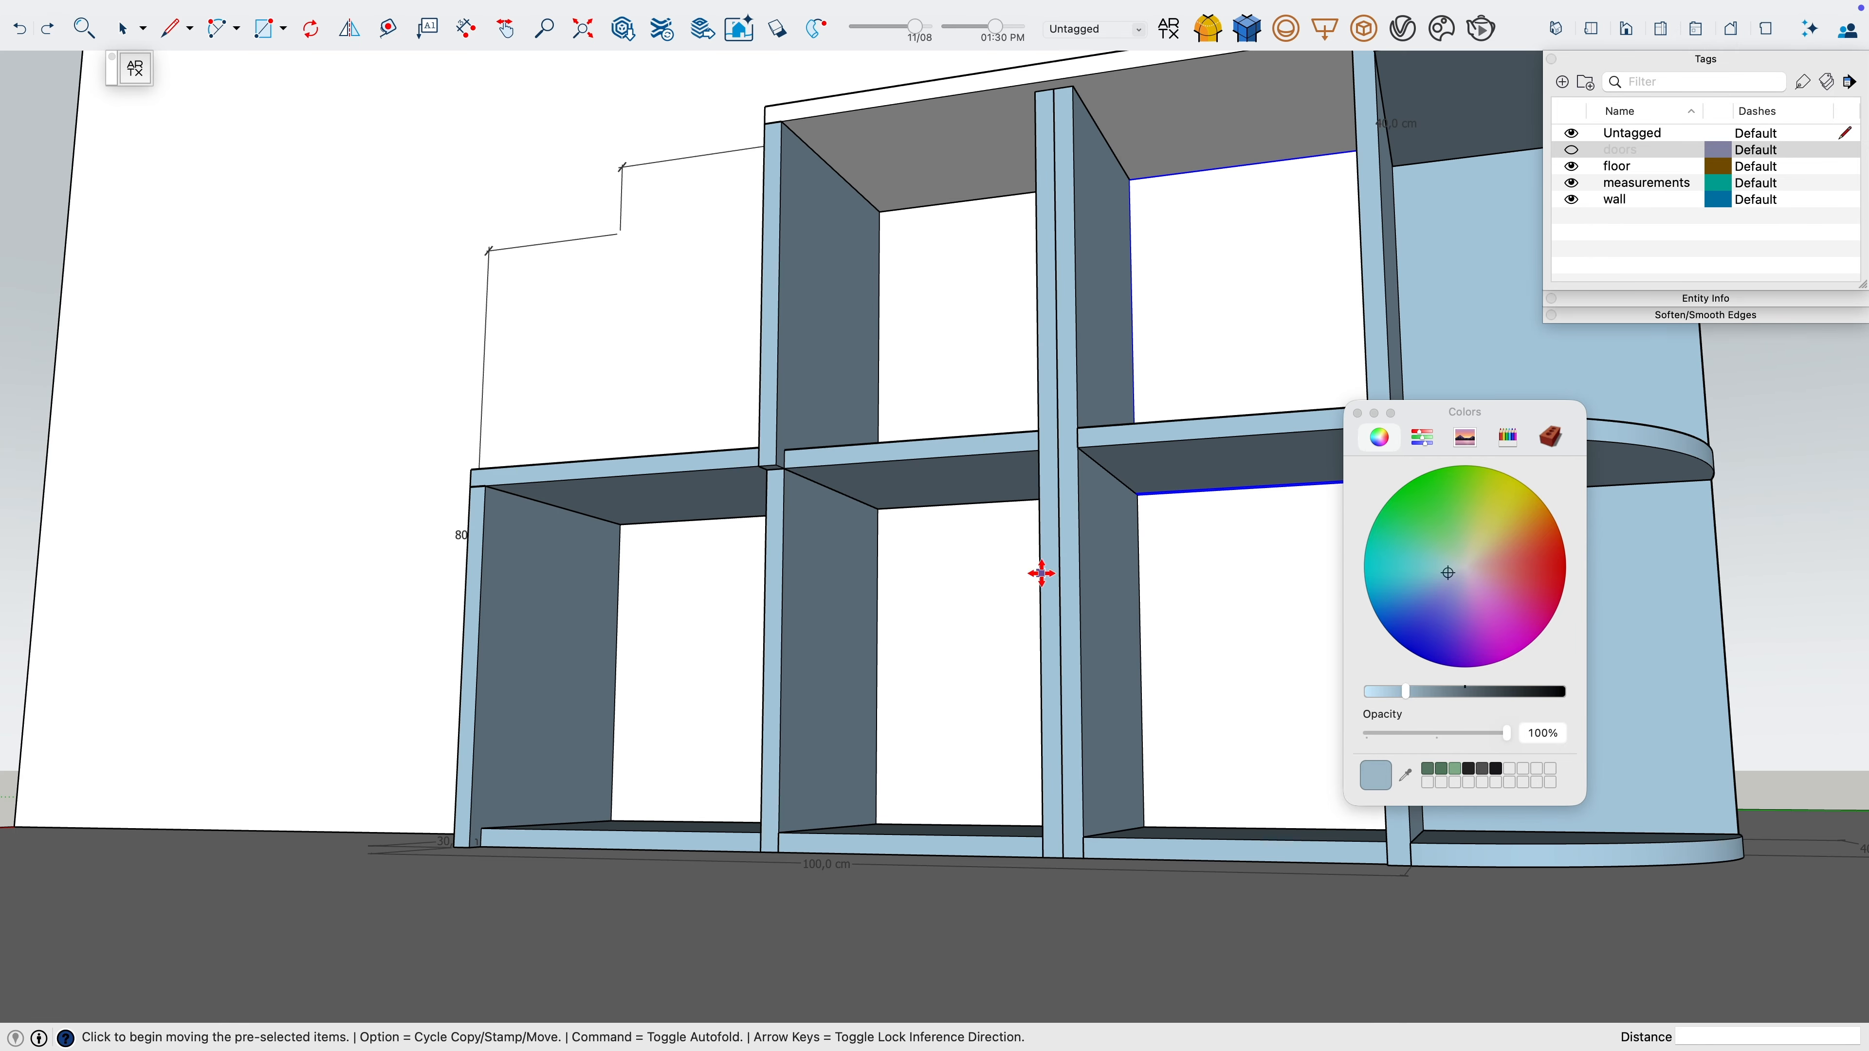
Place a copy of the upper back panel across the adjacent tall bay's upper back opening
key("space")
key("m")
left_click(881, 508)
left_click(1131, 496)
middle_click_drag(1131, 495, 920, 626)
Hide the wall tag and resize the copied upper back panels from behind with Push/Pull to fit their openings
left_click(1571, 199)
middle_click_drag(1297, 359, 580, 593)
key("space")
scroll(741, 448, "up", 5)
middle_click_drag(714, 487, 638, 422)
key("p")
left_click(647, 360)
key("space")
double_click(1084, 230)
key("p")
left_click(1142, 357)
left_click(1133, 299)
scroll(1060, 397, "down", 5)
Paint the back panels of the long cabinet run light blue from behind
middle_click_drag(1060, 397, 979, 380)
key("space")
left_click(1359, 190)
middle_click_drag(795, 397, 705, 452)
scroll(715, 372, "down", 3)
key("b")
left_click(963, 278)
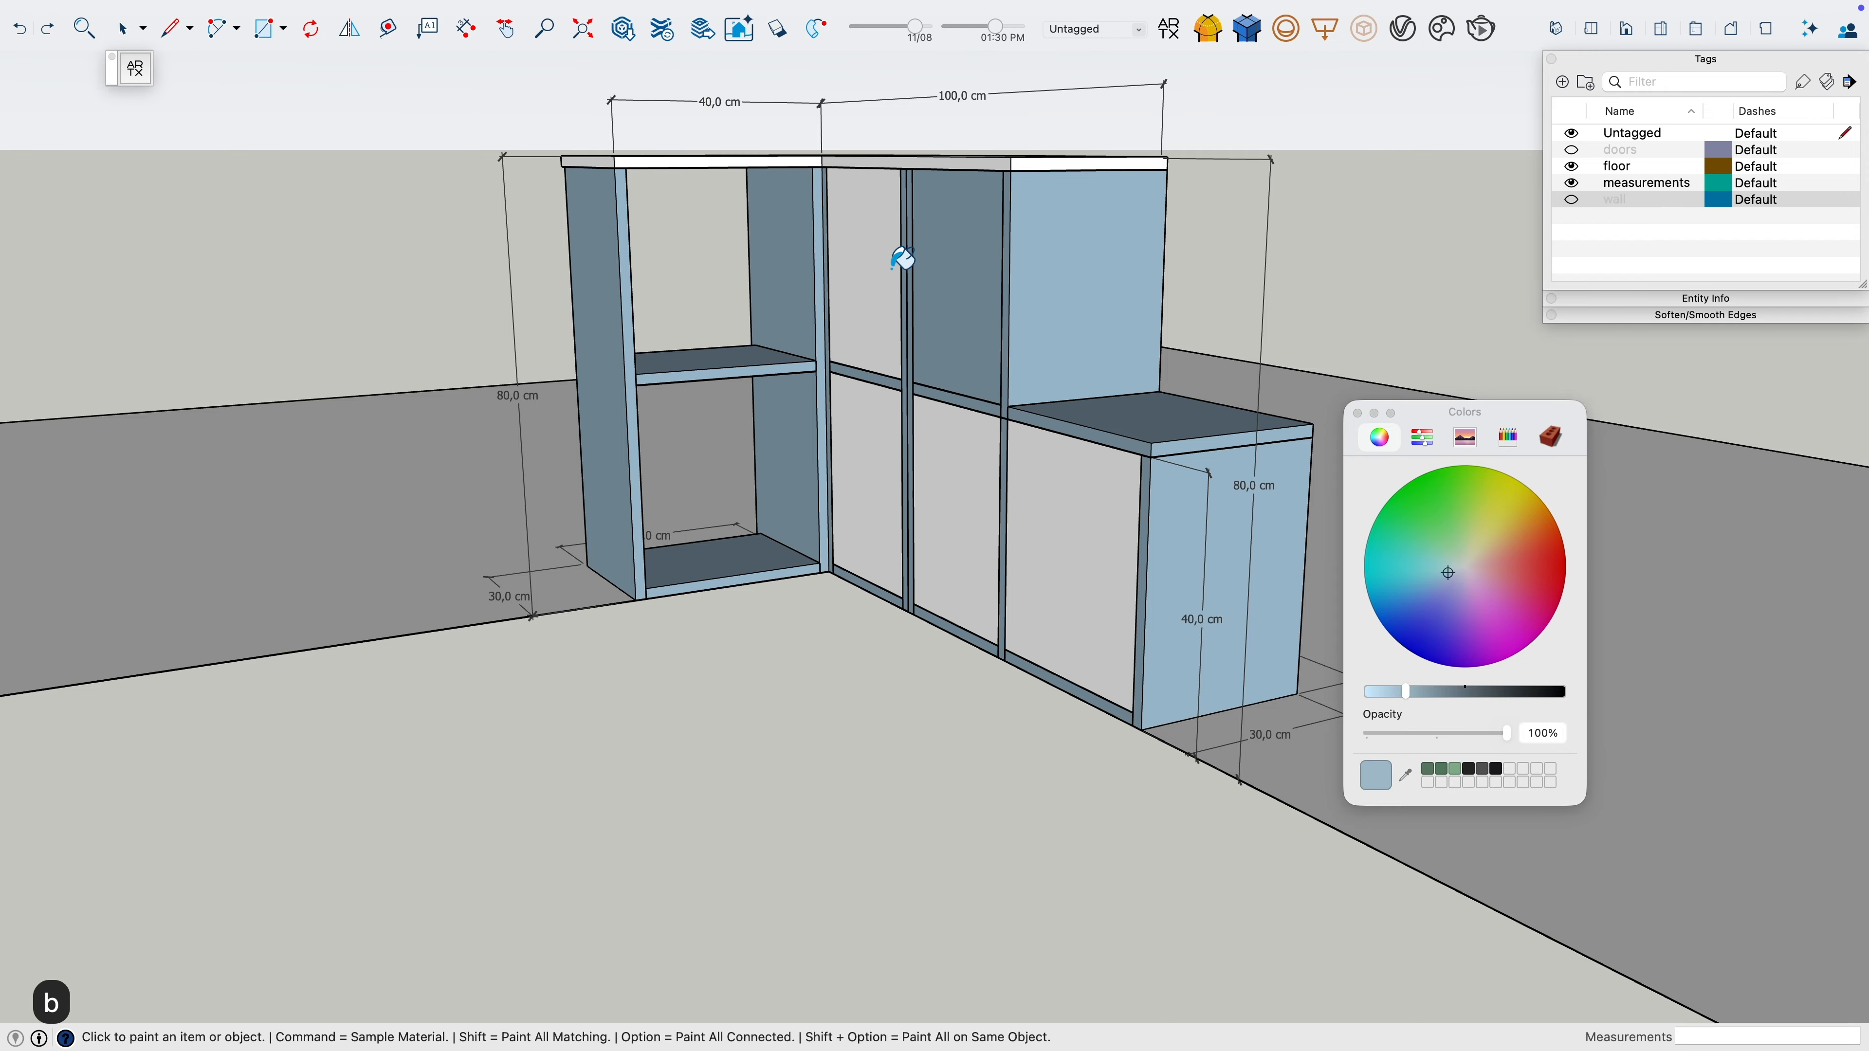
left_click(891, 270)
left_click(887, 457)
left_click(947, 462)
left_click(1045, 489)
Make a light blue back panel for the short unit's lower opening by drawing a rectangle, extruding it and grouping it
scroll(738, 233, "up", 3)
scroll(699, 331, "up", 2)
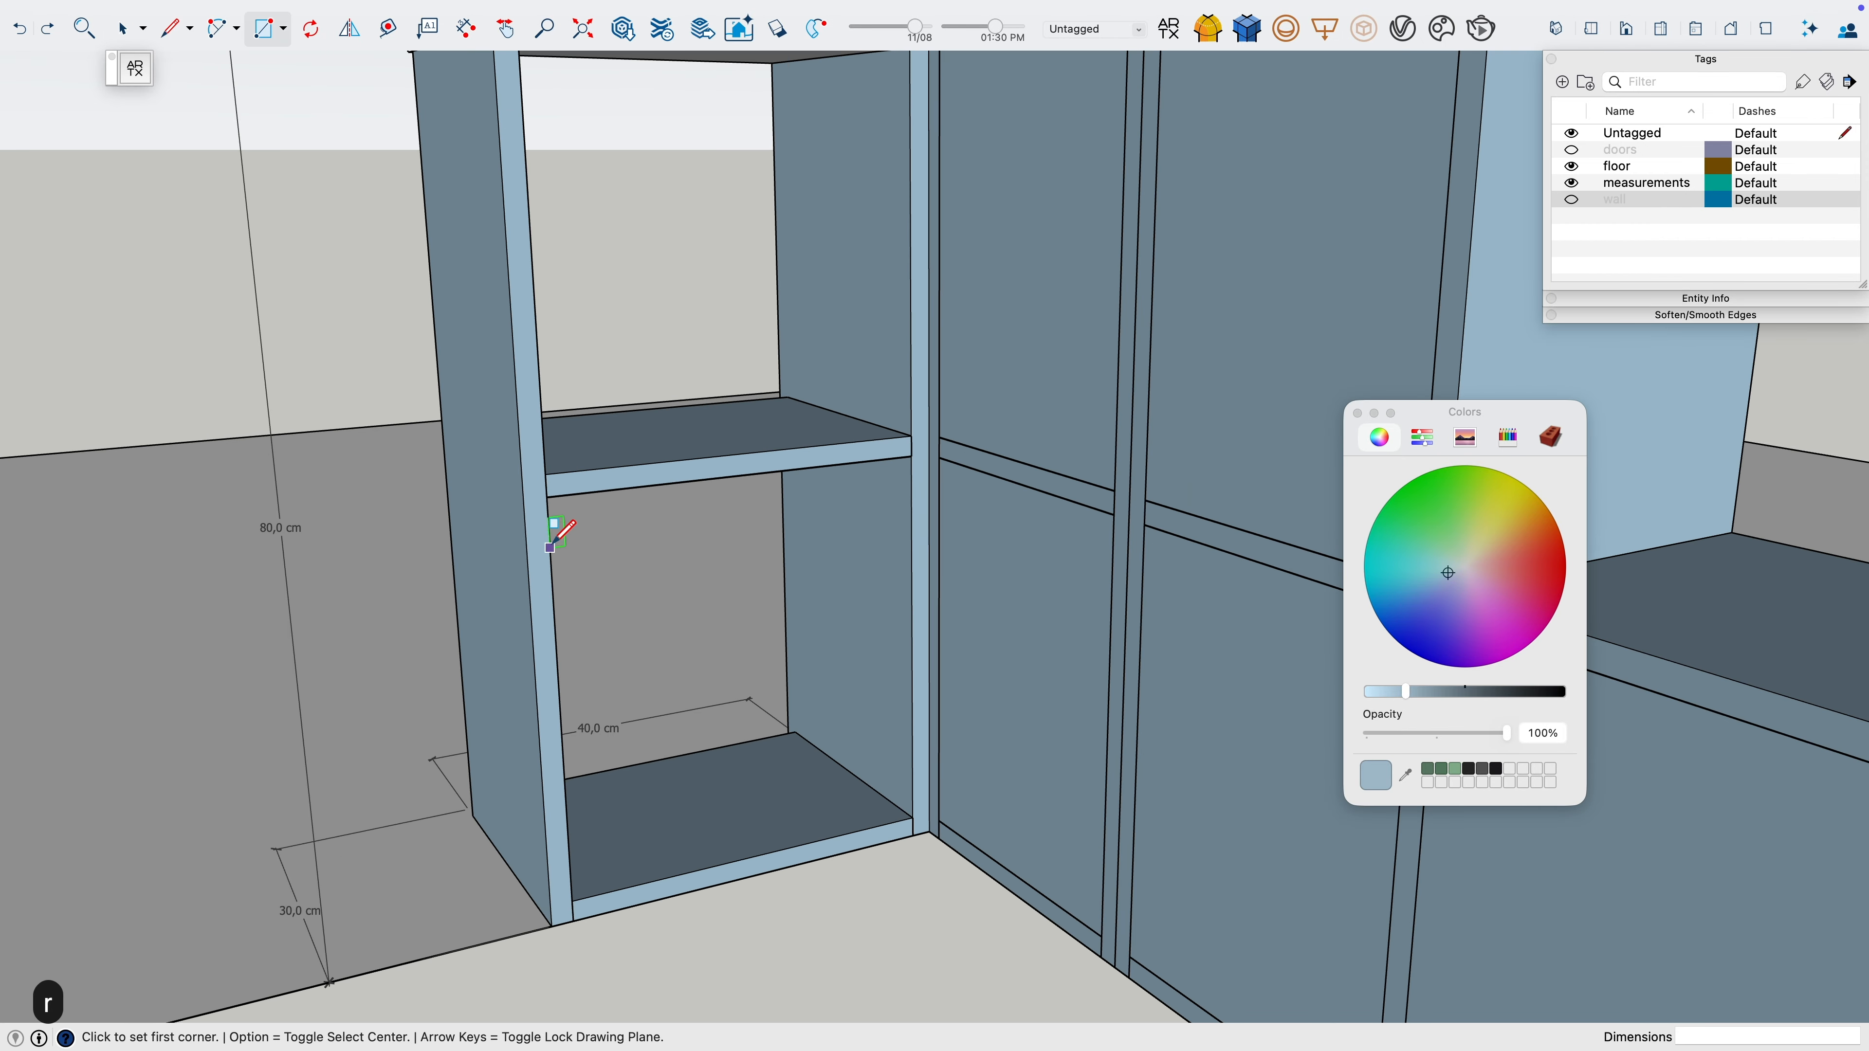
left_click(913, 818)
key("space")
key("p")
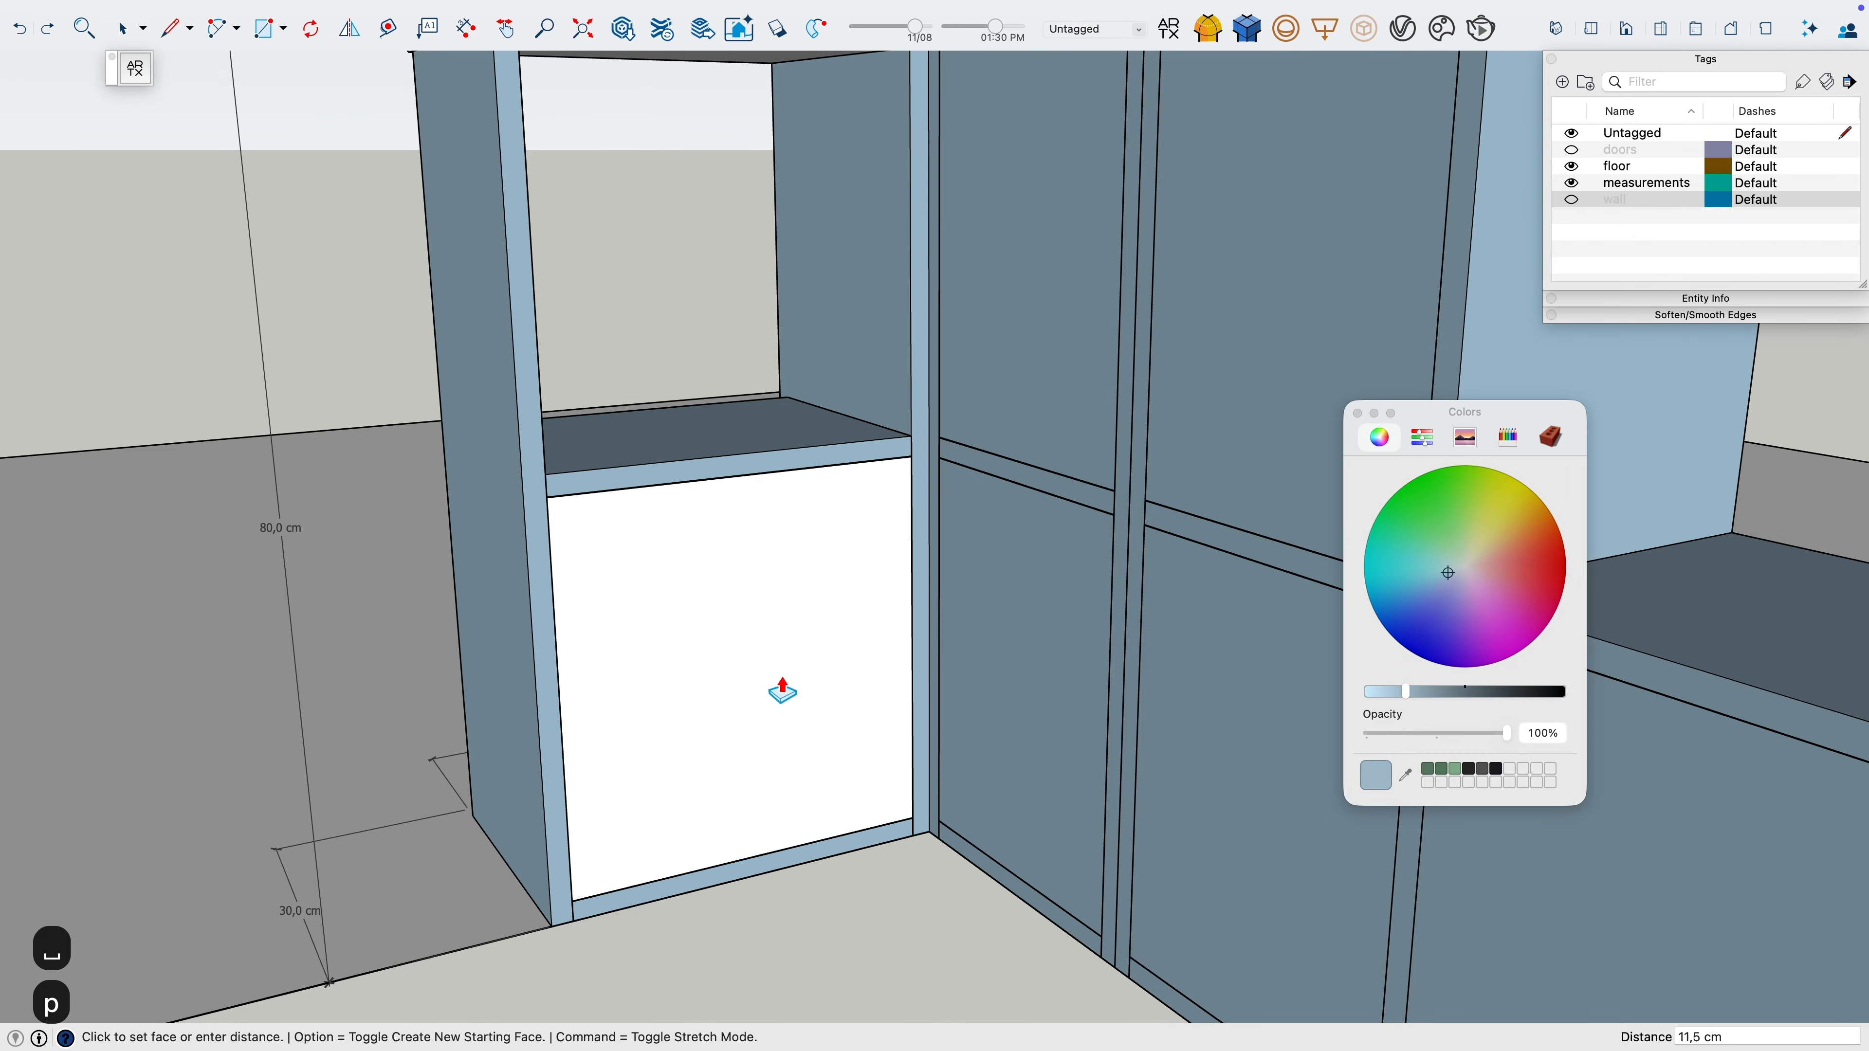
key("space")
double_click(720, 651)
key("super+g")
key("space")
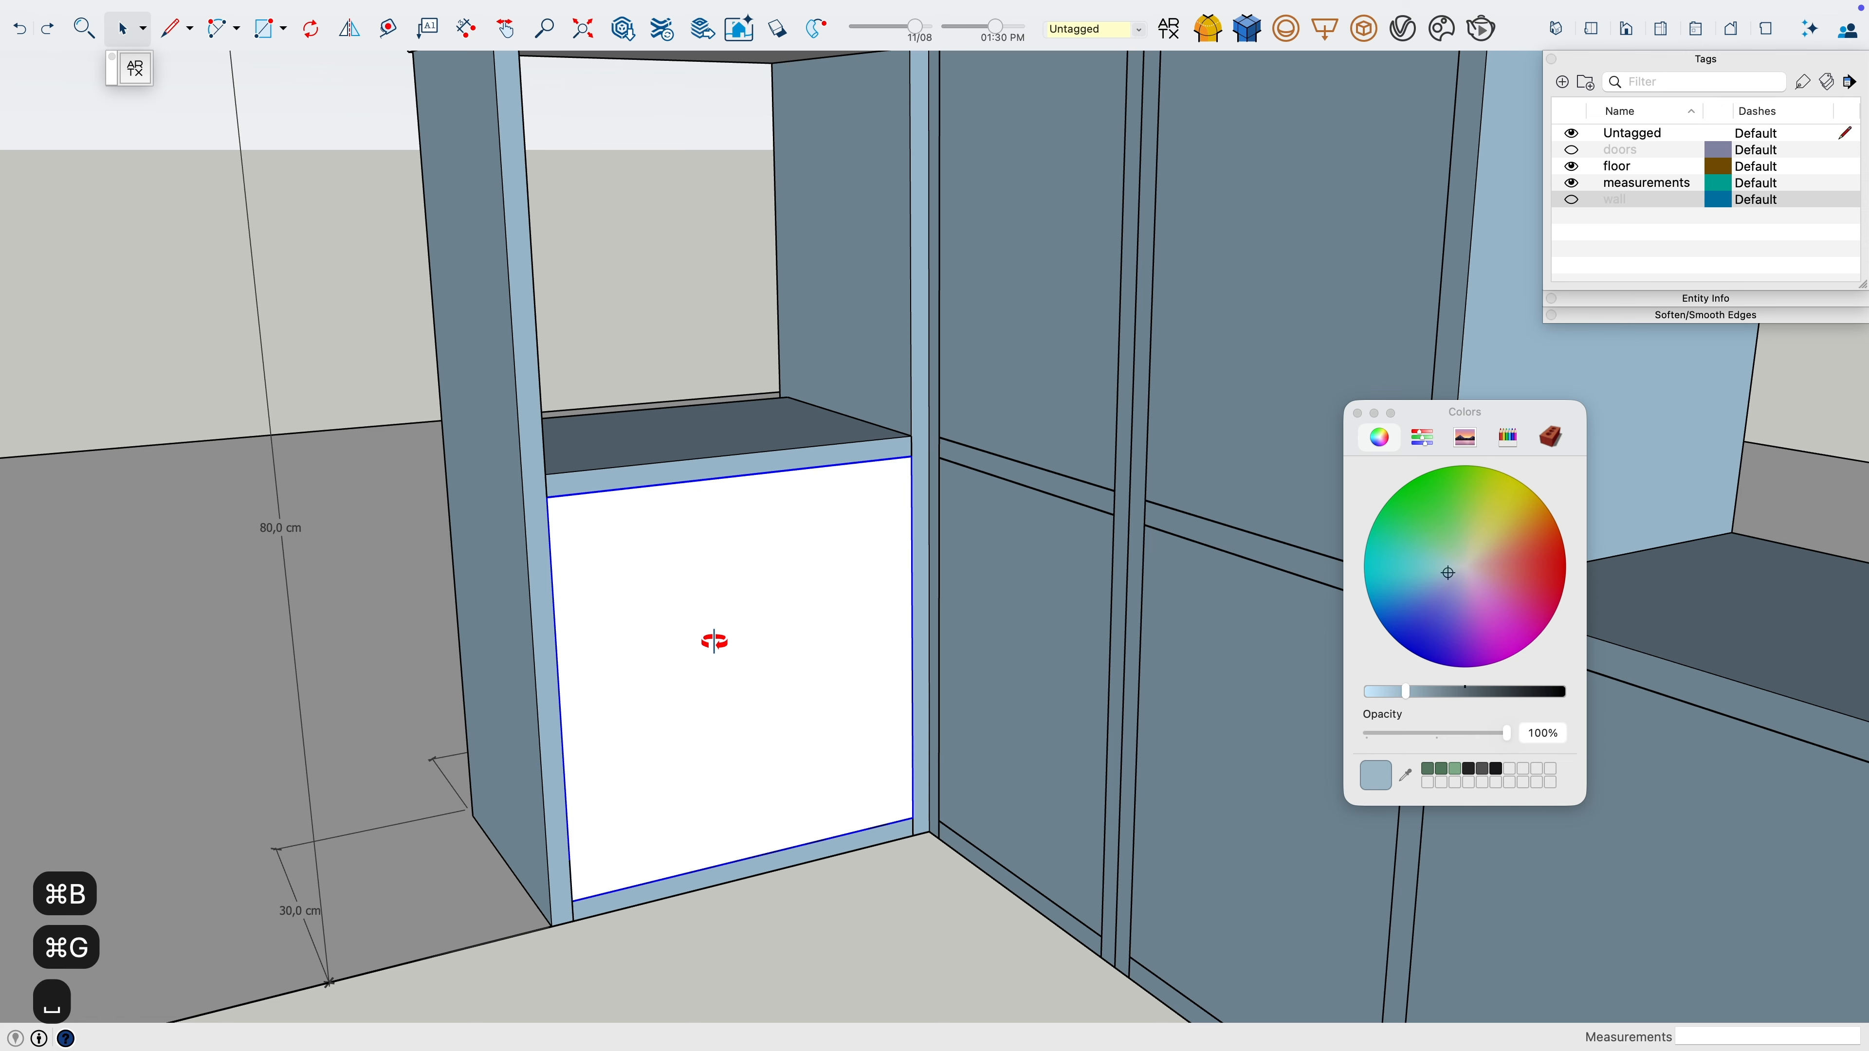
key("b")
left_click(718, 655)
Copy the short unit's lower back panel up into its upper opening
scroll(716, 654, "down", 1)
key("m")
left_click(584, 880)
key("alt")
left_click(565, 491)
Adjust the height of the short unit's upper back panel with Push/Pull inside its group
scroll(565, 491, "down", 3)
middle_click_drag(689, 346, 759, 488)
scroll(571, 313, "up", 2)
key("space")
double_click(492, 301)
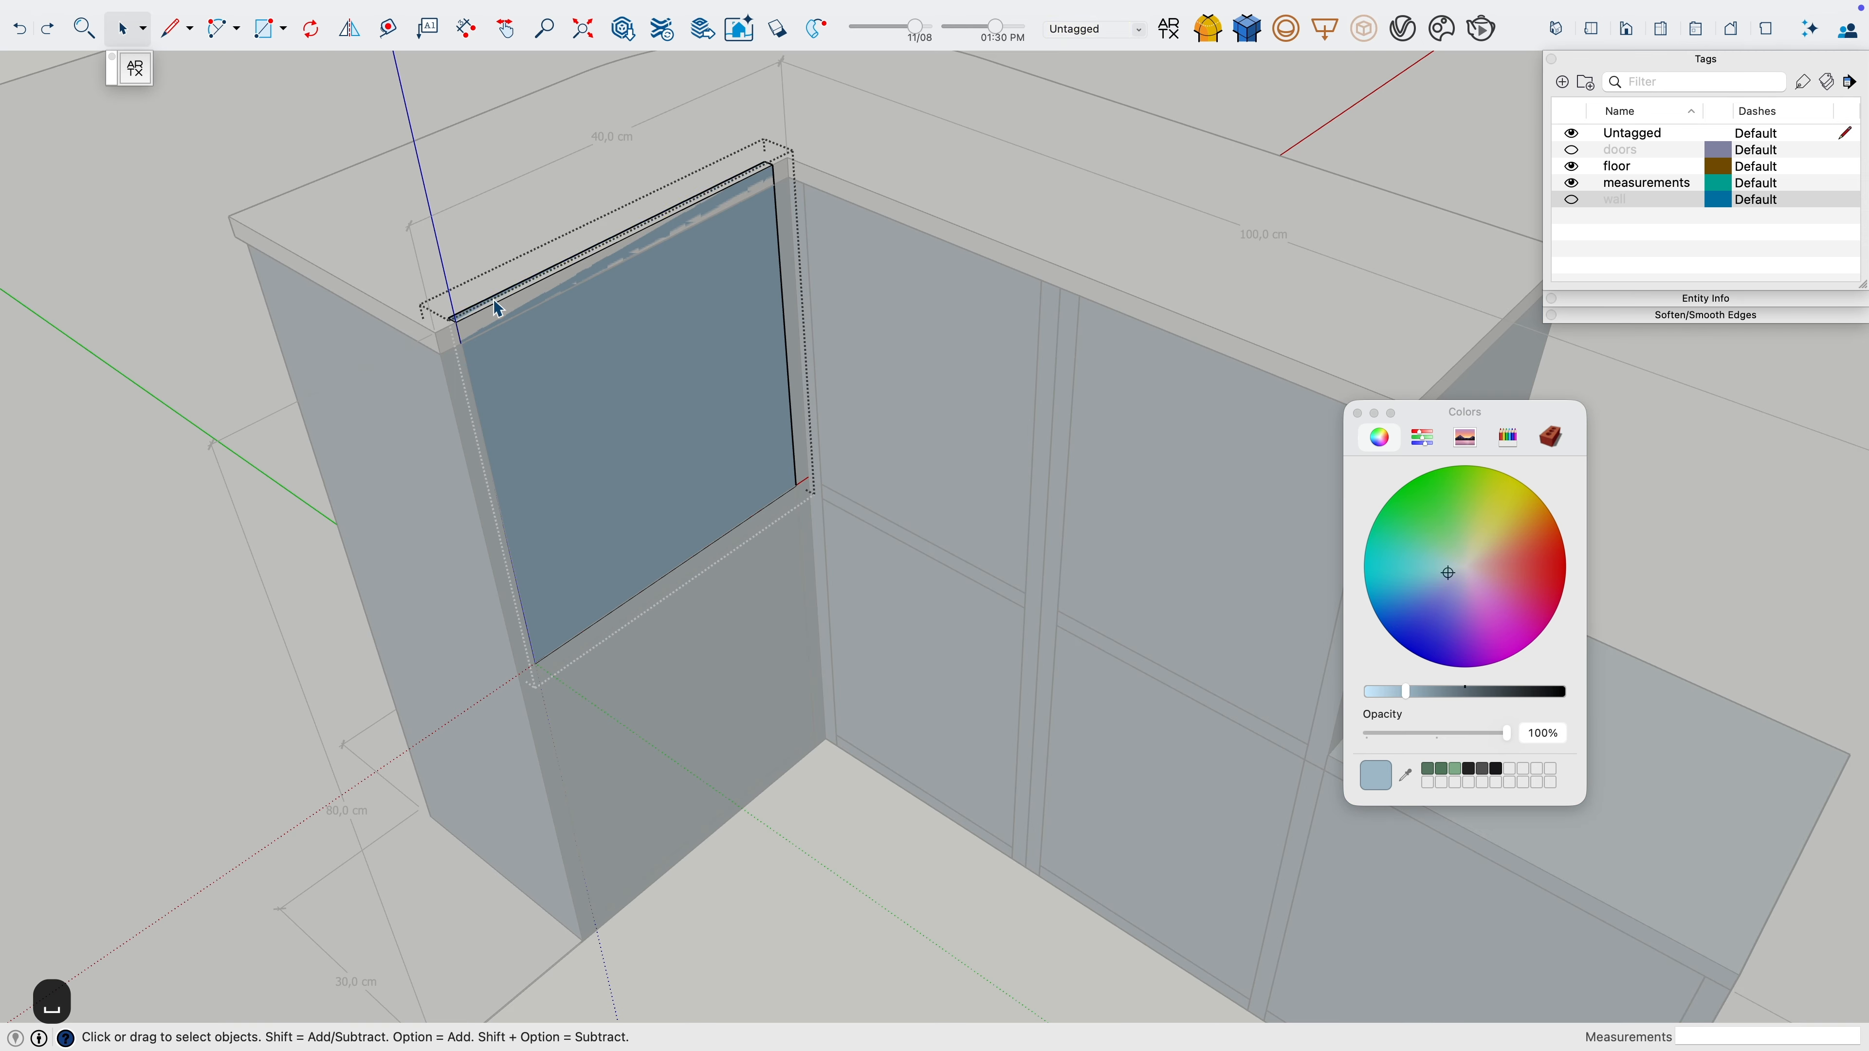
key("p")
left_click(492, 301)
left_click(476, 336)
key("space")
key("Escape")
Group the back panel of the low end bay and paint it light blue
middle_click_drag(485, 497, 1244, 611)
scroll(1244, 610, "down", 3)
left_click(618, 675)
key("super+g")
key("b")
left_click(732, 600)
Create a tag named "back" and assign all back panels to it
middle_click_drag(732, 600, 399, 612)
key("space")
middle_click_drag(817, 582, 628, 595)
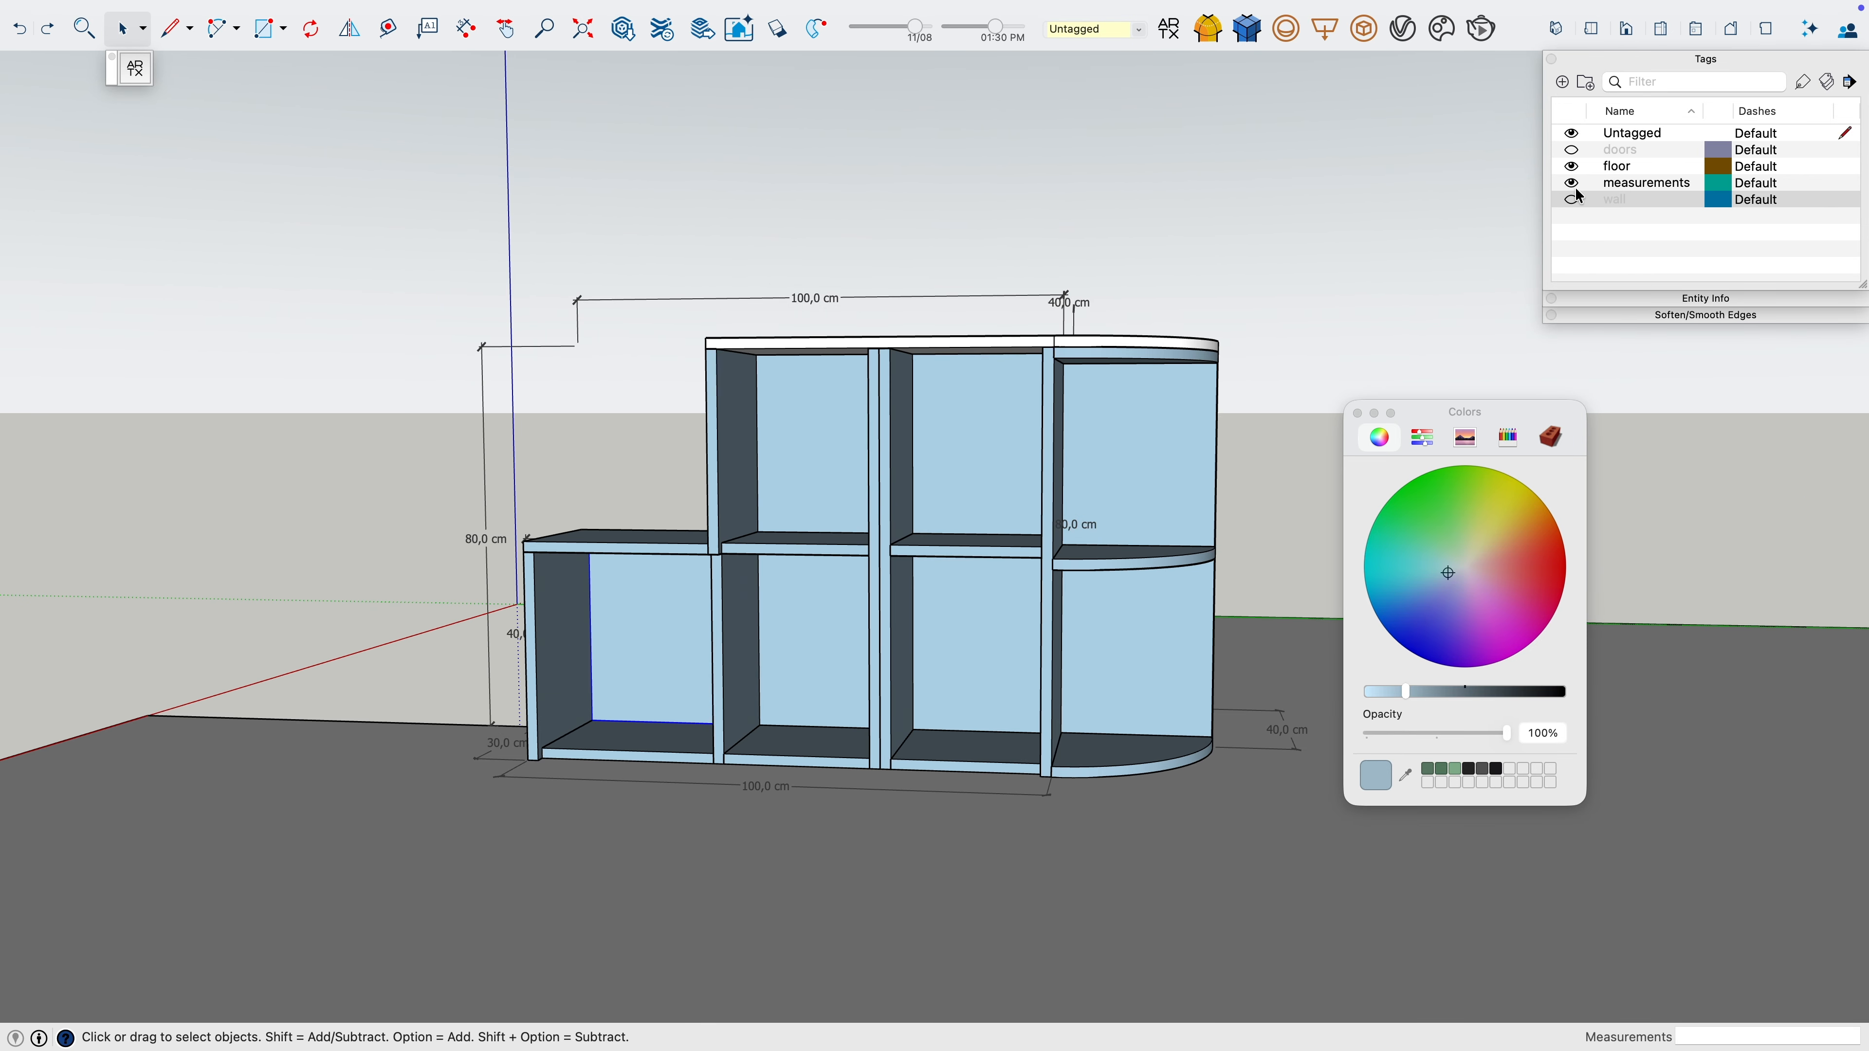
key("Return")
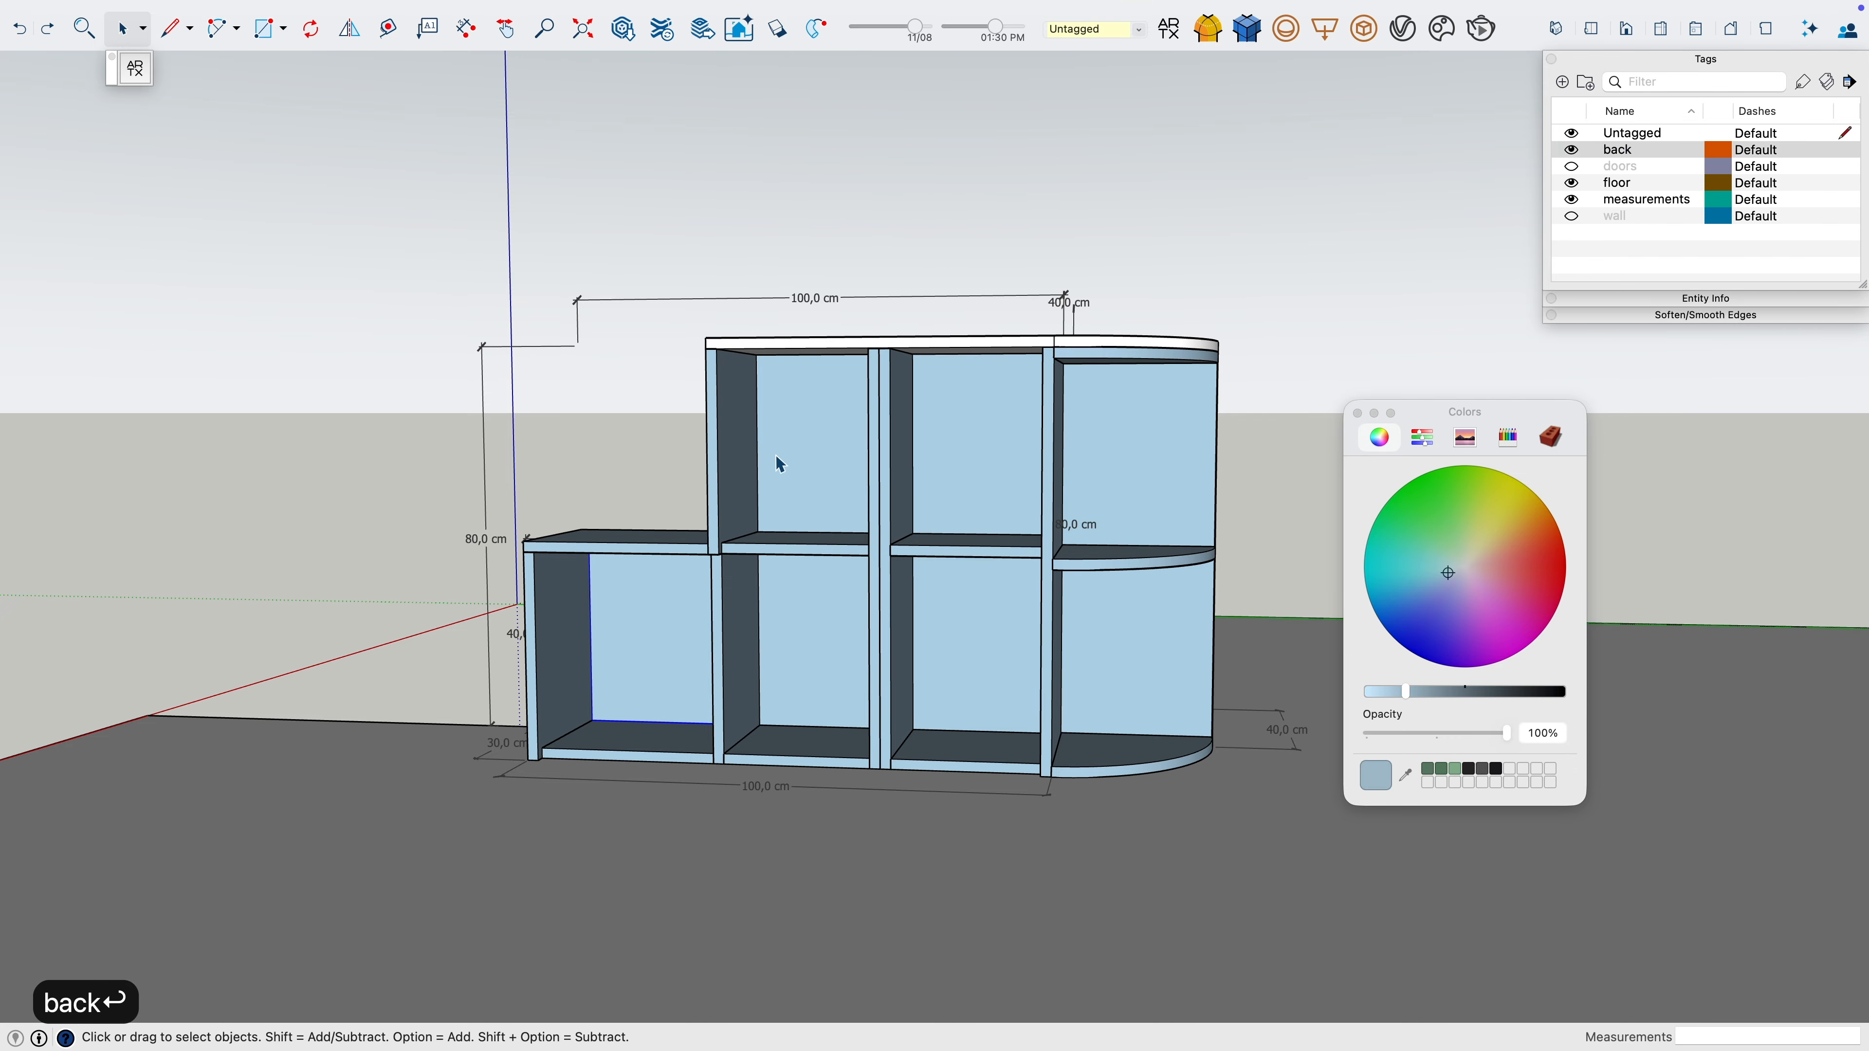
middle_click_drag(1089, 461, 1179, 509)
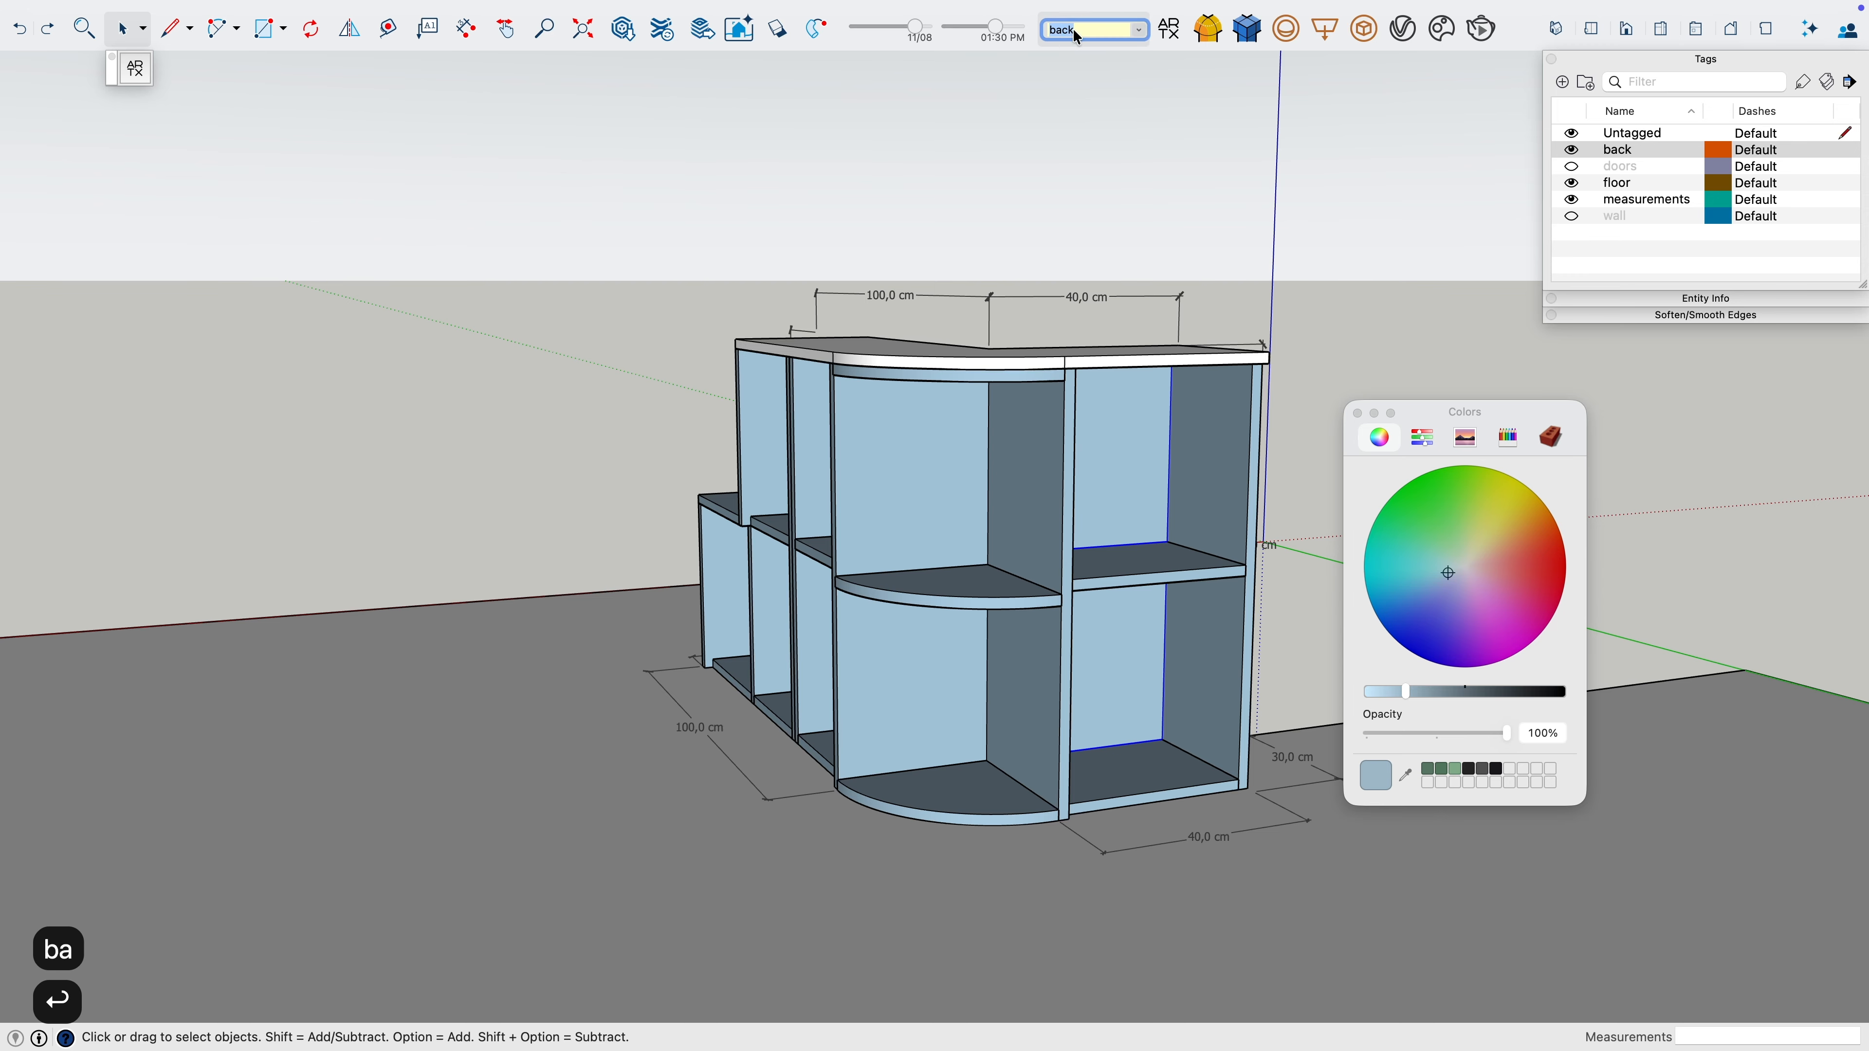
Create a tag named "shelves" and assign the middle shelves, including the rounded corner shelf, to it
left_click(1562, 82)
type("shelves")
key("Return")
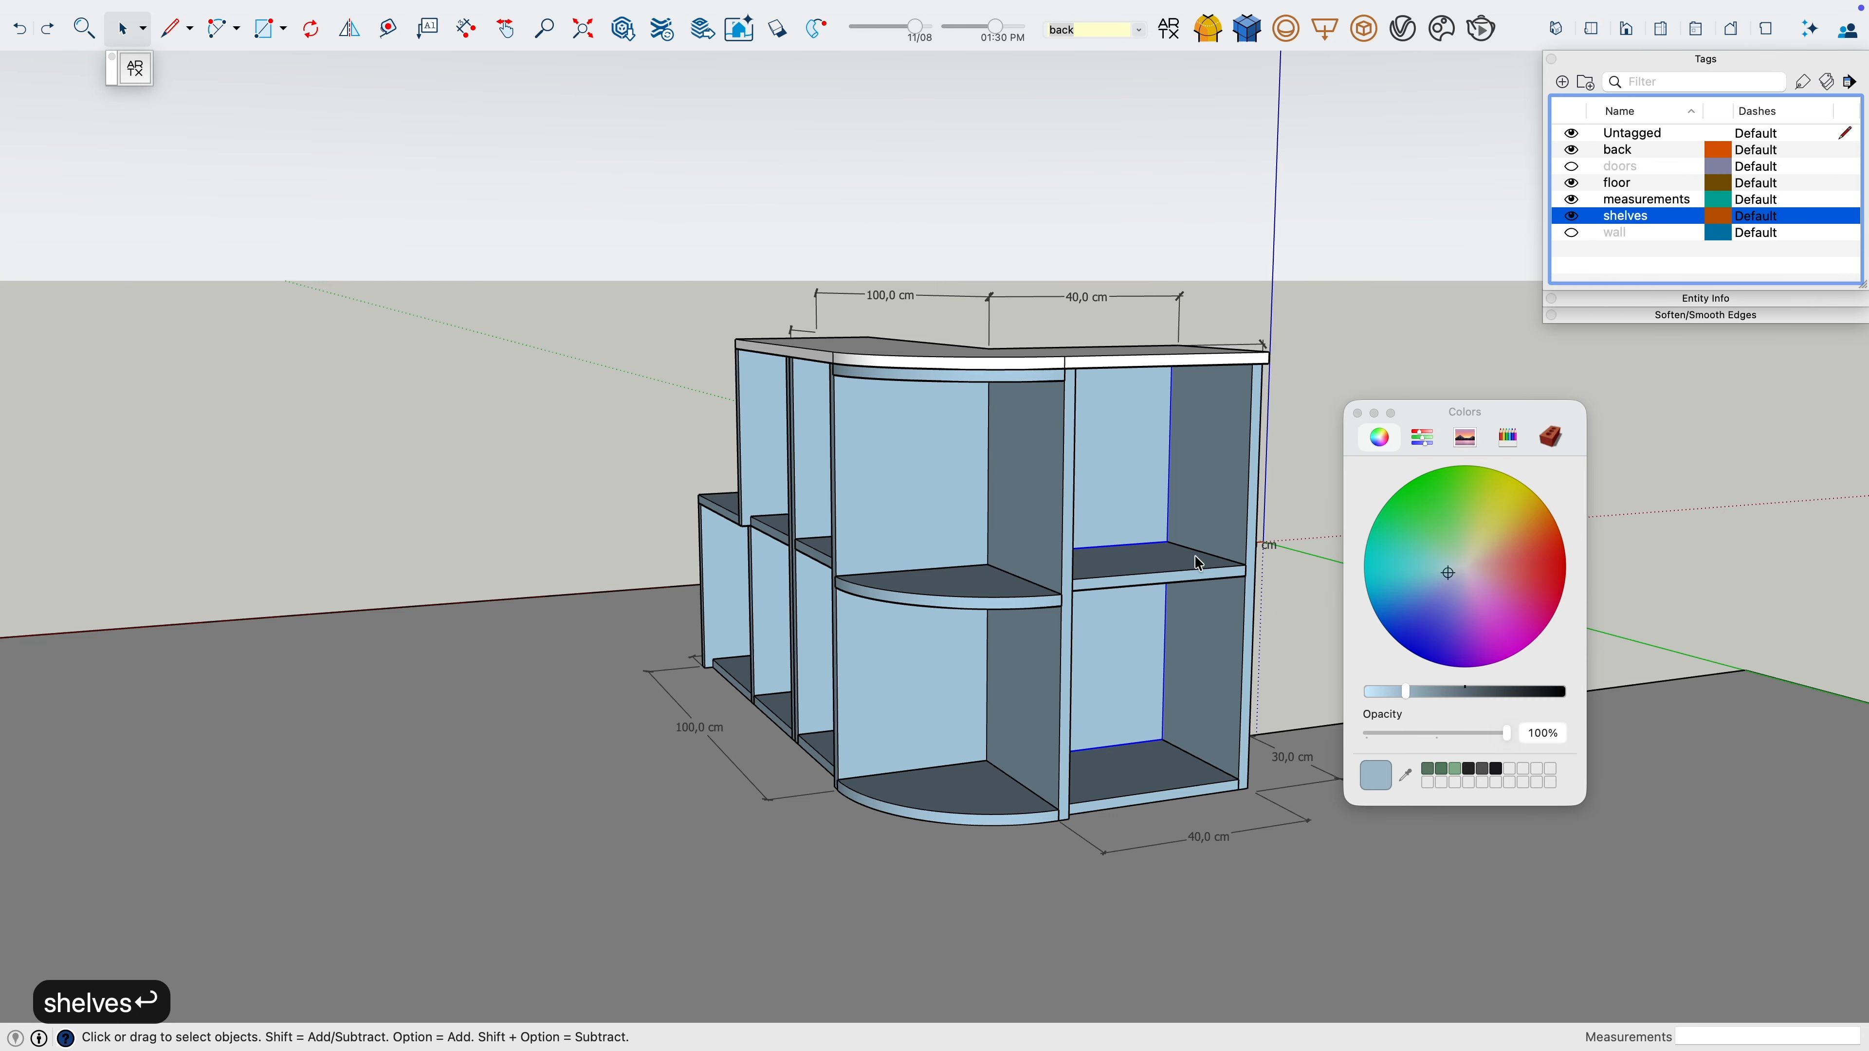
middle_click_drag(963, 608, 936, 584)
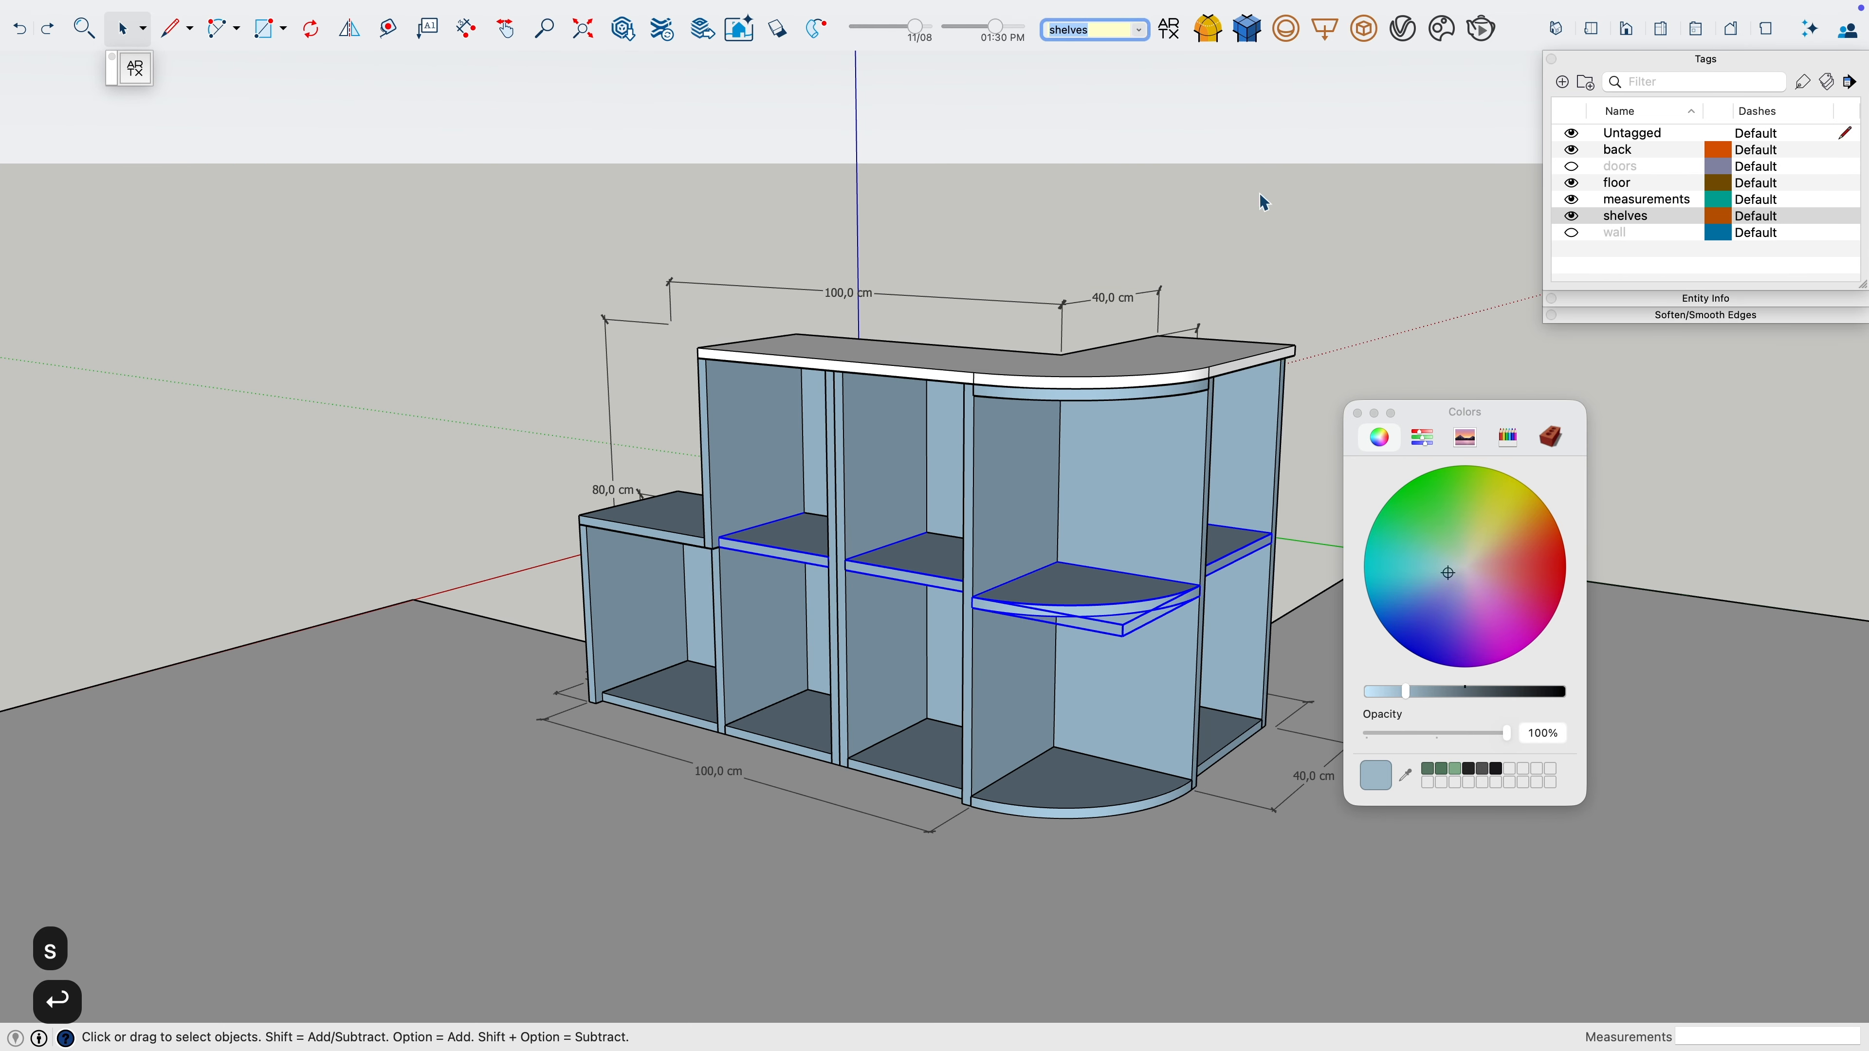
Create a tag named "cabinets" and hide the shelves and back tags
left_click(1563, 83)
type("cabinets")
key("Return")
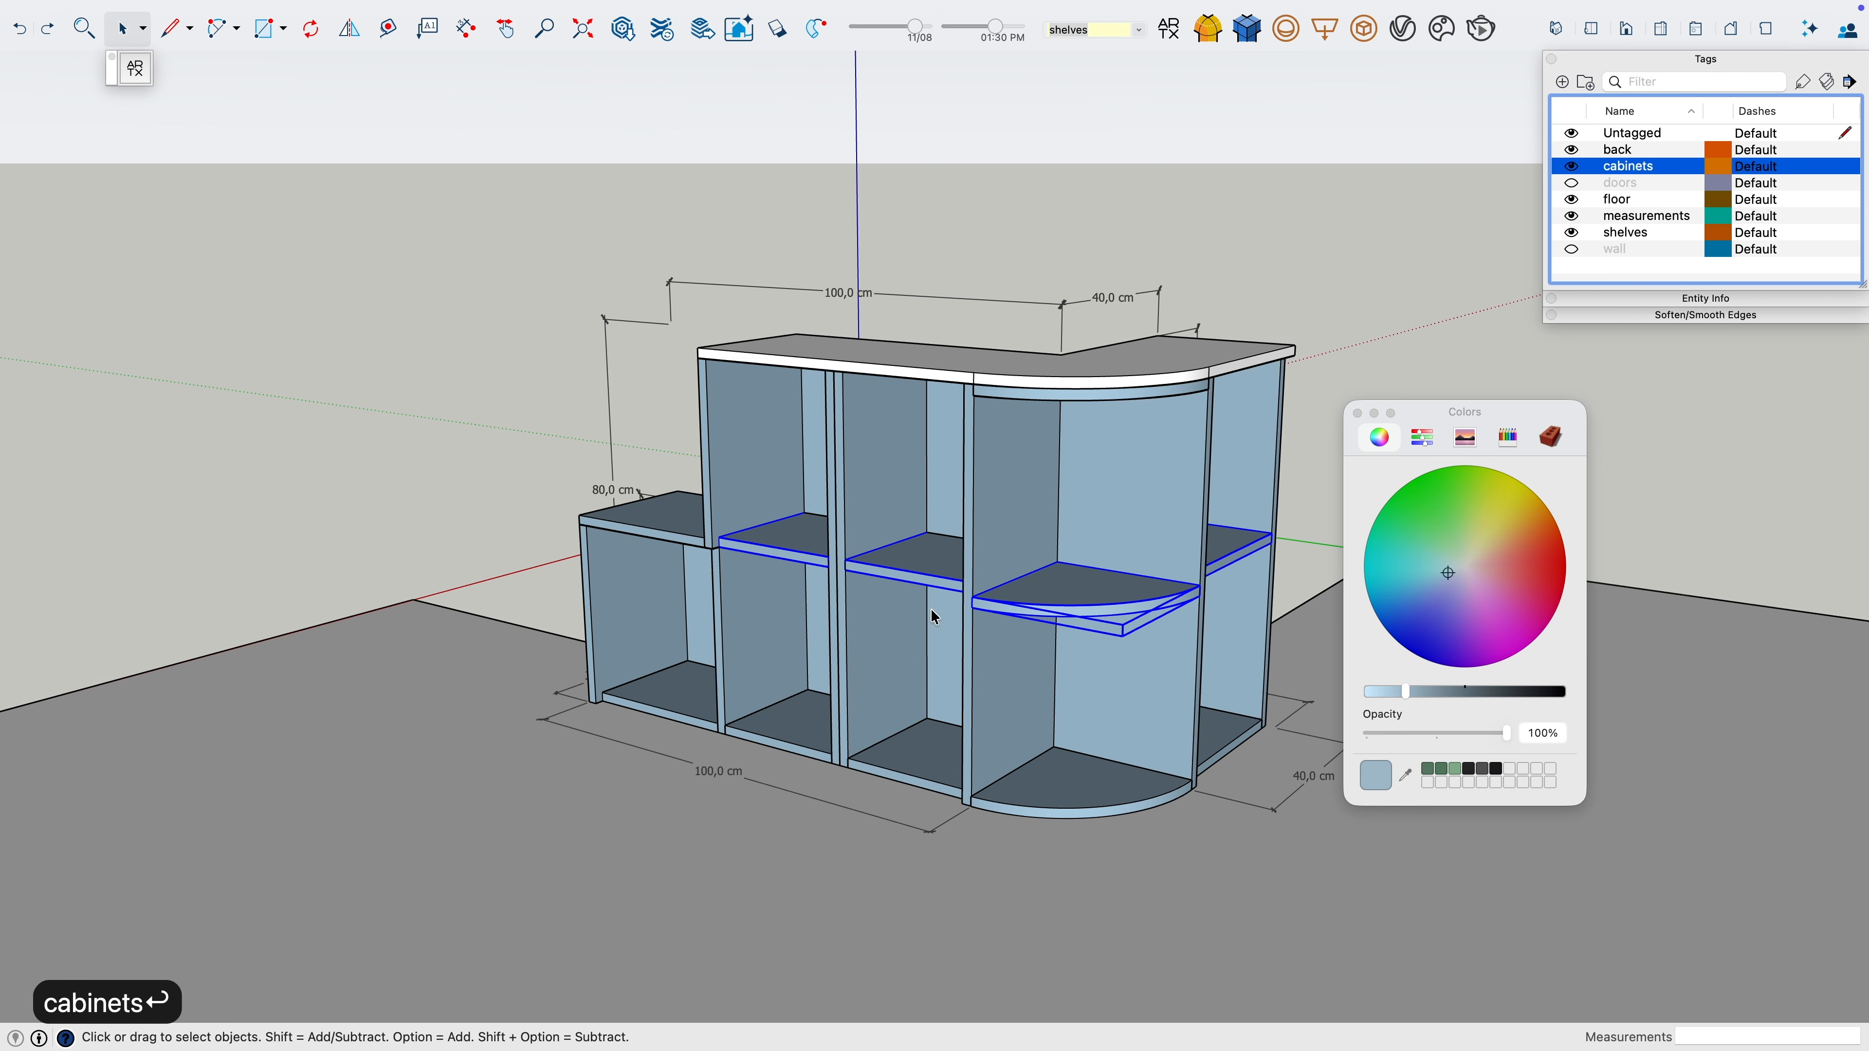
left_click(1573, 233)
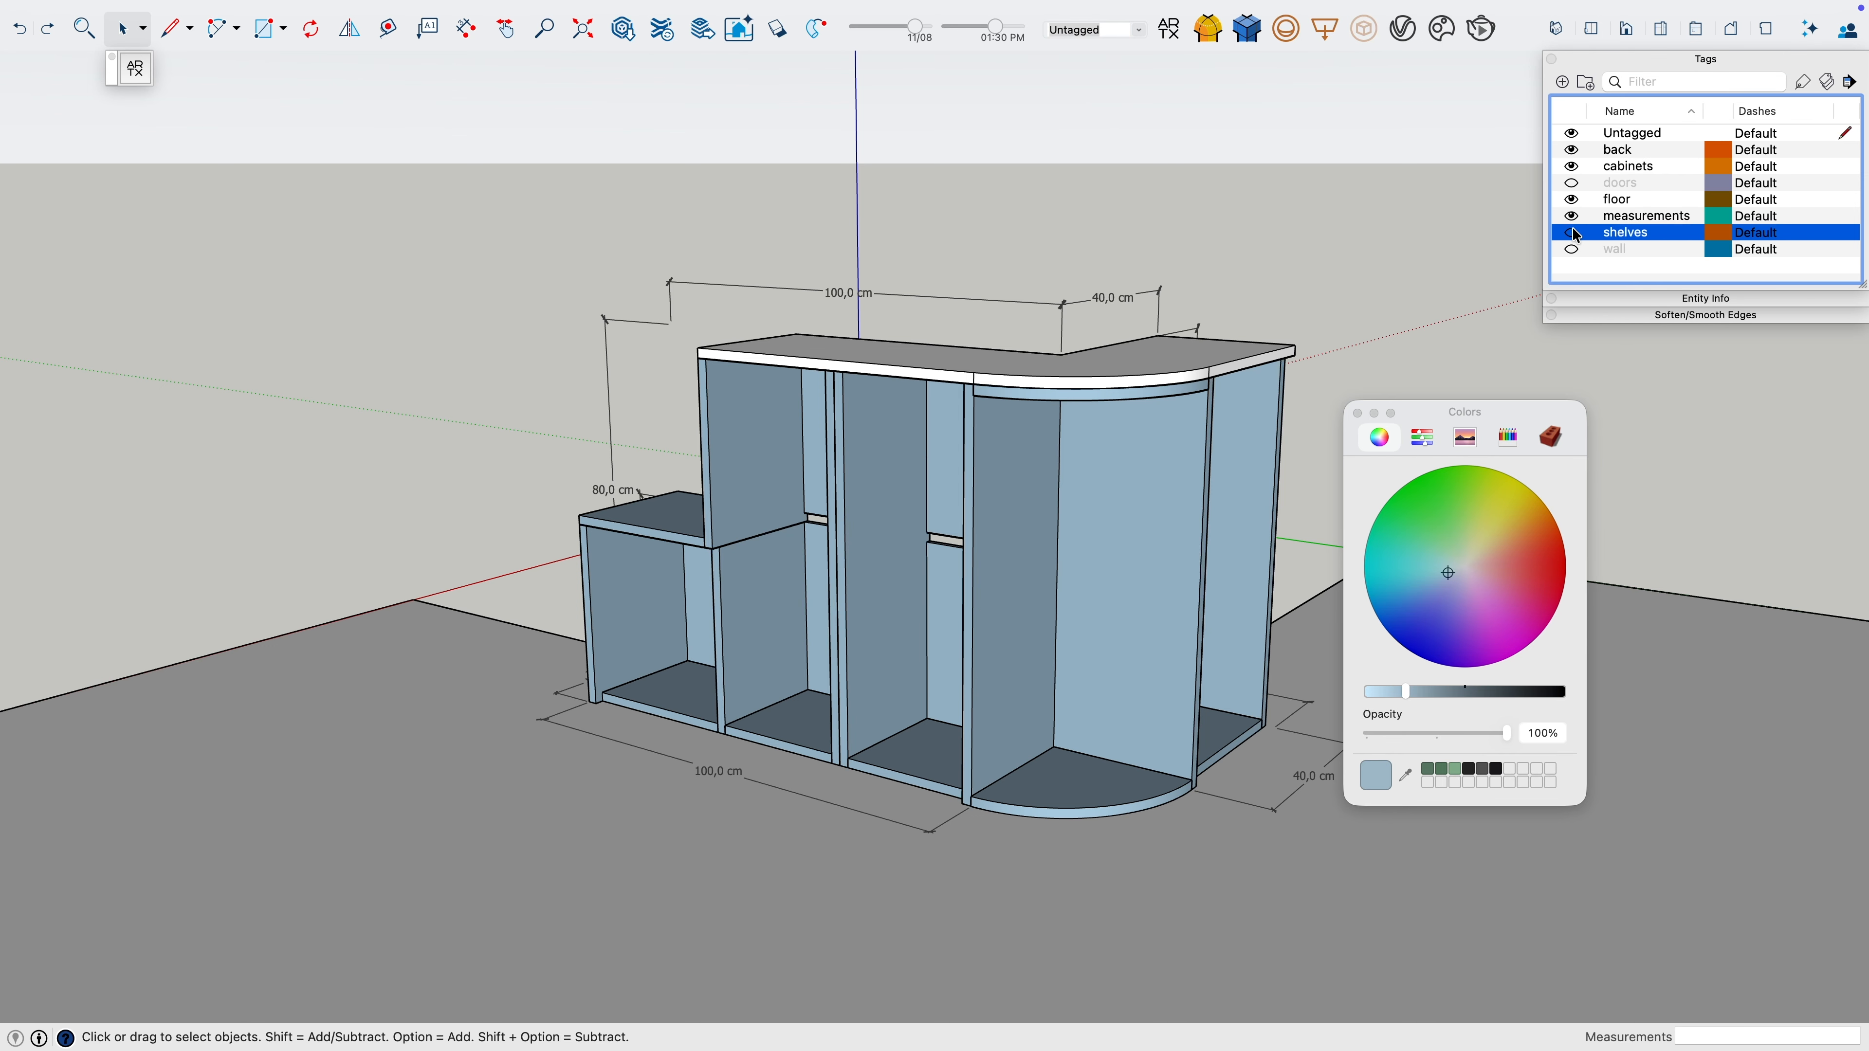
left_click(1572, 151)
Create a tag named "top", assign the countertop to it, and hide the top and measurements tags
left_click(1561, 83)
type("top")
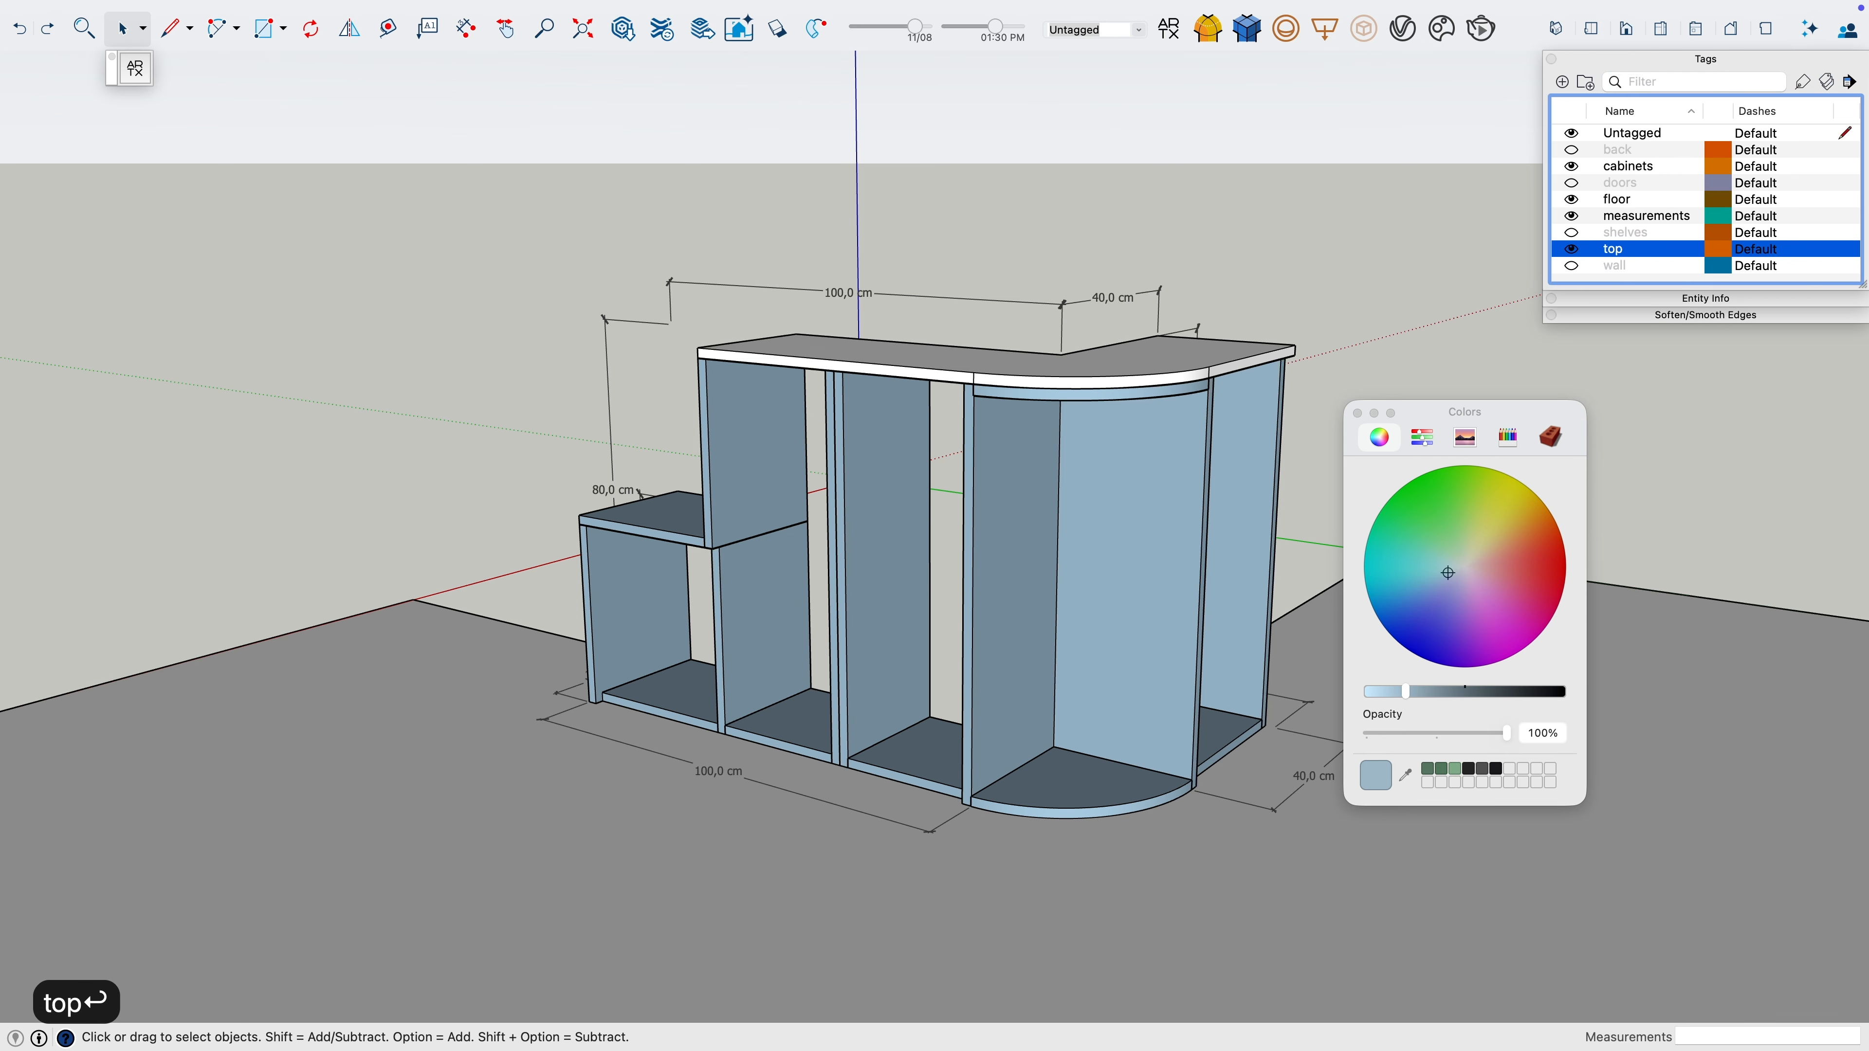
left_click(1208, 366)
left_click(1573, 217)
left_click(1197, 364)
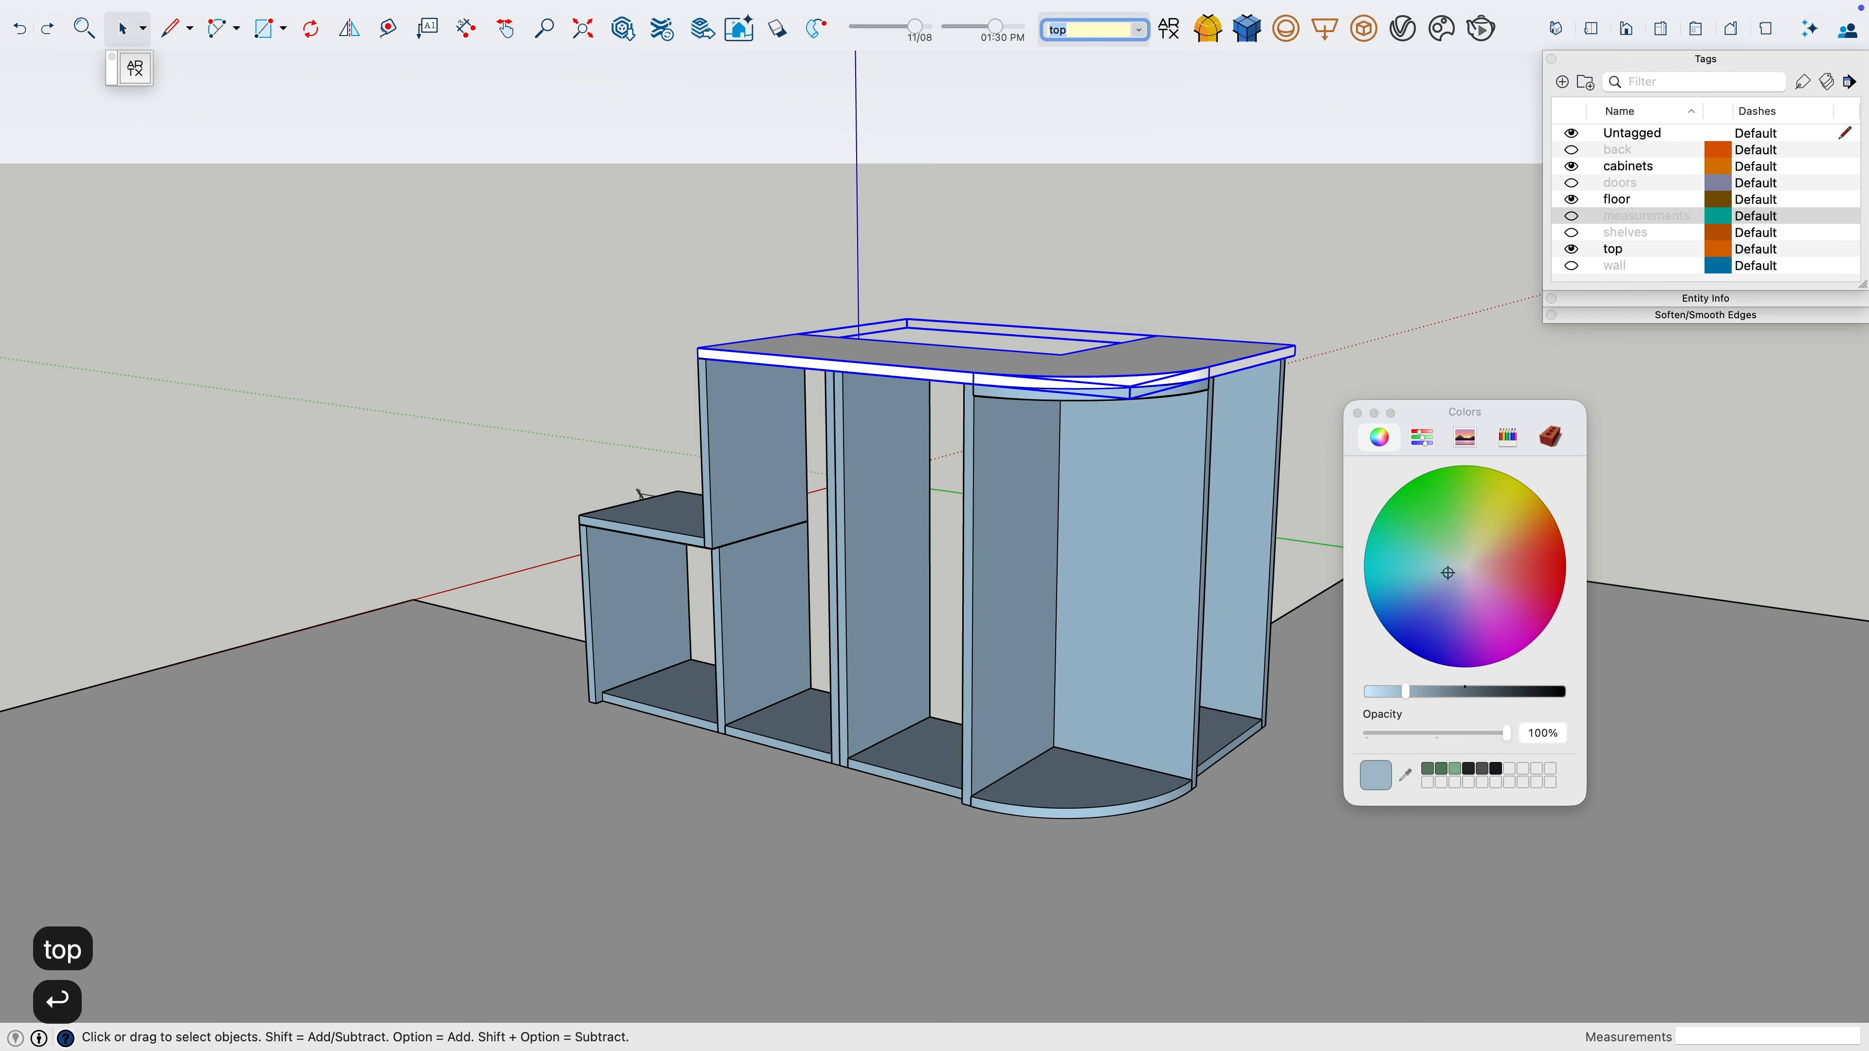
left_click(1572, 248)
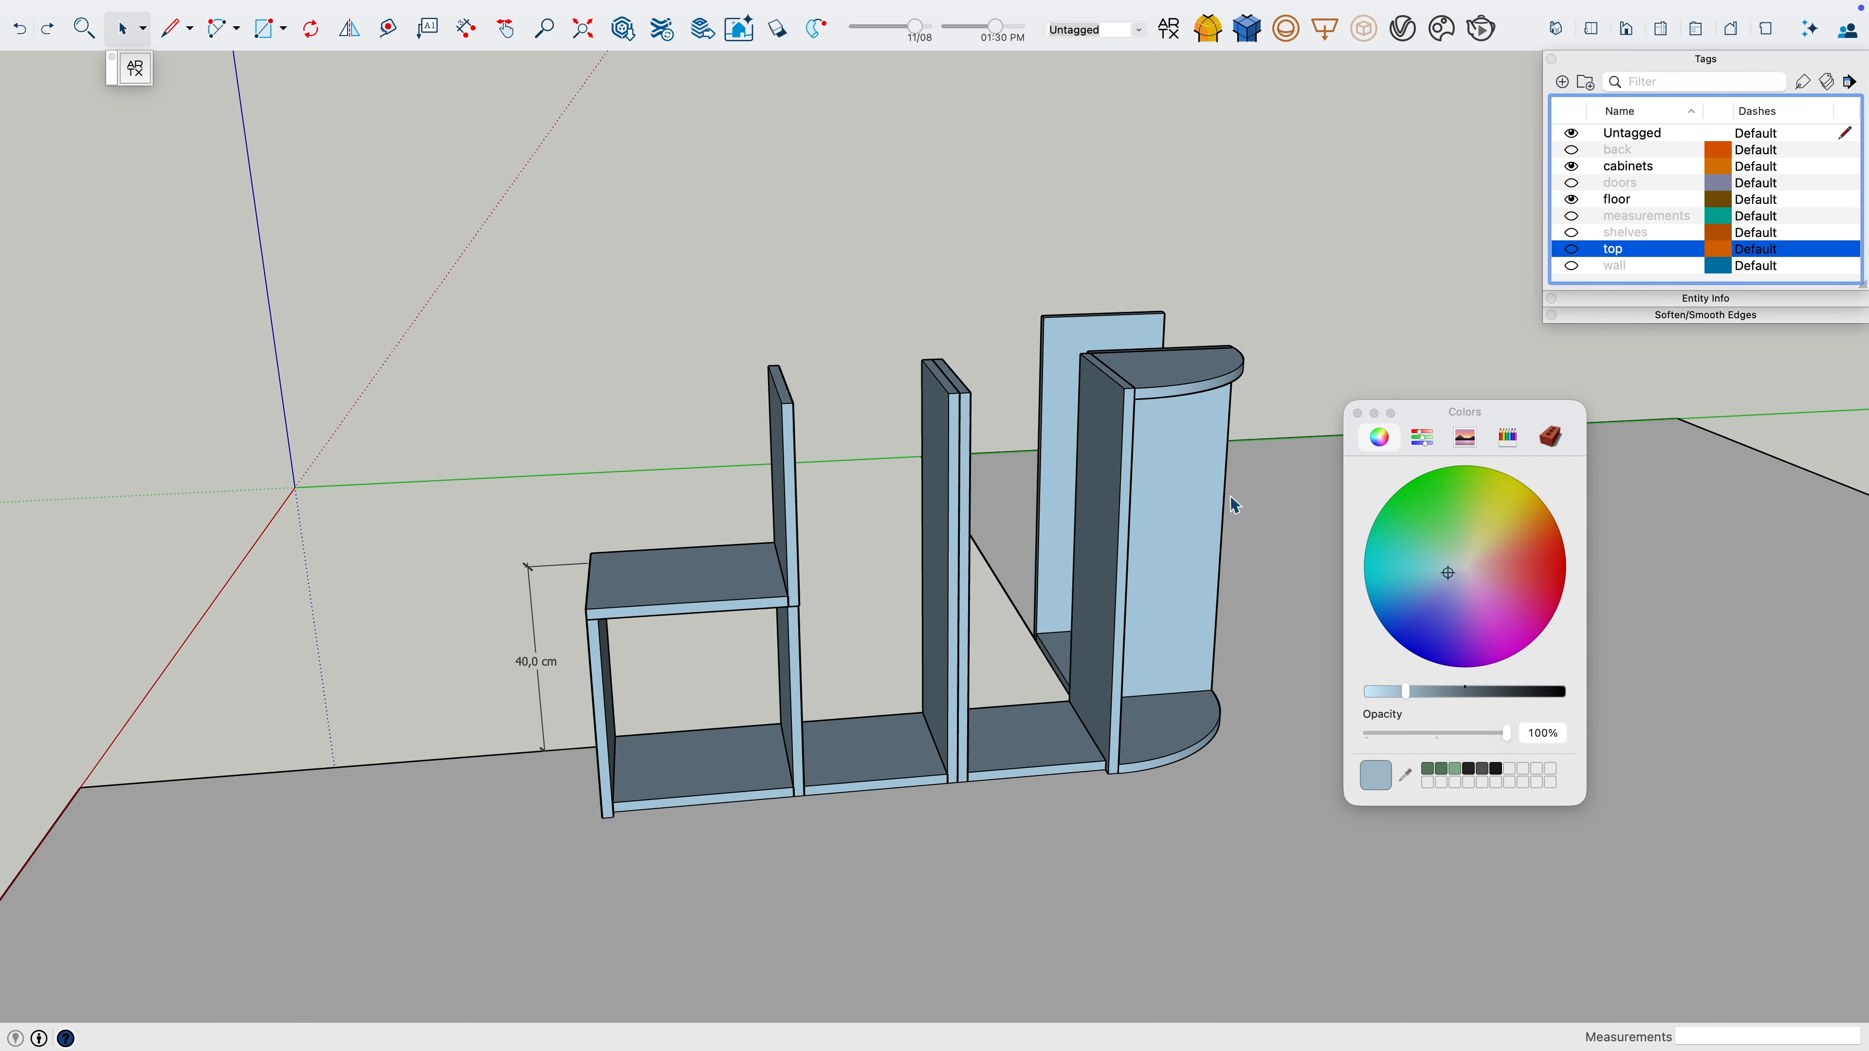
Assign the leftover 40 cm dimension to the measurements tag and, with the floor hidden, the remaining cabinet parts to the cabinets tag
left_click(541, 662)
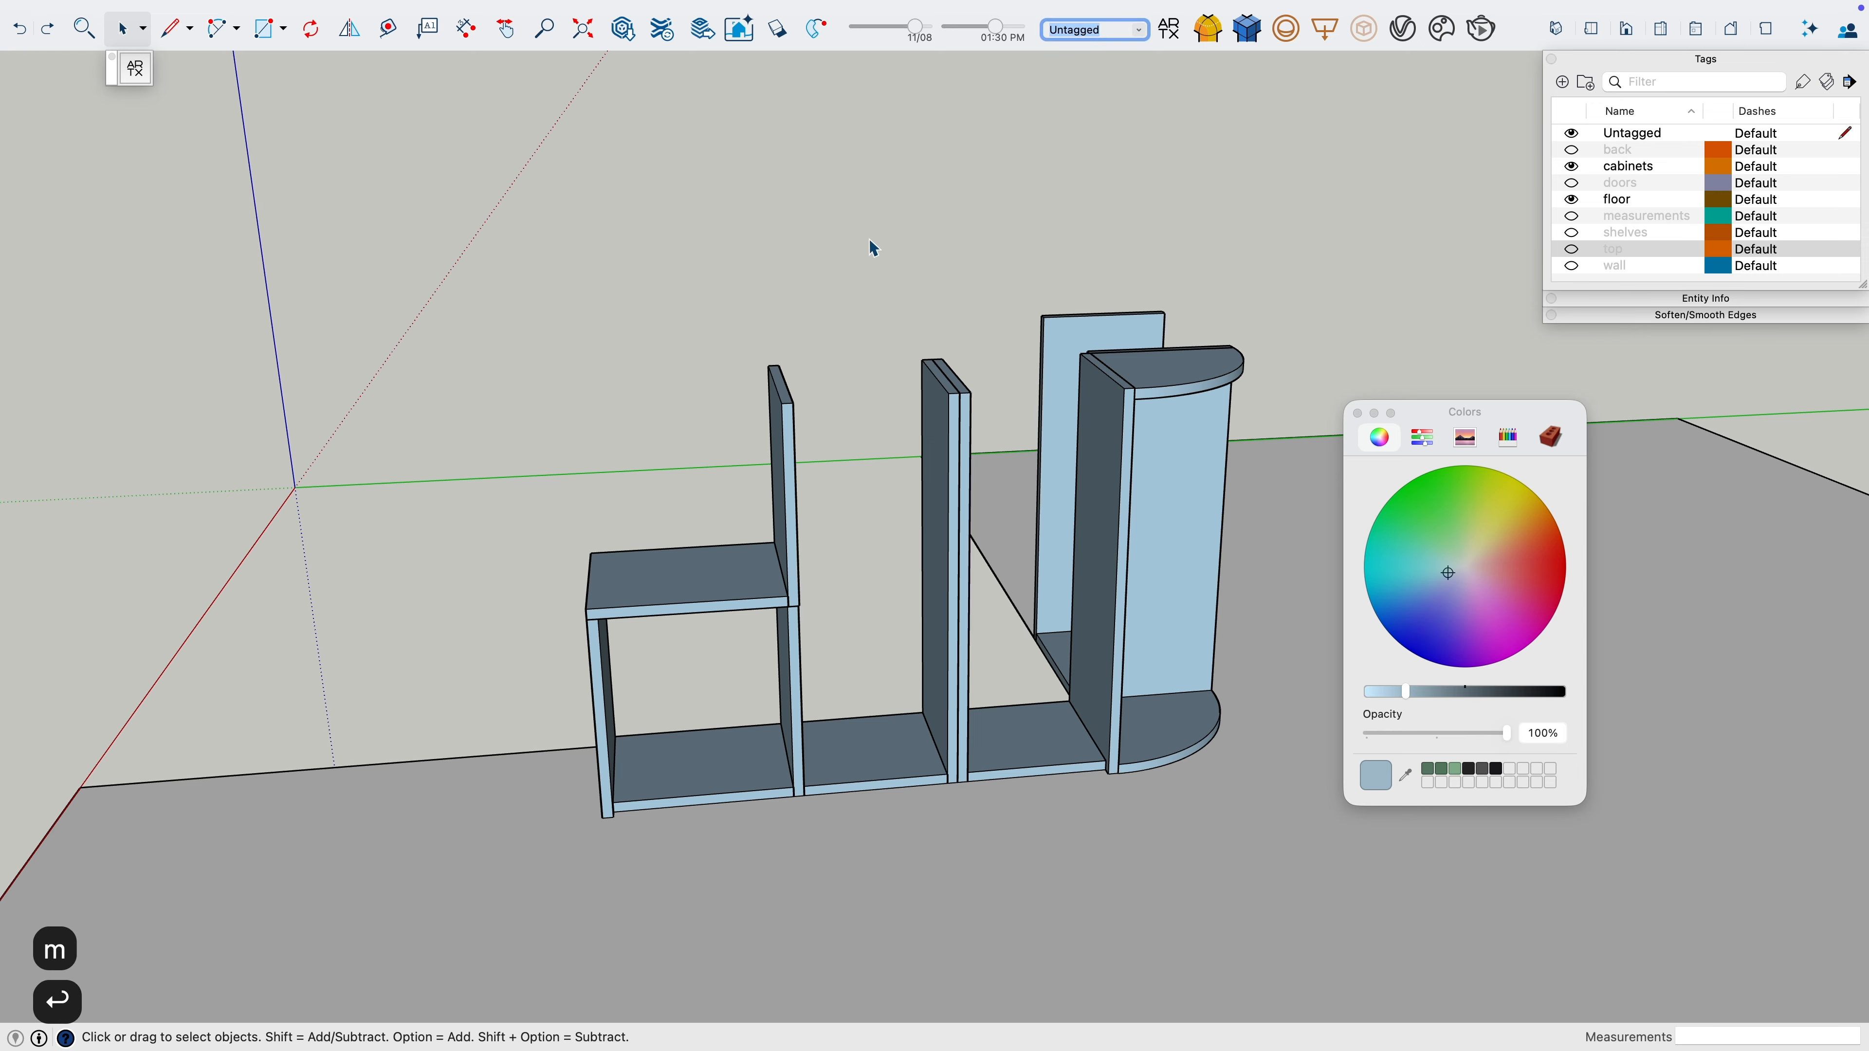
left_click(1571, 199)
middle_click_drag(1178, 404, 538, 286)
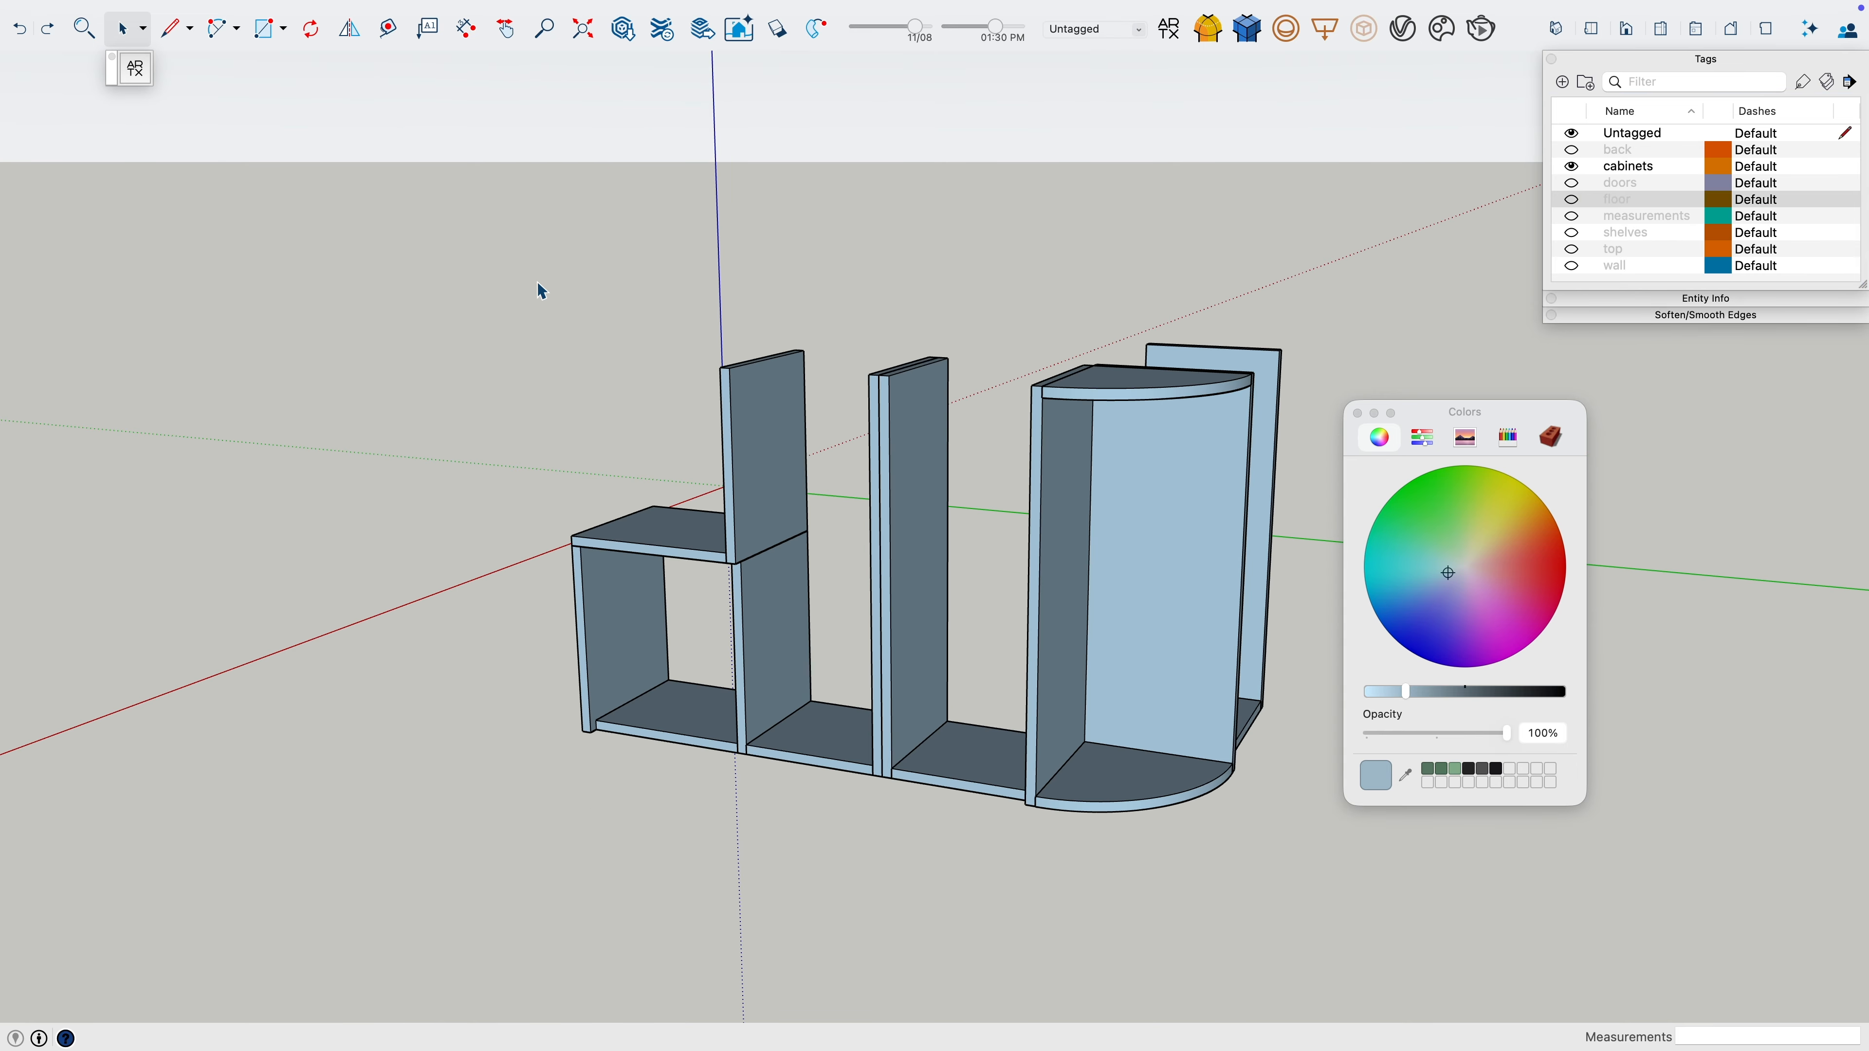
left_click(1051, 599)
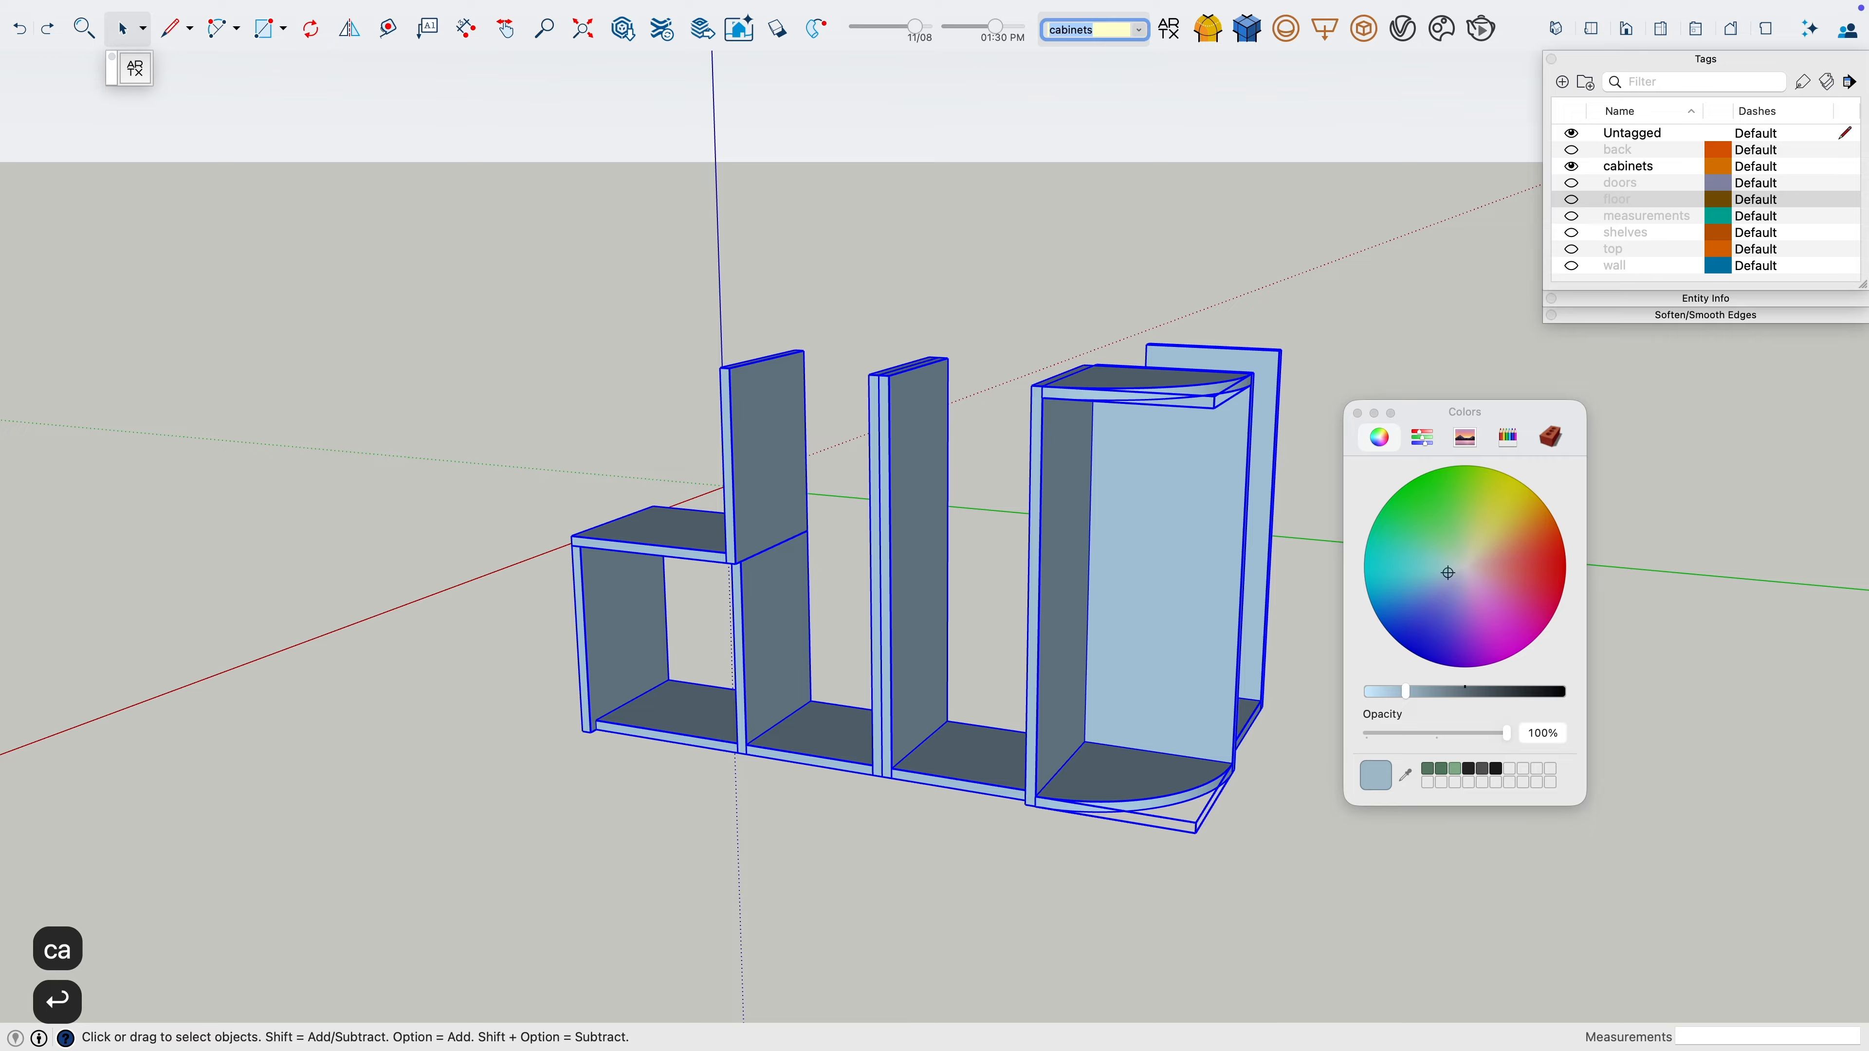
left_click(1047, 159)
Close the Colors window and make the back, shelves and top tags visible again
middle_click_drag(1047, 158, 1314, 286)
left_click(1358, 414)
middle_click_drag(1358, 414, 1442, 324)
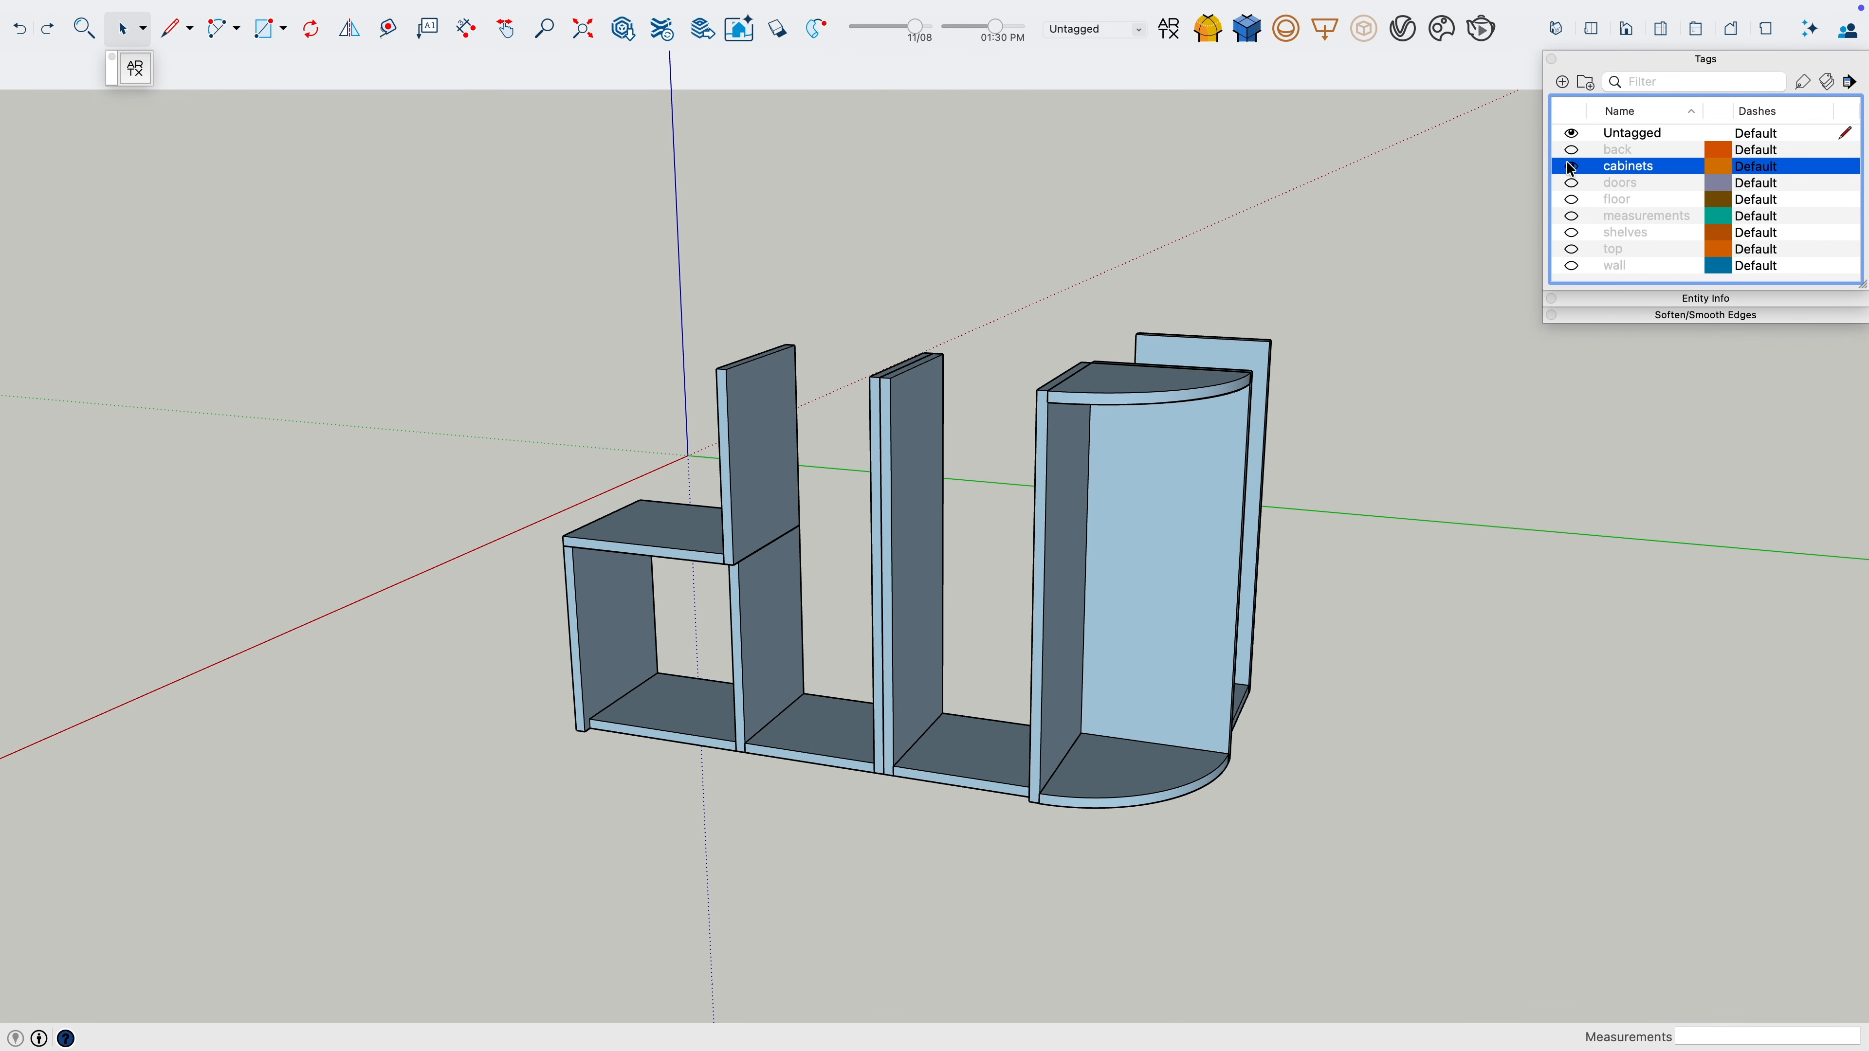
left_click(1571, 149)
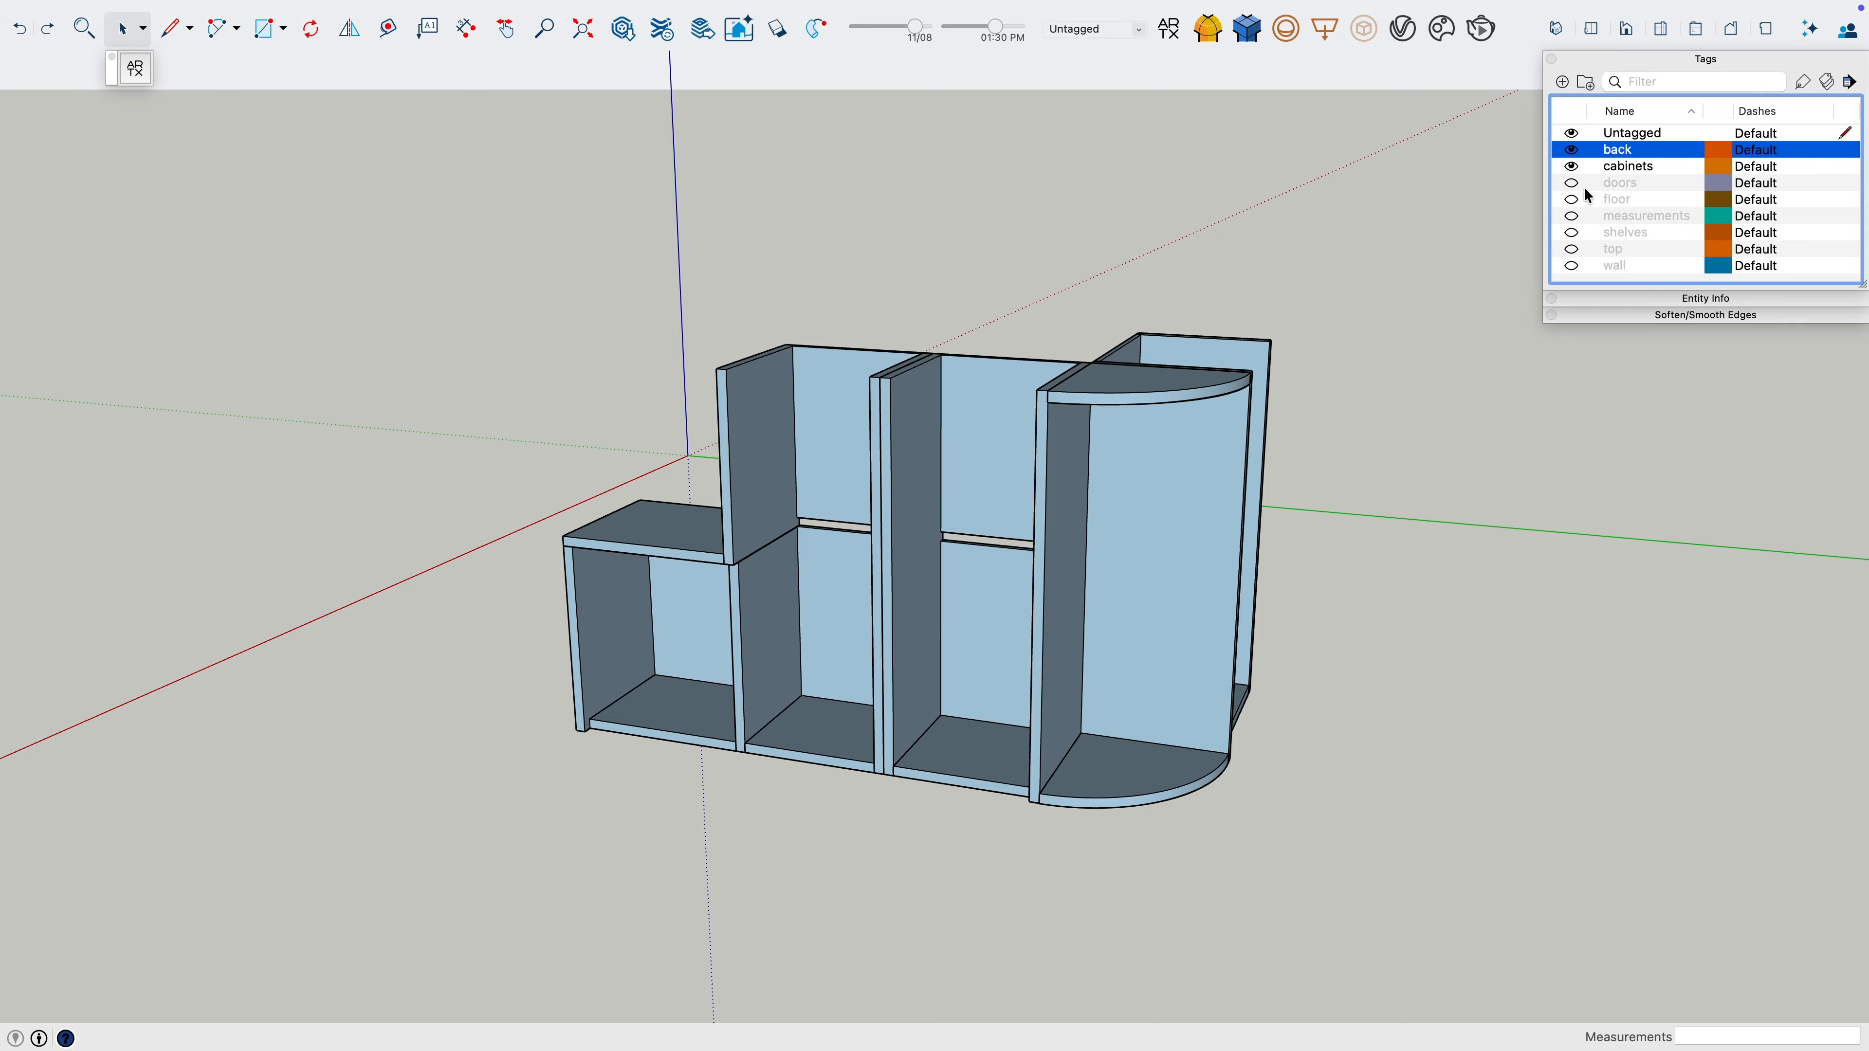
middle_click_drag(1537, 214, 1464, 256)
left_click(1572, 233)
left_click(1570, 250)
middle_click_drag(1452, 388, 1641, 368)
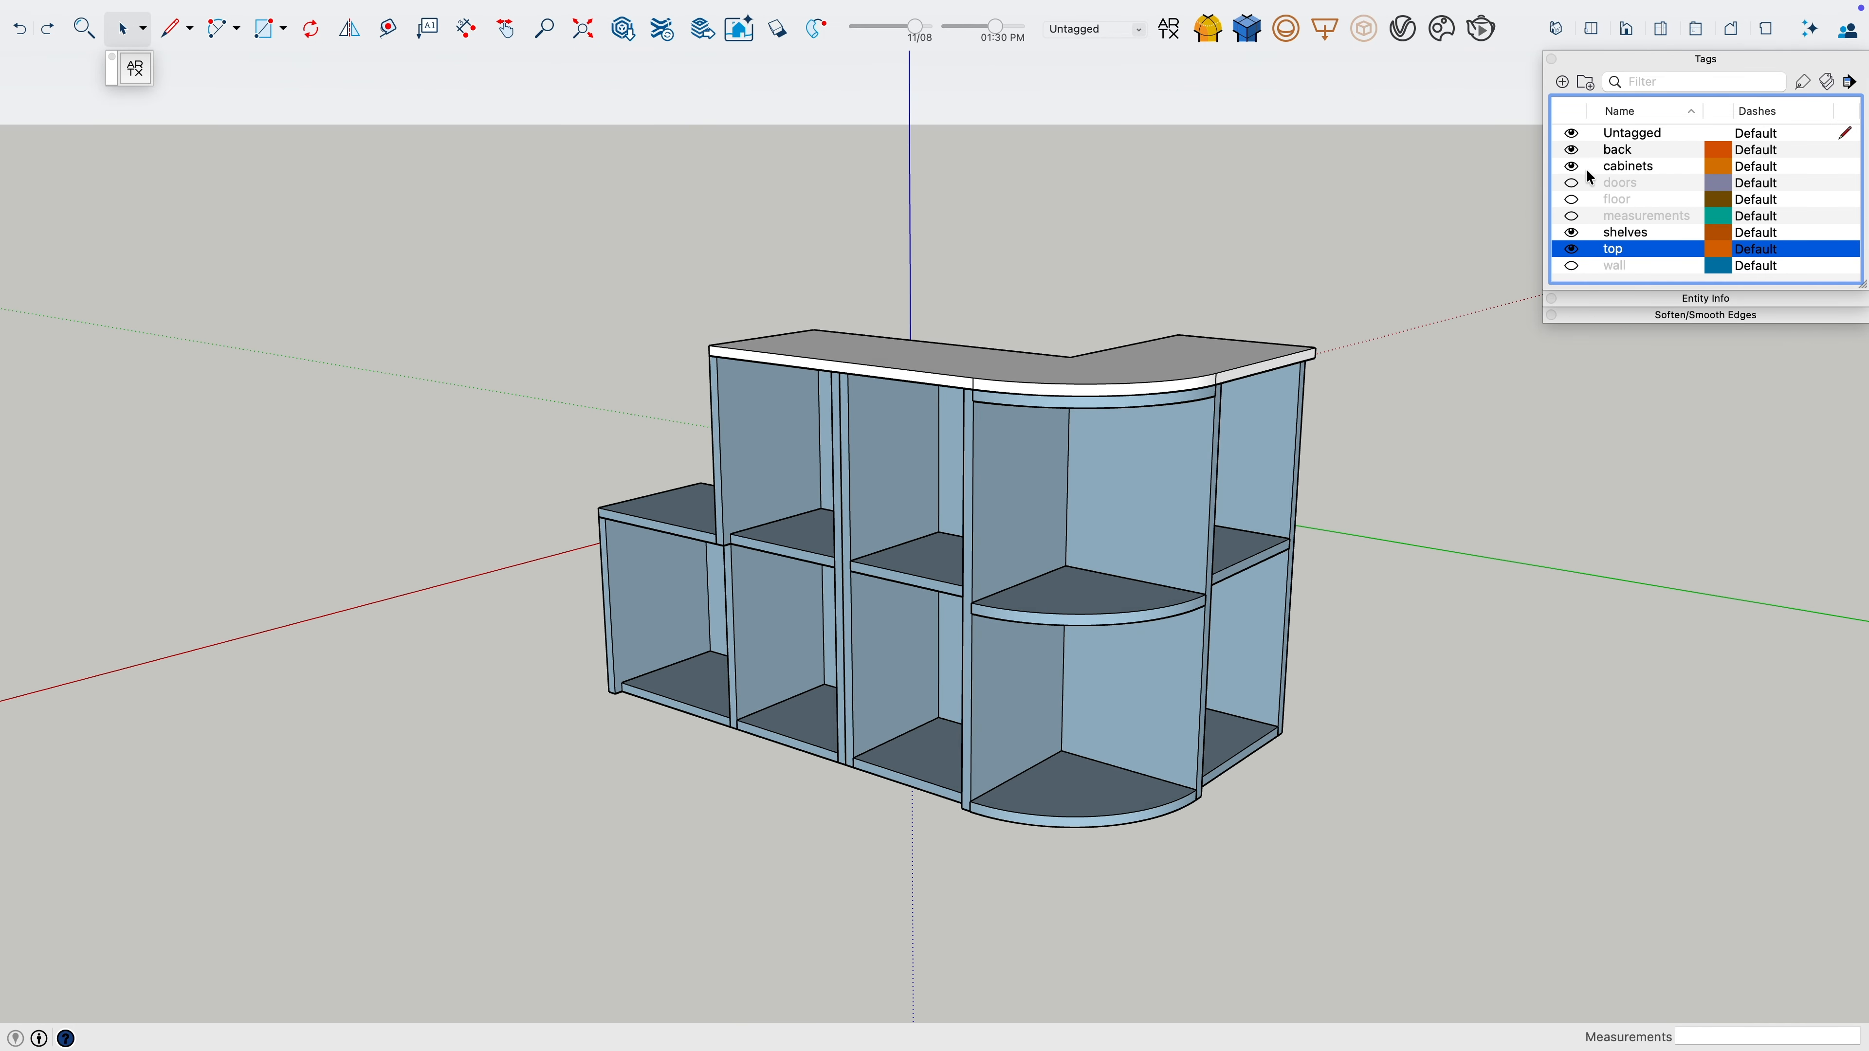
Make the doors, floor and wall tags visible again
left_click(1572, 183)
middle_click_drag(952, 580, 644, 526)
left_click(1571, 200)
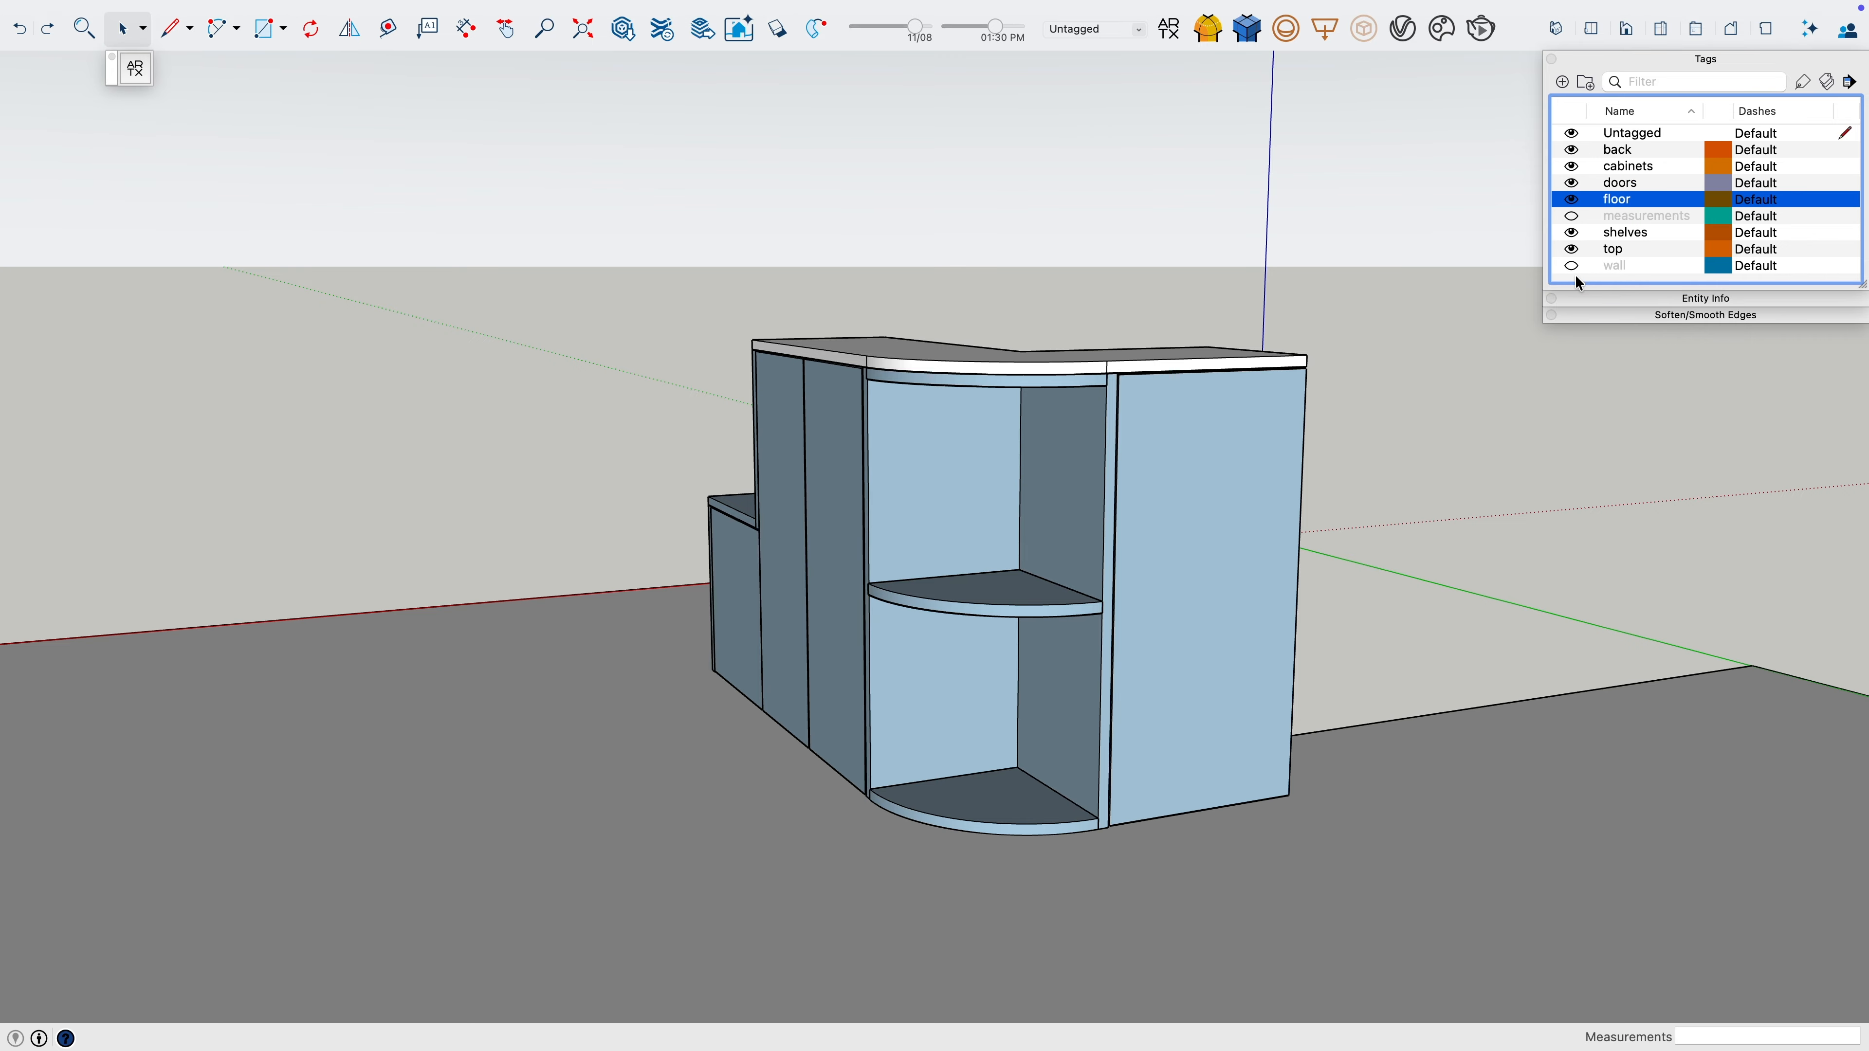
left_click(1571, 265)
middle_click_drag(1509, 368, 1322, 537)
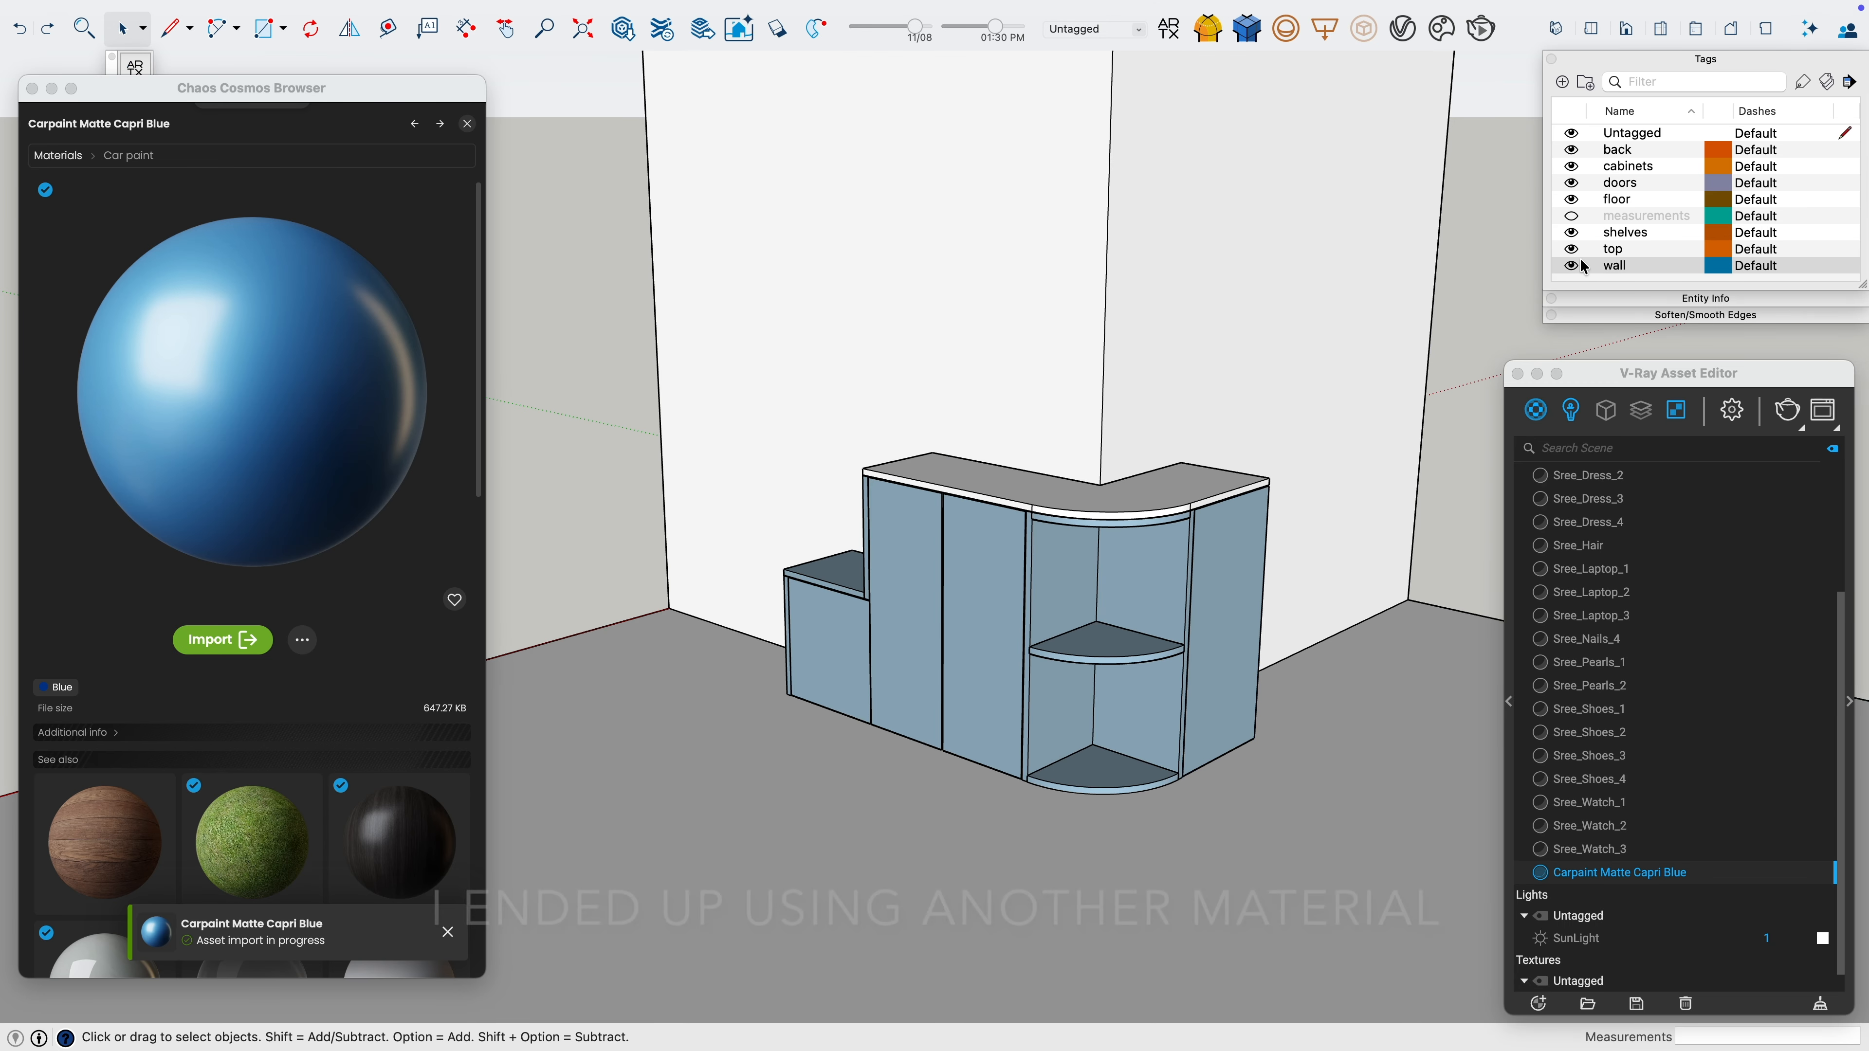
Apply Carpaint Matte Capri Blue to the cabinet parts and import the Wood 13-02 100cm material from Chaos Cosmos
right_click(1598, 873)
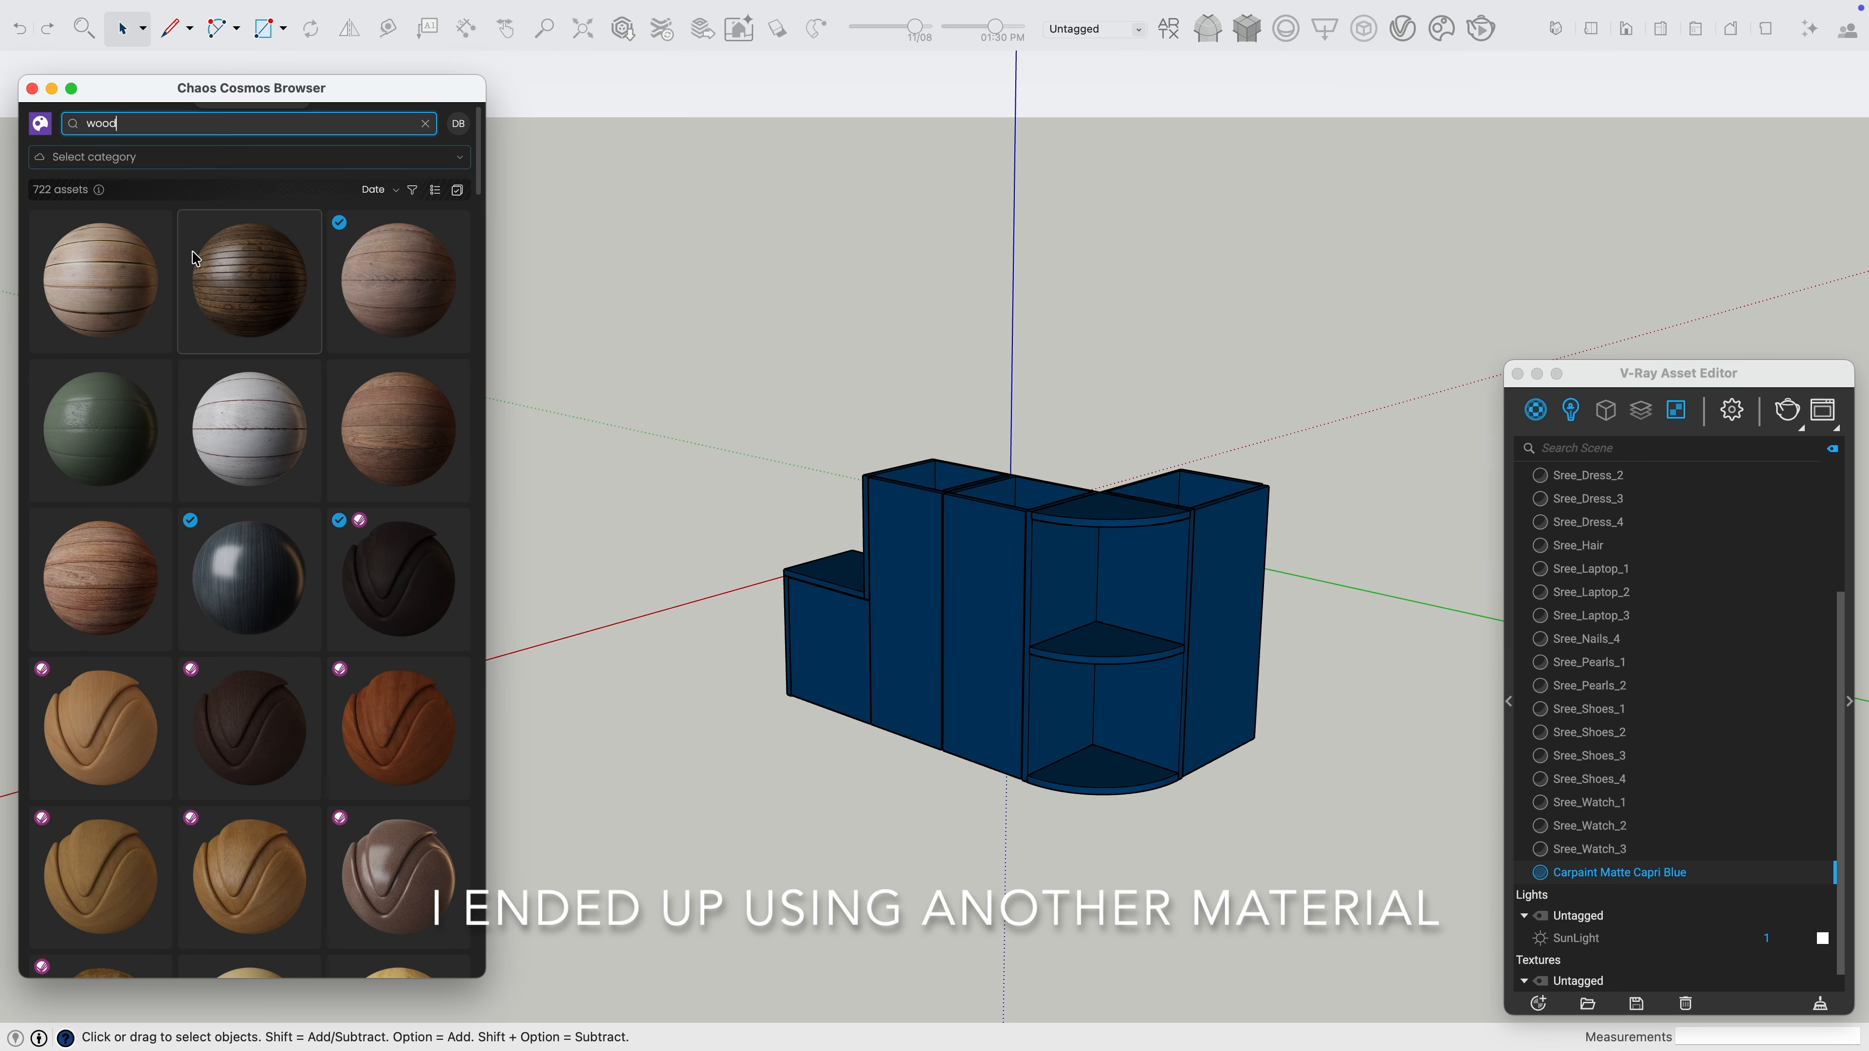
scroll(195, 258, "down", 10)
left_click(417, 751)
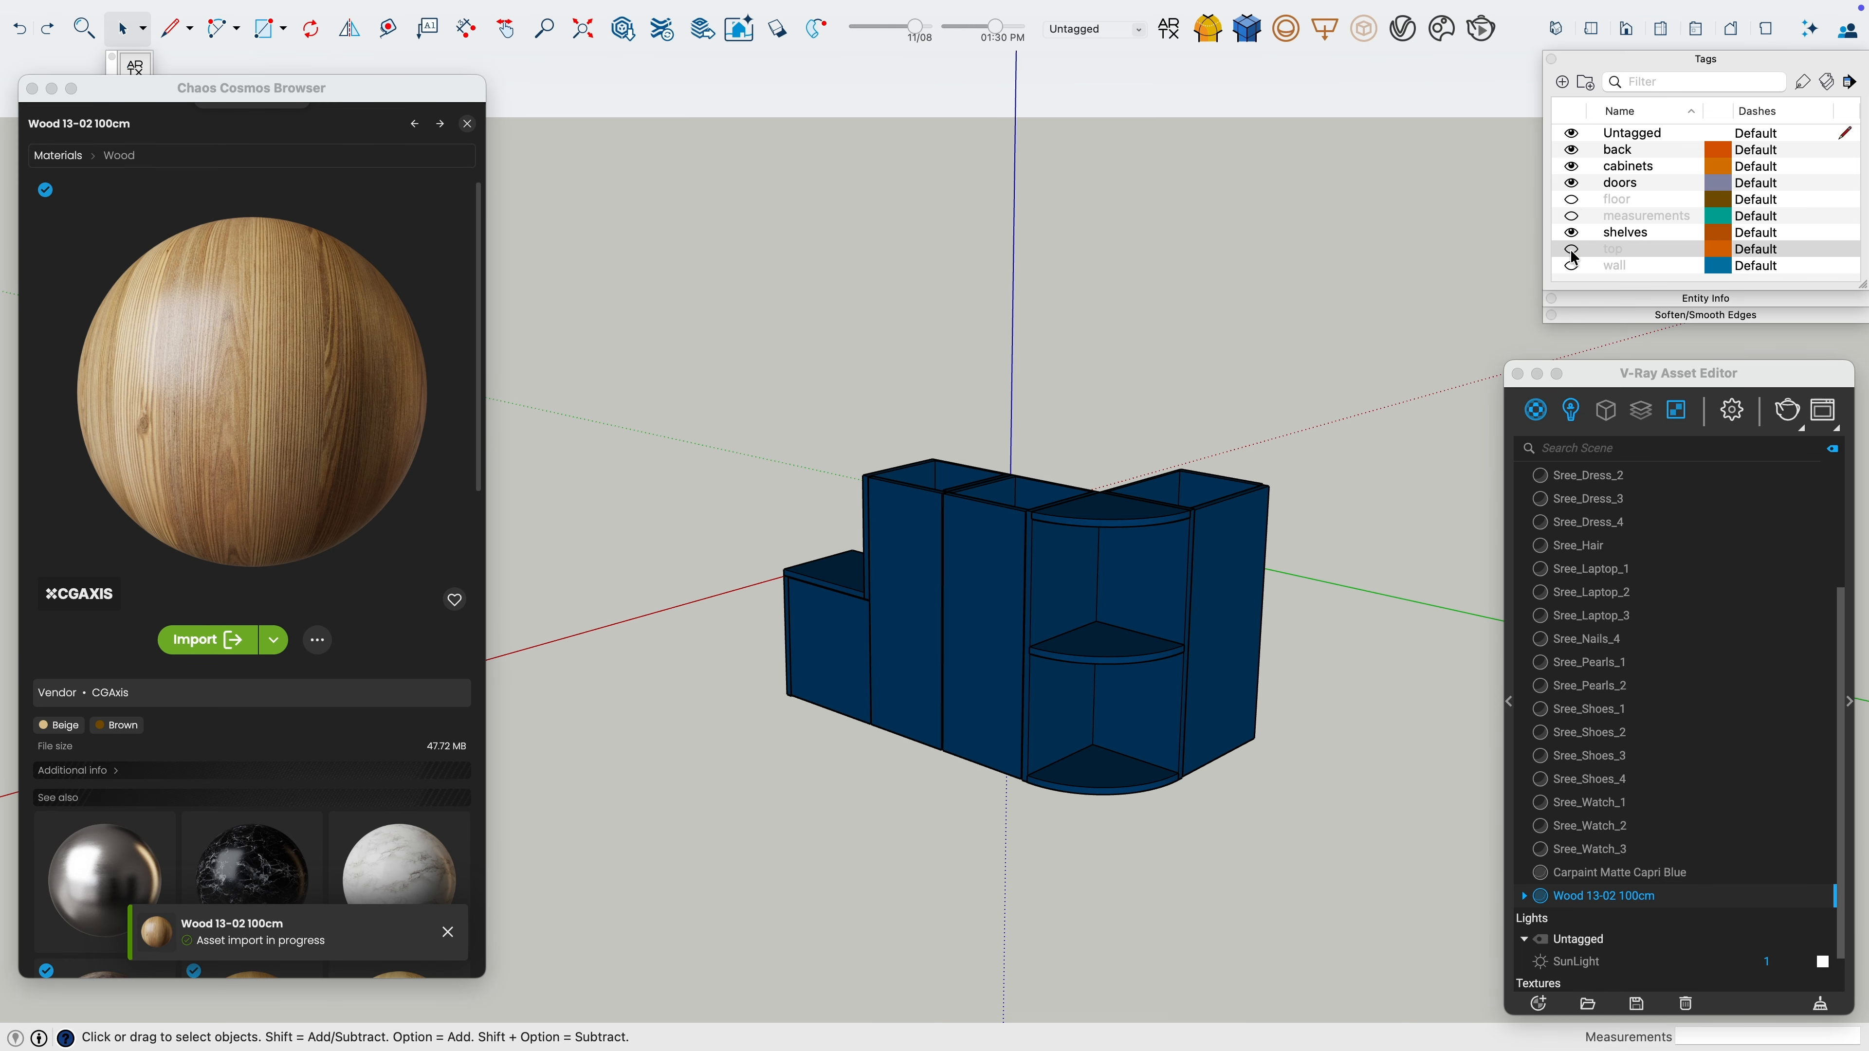
Show the top tag, apply Wood 13-02 100cm to the countertop and soften its edges at 24 degrees
left_click(1572, 254)
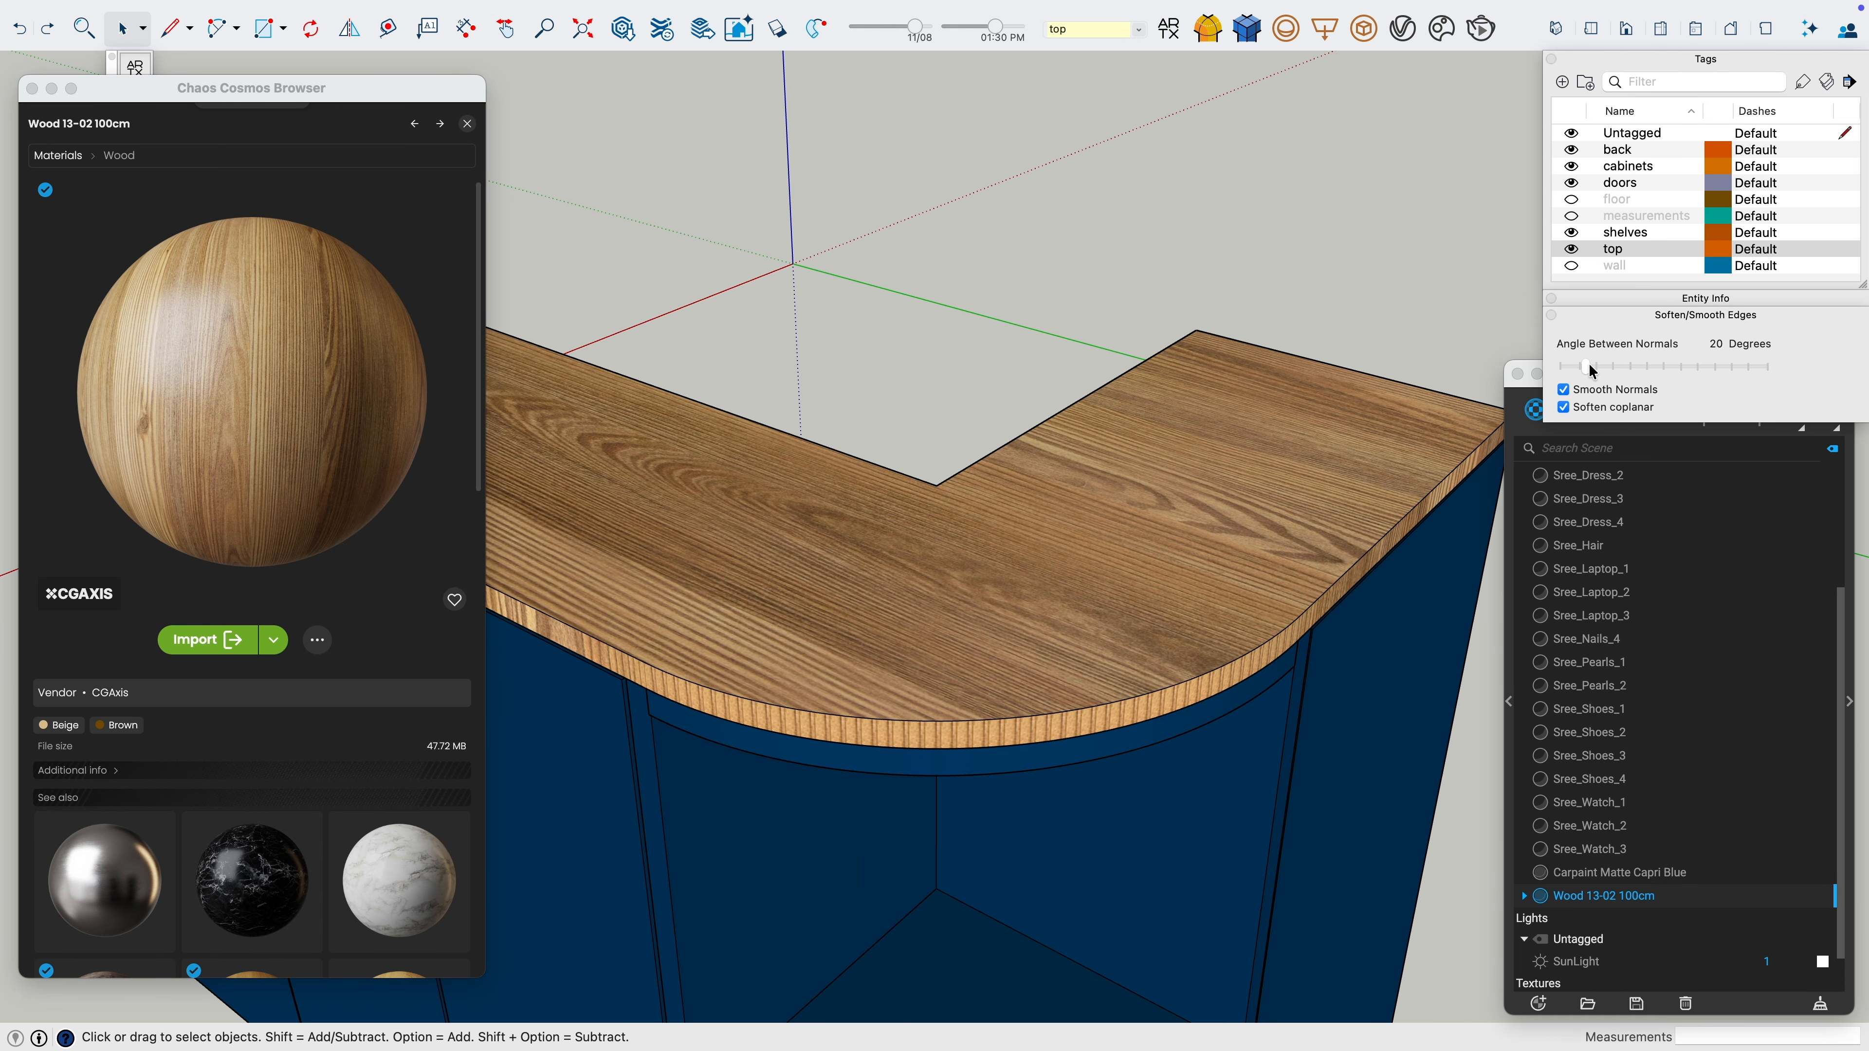
right_click(1001, 548)
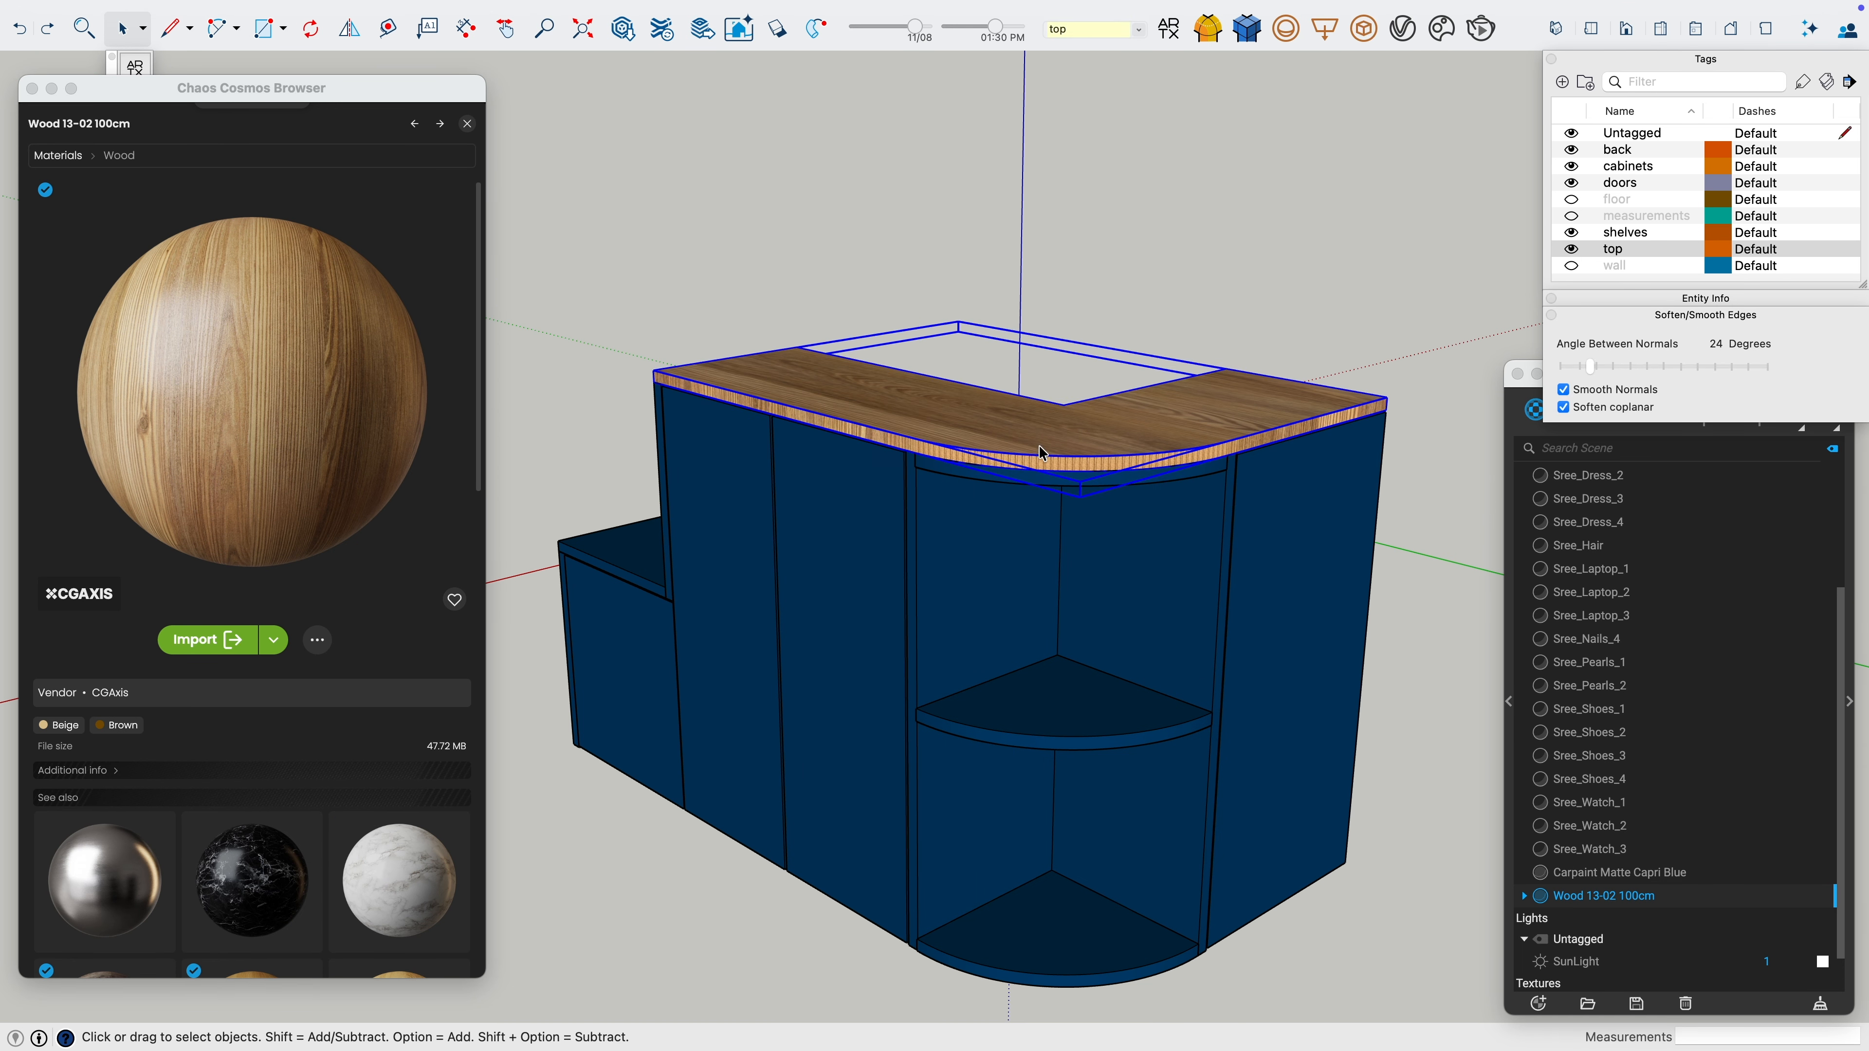
left_click(1230, 283)
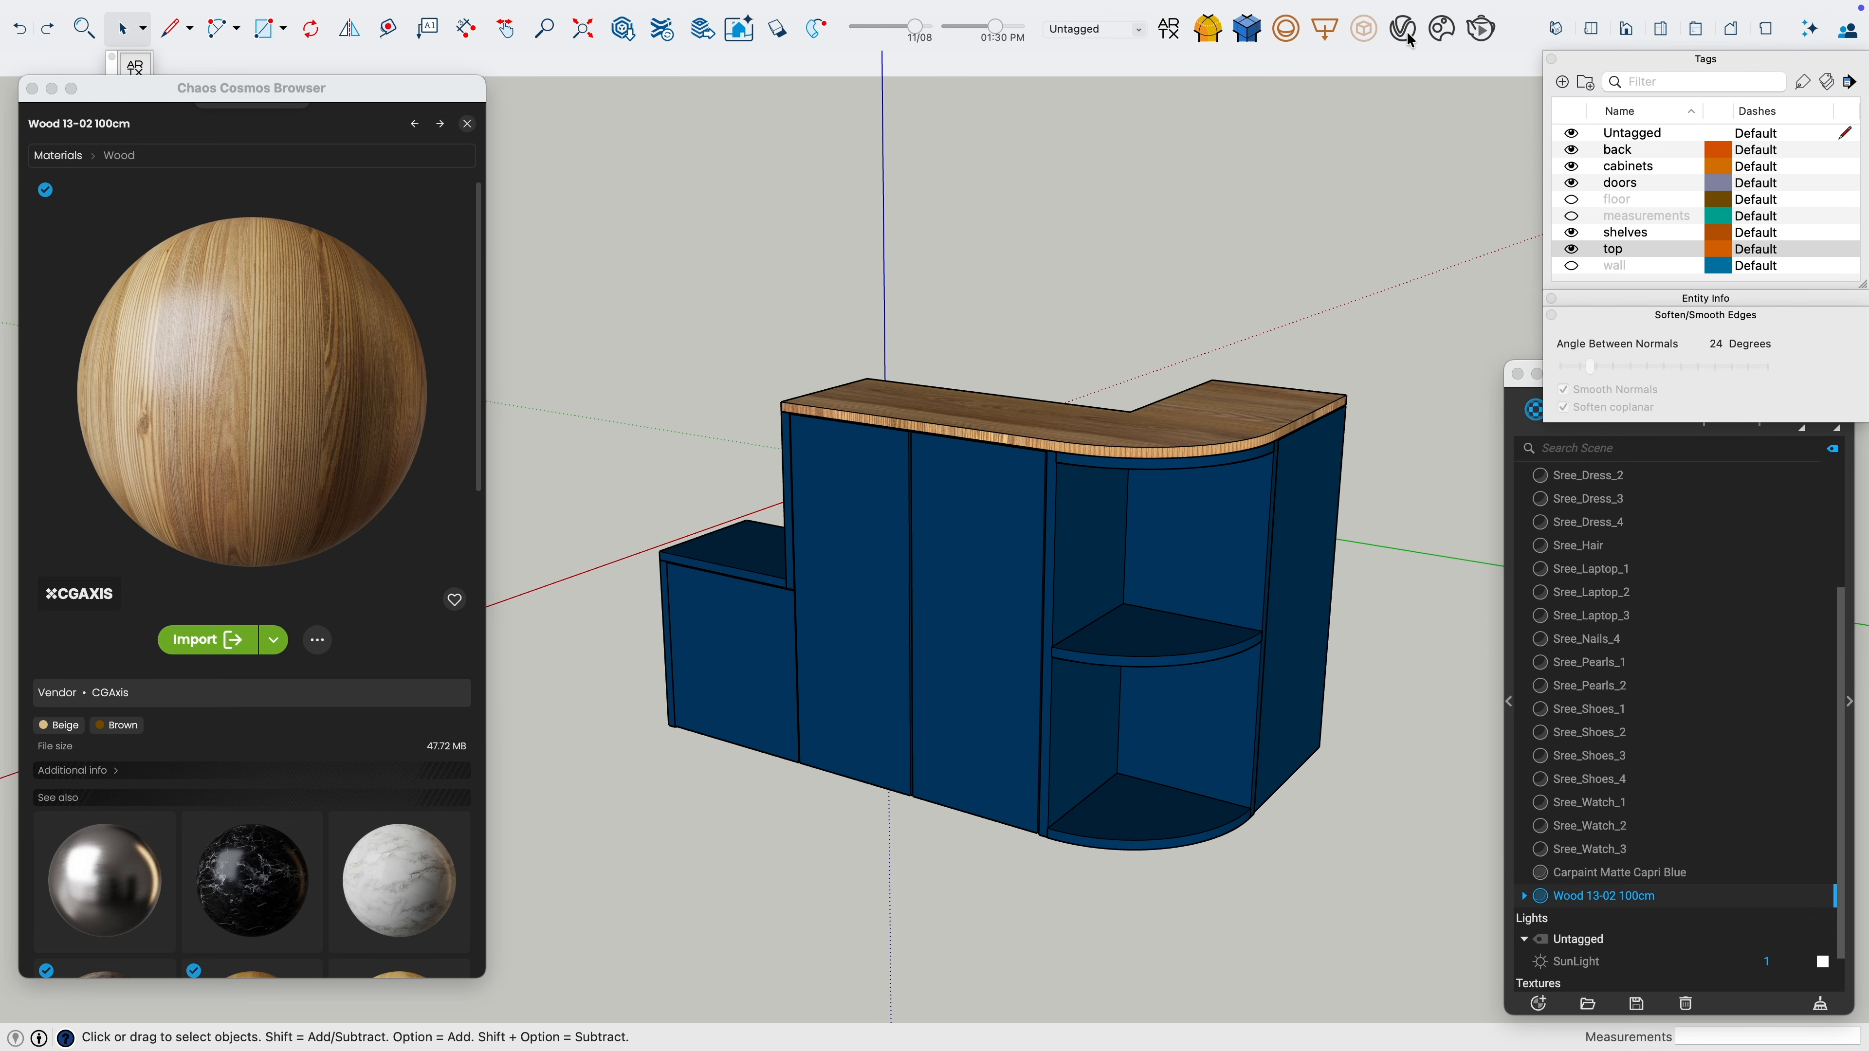
Search Chaos Cosmos for "decor" and "flower" assets and place Vase Flowers 63-21 on the countertop
type("decor")
key("Return")
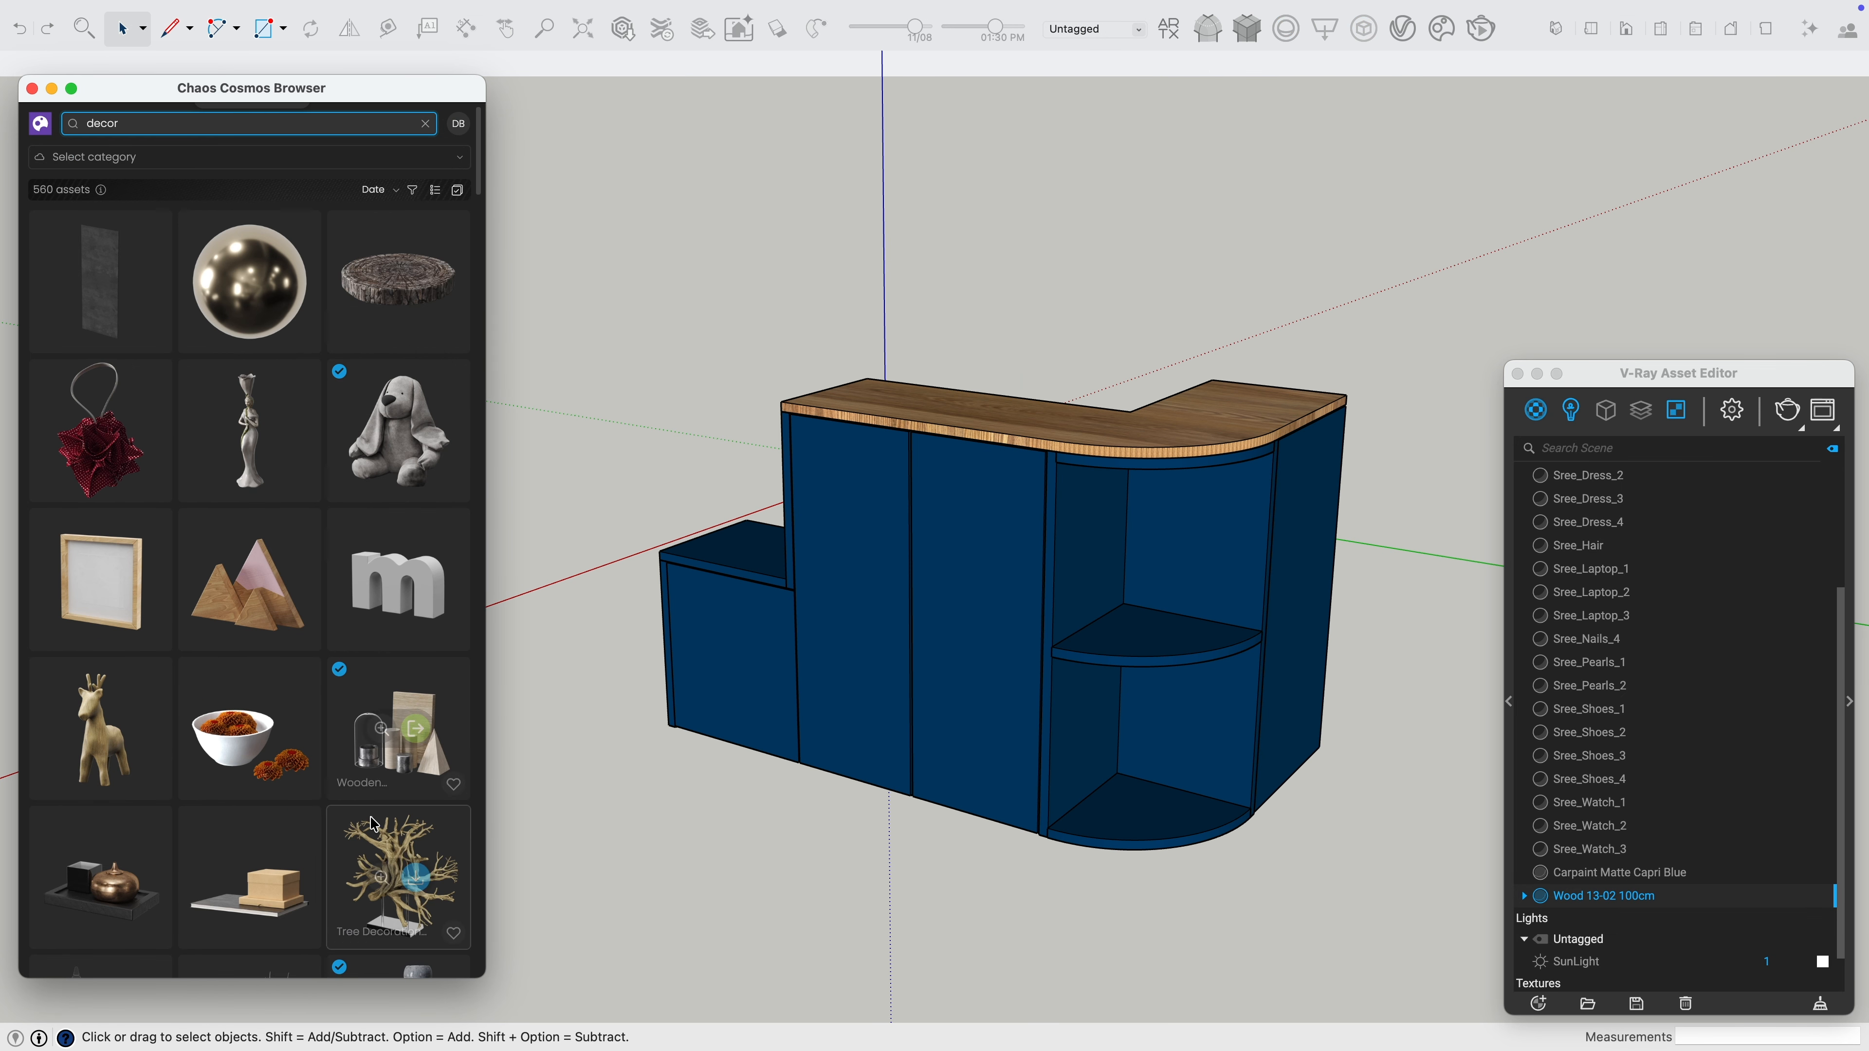
left_click(221, 123)
type("flower")
key("Return")
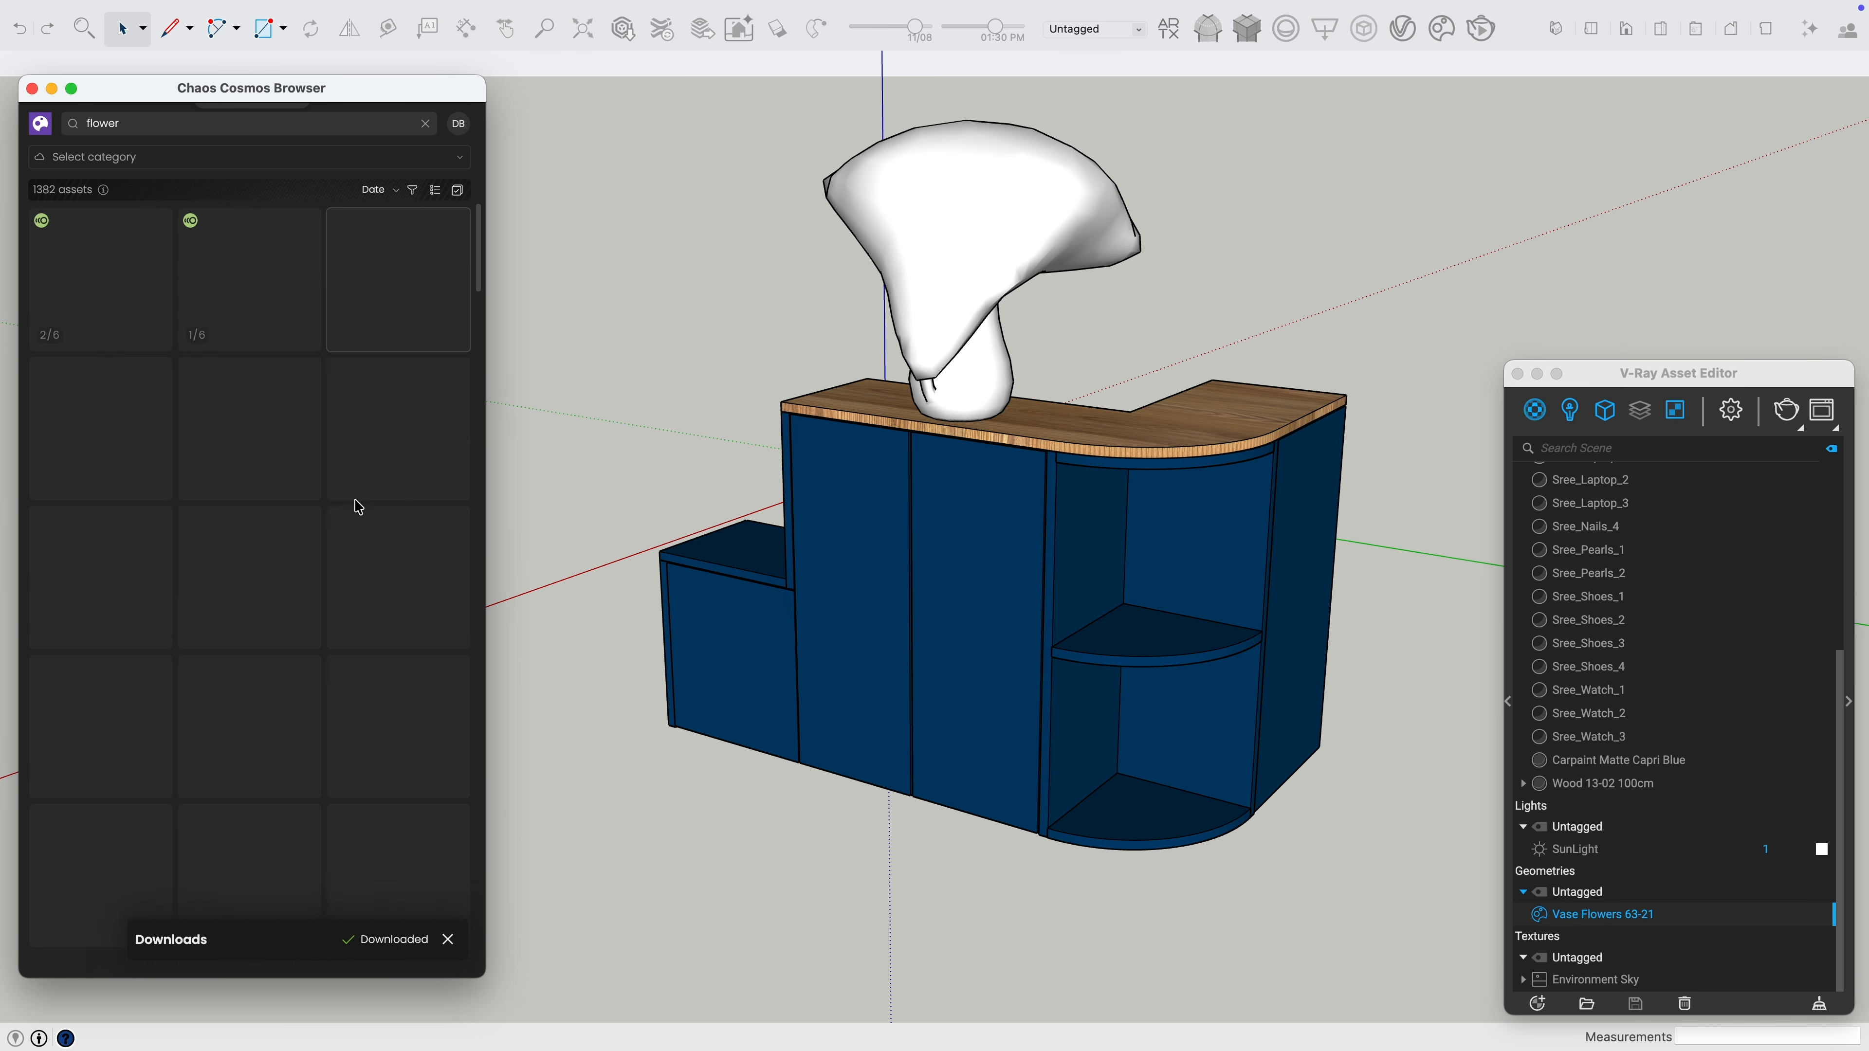
left_click_drag(477, 248, 479, 910)
Search Chaos Cosmos for "basket" and place Pot Rattan 003 on the bottom rounded shelf
left_click(221, 123)
type("basket")
key("Return")
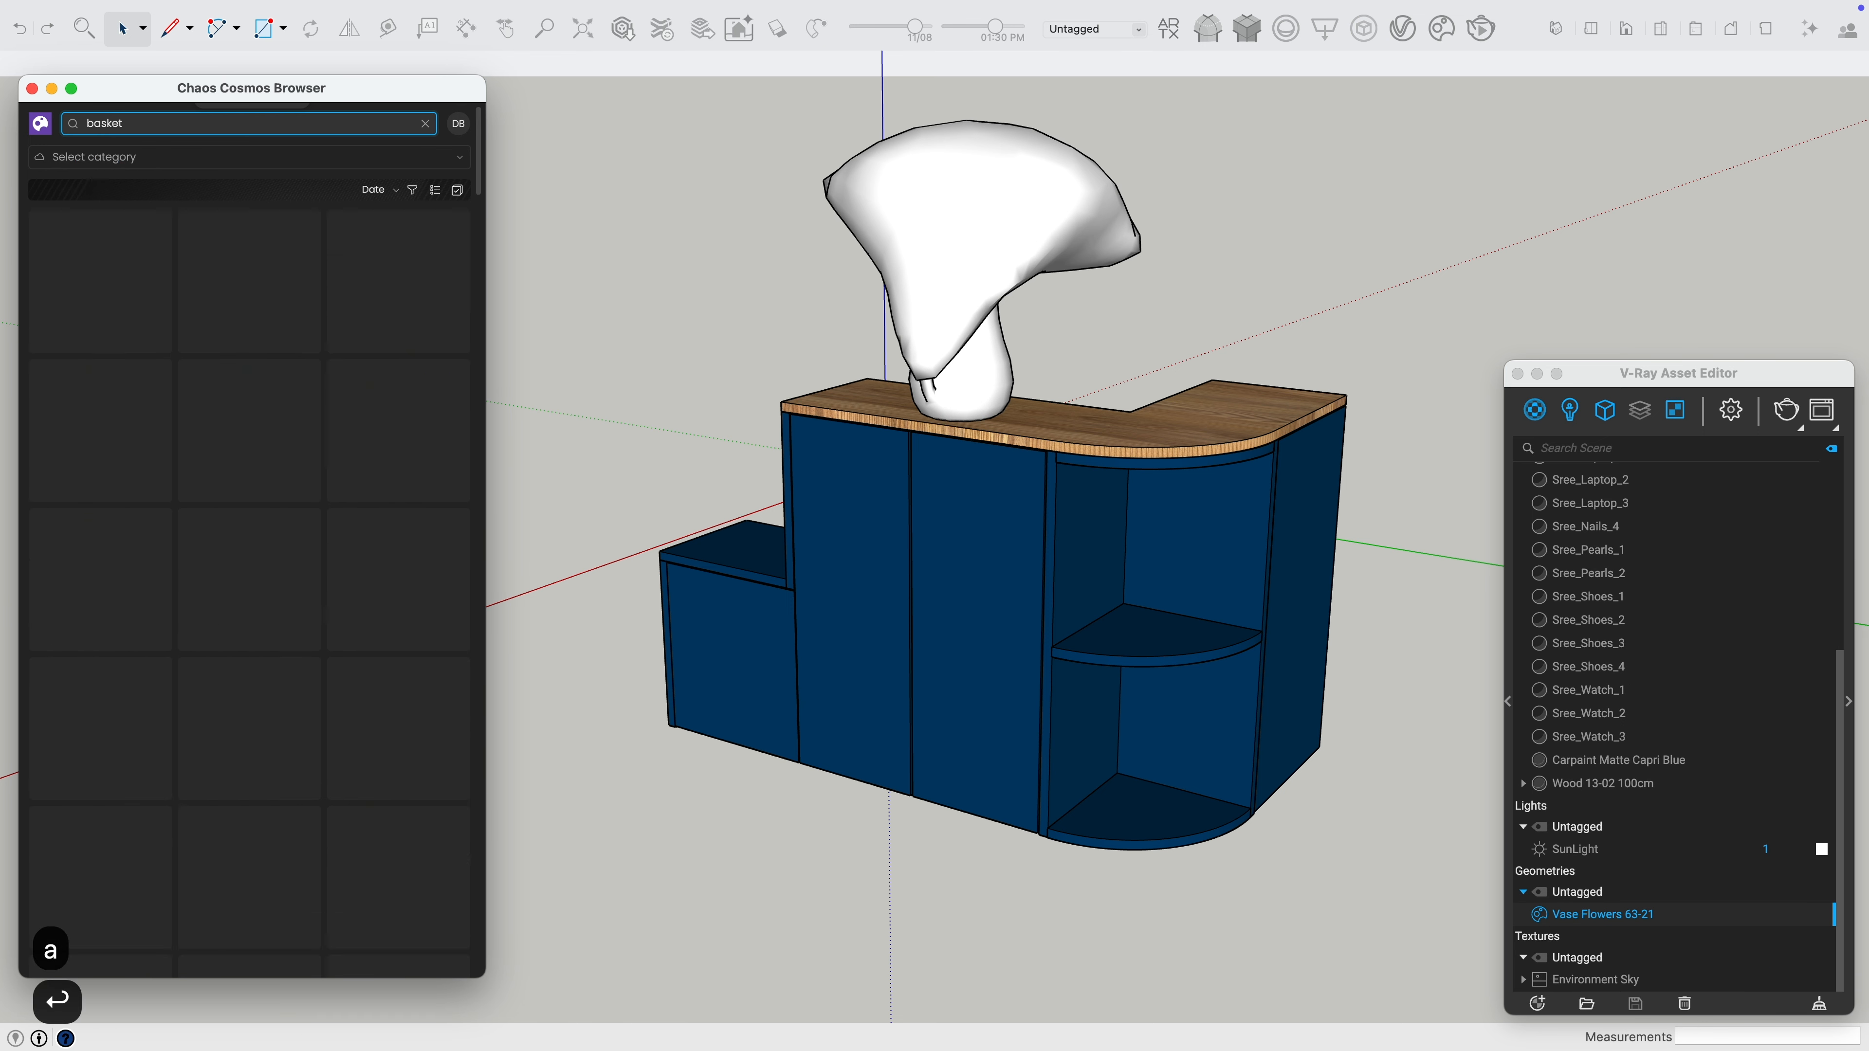
scroll(324, 316, "down", 10)
scroll(326, 317, "down", 2)
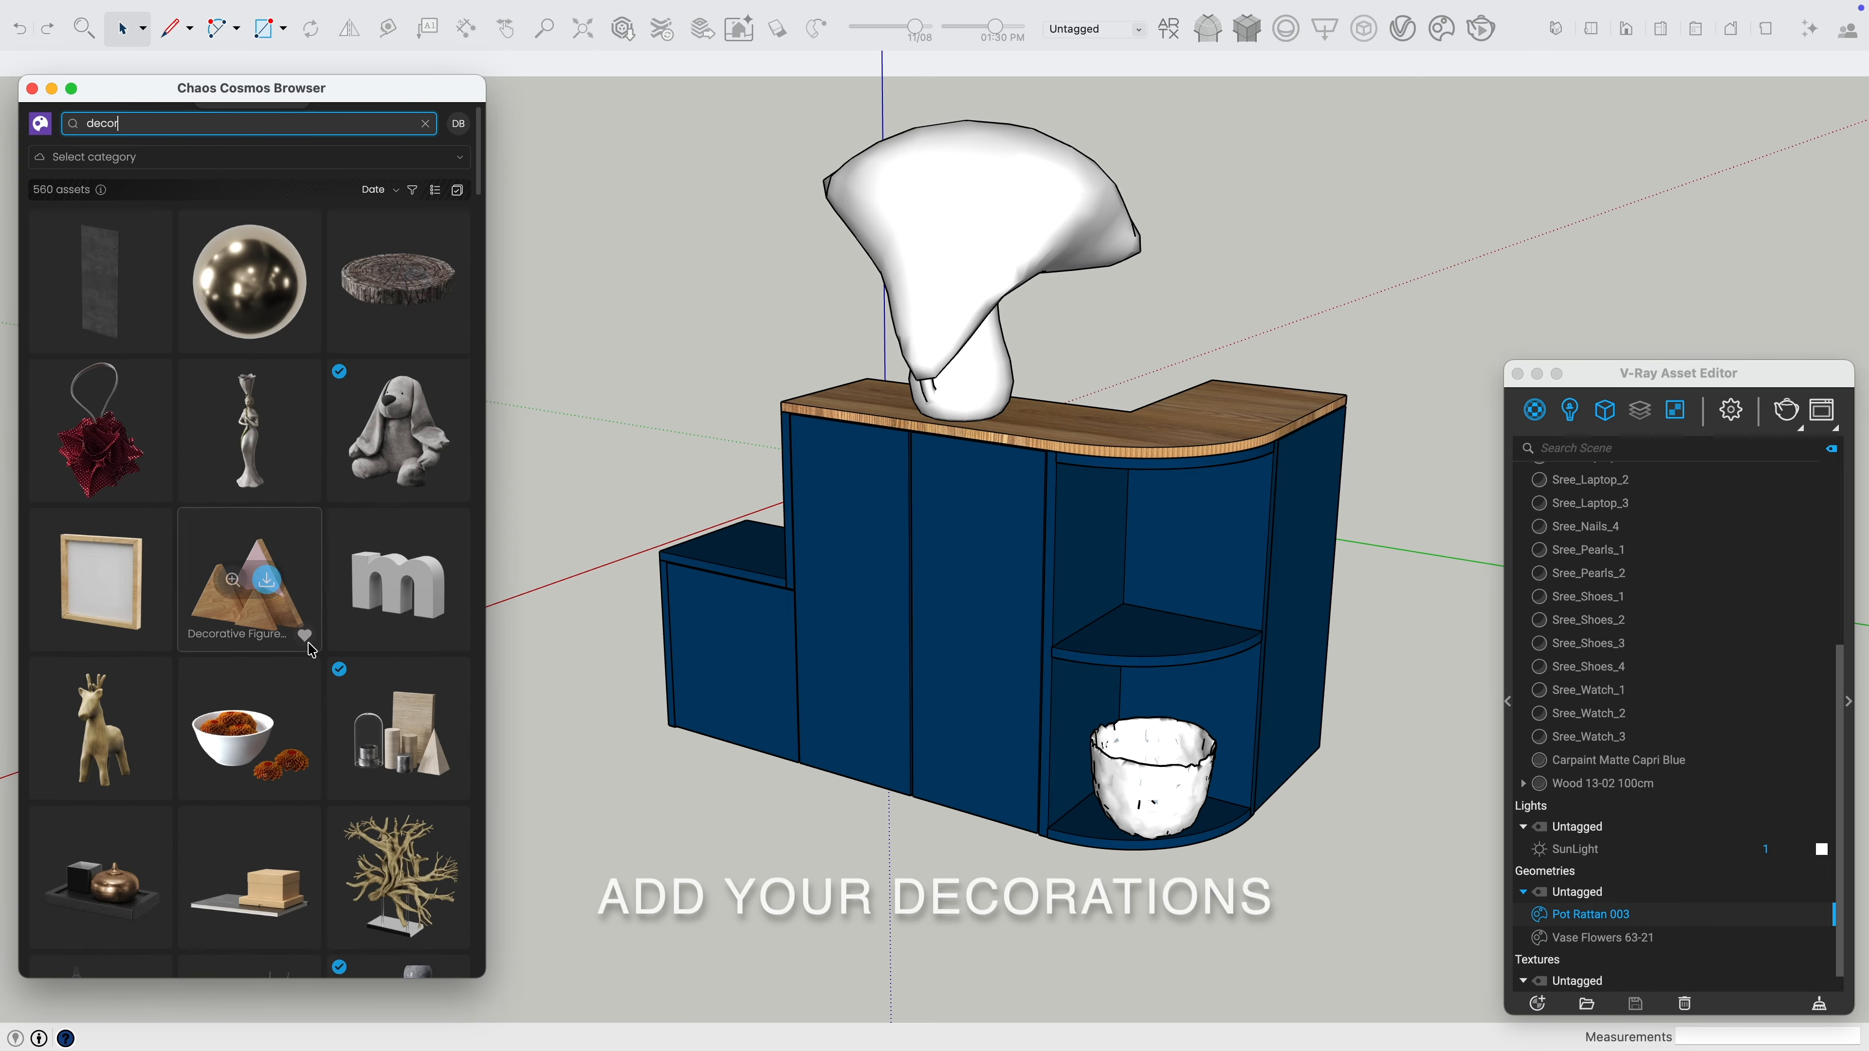
Arrange Books 006 on the middle rounded shelf and Vase 293 015, Oranges 001 and Bowl 296 012 002 on the countertop
left_click(383, 607)
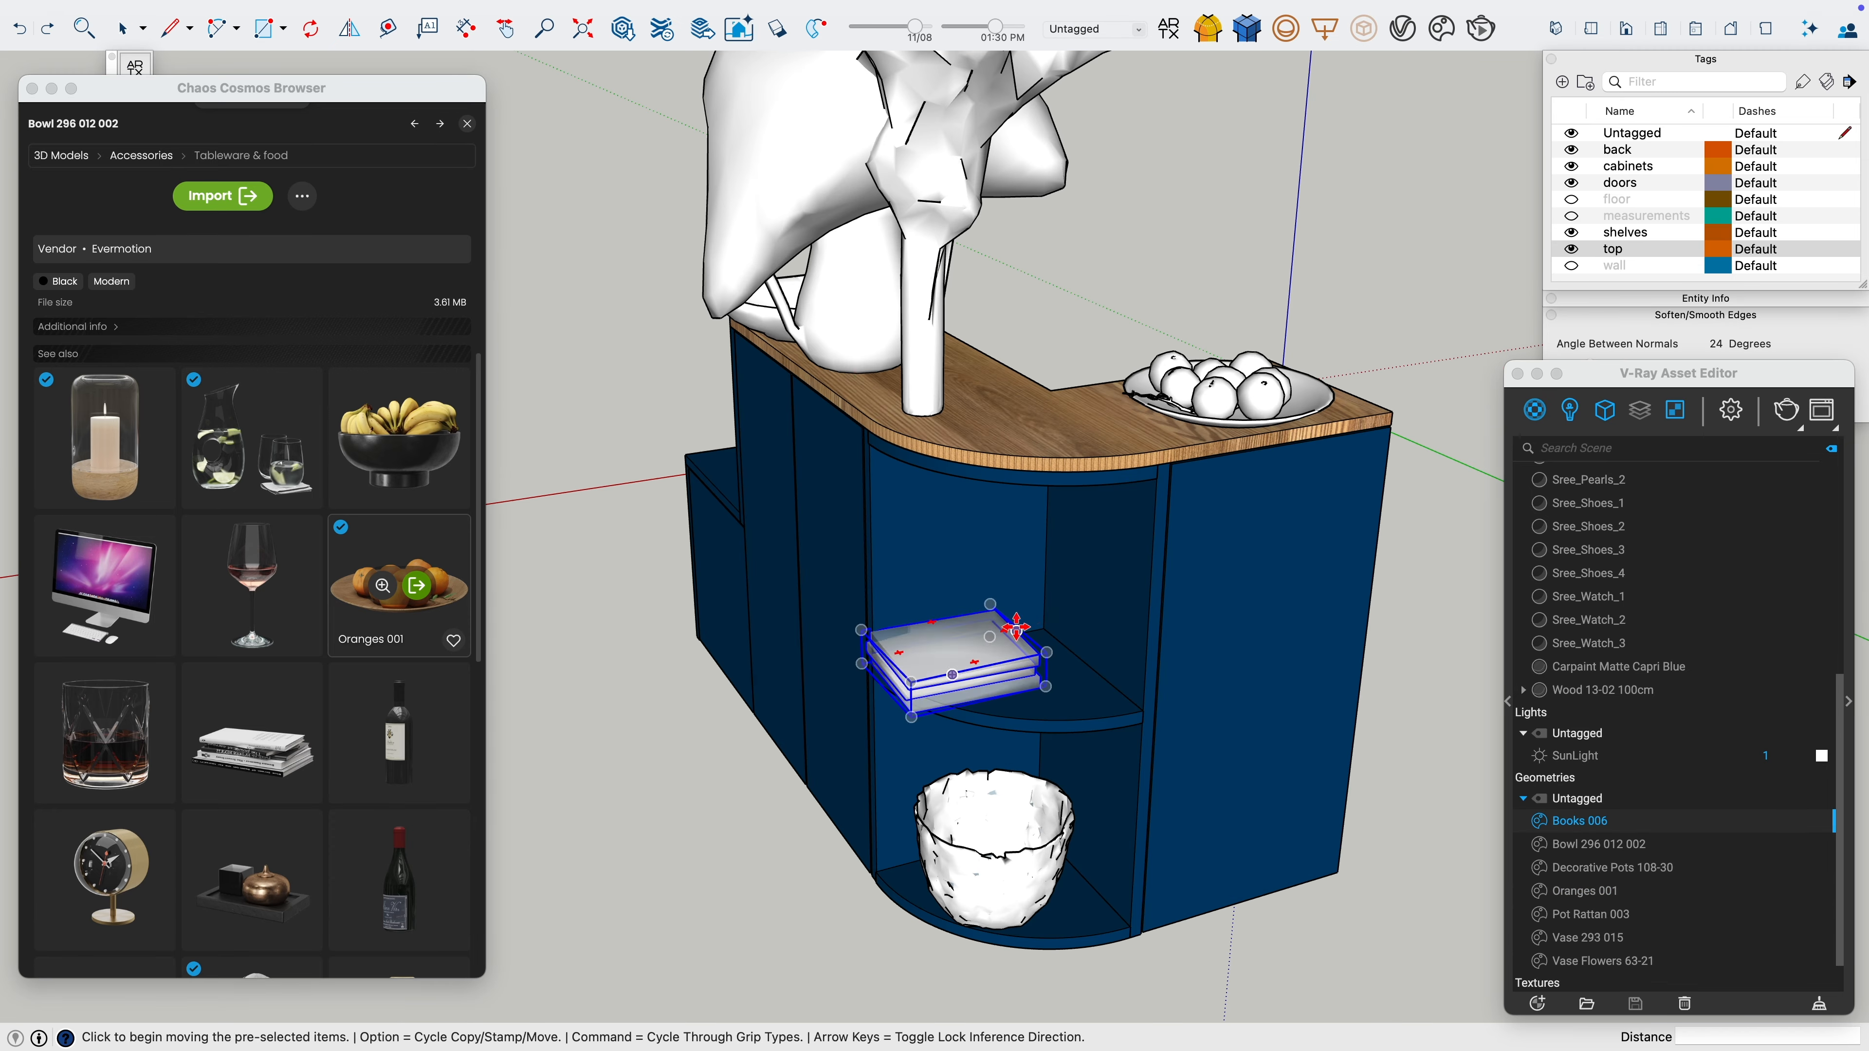
key("q")
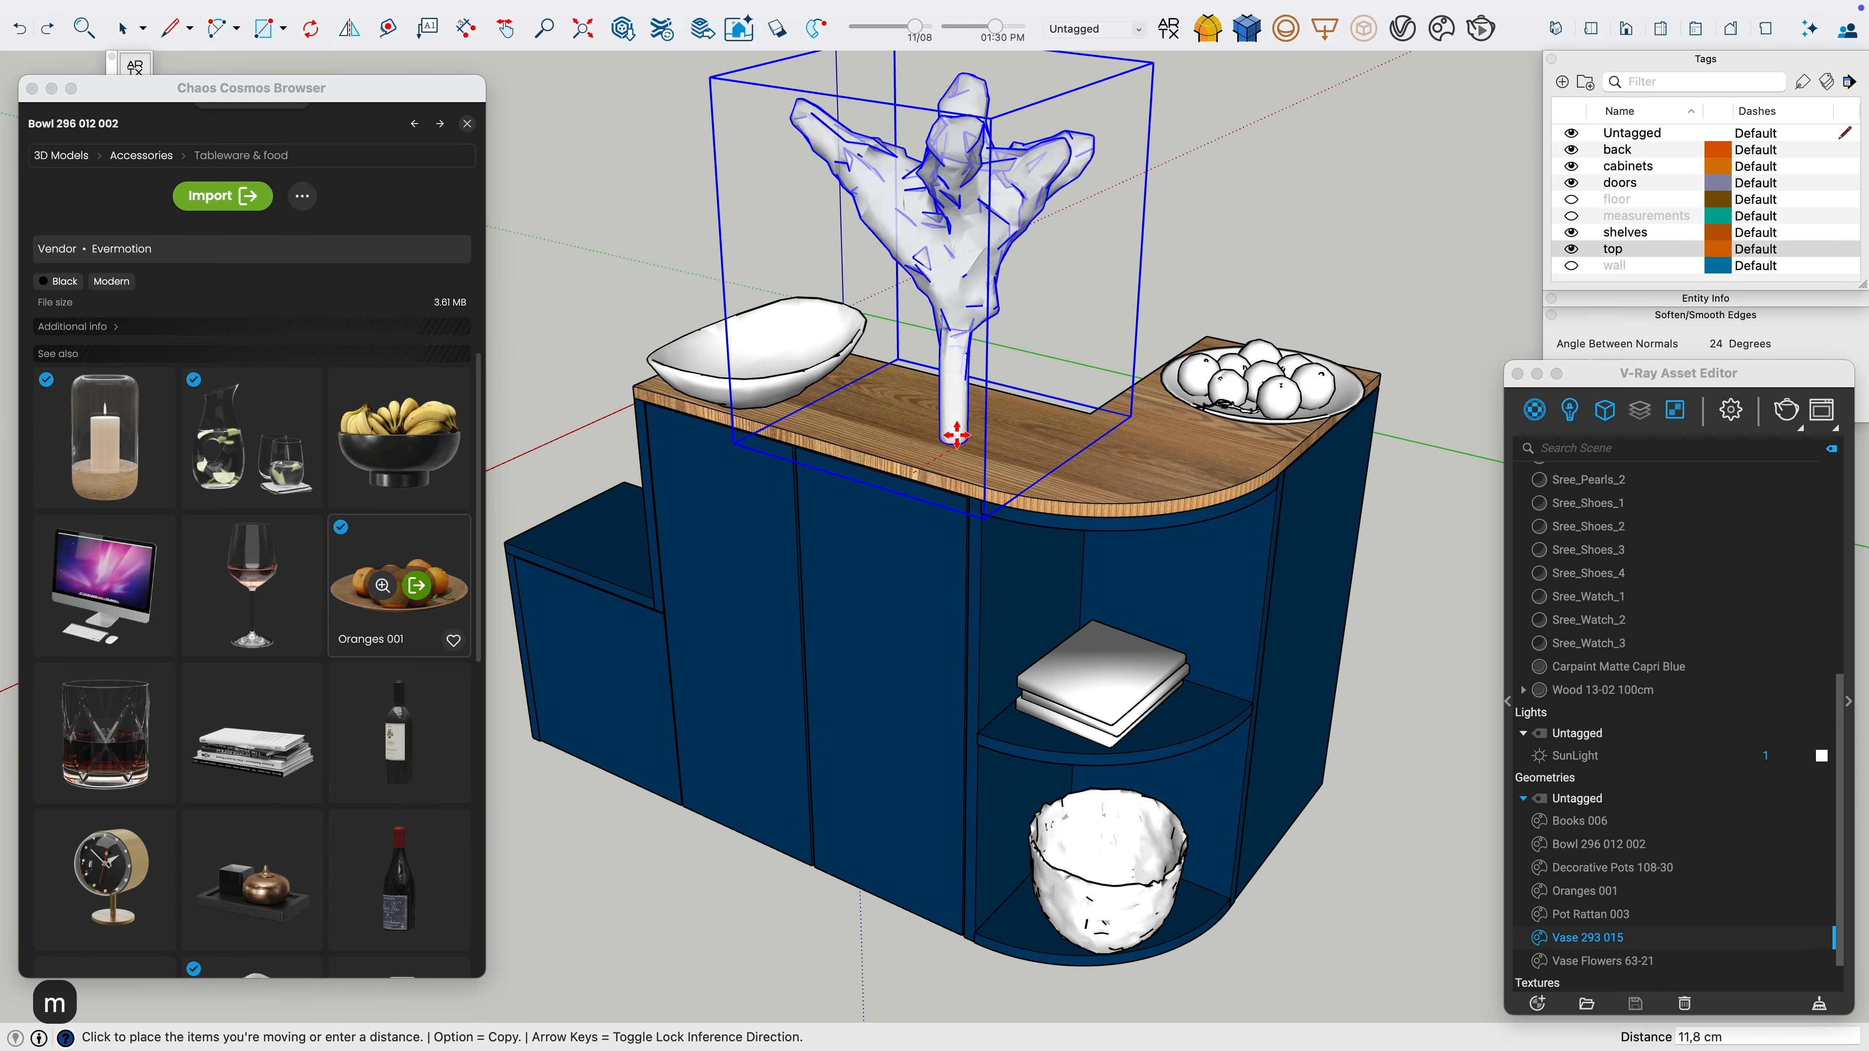
key("q")
key("m")
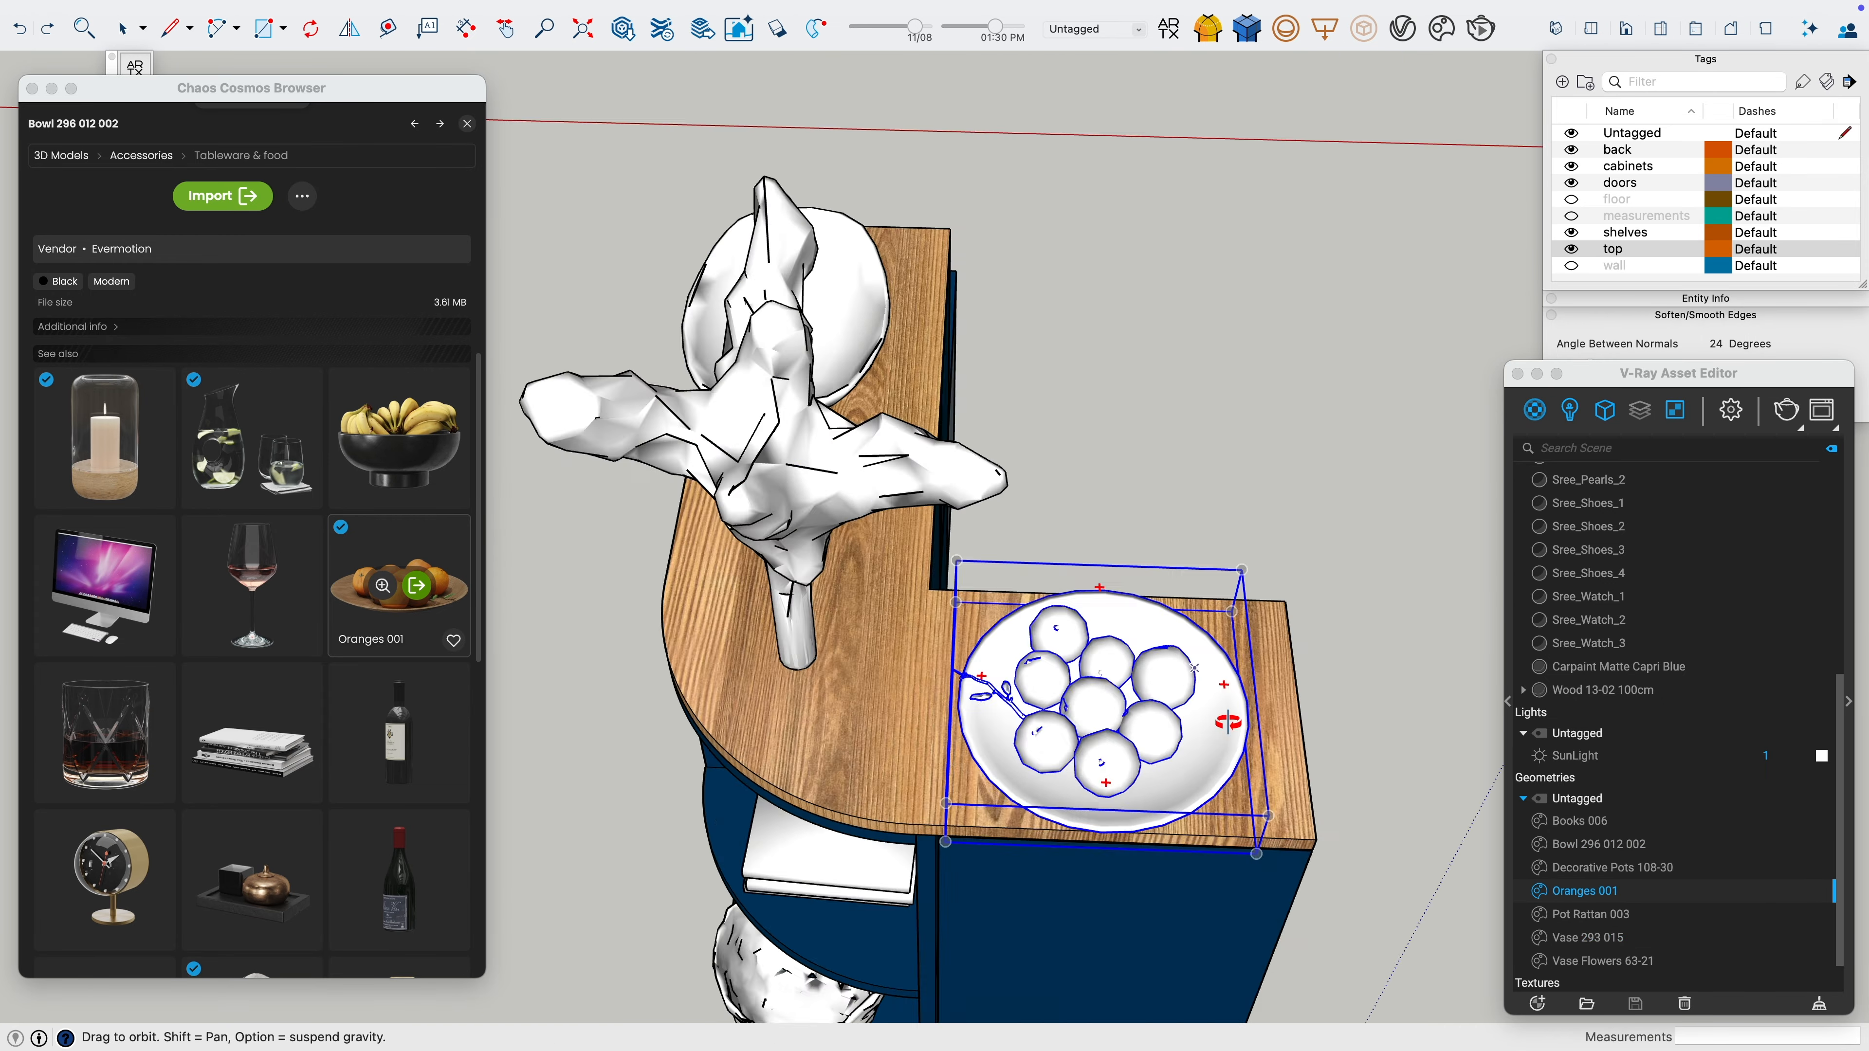
left_click(399, 296)
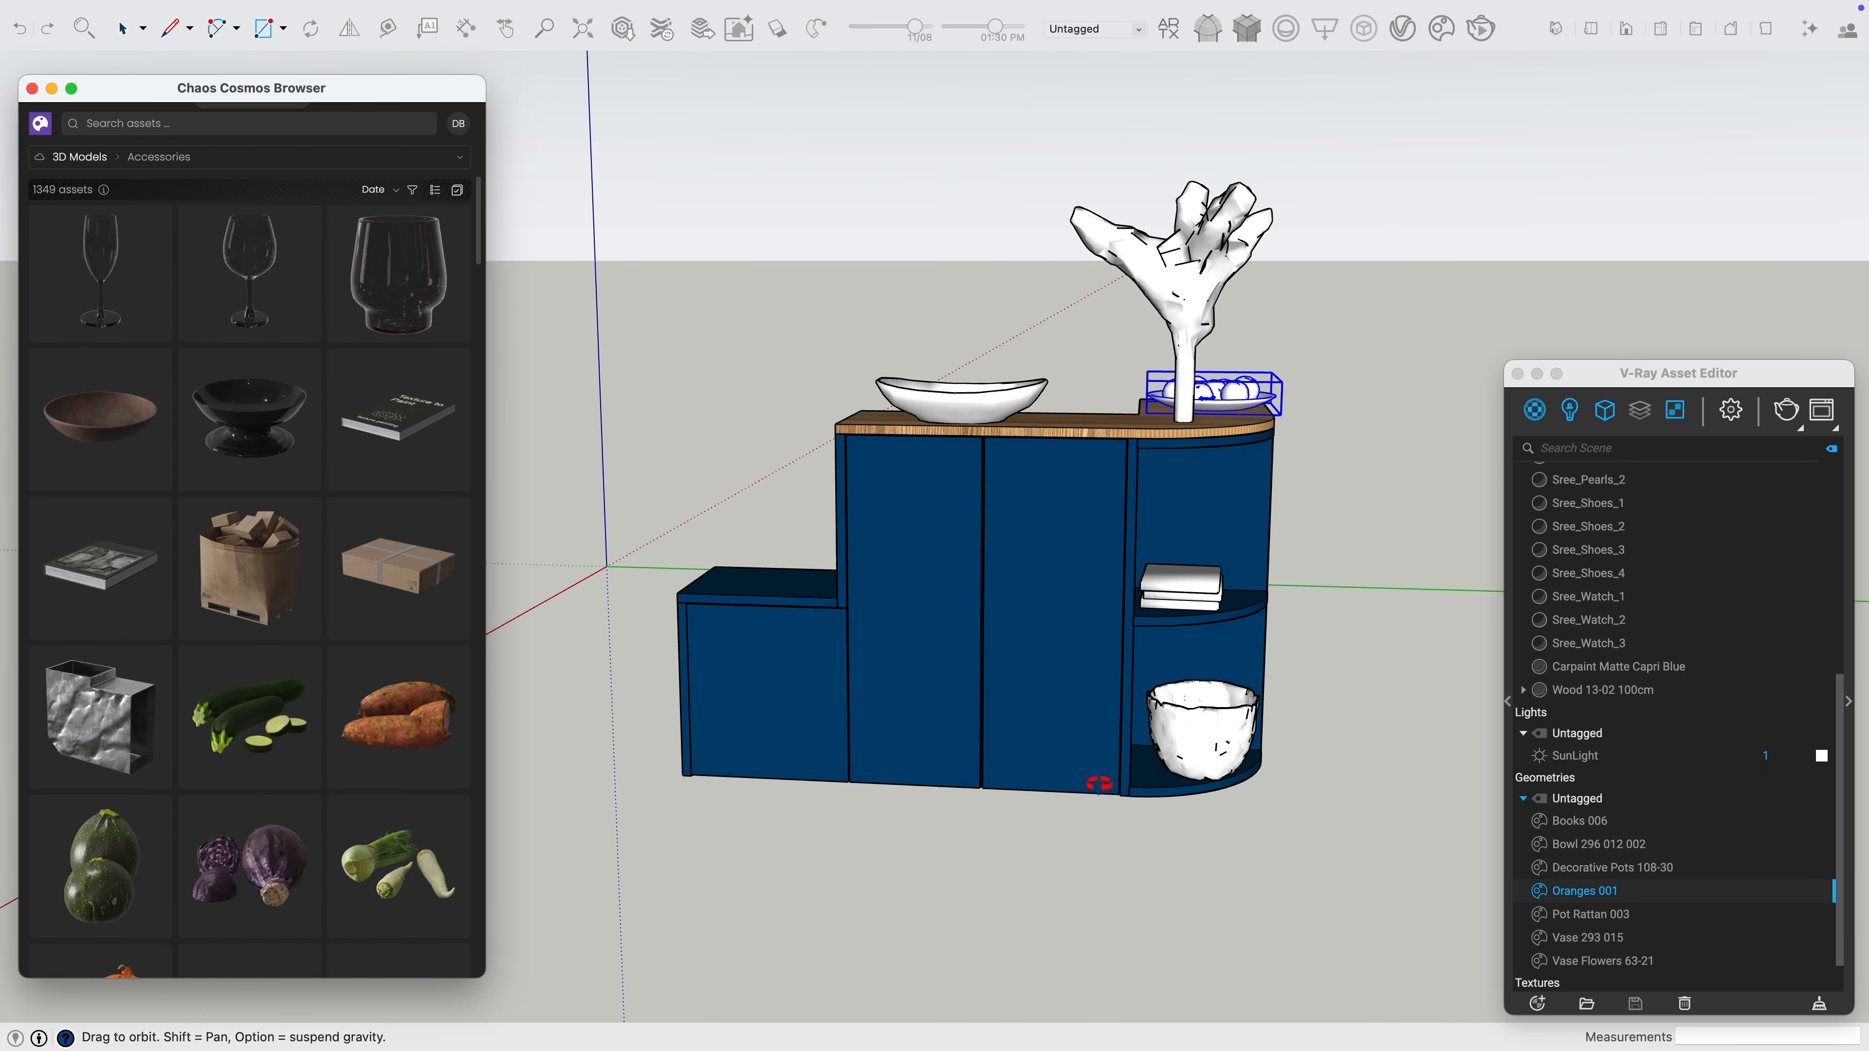